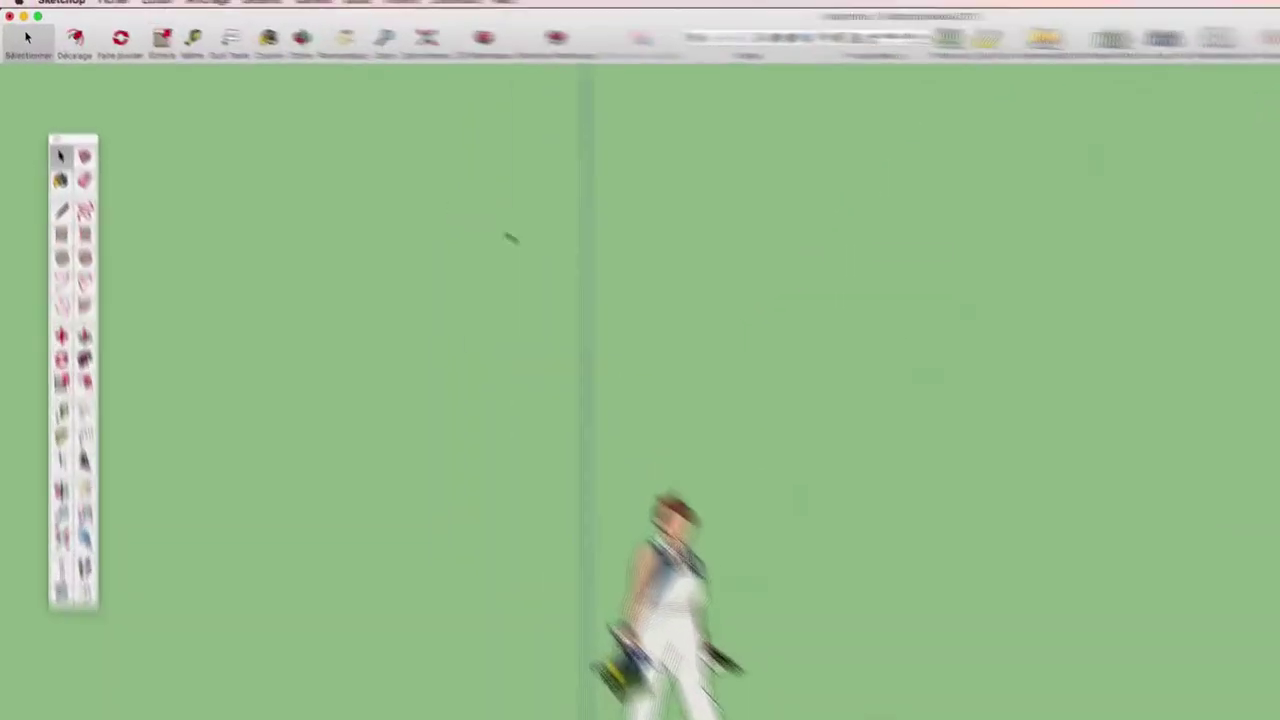
Step: Import quille_bowling.jpg from the Téléchargements folder as an image
left_click(175, 12)
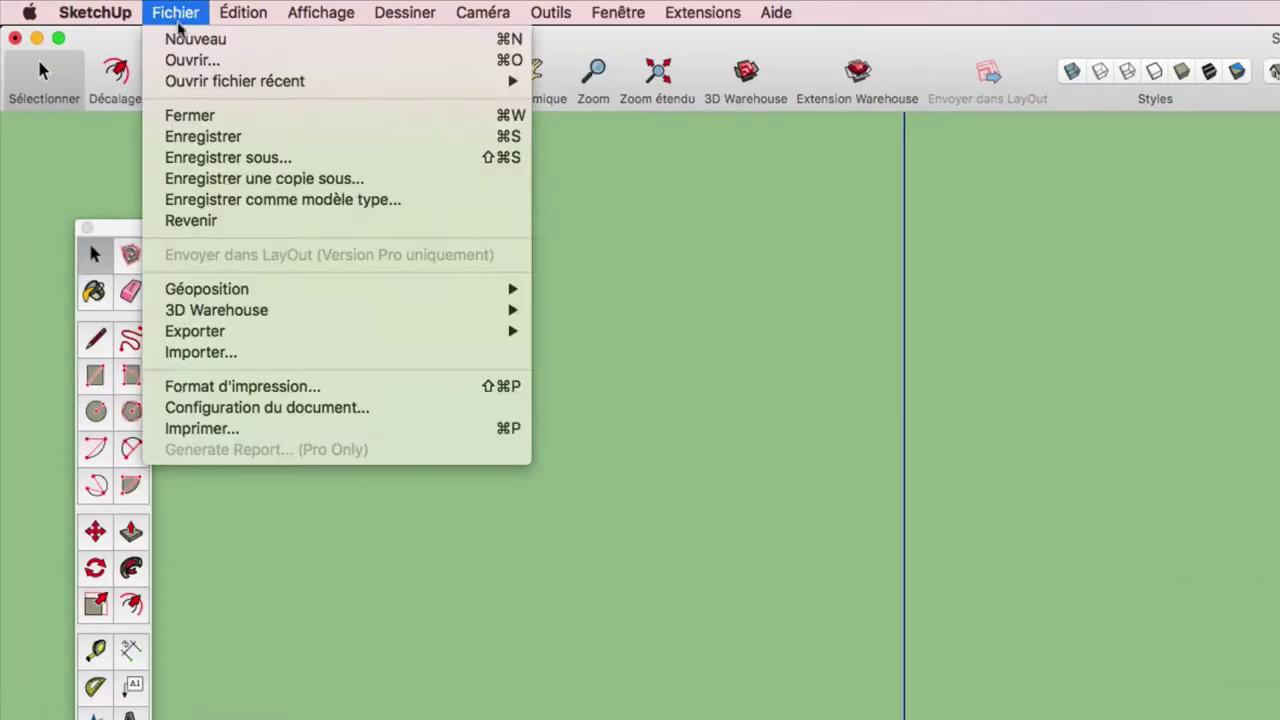
left_click(218, 353)
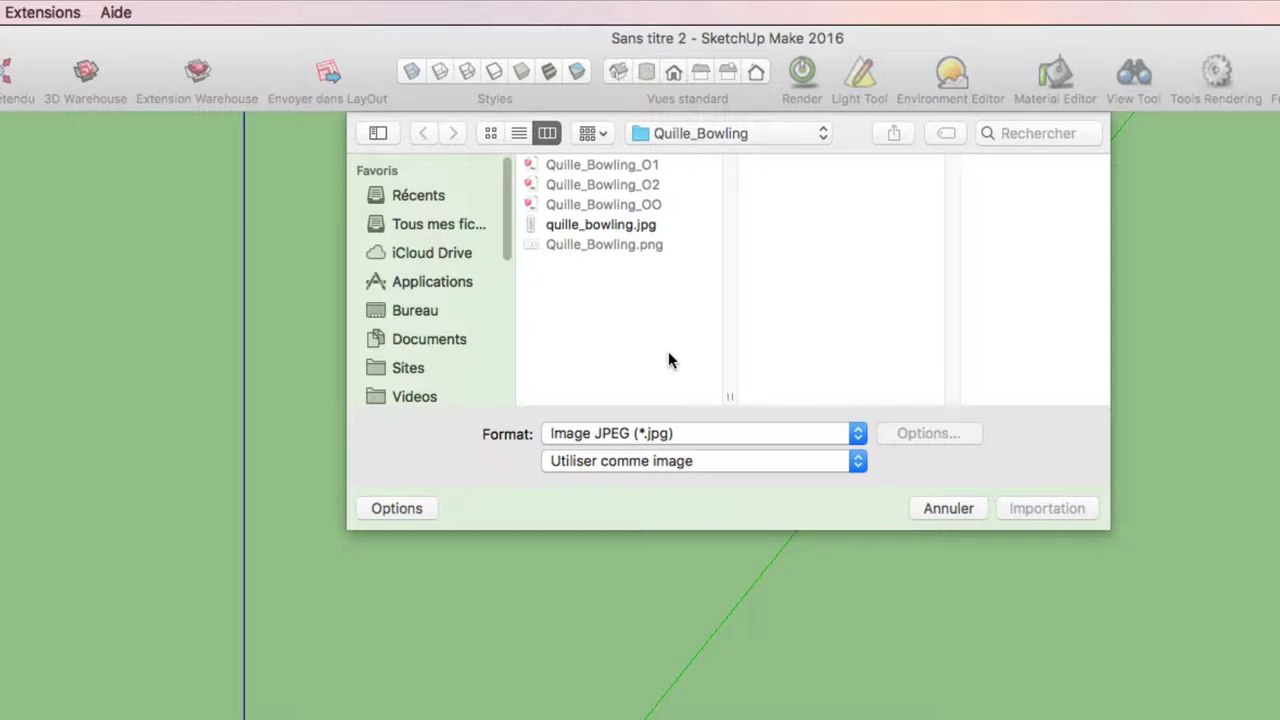
scroll(433, 357, "down", 2)
scroll(433, 357, "down", 1)
left_click(434, 338)
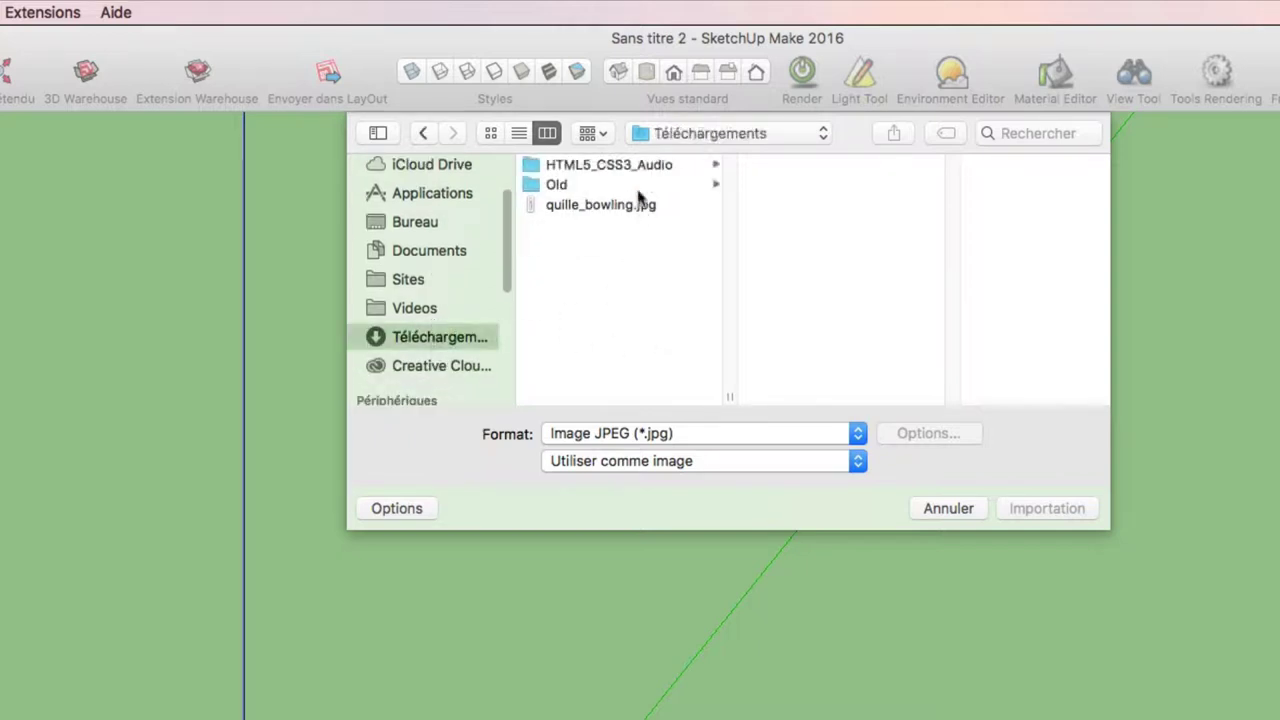
left_click(594, 204)
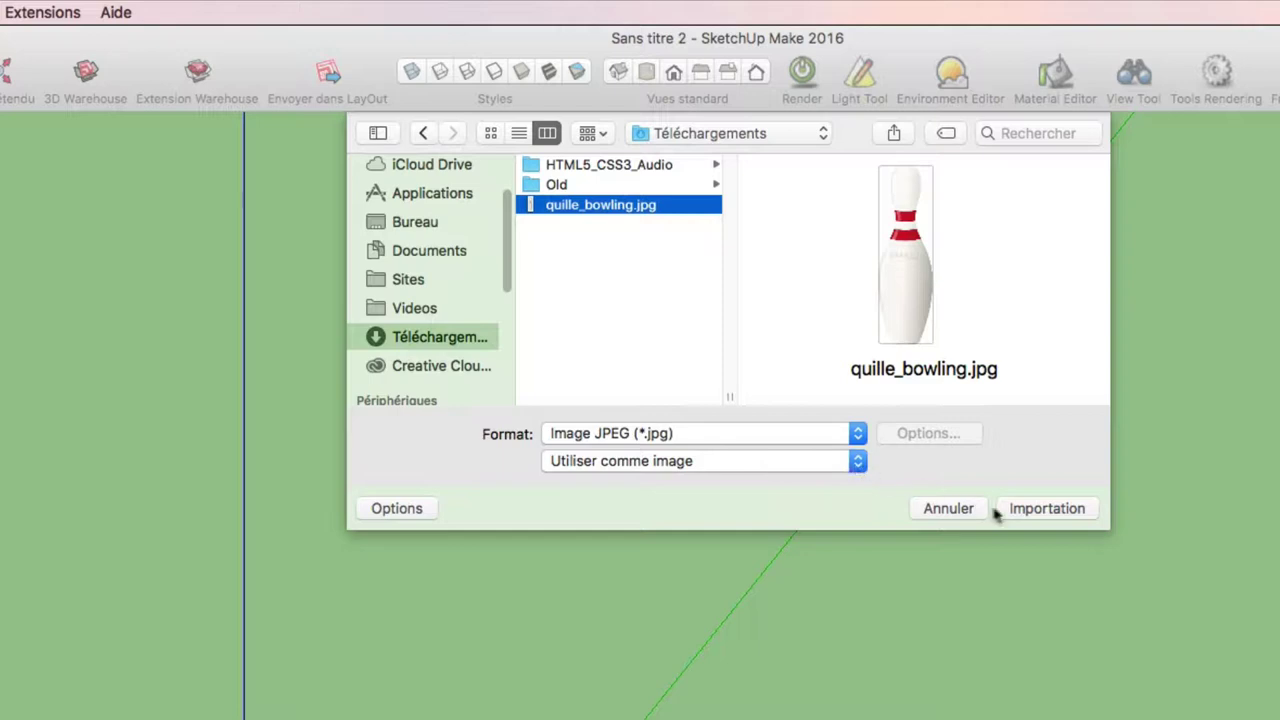
left_click(1050, 508)
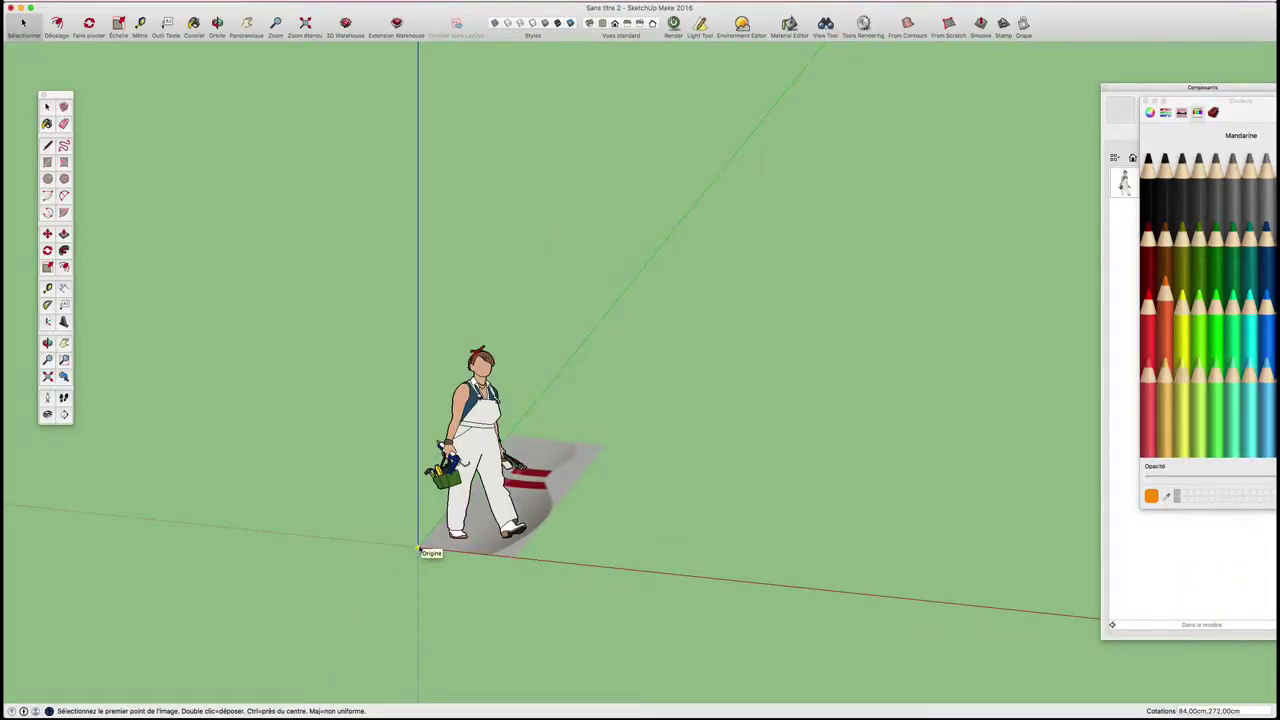
Step: Place the photo with its first corner at the origin and size it
left_click(419, 549)
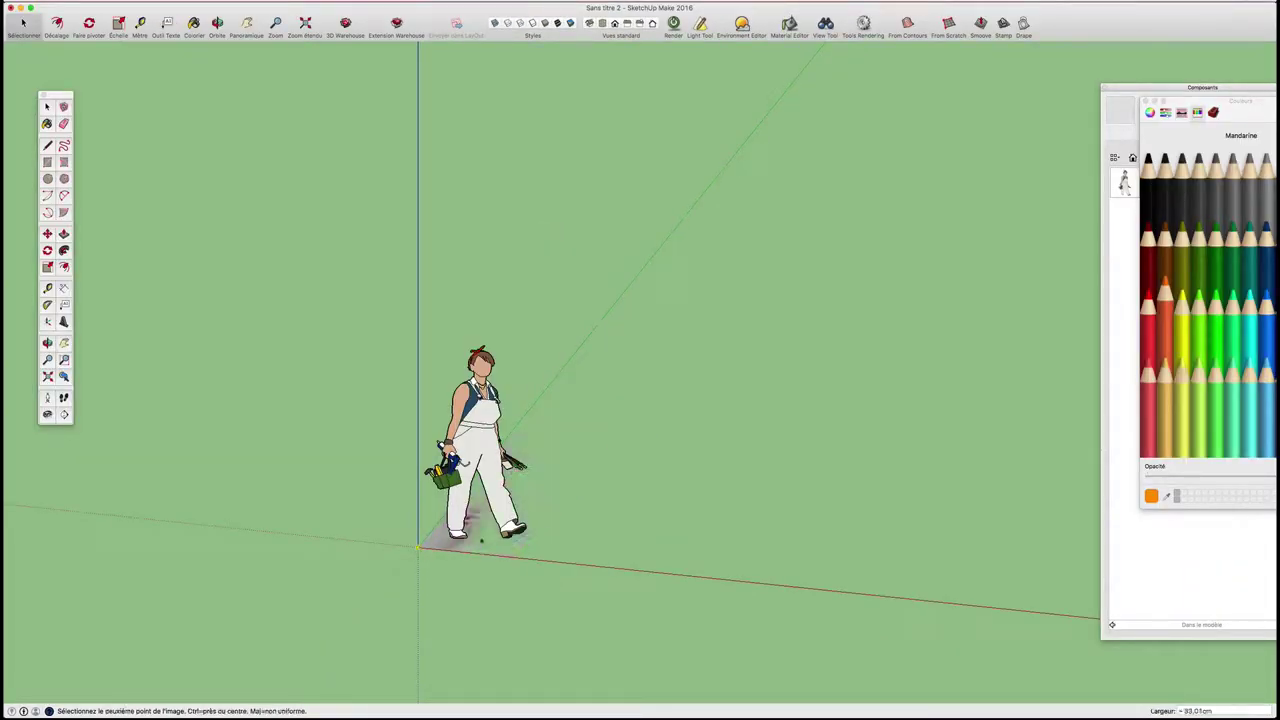
left_click(686, 430)
key("o")
mouse_move(735, 464)
left_mouse_down()
mouse_move(500, 474)
mouse_move(551, 474)
left_mouse_up()
key("space")
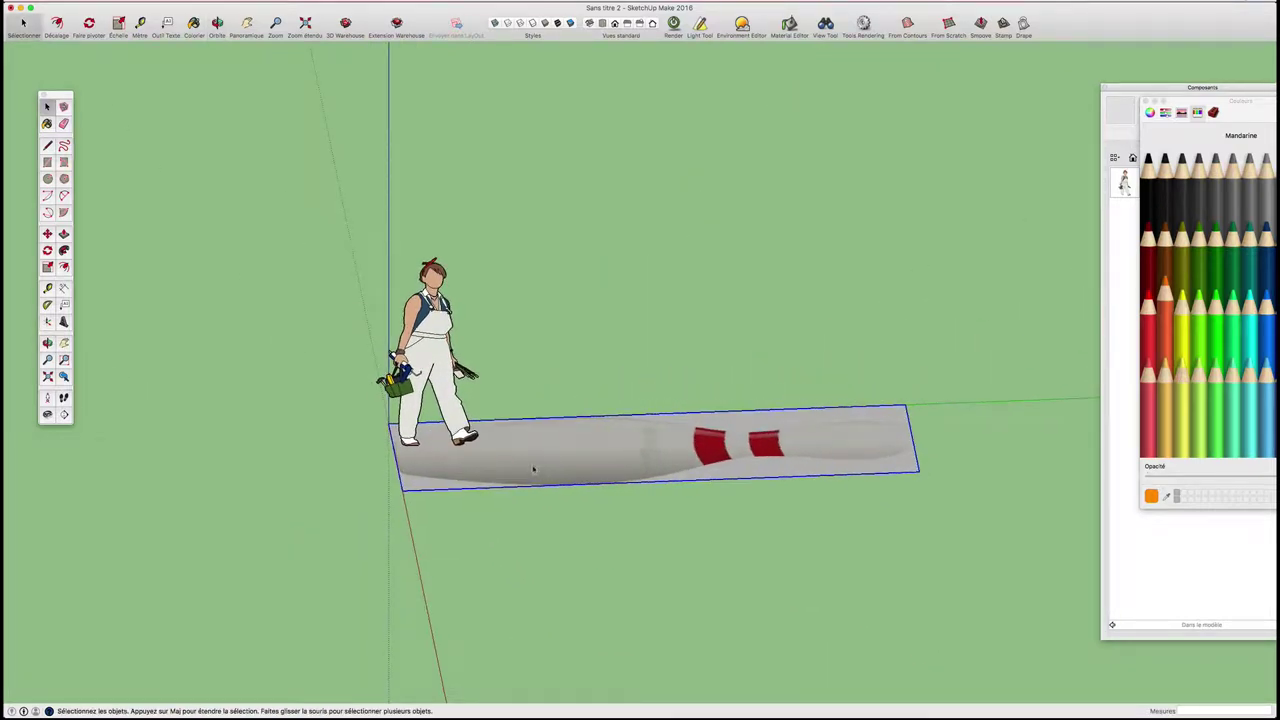
Step: Rotate the photo 90° about its corner so it stands upright
key("q")
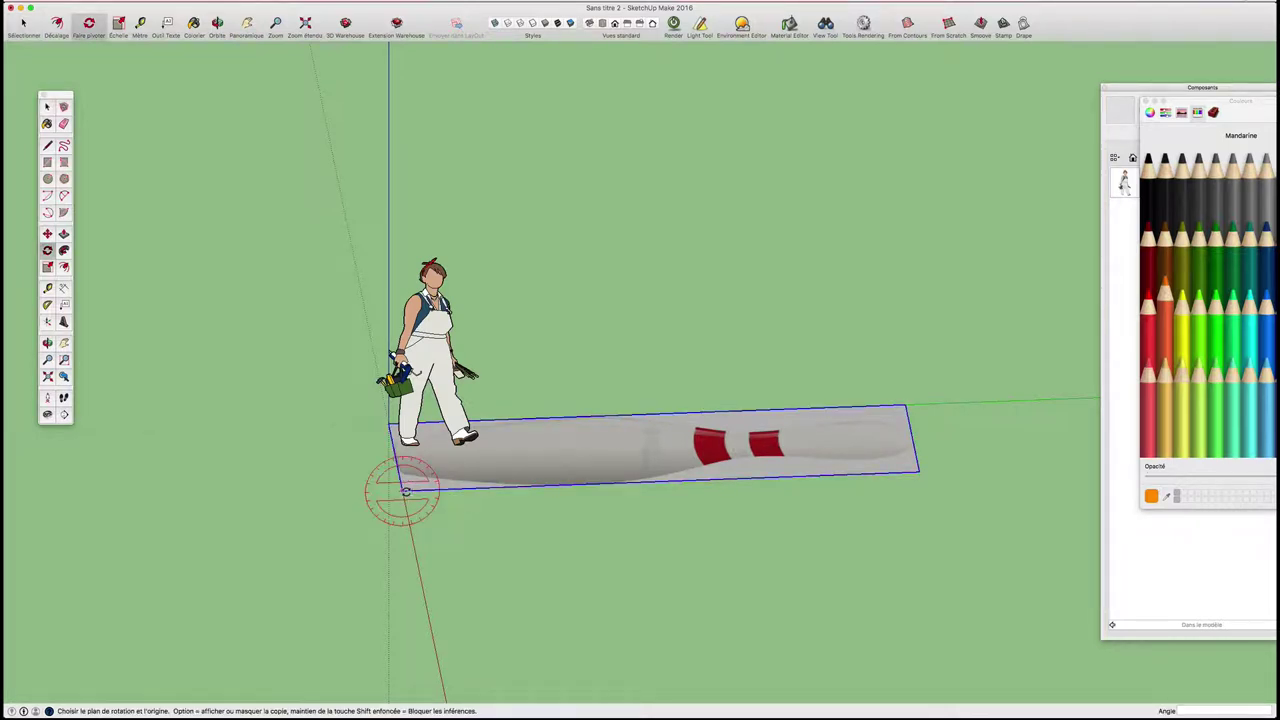
left_click(403, 490)
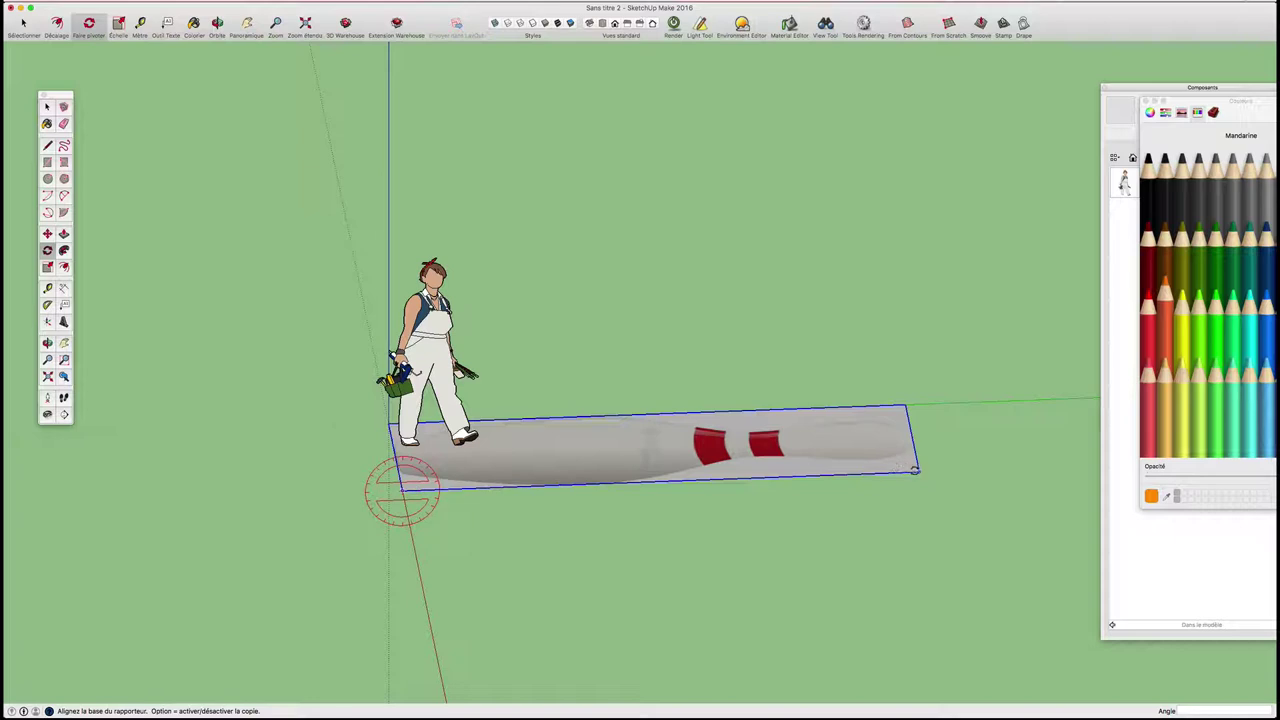
left_click(916, 470)
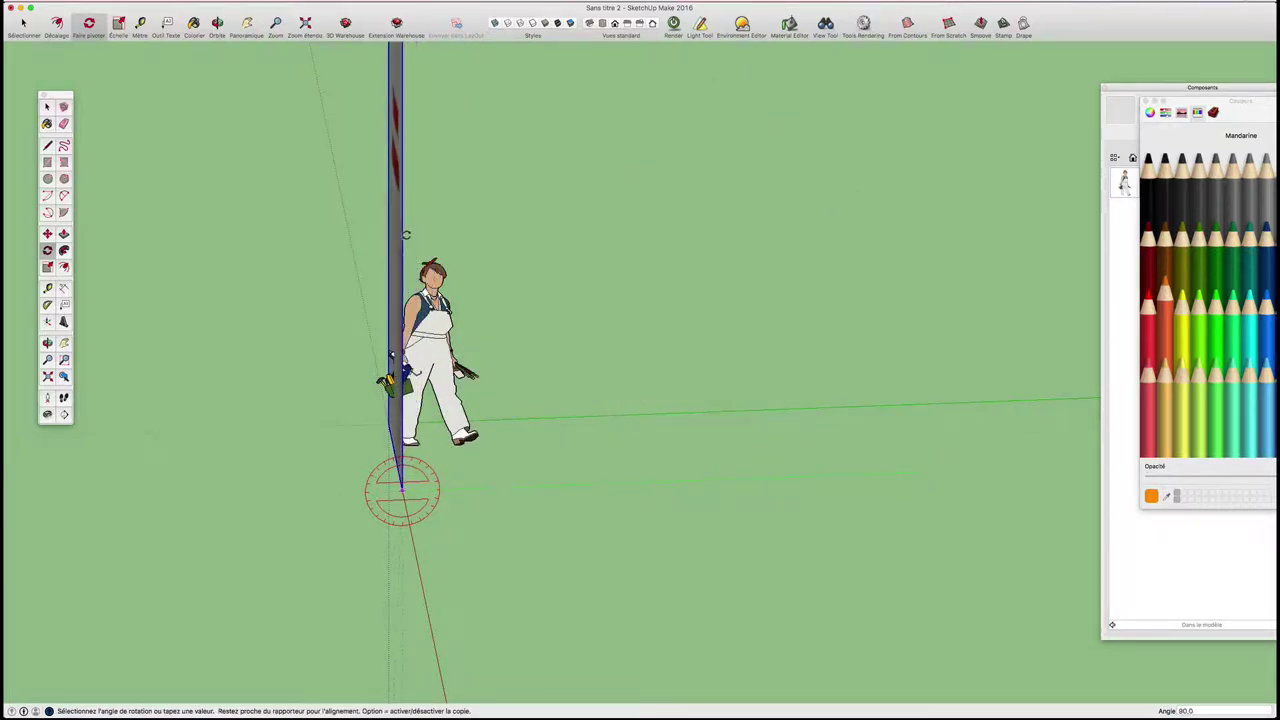
left_click(402, 240)
mouse_move(402, 240)
middle_mouse_down()
mouse_move(677, 343)
mouse_move(886, 323)
mouse_move(628, 371)
mouse_move(636, 352)
mouse_move(866, 403)
mouse_move(663, 466)
middle_mouse_up()
Step: Delete the human figure standing beside the pin photo
key("space")
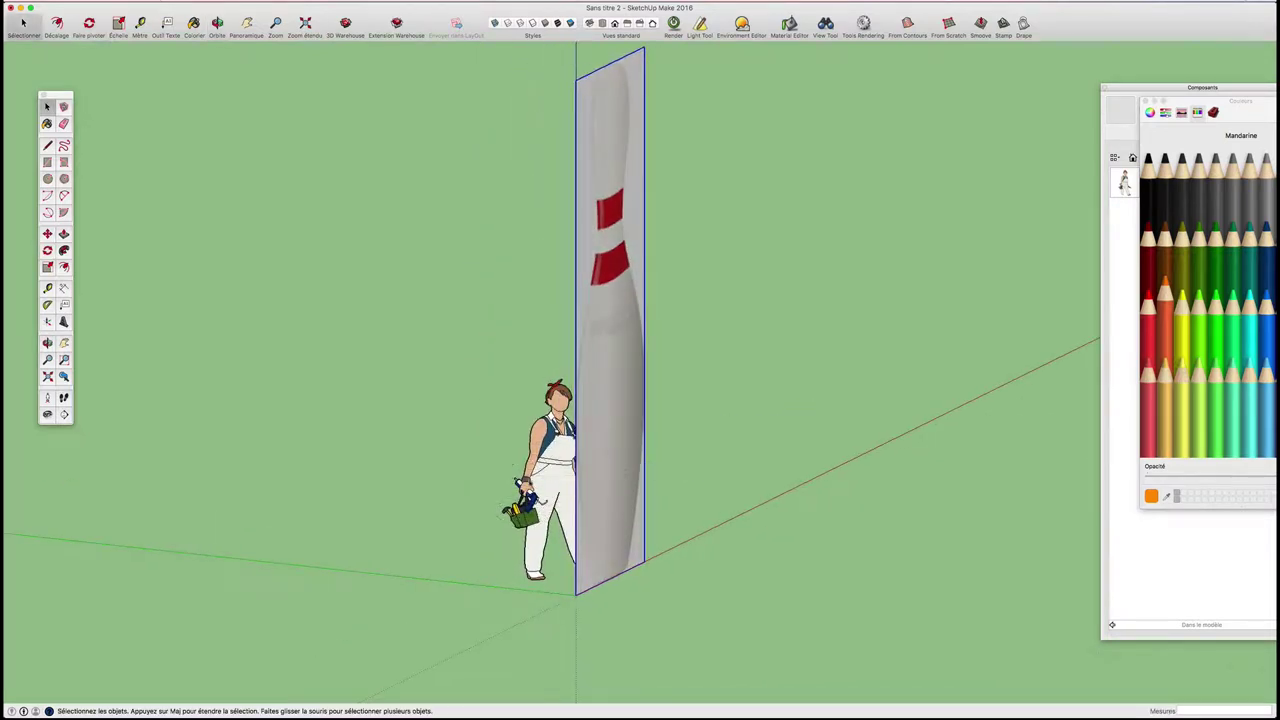
left_click(542, 458)
key("Delete")
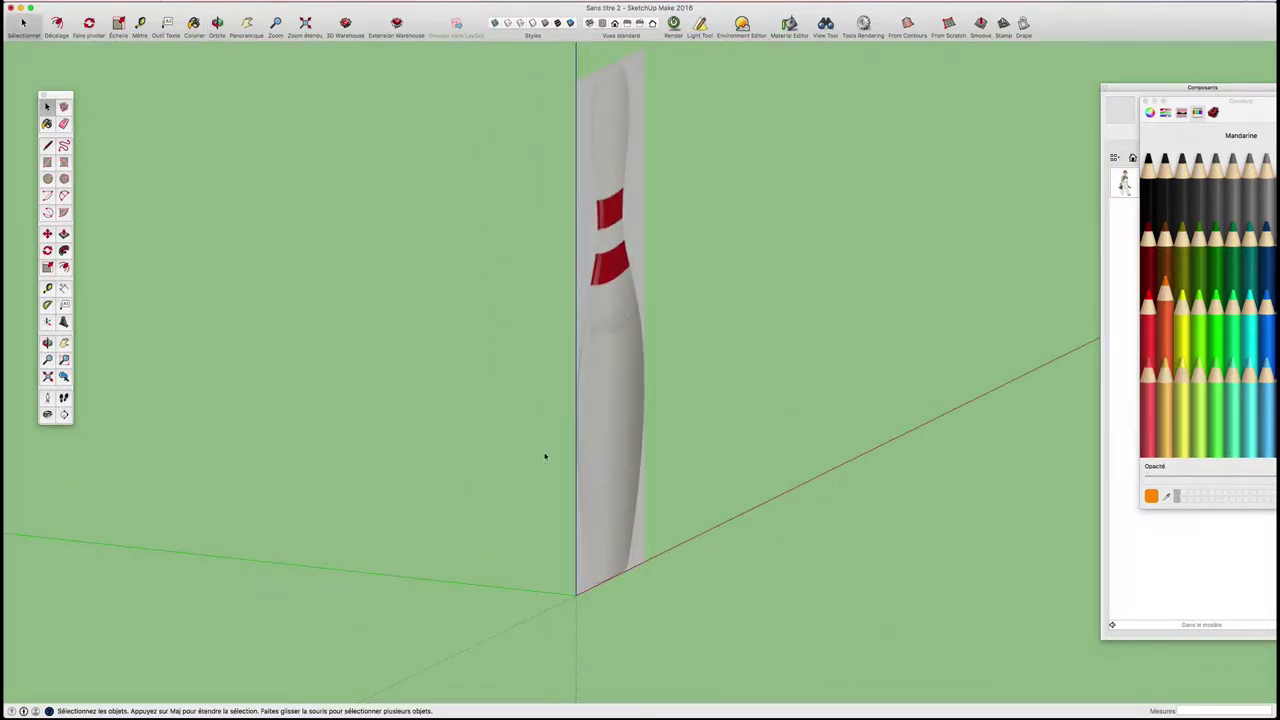
mouse_move(645, 447)
middle_mouse_down()
mouse_move(526, 420)
mouse_move(609, 123)
middle_mouse_up()
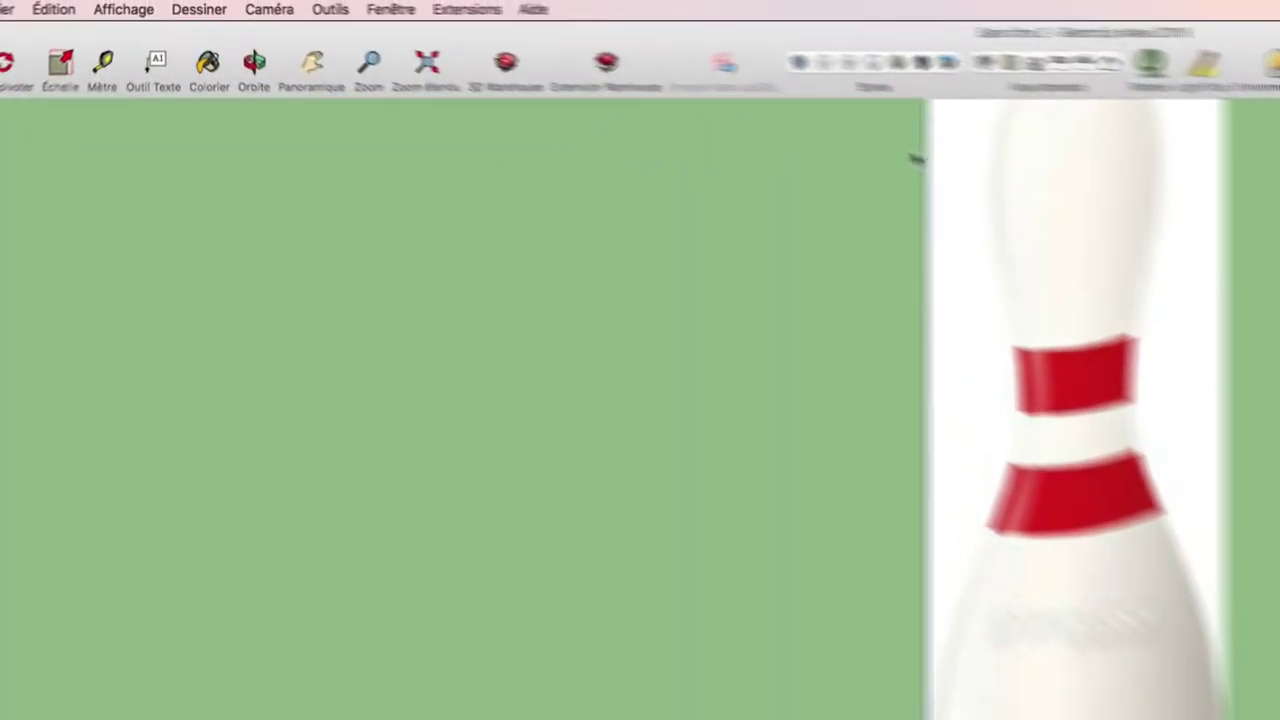
Step: Check the unit settings in Infos sur le modèle
left_click(410, 14)
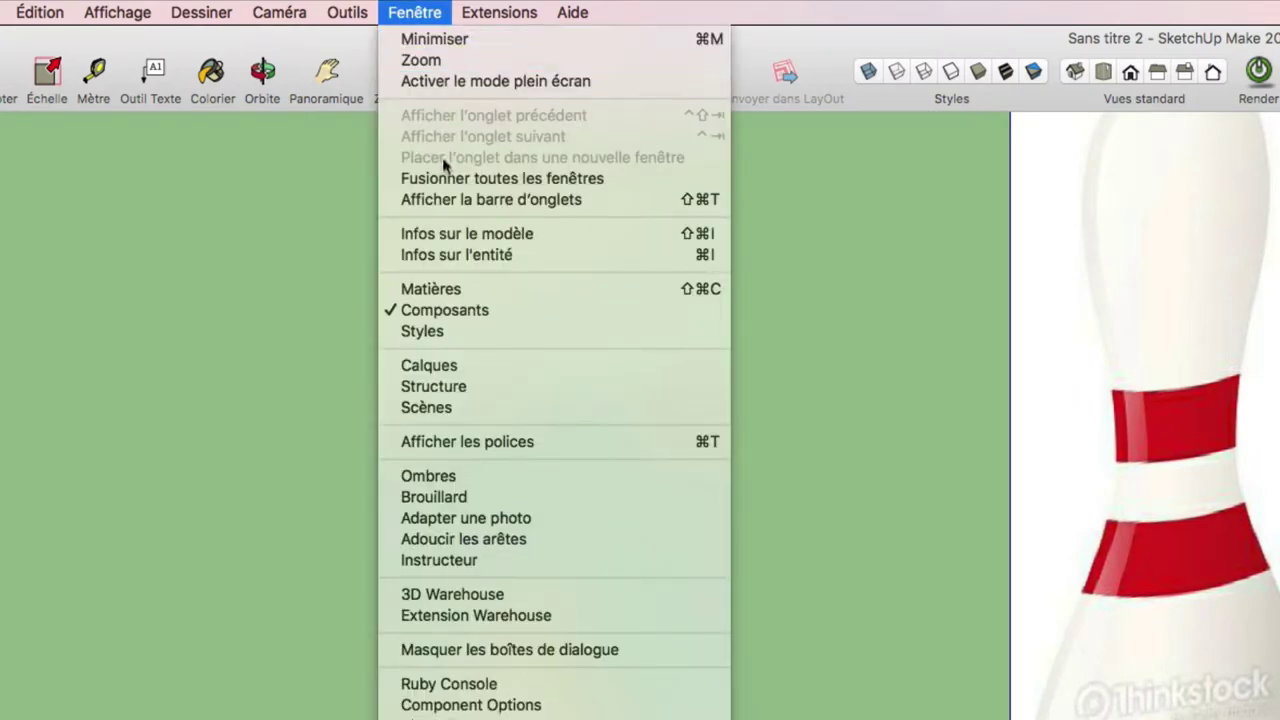
left_click(437, 239)
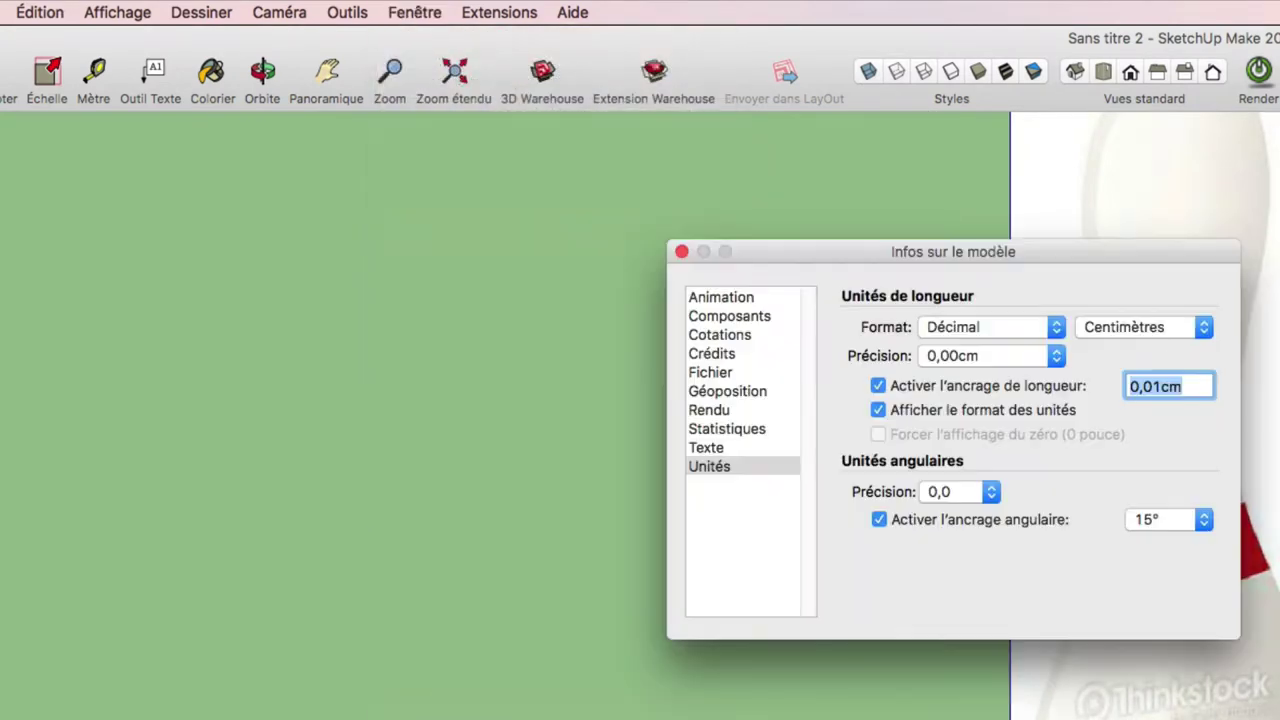
left_click(681, 252)
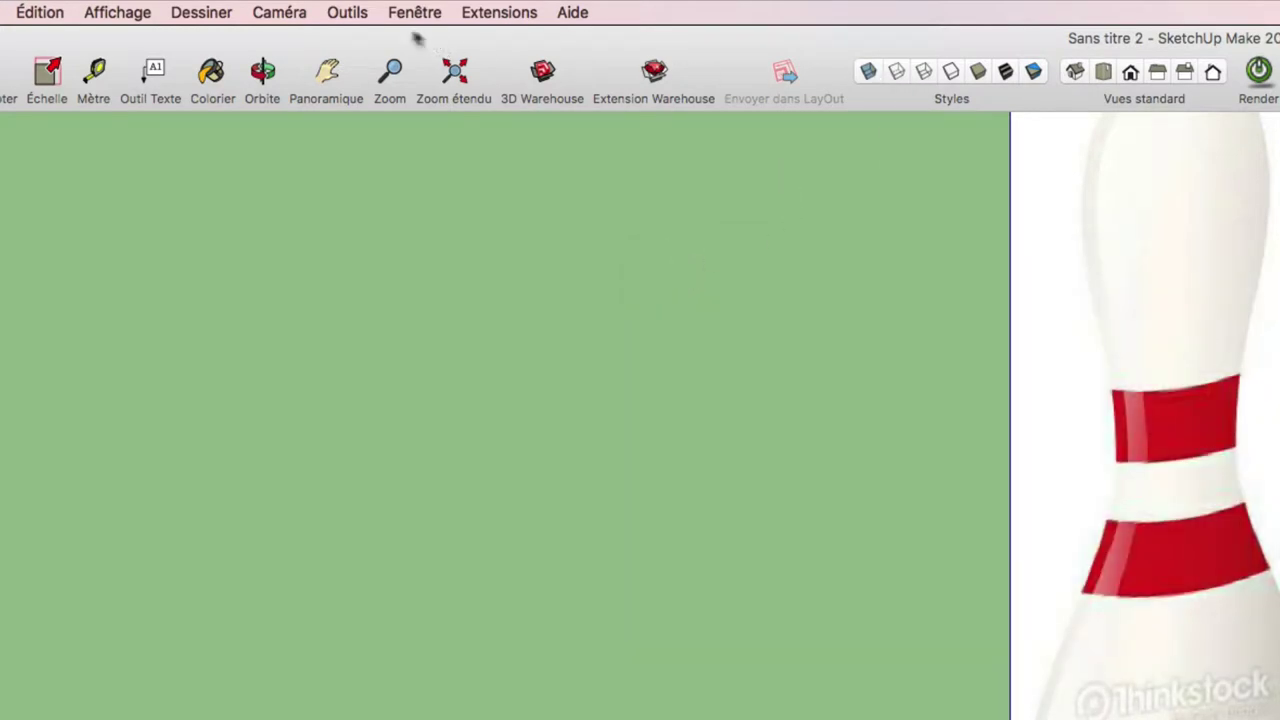
Step: Switch to the straight front view and pan to frame the whole pin
left_click(279, 12)
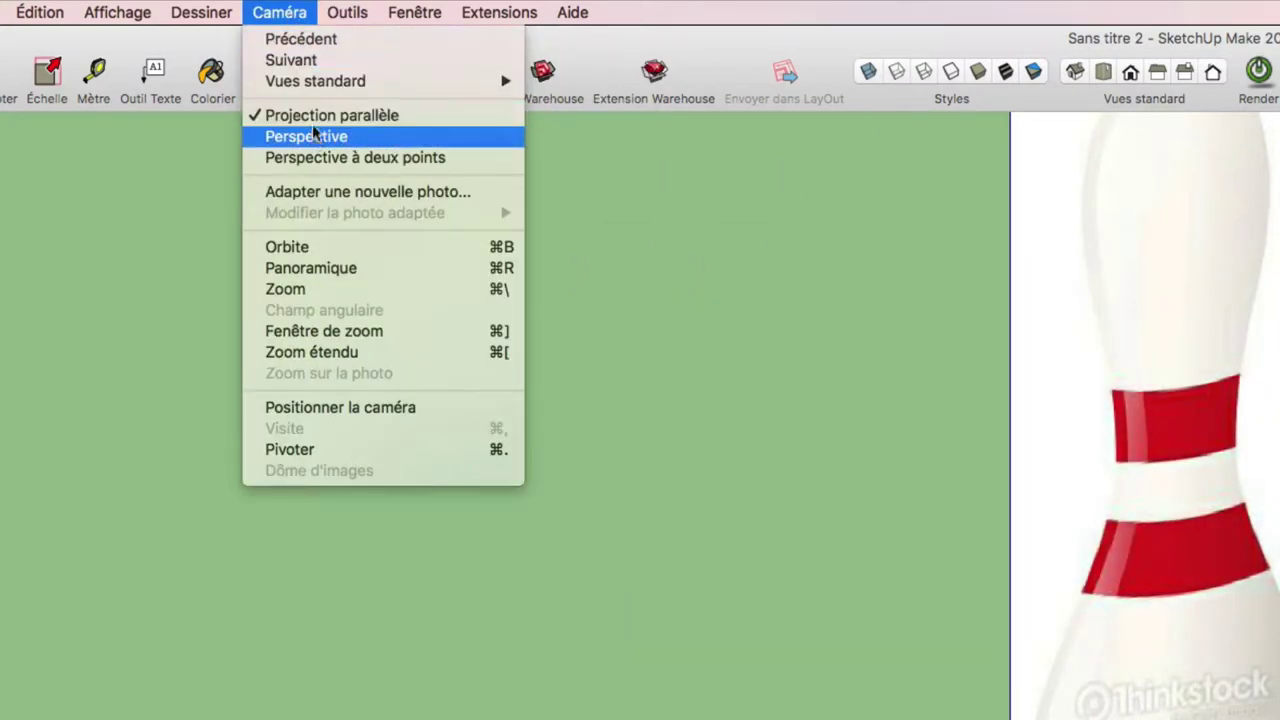
left_click(1130, 72)
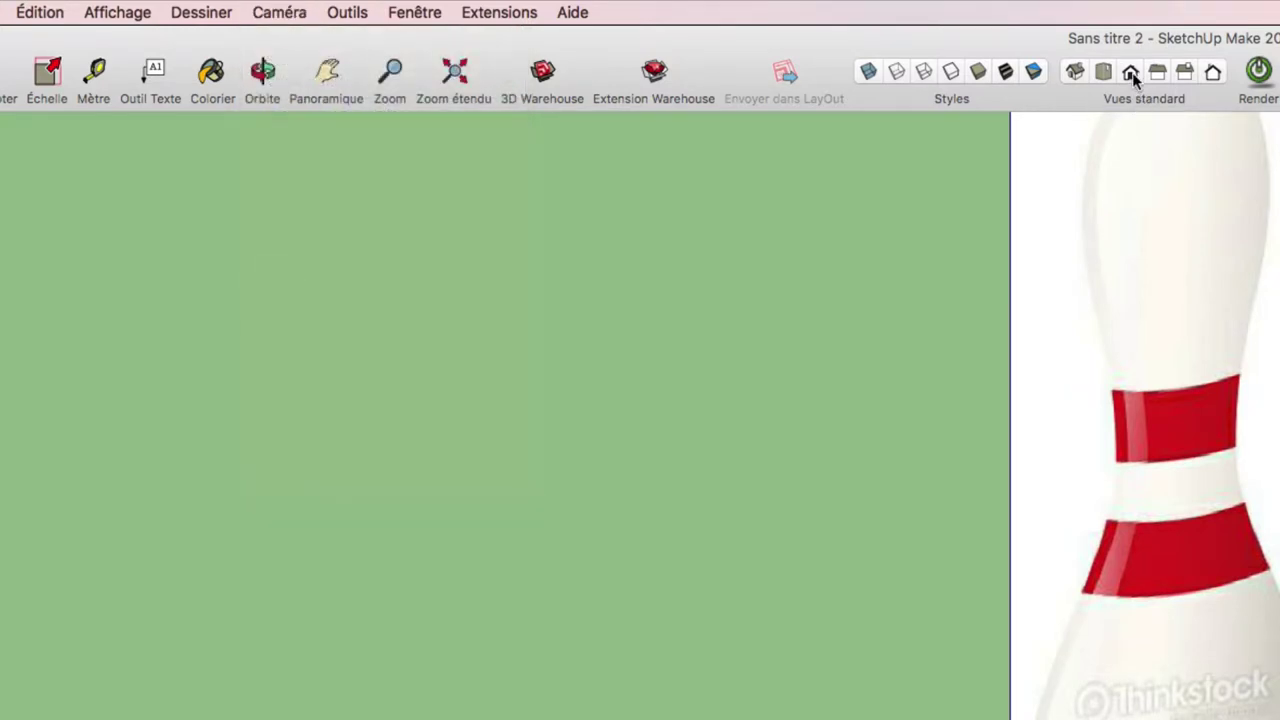
left_click(1132, 72)
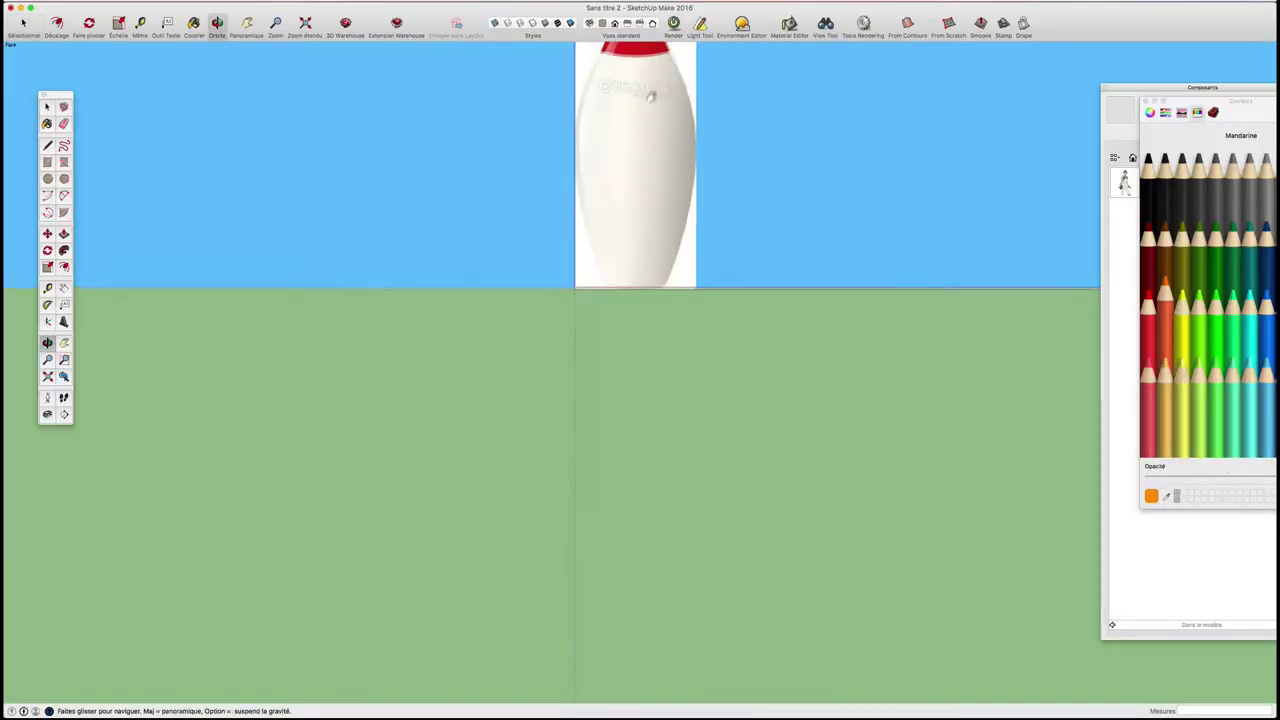
middle_click_drag(650, 95, 613, 265)
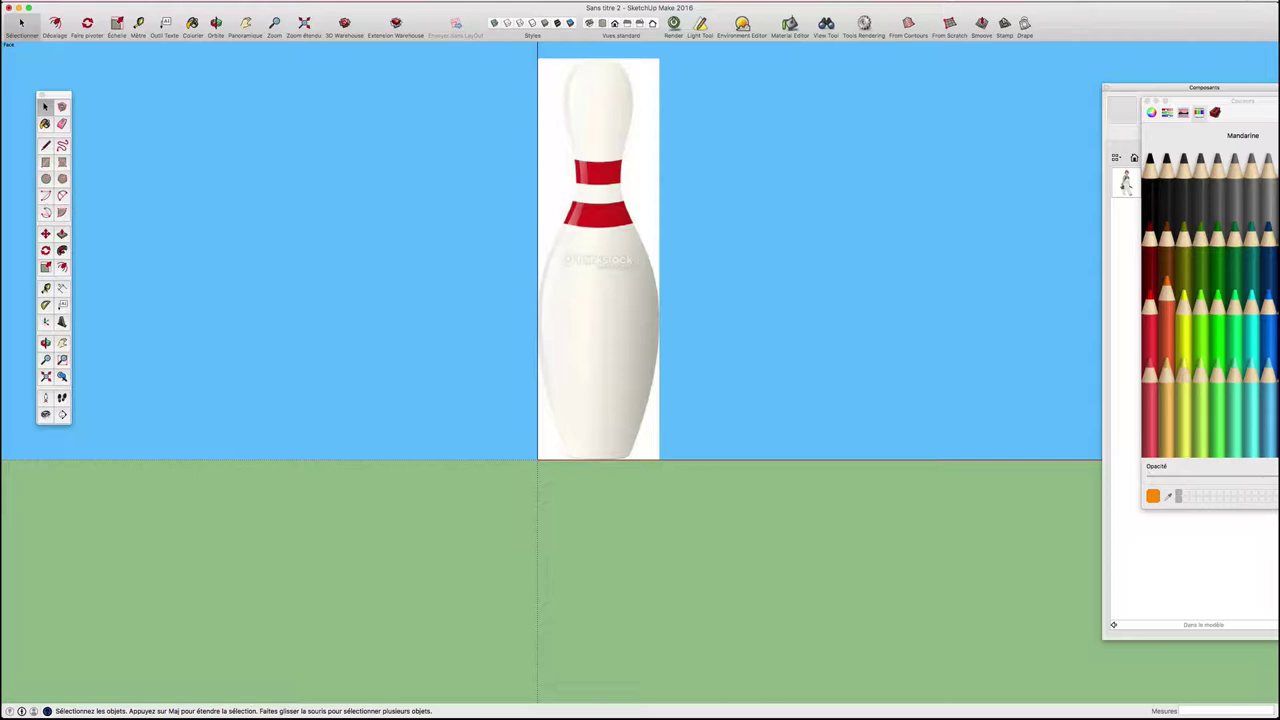
Step: Drag a vertical guide from the photo's left edge to the pin's centre
left_click(45, 287)
left_click(540, 85)
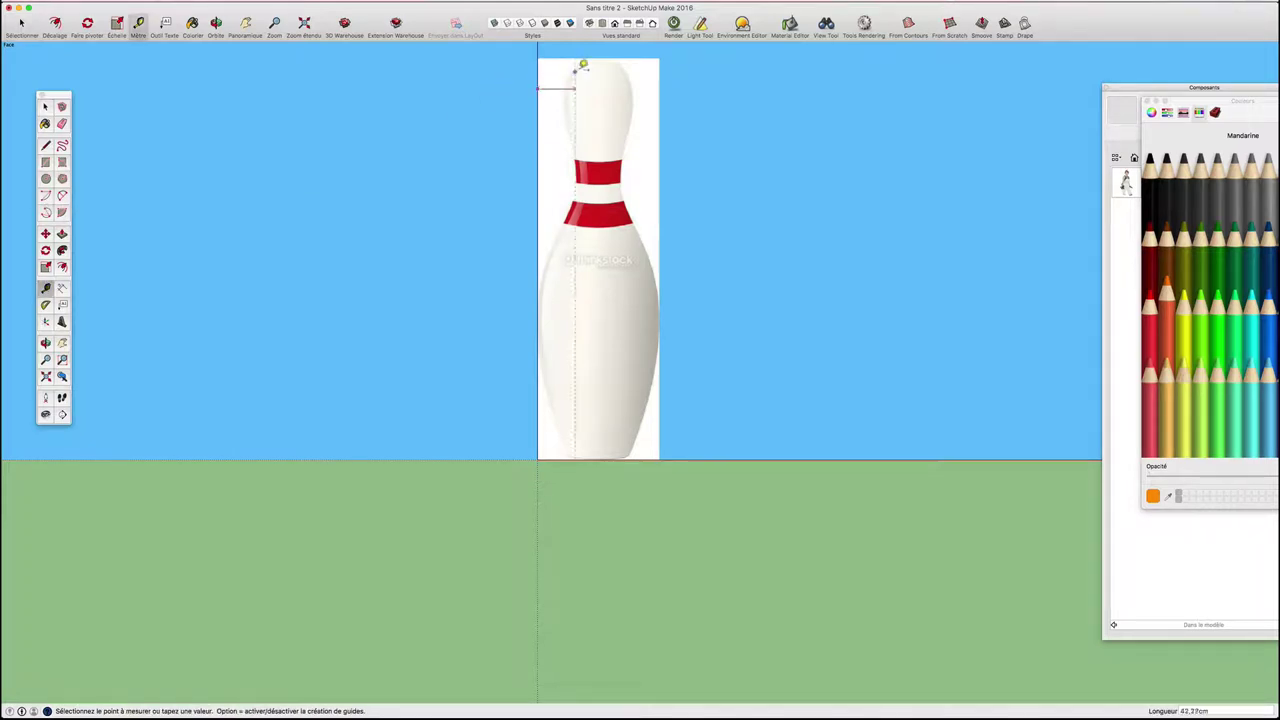
left_click(601, 56)
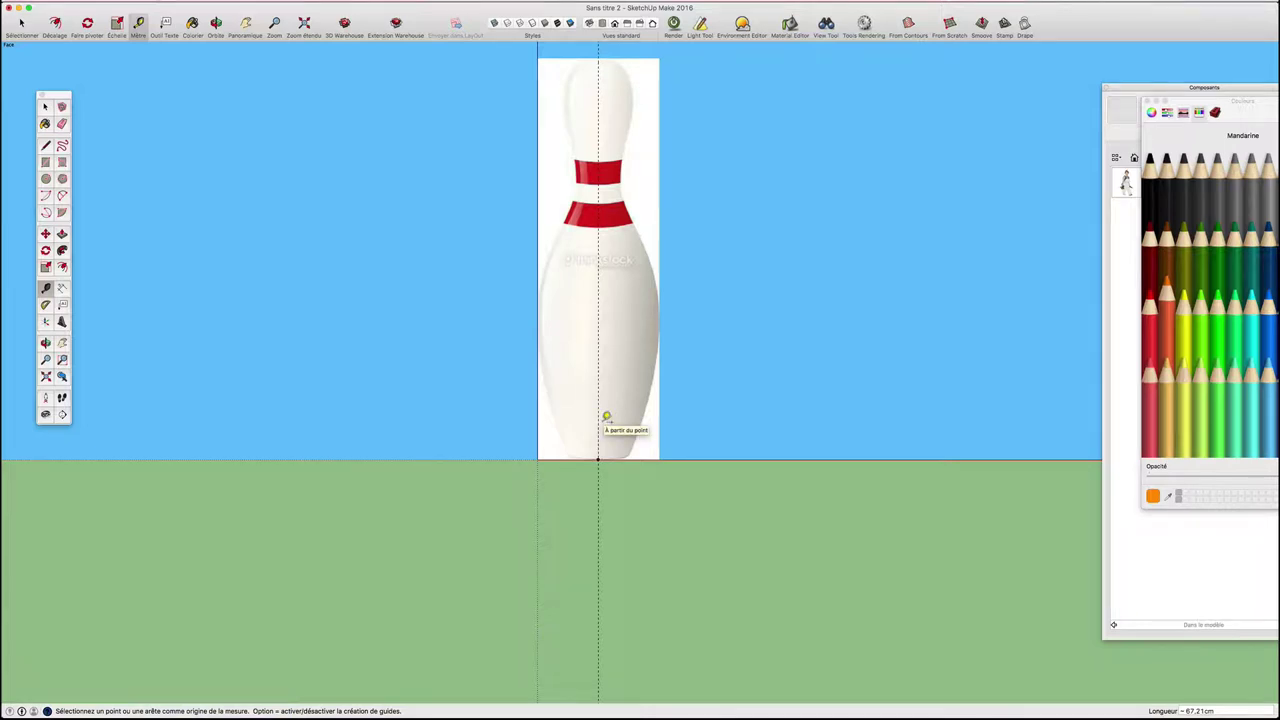
Step: Draw a 94,81 cm radius circle centred at the pin's base
key("c")
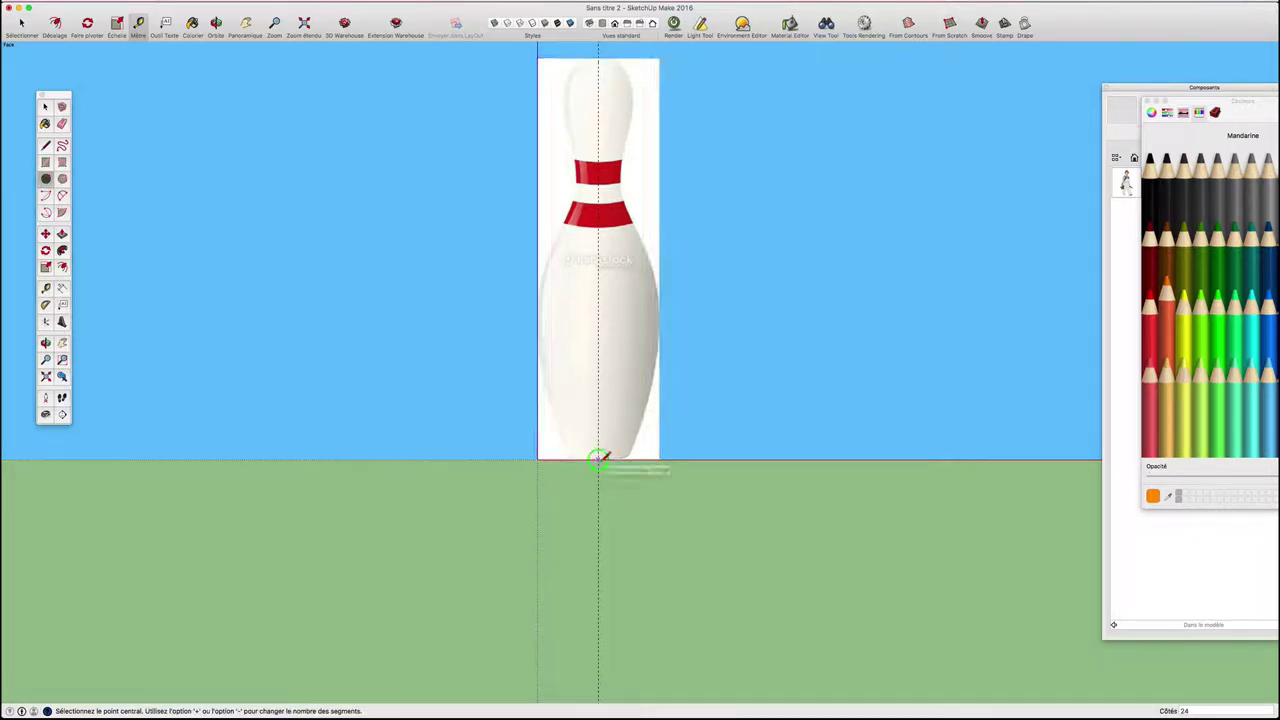
left_click(599, 458)
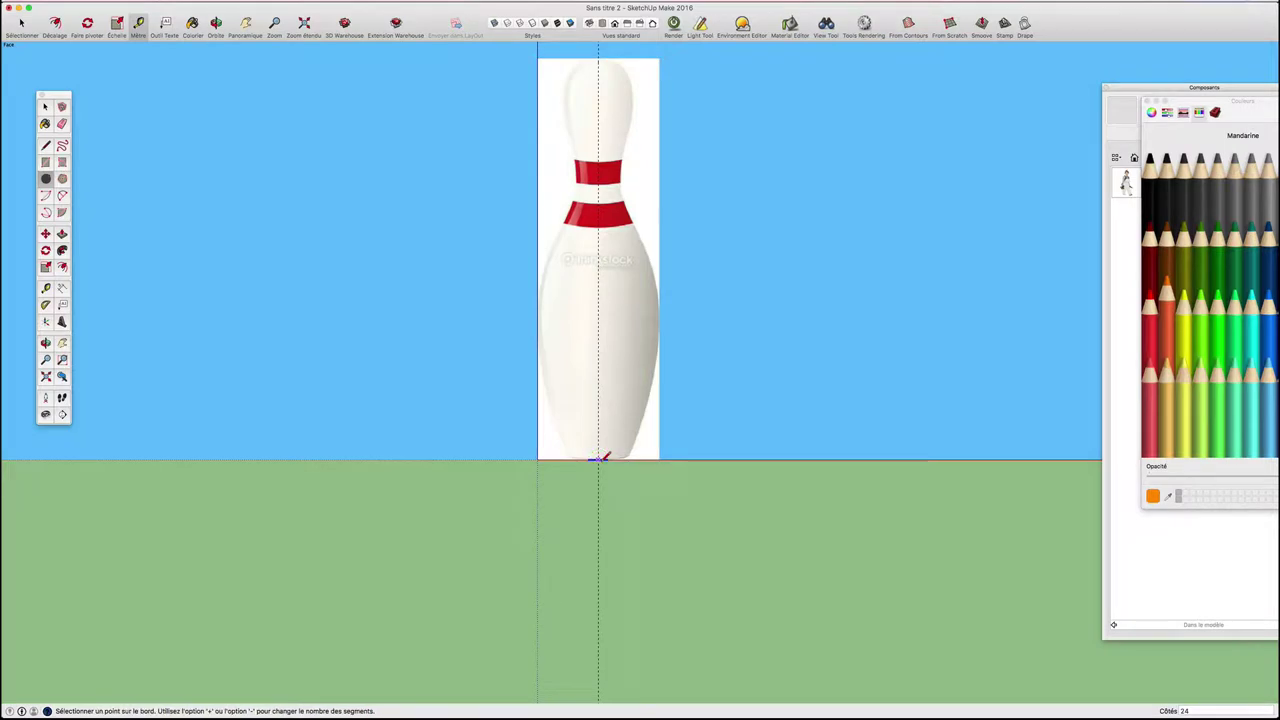
left_click(687, 452)
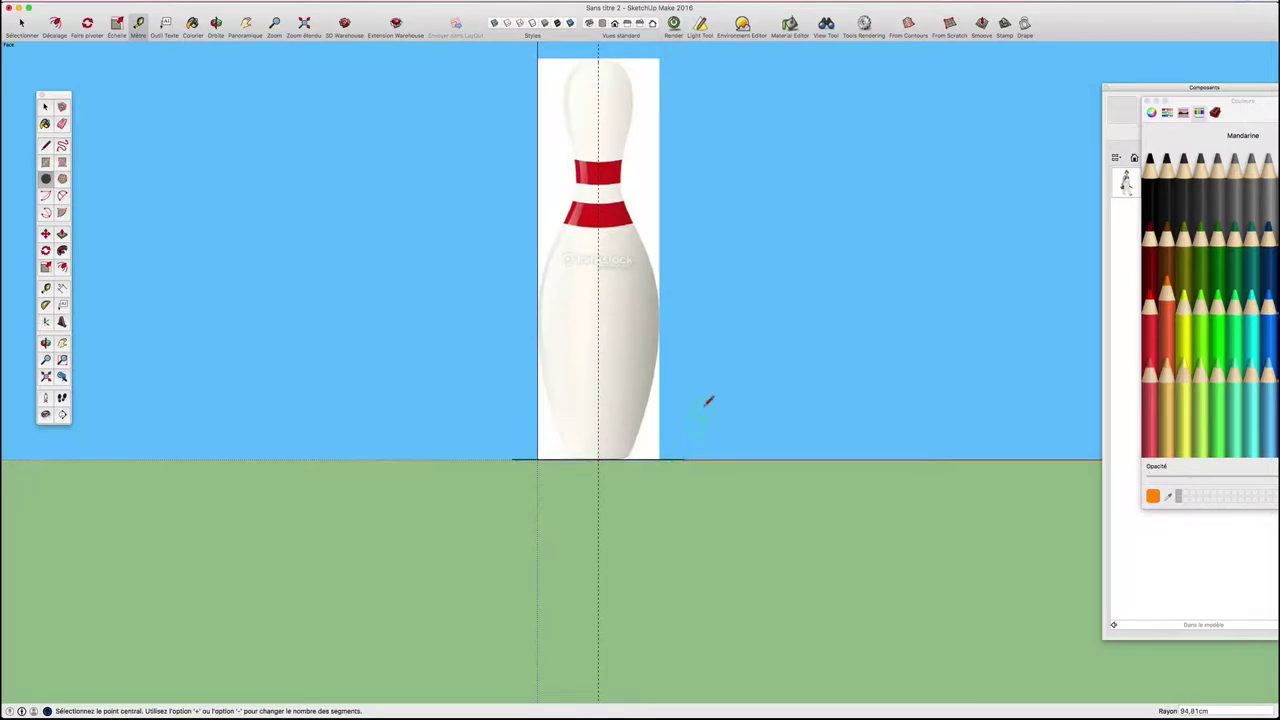
middle_click_drag(707, 400, 666, 566)
scroll(650, 474, "up", 3)
key("space")
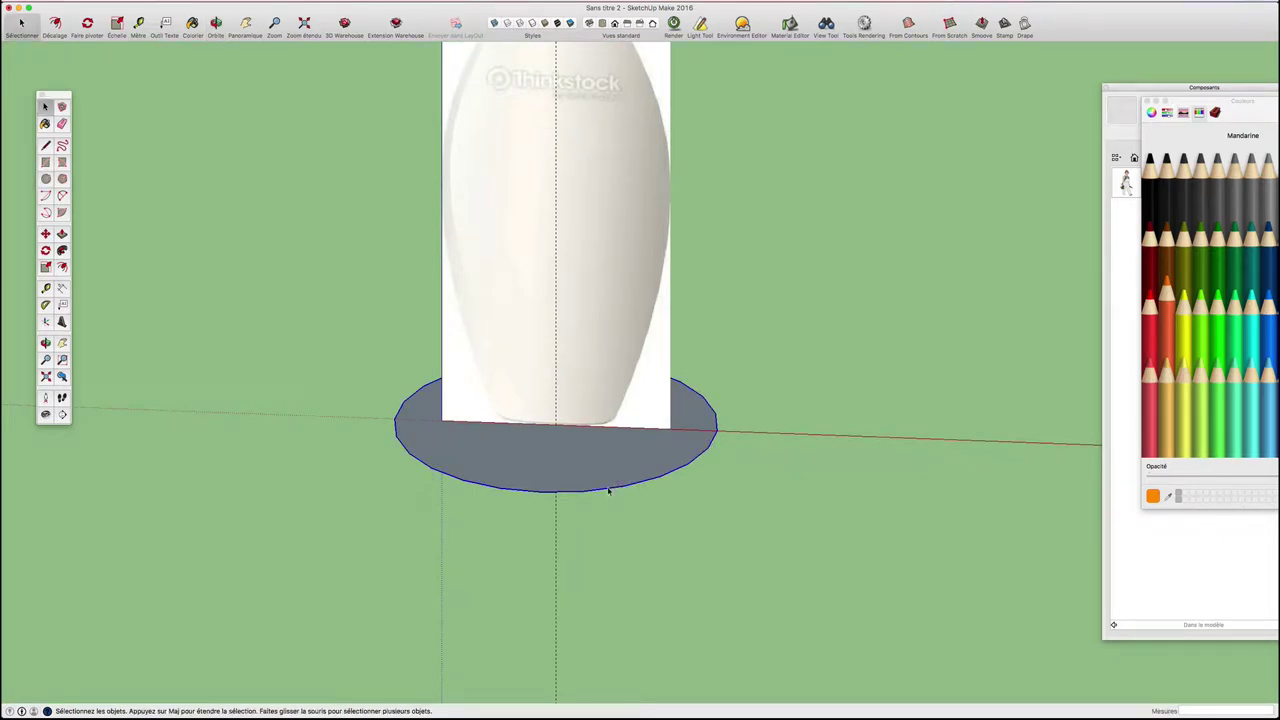
Step: Raise the base circle's segment count from 24 to 48 in Entity Info
right_click(608, 490)
left_click(630, 494)
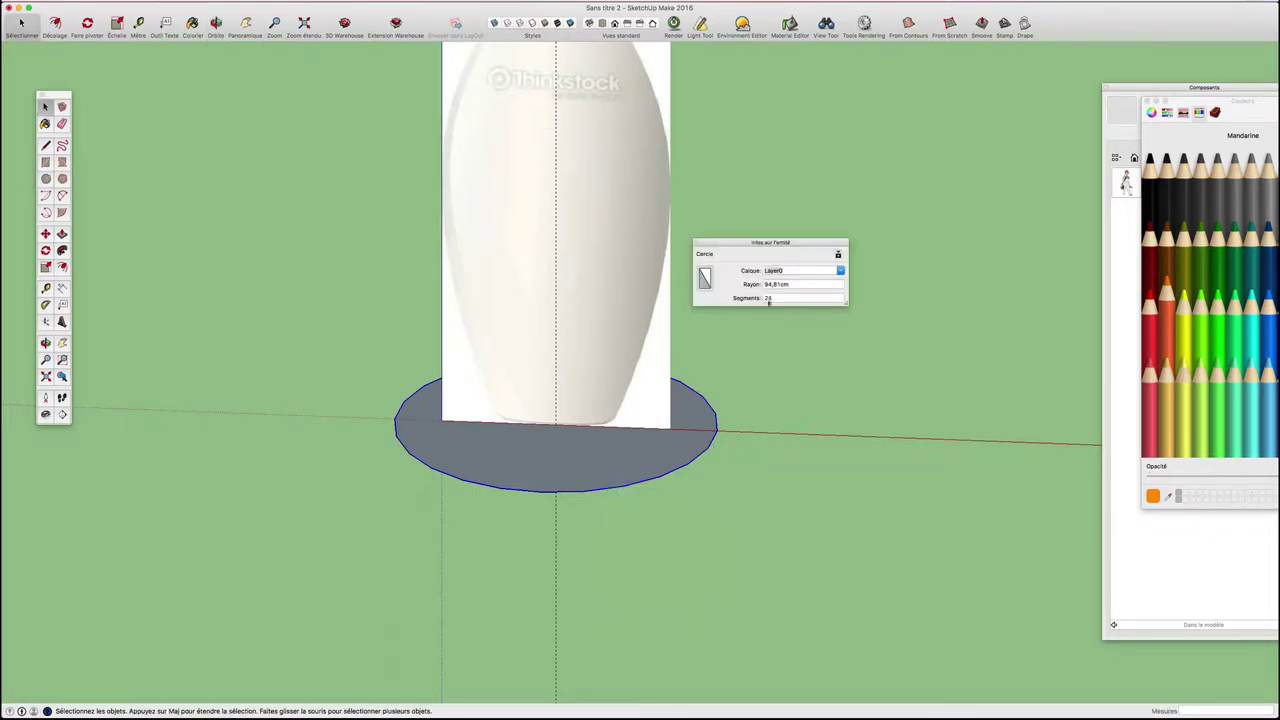
double_click(769, 298)
type("48")
key("Return")
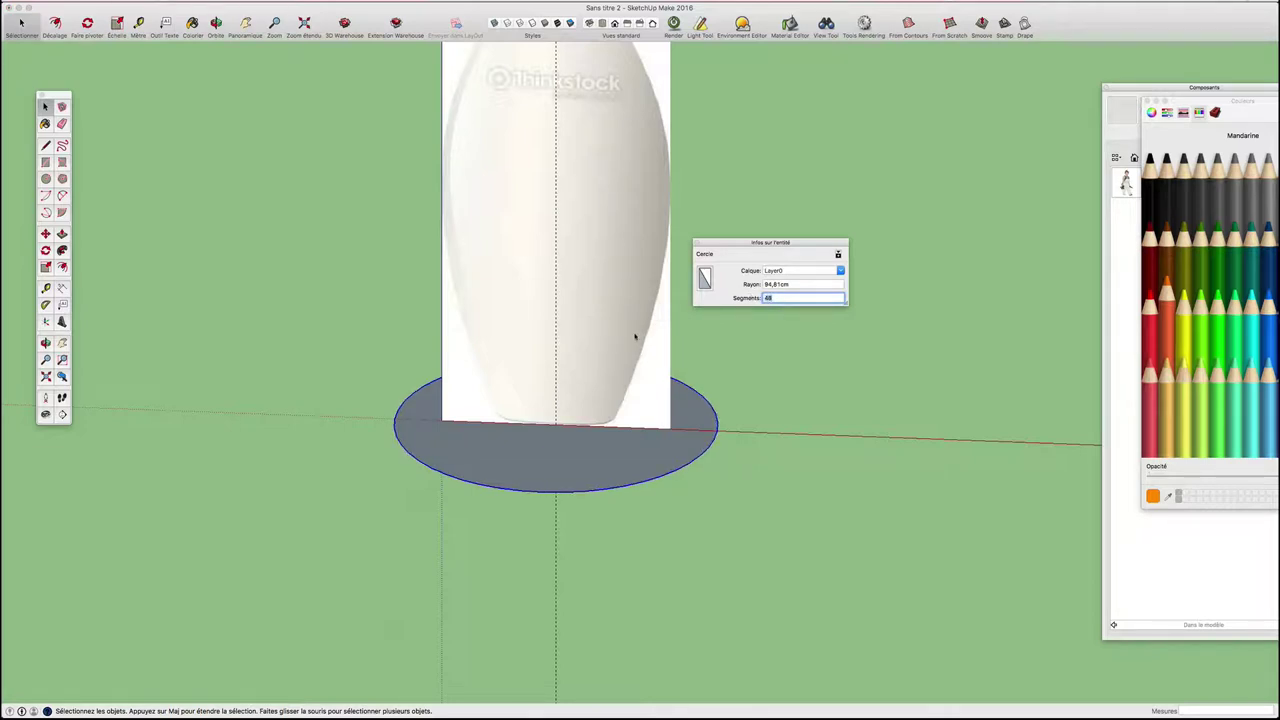
Step: Return to the front view and pan and zoom until the whole pin fits
left_click(614, 23)
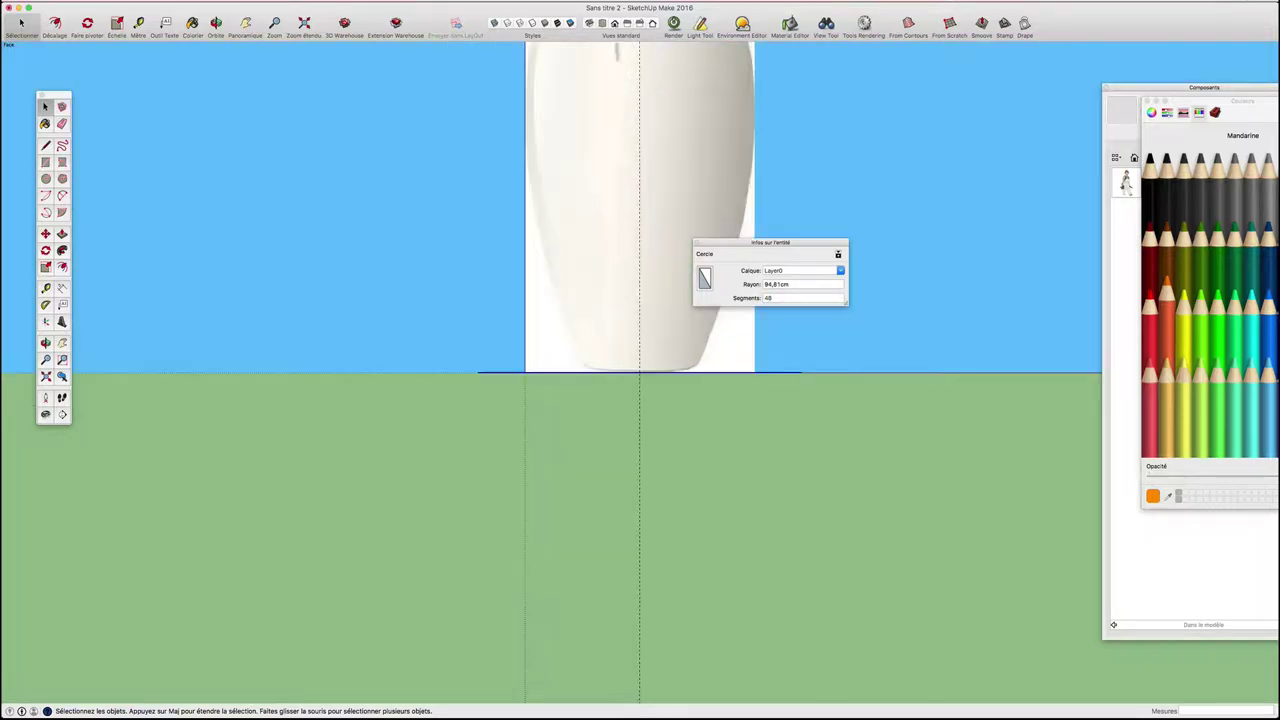
middle_click_drag(660, 123, 680, 340, "shift")
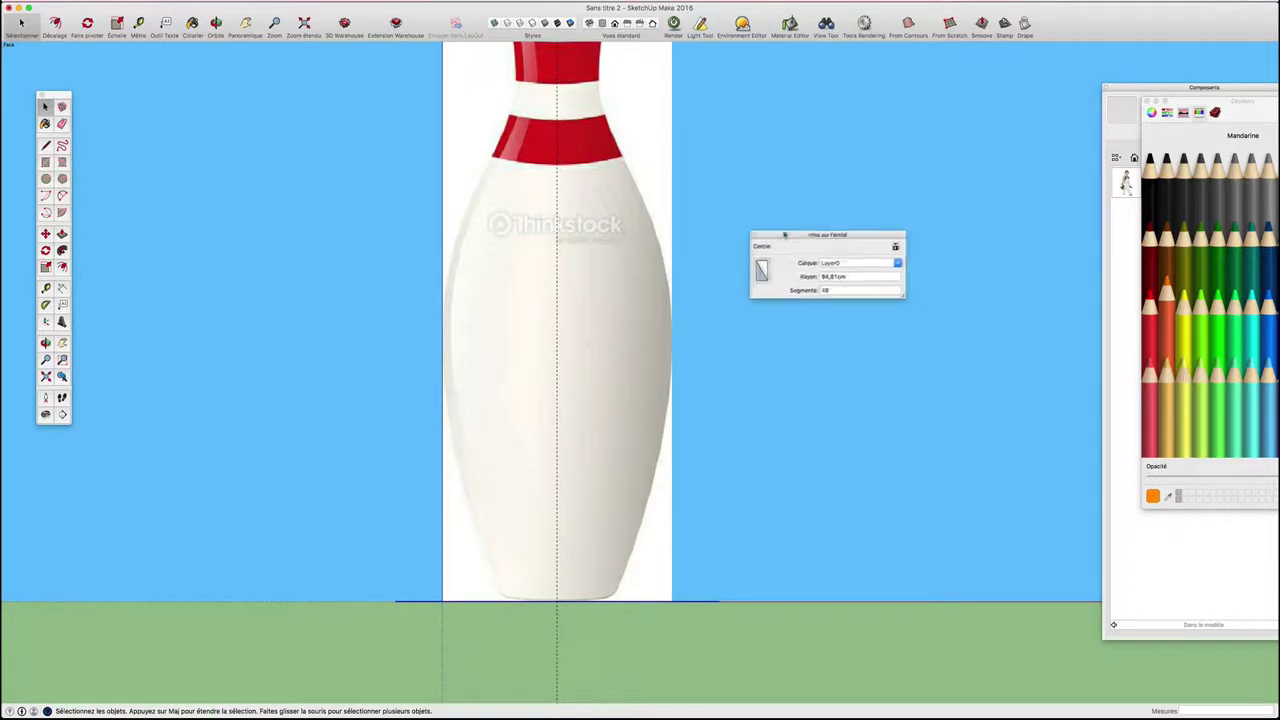
left_click_drag(710, 249, 785, 239)
scroll(714, 203, "down", 3)
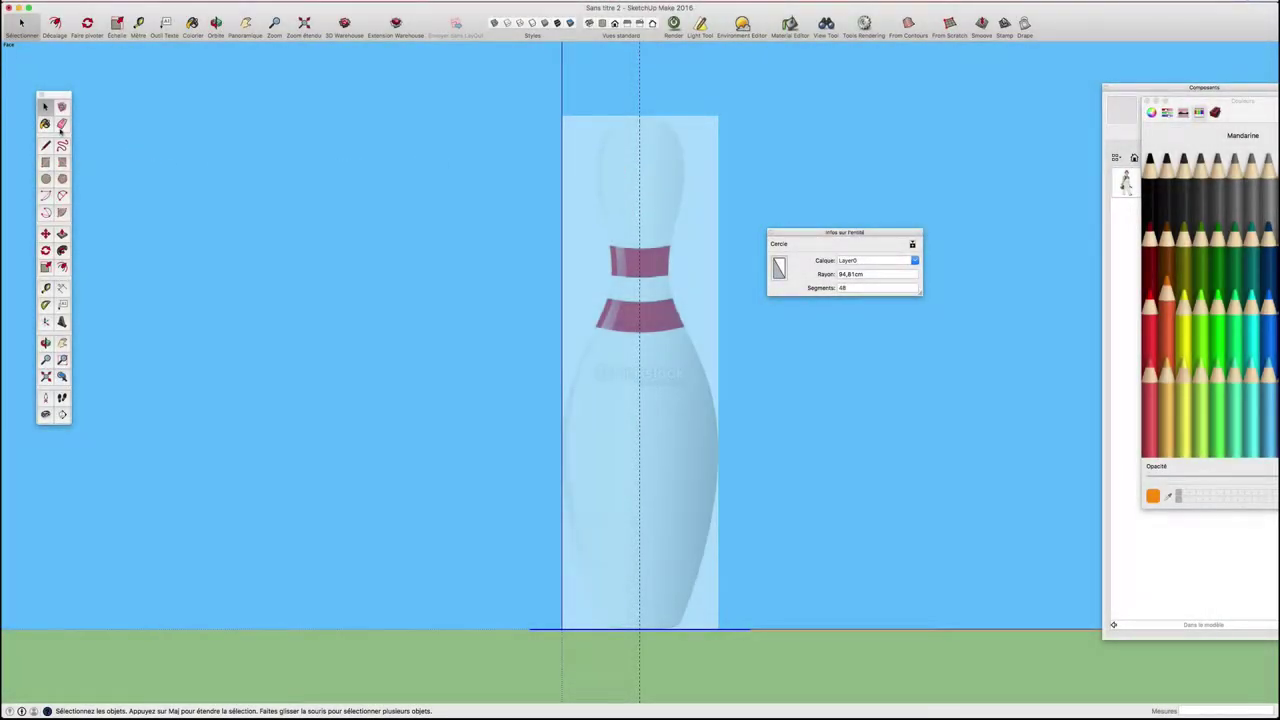
Step: Draw top, middle and base rectangles stacked over the pin photo down to the ground
left_click(45, 162)
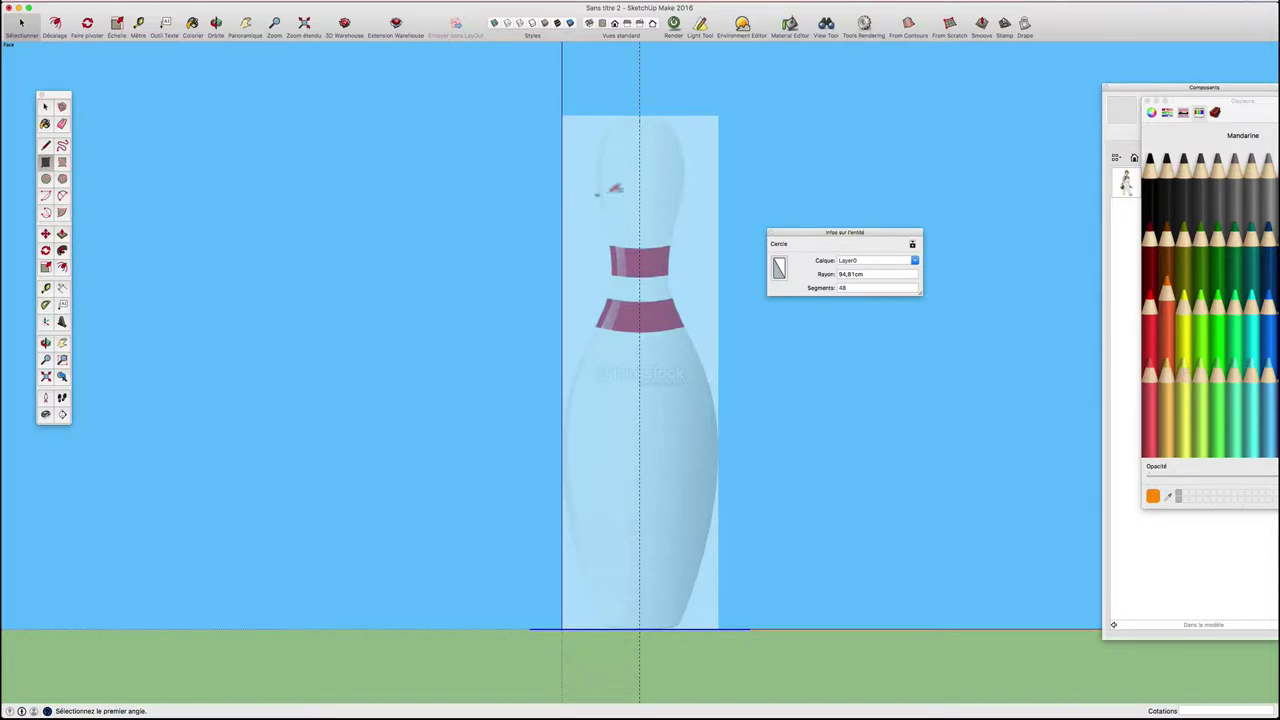
left_click(562, 117)
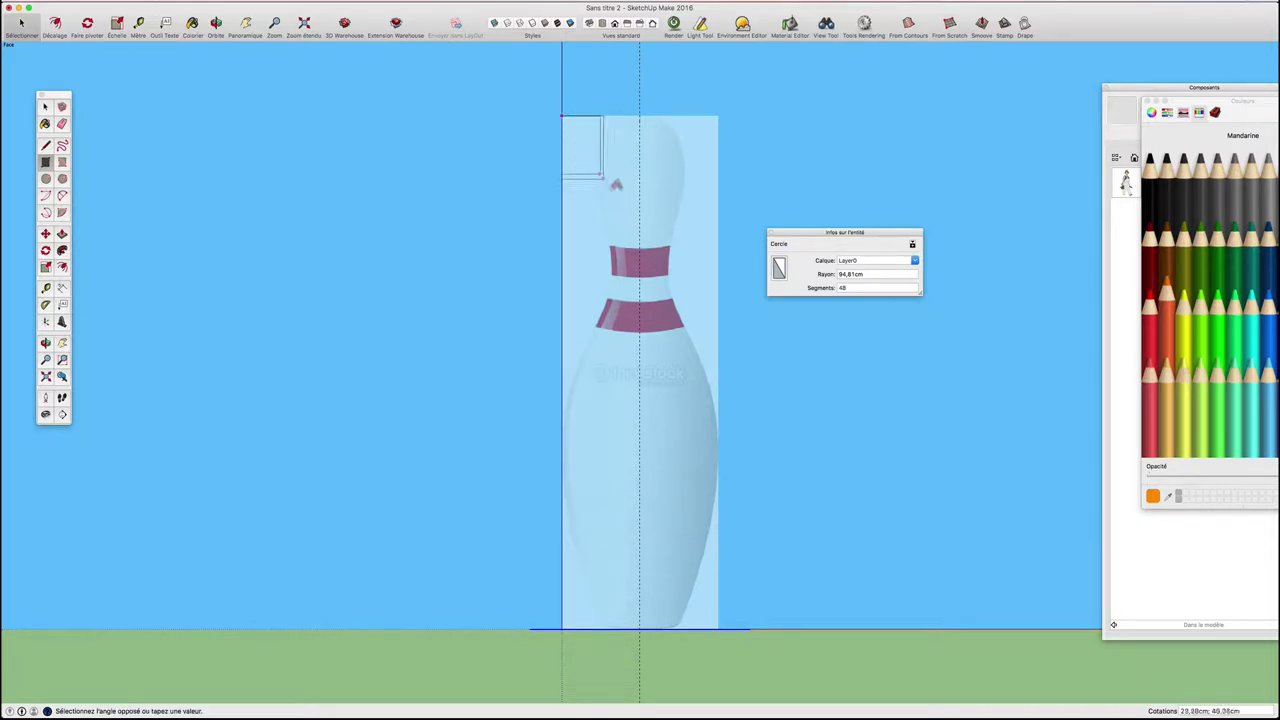
left_click(717, 281)
left_click(562, 282)
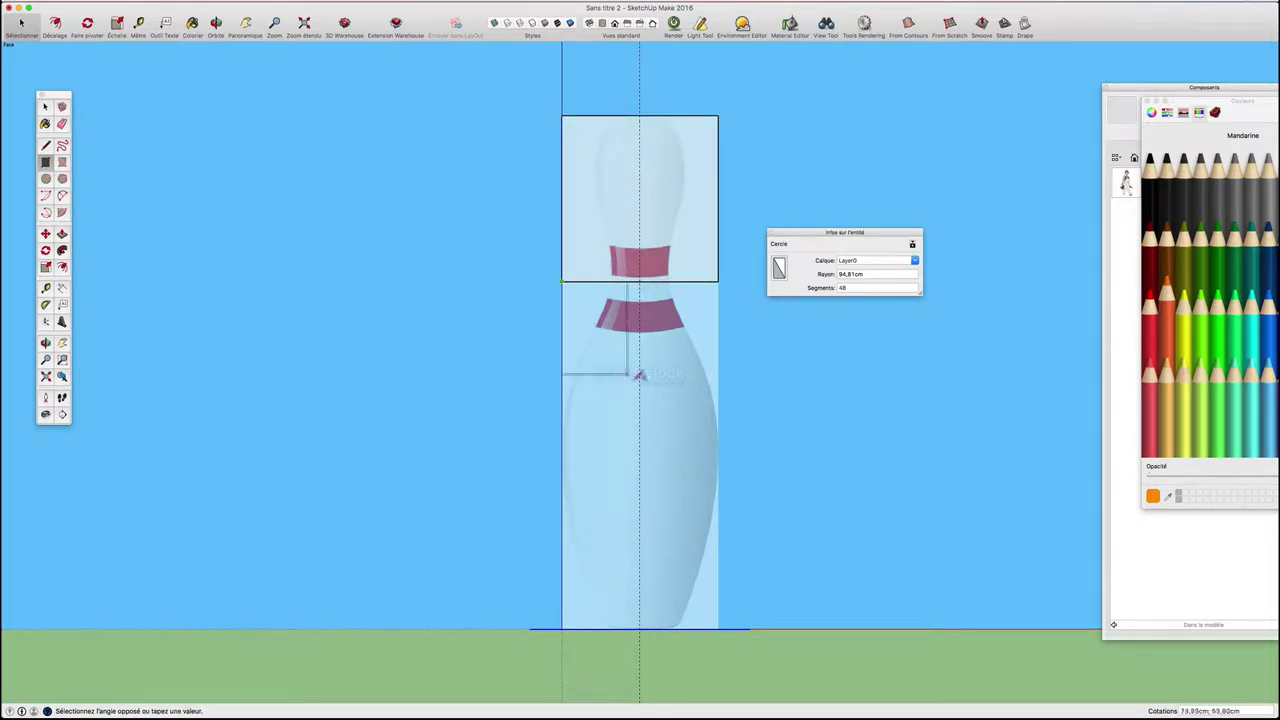
left_click(717, 479)
left_click(562, 480)
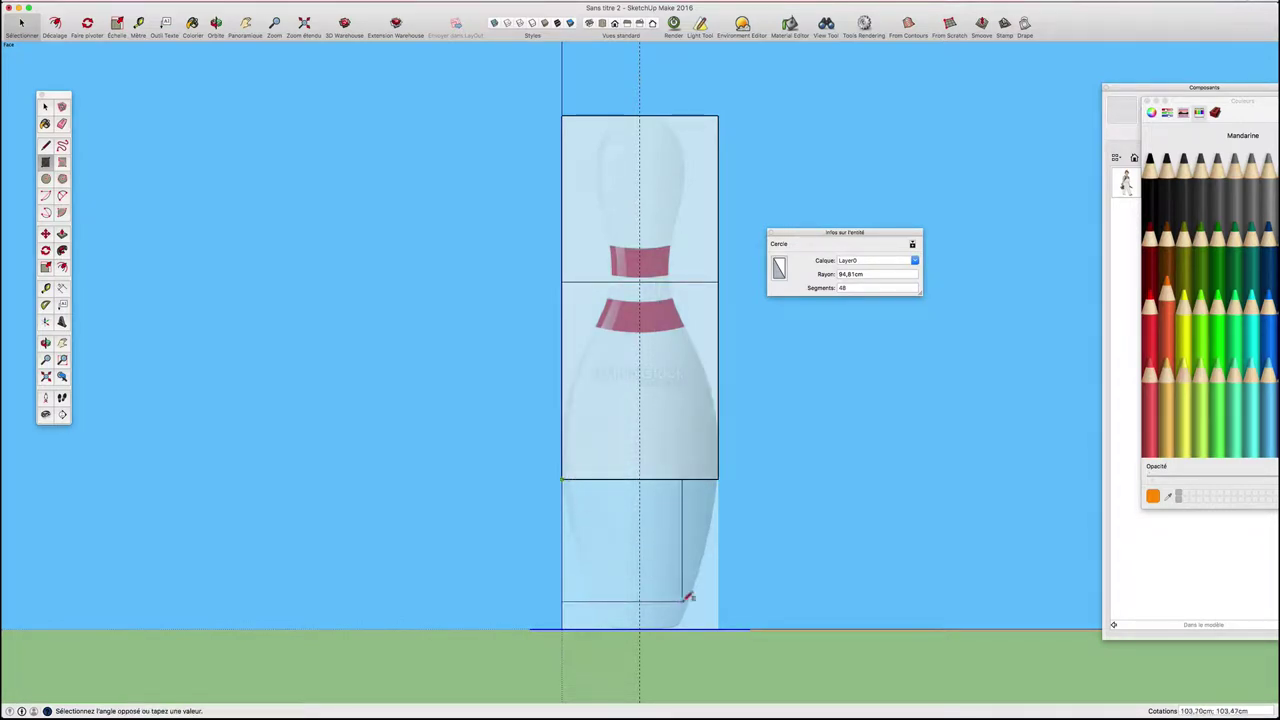
left_click(717, 628)
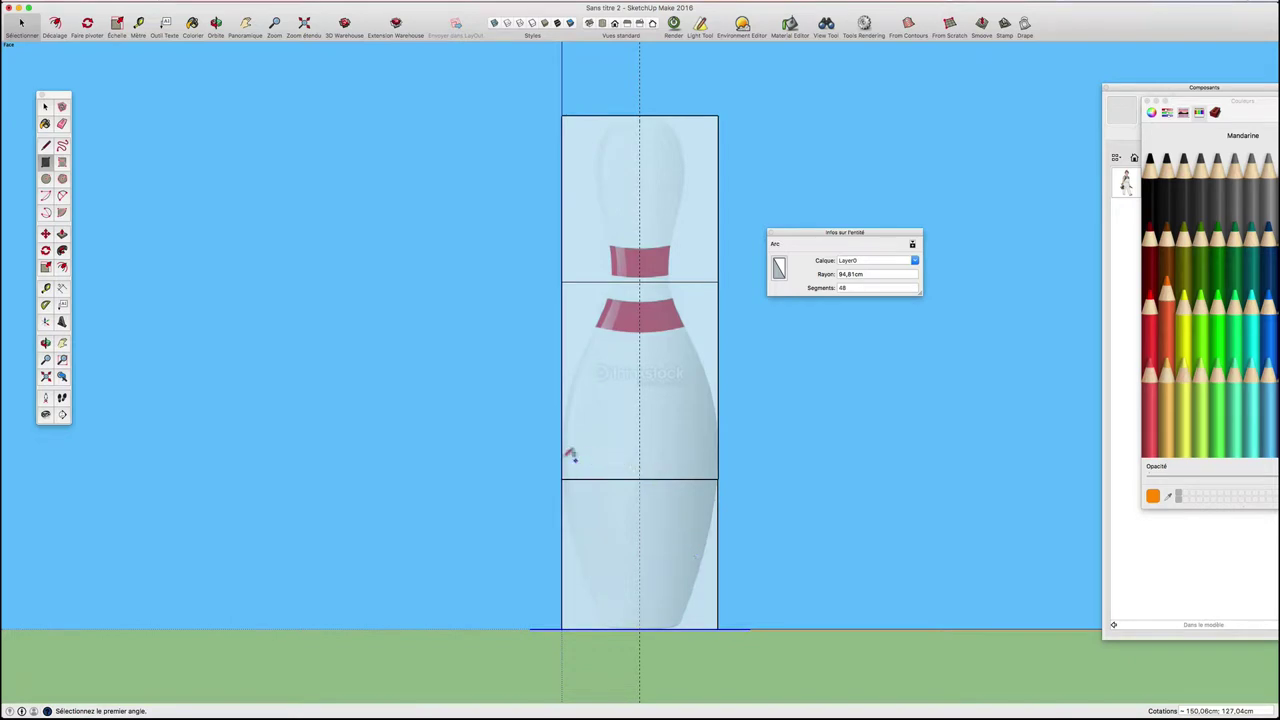
mouse_move(571, 451)
middle_mouse_down()
mouse_move(889, 491)
mouse_move(943, 594)
mouse_move(820, 434)
mouse_move(758, 462)
middle_mouse_up()
Step: Erase the lower rectangle and its bottom edge
key("e")
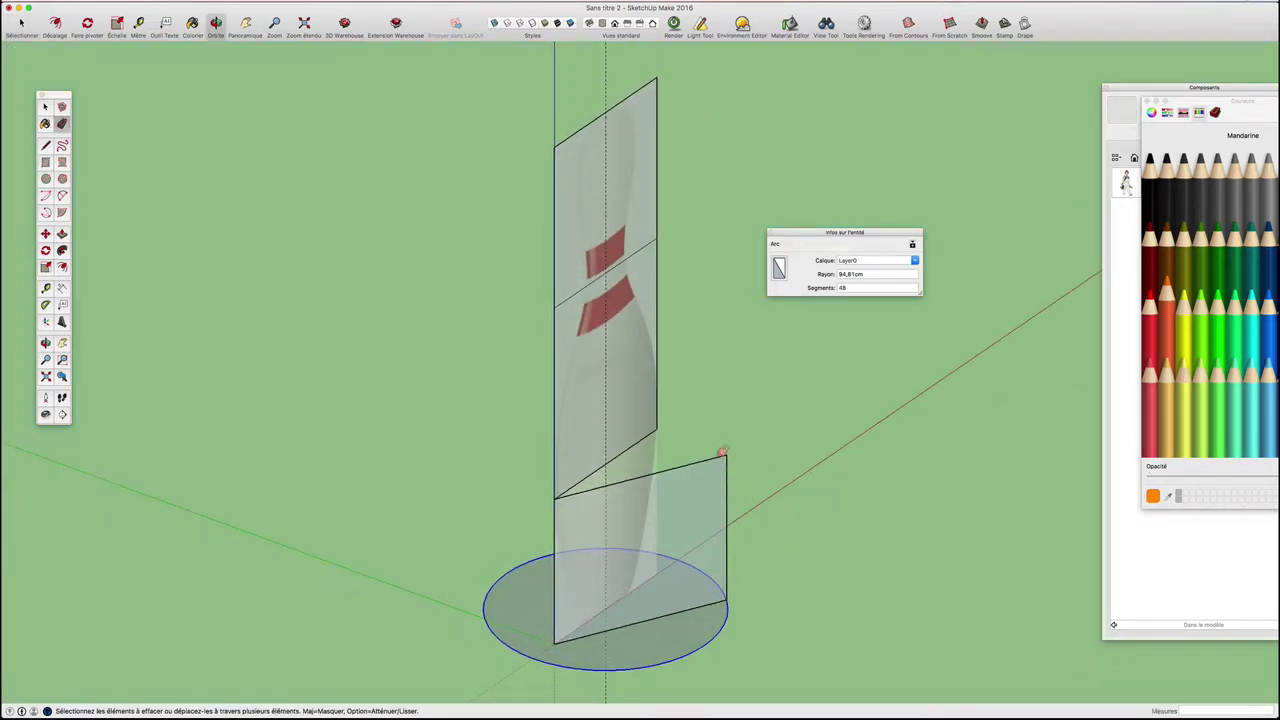
left_click(727, 478)
left_click(706, 604)
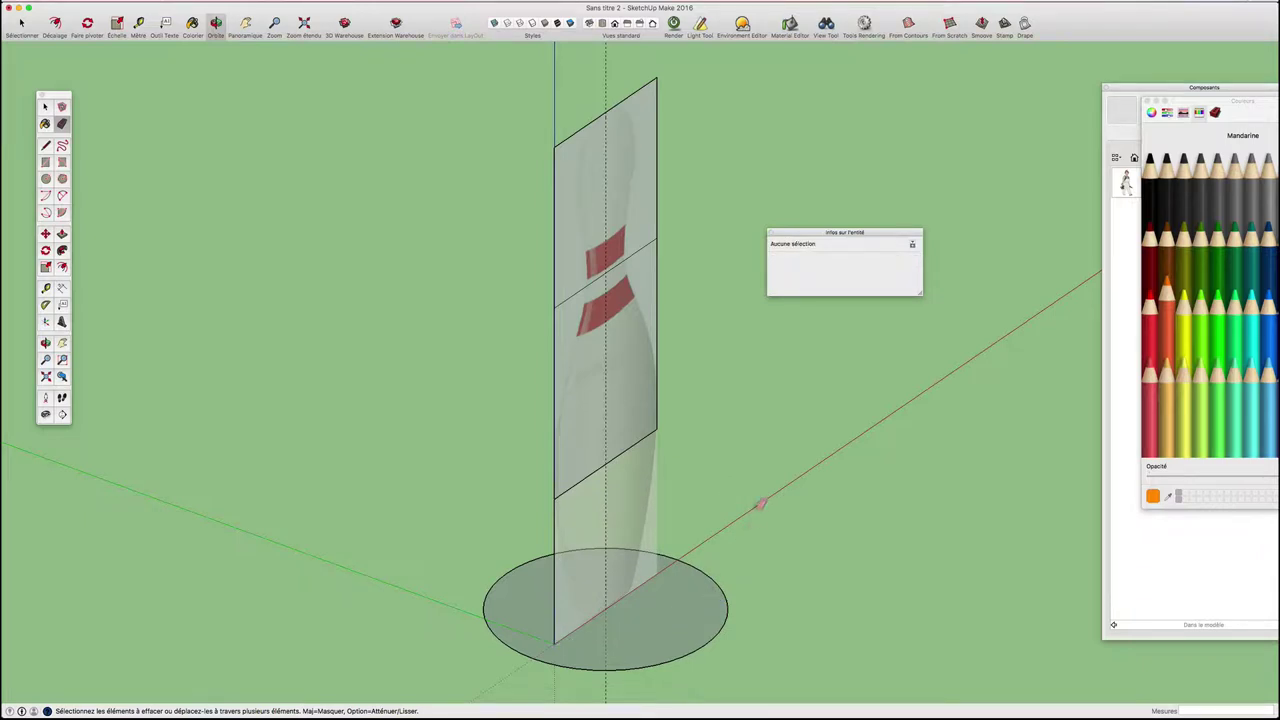
mouse_move(757, 506)
middle_mouse_down()
mouse_move(418, 487)
mouse_move(594, 477)
mouse_move(557, 411)
mouse_move(568, 360)
middle_mouse_up()
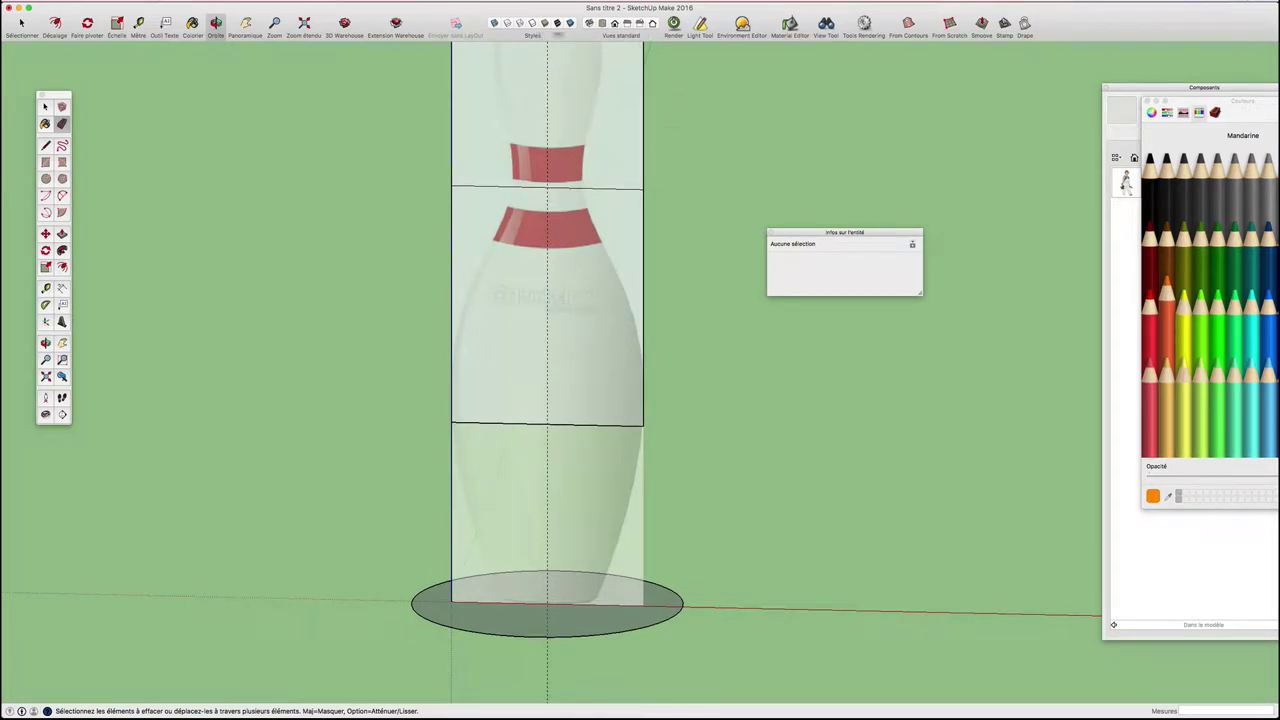
Step: Redraw the bottom rectangle from the pin's left edge down to the ground in Front view
left_click(614, 22)
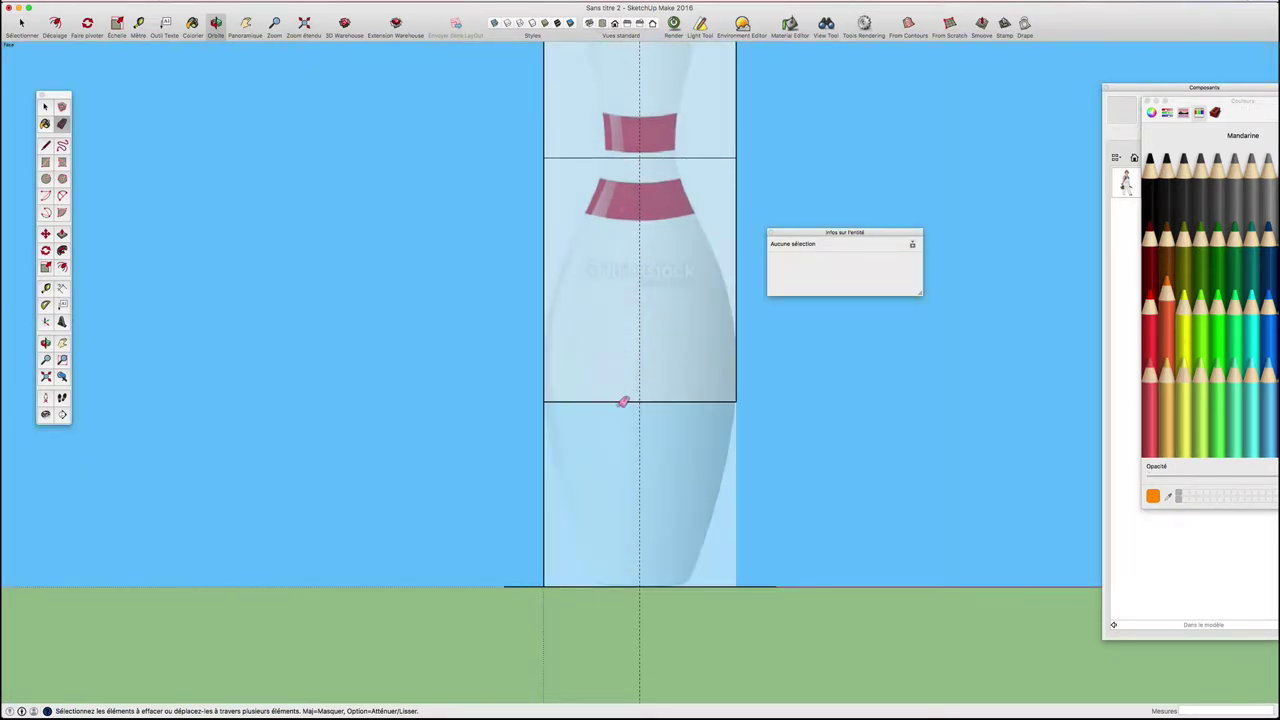
key("r")
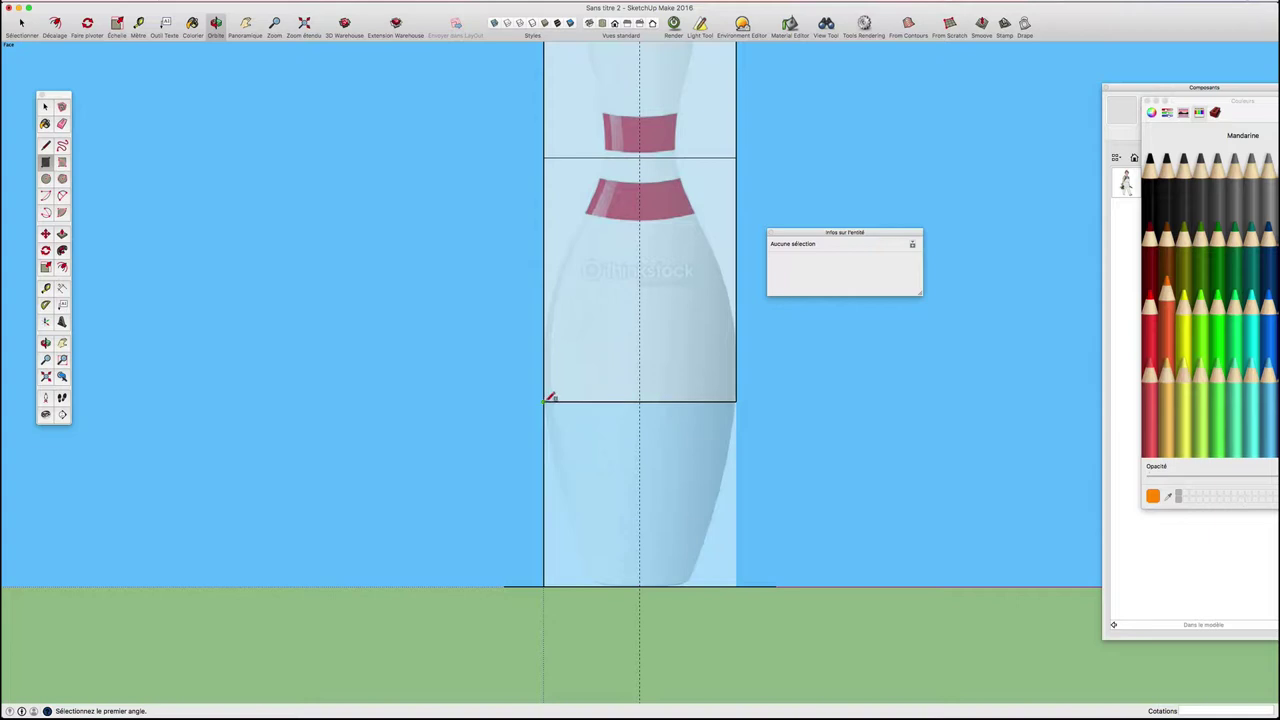
left_click(544, 403)
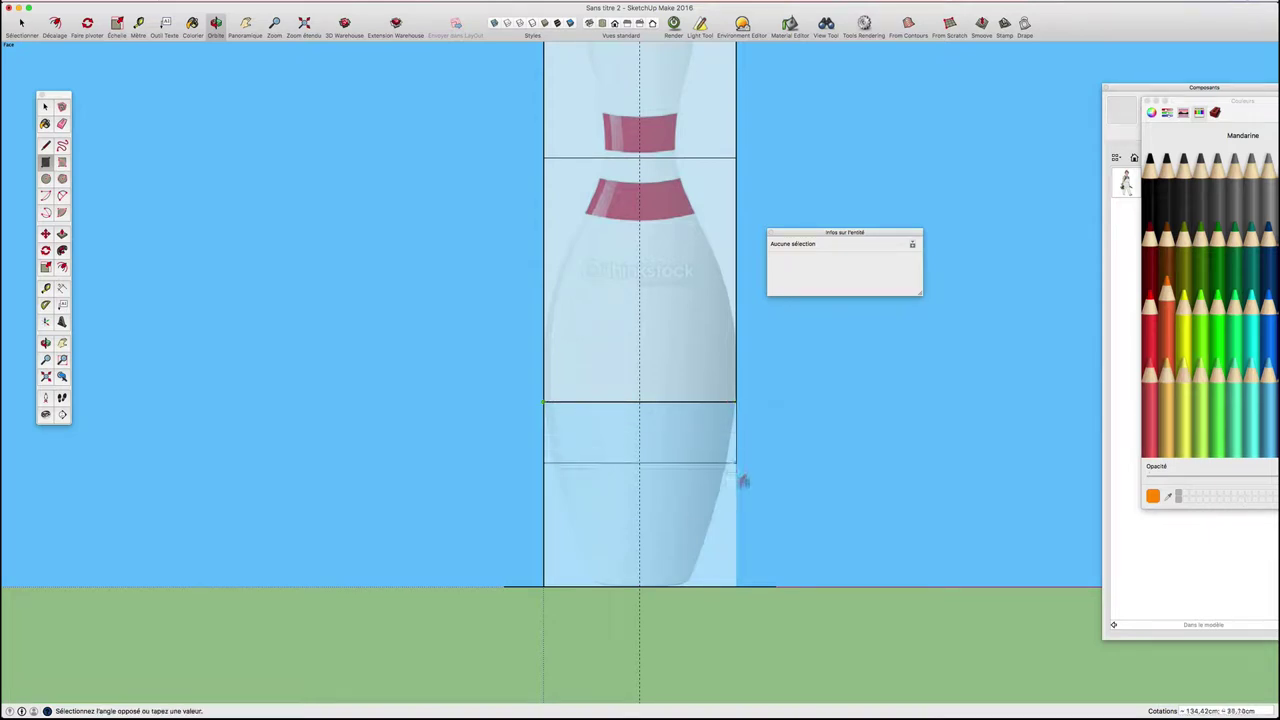
mouse_move(740, 563)
middle_mouse_down()
mouse_move(737, 600)
mouse_move(740, 566)
middle_mouse_up()
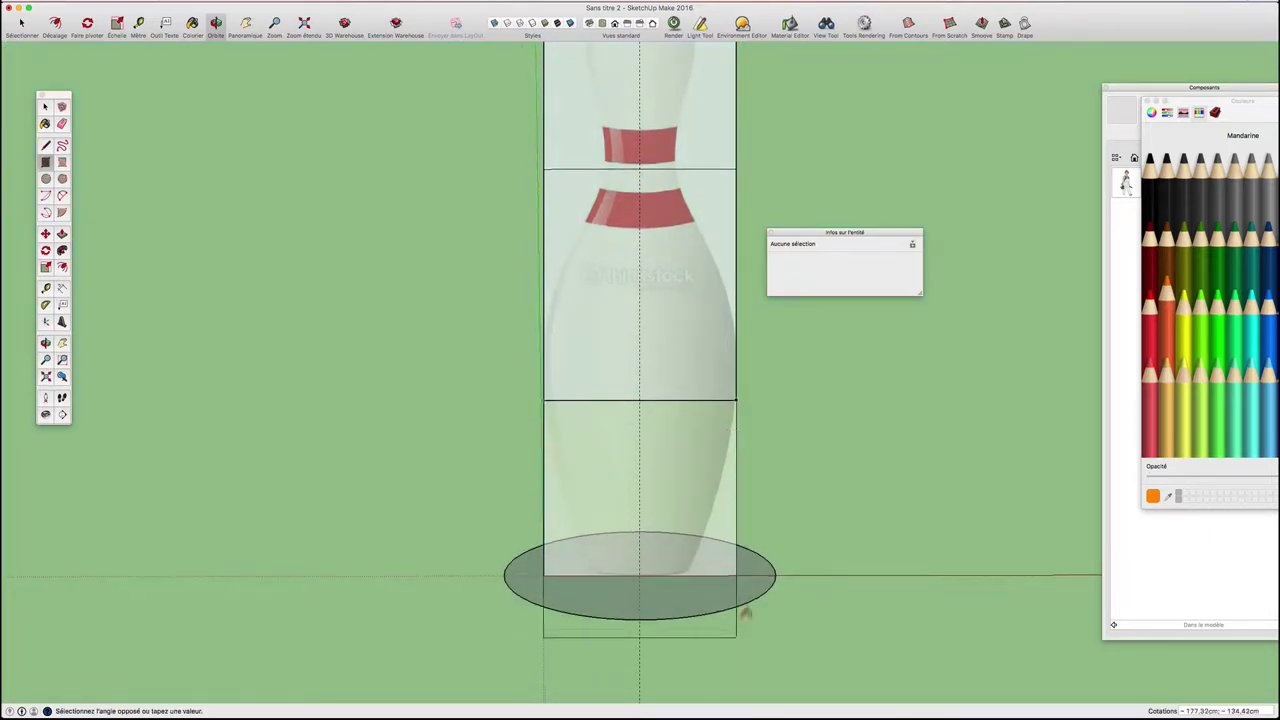
mouse_move(668, 475)
middle_mouse_down()
mouse_move(1006, 497)
mouse_move(1006, 480)
middle_mouse_up()
mouse_move(714, 457)
middle_mouse_down()
mouse_move(974, 394)
mouse_move(531, 431)
middle_mouse_up()
key("r")
left_click(615, 22)
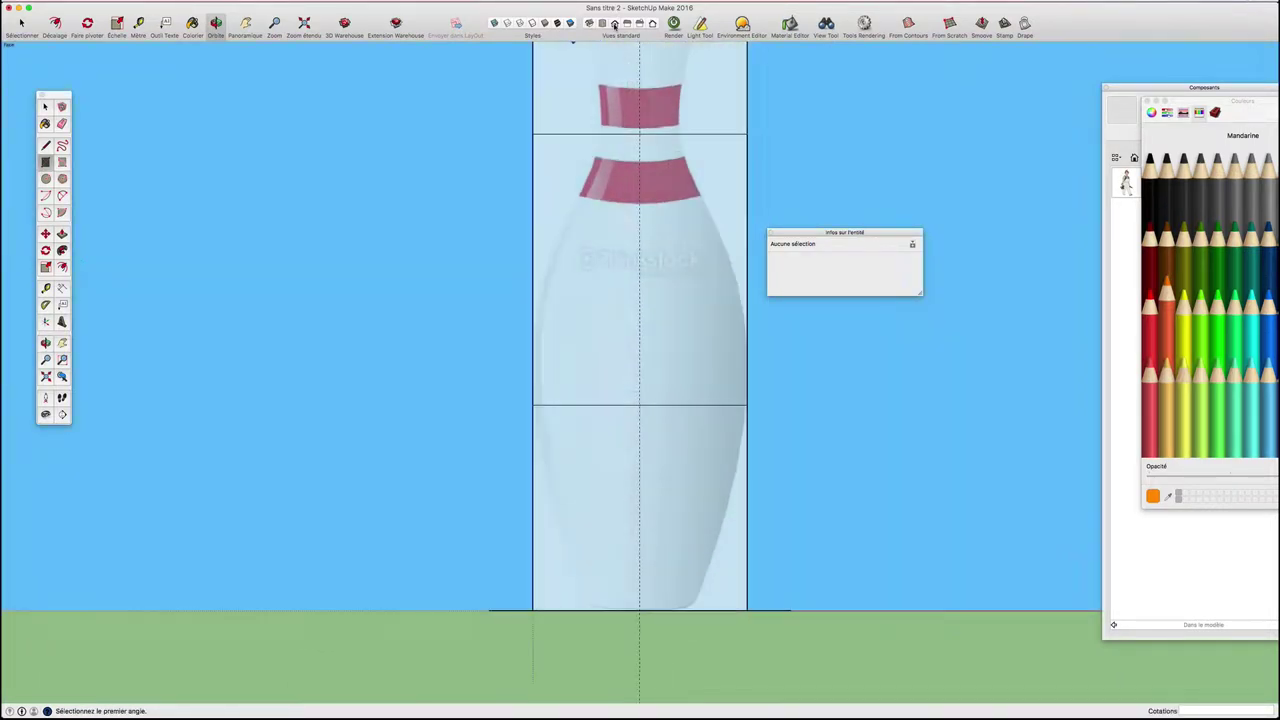
scroll(652, 183, "down", 2)
Step: Trace the pin's head with an arc from the top centre to its right edge
middle_click_drag(628, 128, 566, 322, "shift")
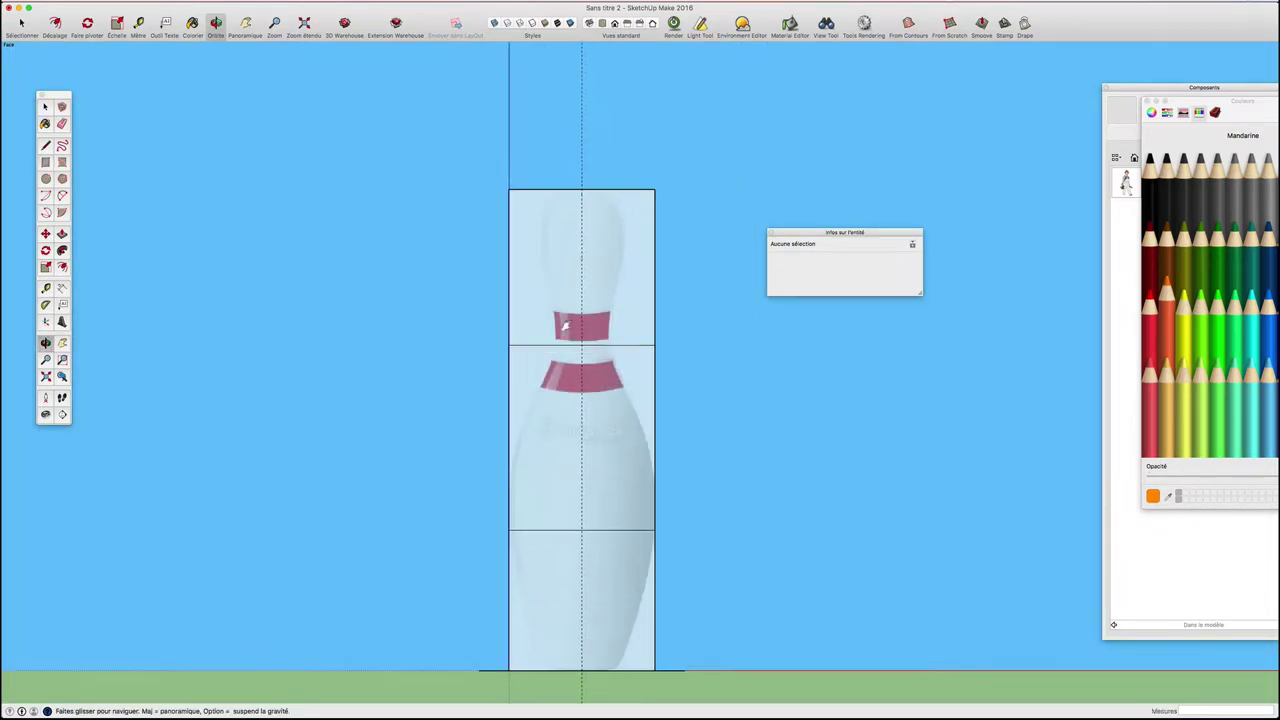
scroll(586, 223, "up", 2)
scroll(591, 191, "up", 1)
key("a")
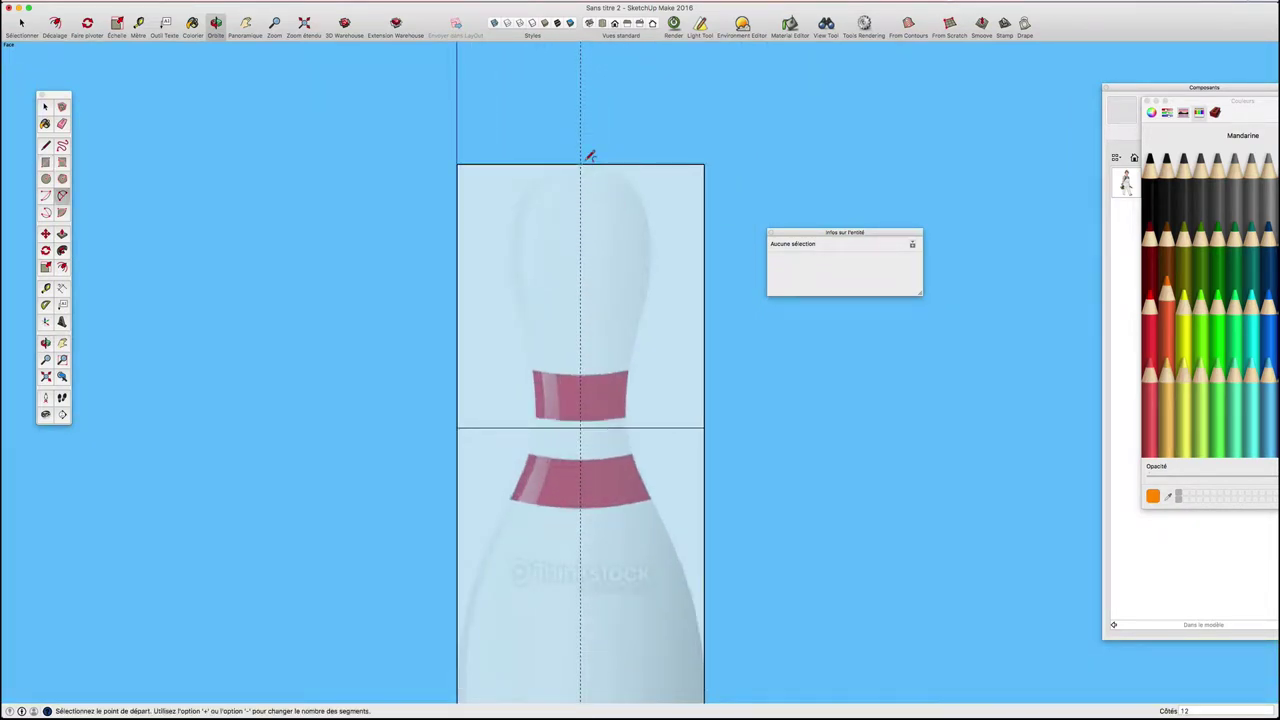
left_click(580, 164)
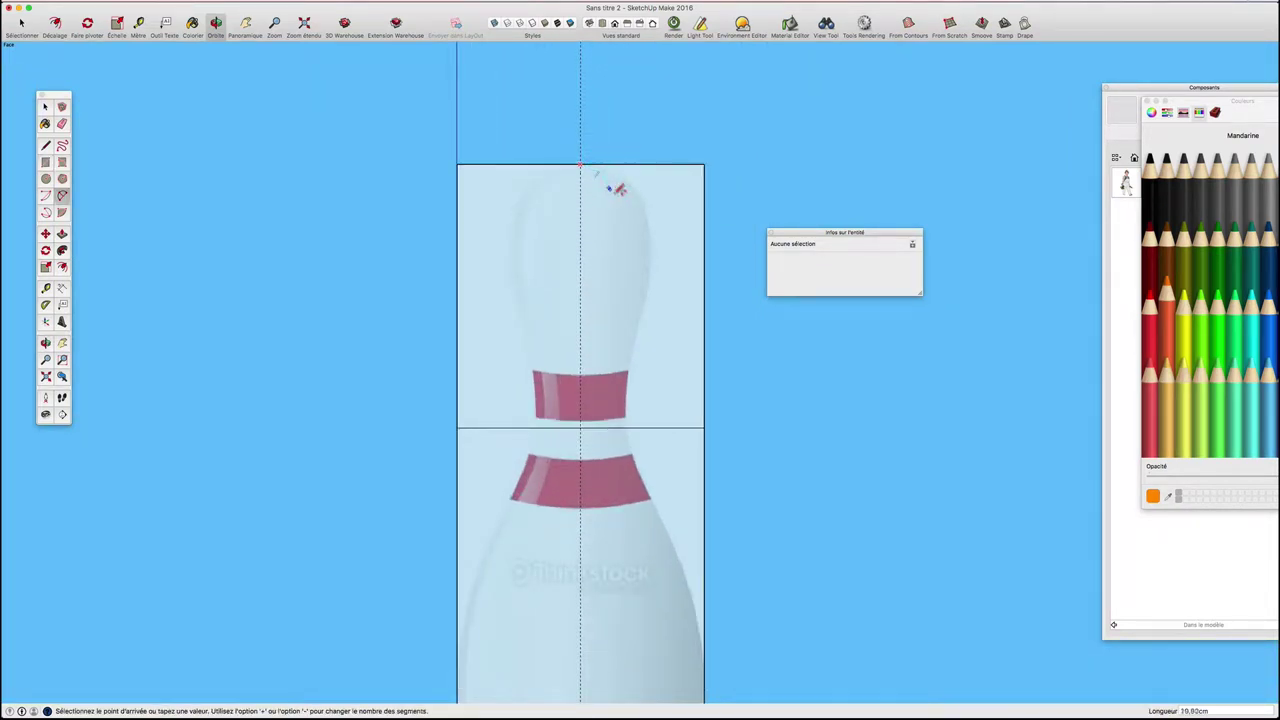
left_click(643, 301)
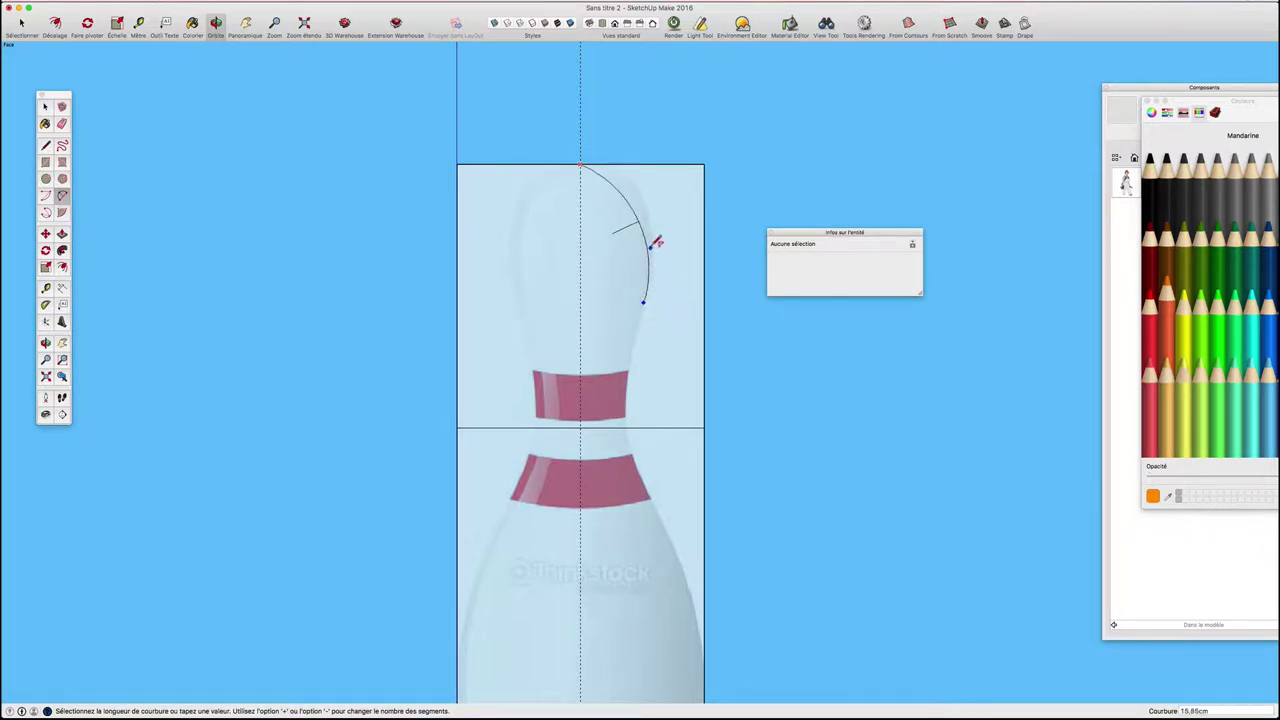
key("Escape")
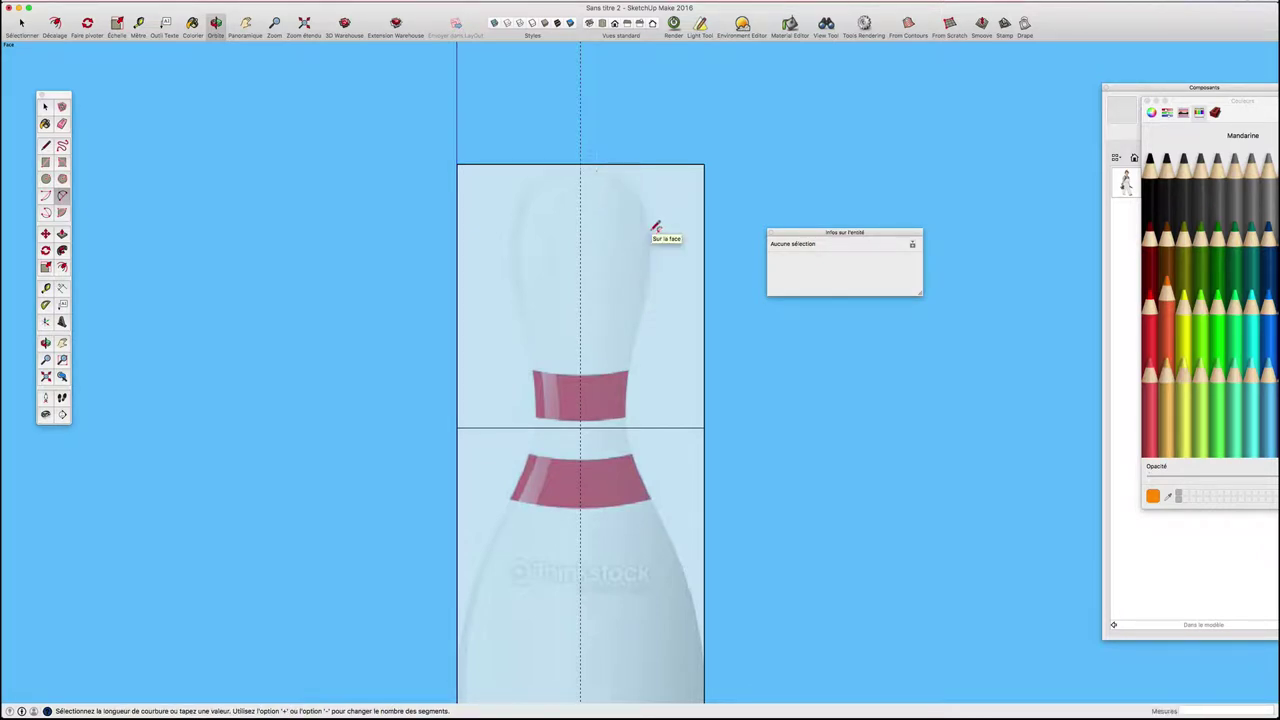
left_click(580, 164)
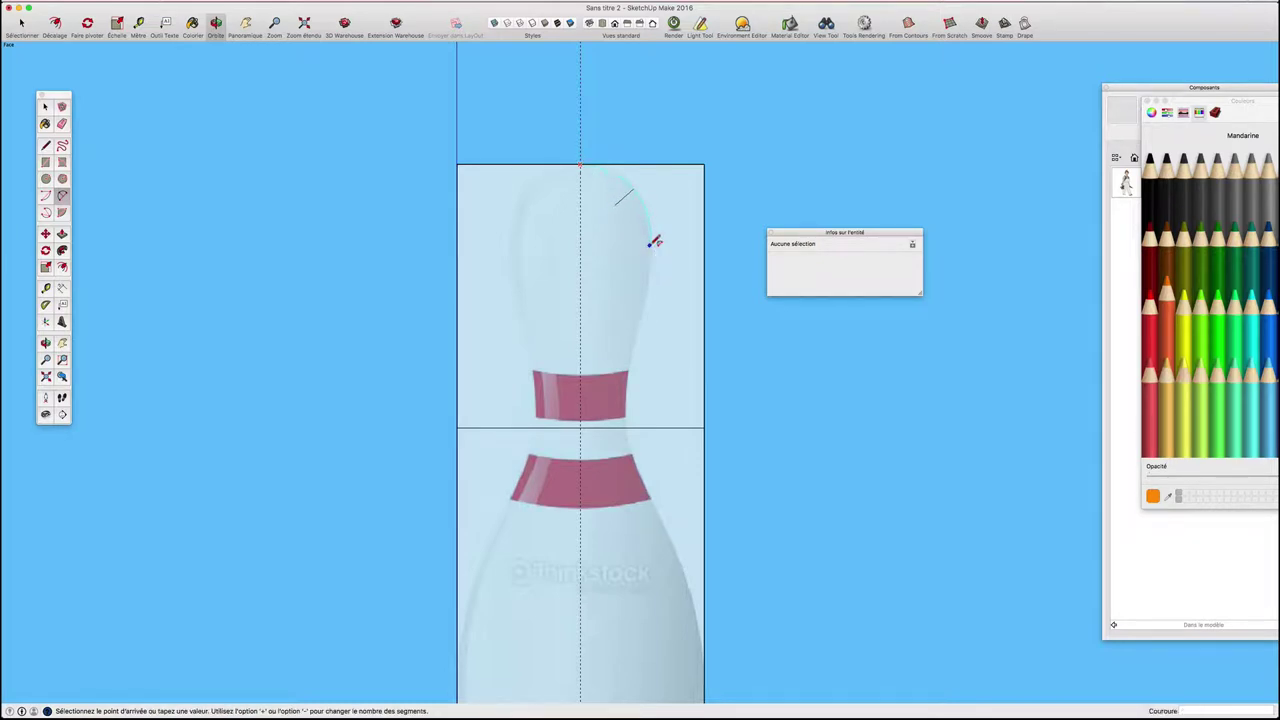
left_click(652, 244)
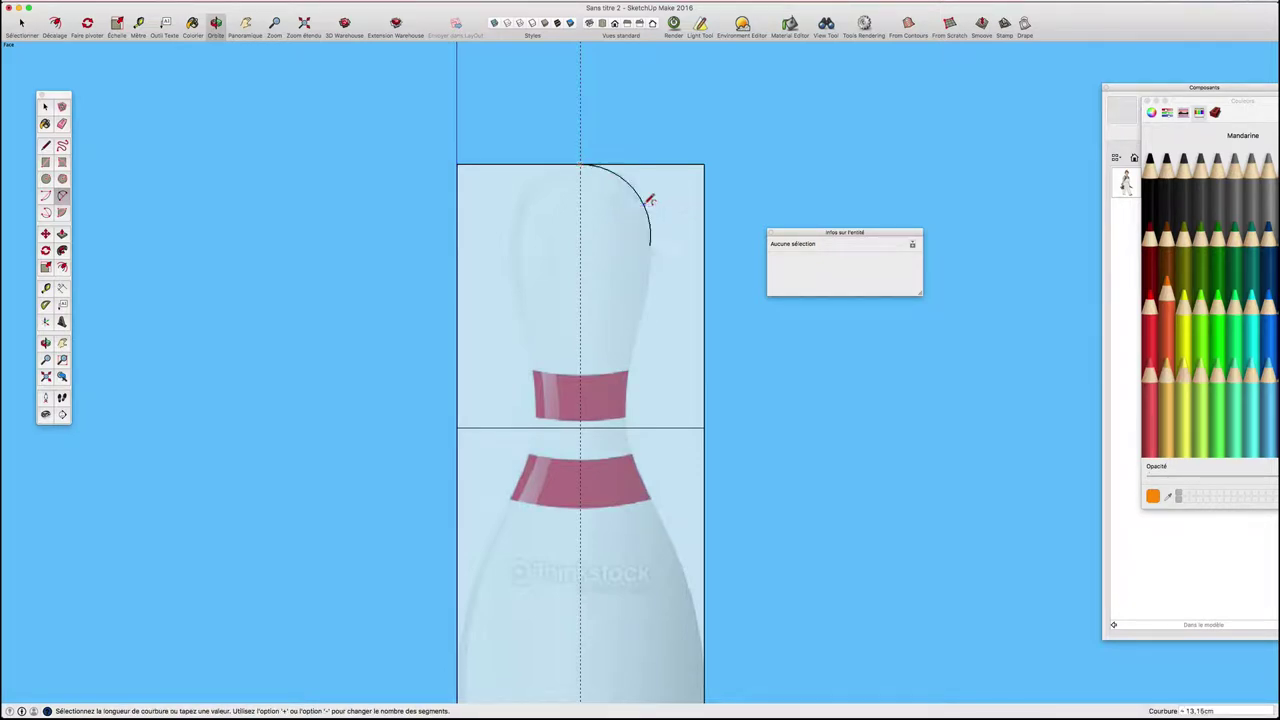
left_click(649, 199)
Step: Add a gently curved neck arc down to the top of the upper red stripe
left_click(651, 244)
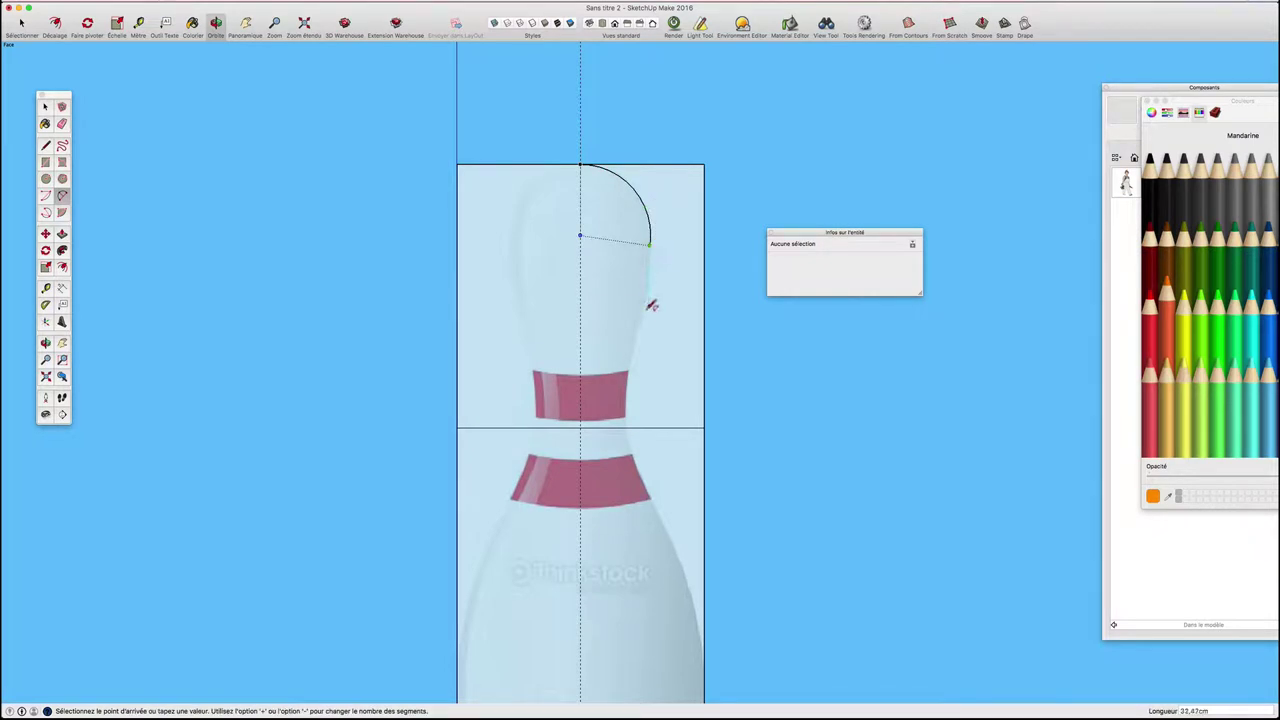
left_click(630, 367)
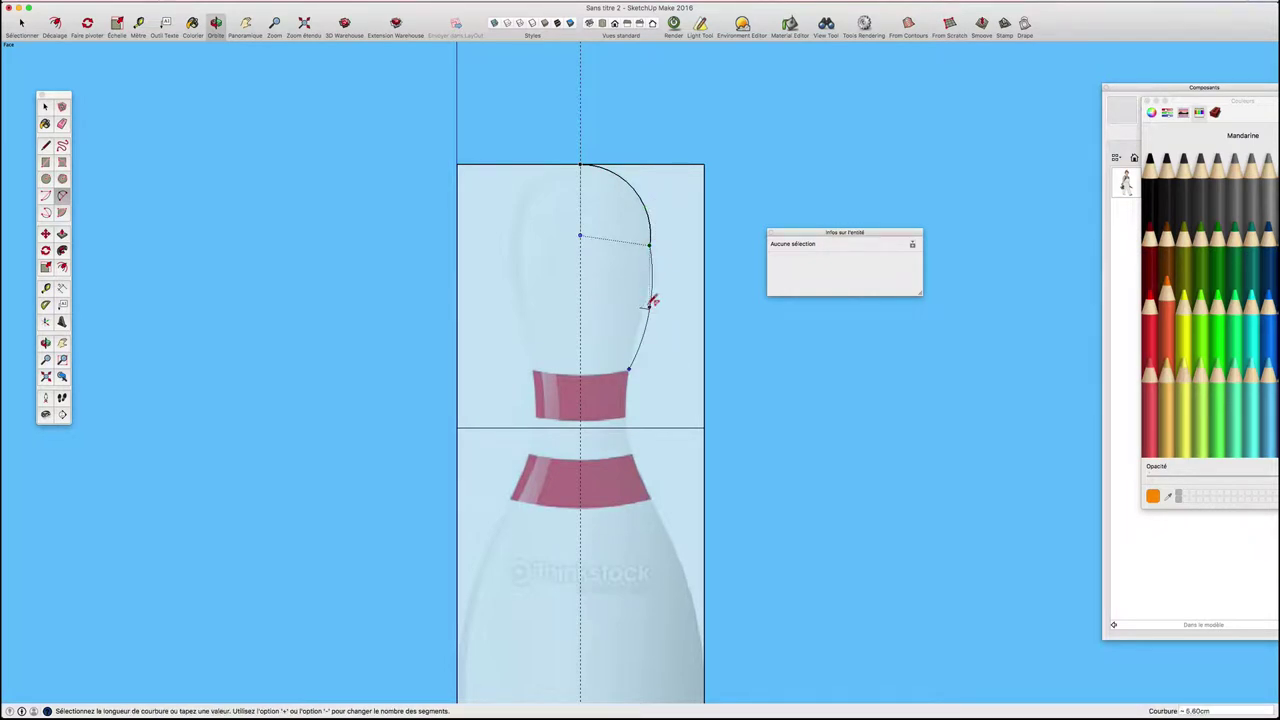
scroll(653, 297, "up", 3)
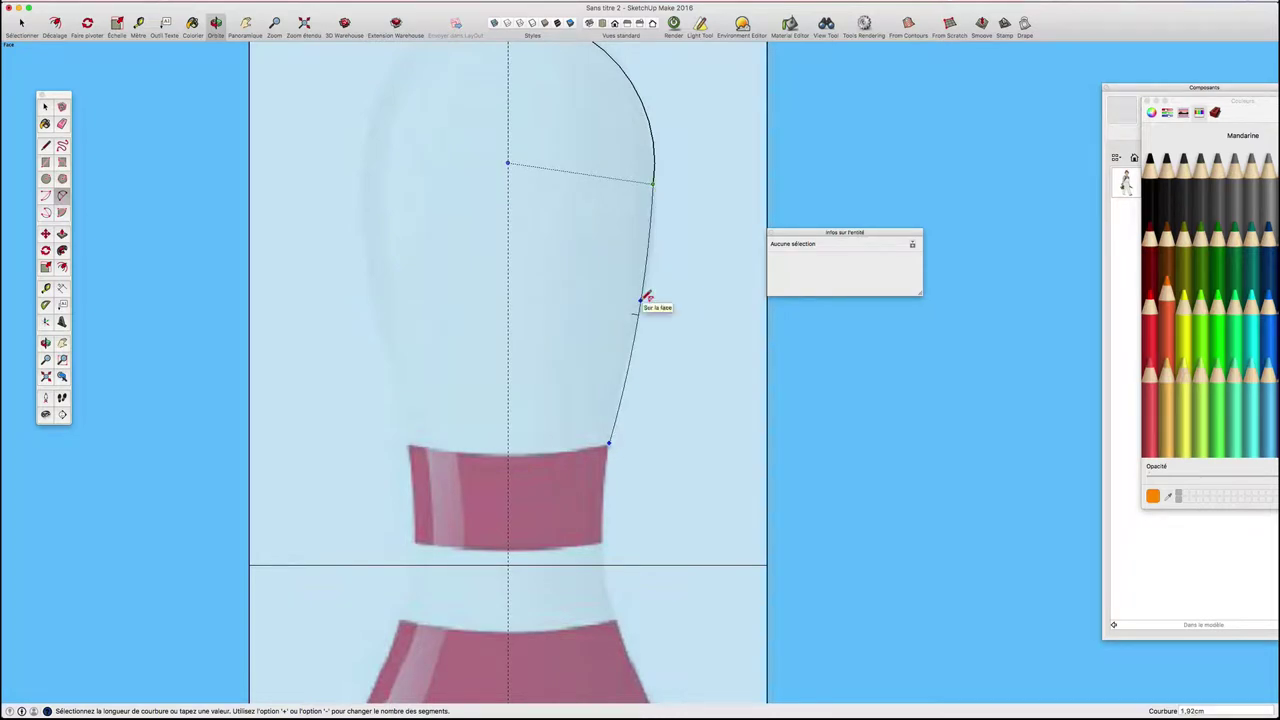
left_click(645, 298)
scroll(648, 300, "down", 2)
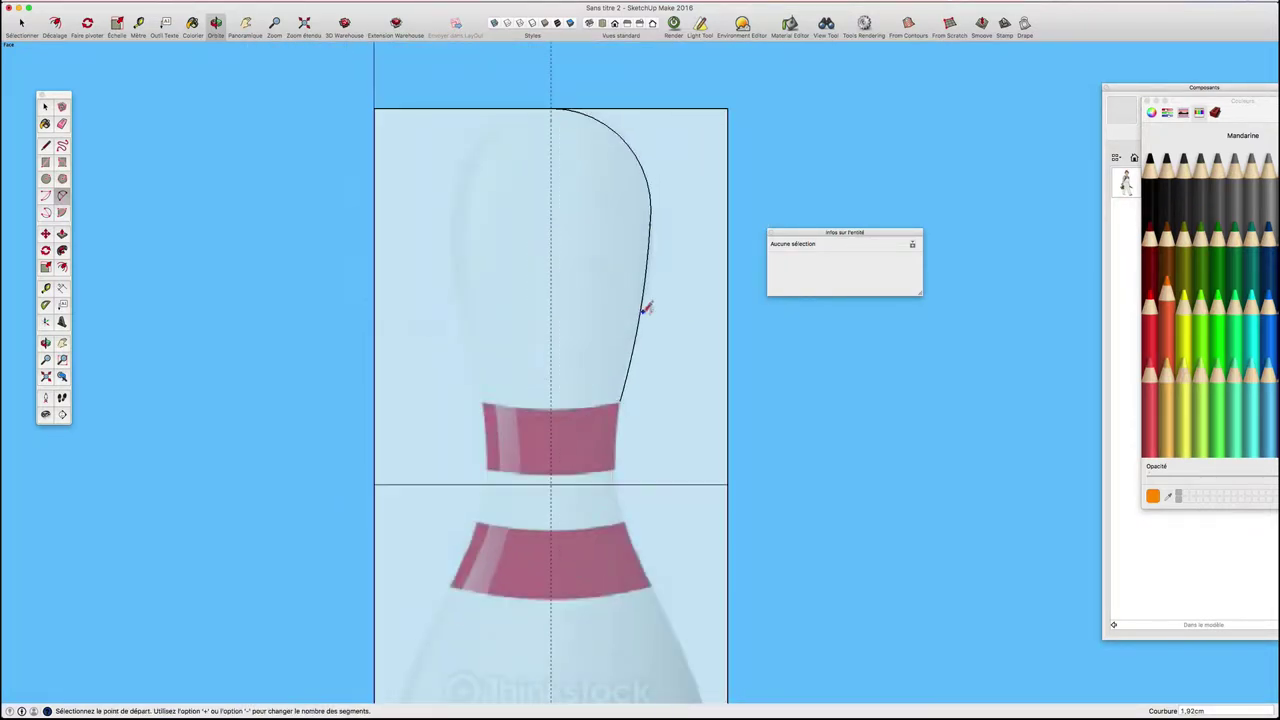
Step: Arc from the stripe's corner to the dividing line, then select the new profile face
left_click(622, 400)
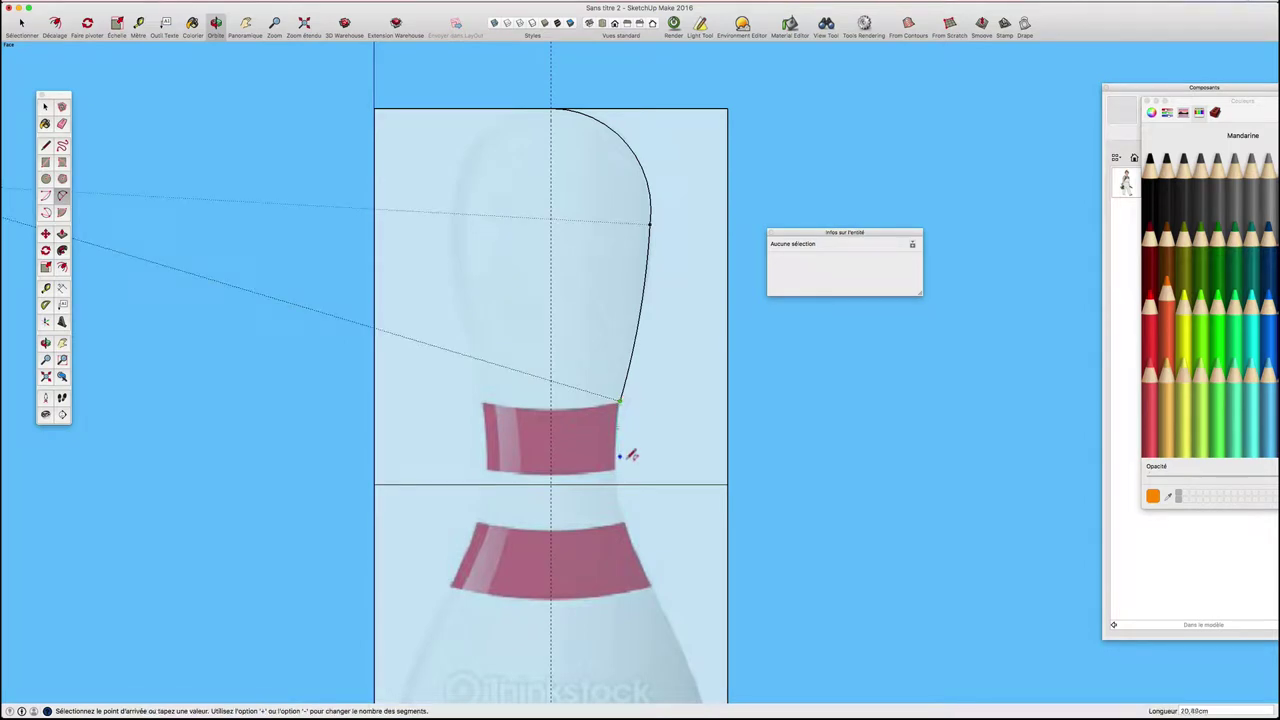
left_click(623, 484)
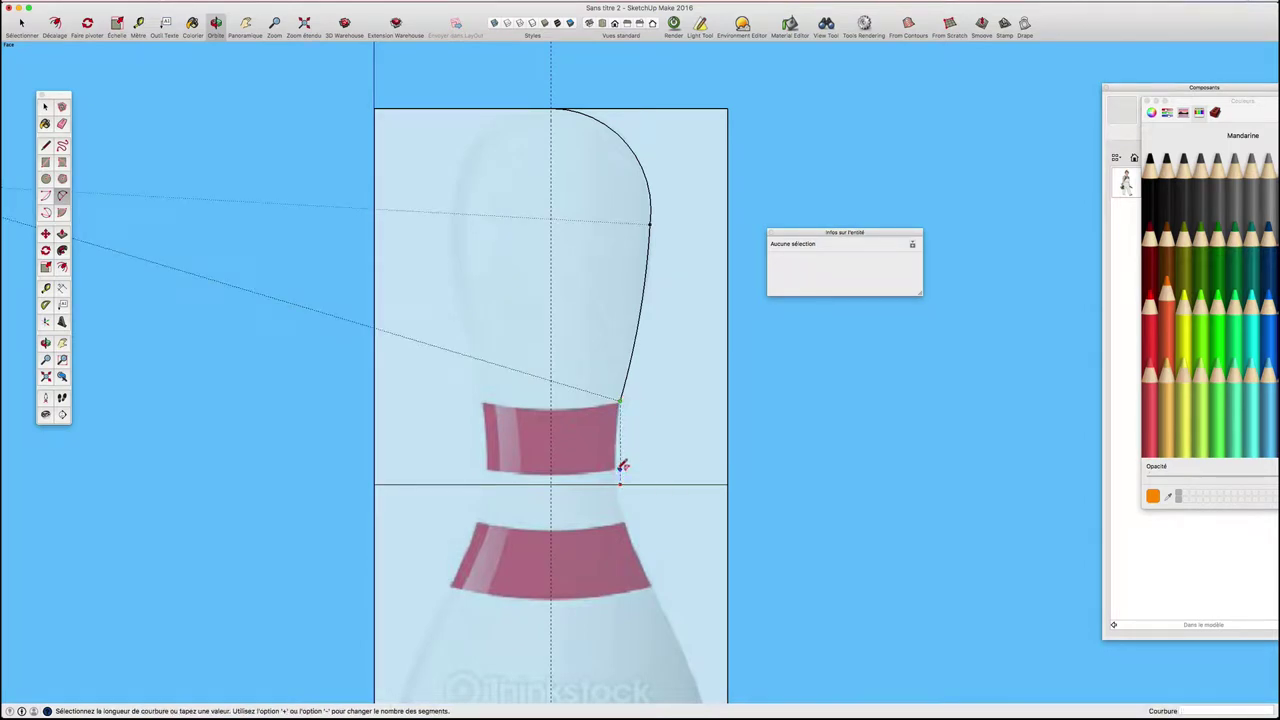
scroll(620, 455, "up", 2)
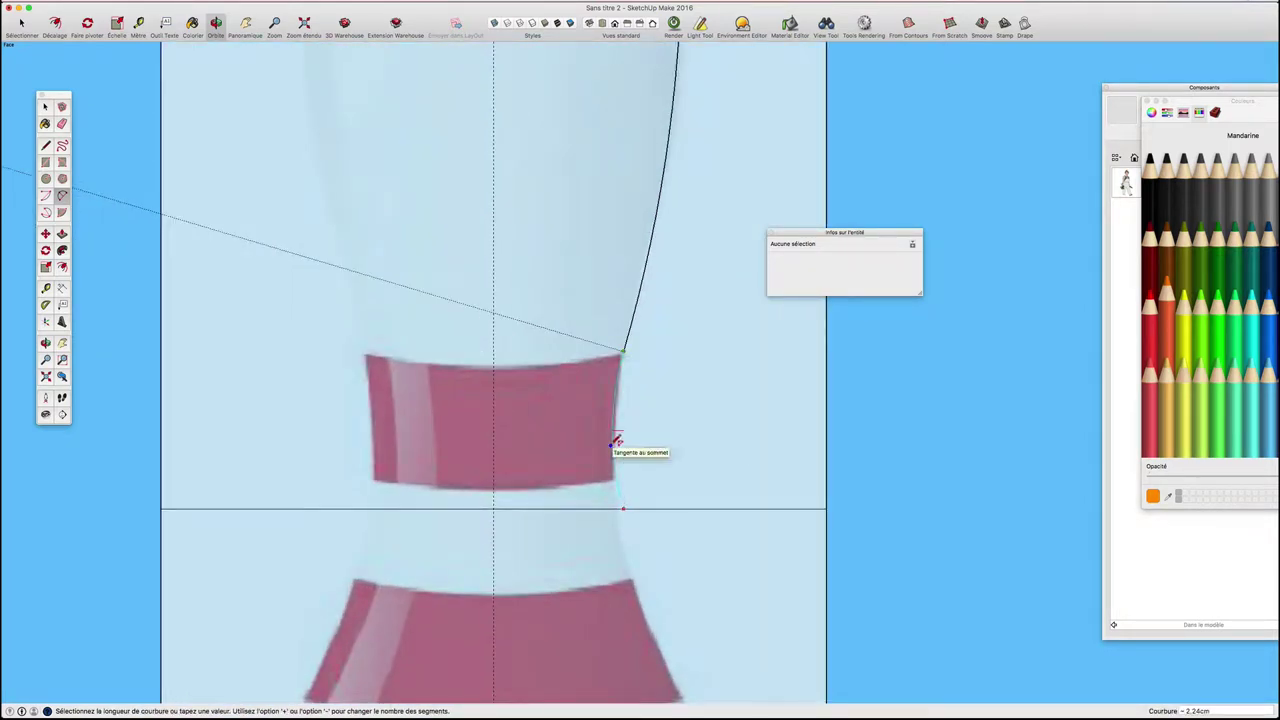
scroll(615, 440, "down", 2)
left_click(615, 440)
scroll(612, 435, "down", 1)
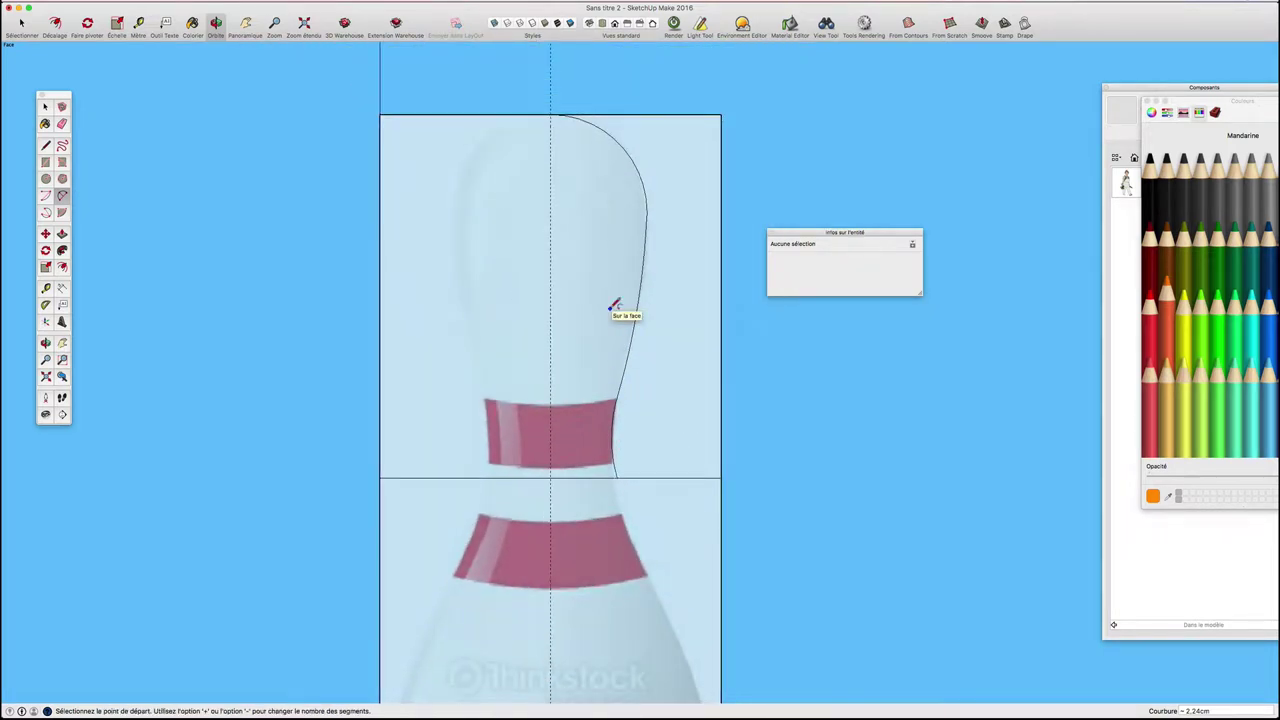
key("space")
left_click(603, 290)
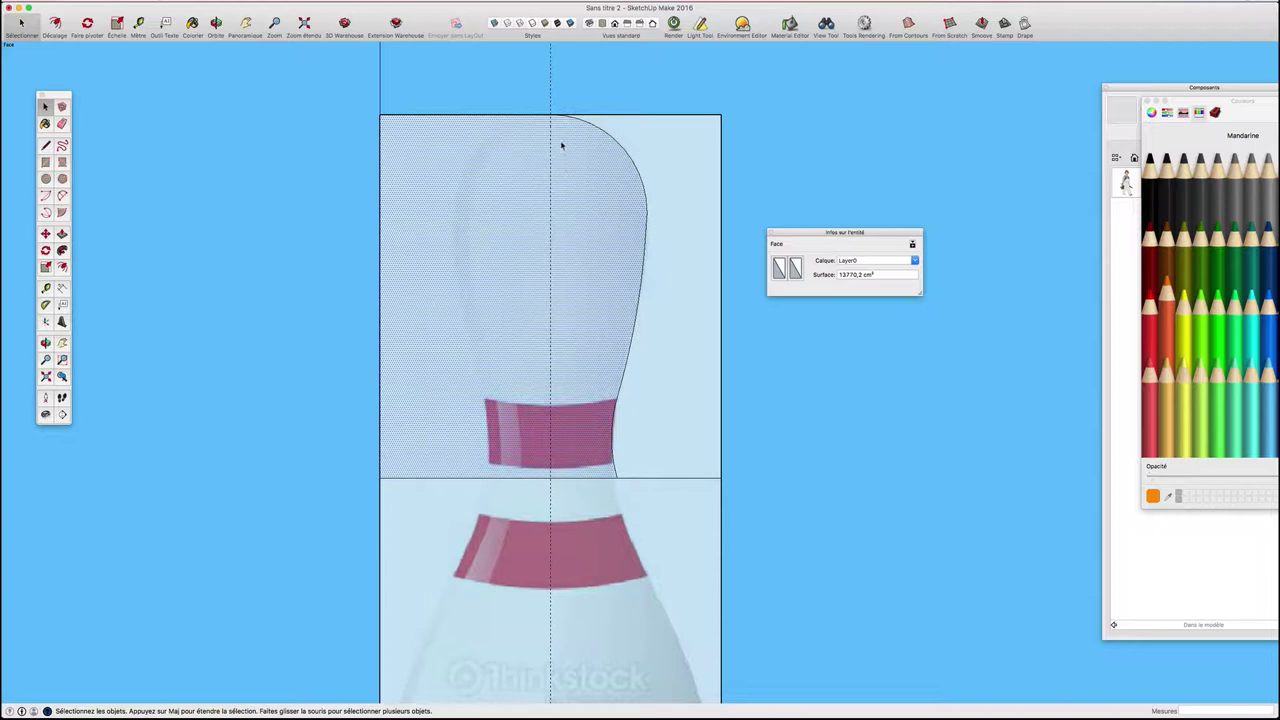
Step: Draw a line down the pin's centre axis to the face's bottom edge
key("l")
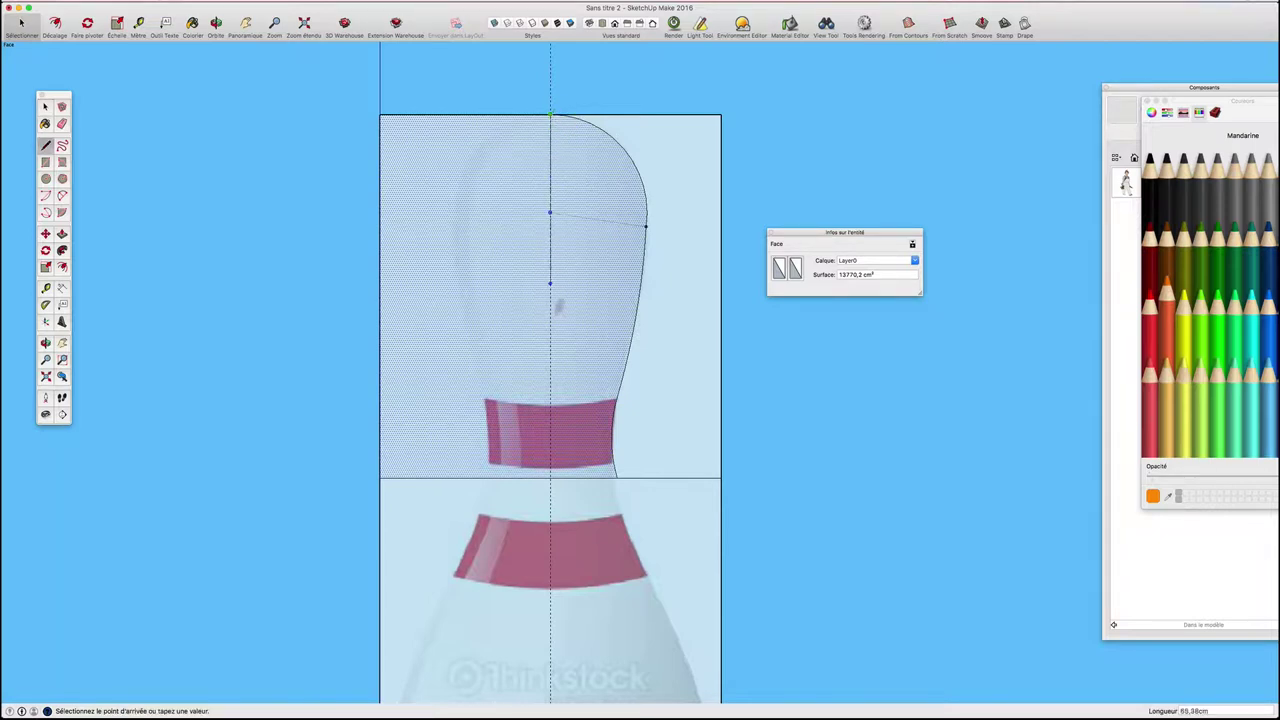
left_click(549, 477)
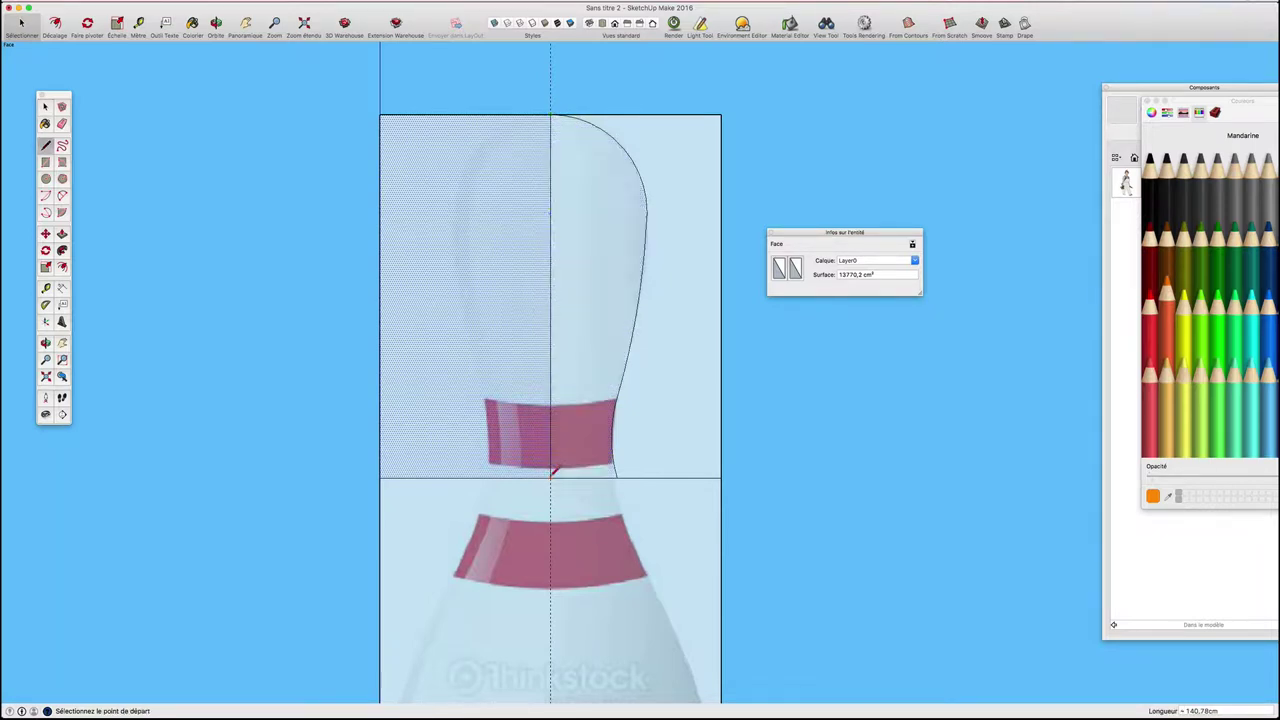
scroll(575, 265, "down", 2)
scroll(589, 292, "down", 1)
scroll(589, 292, "up", 1)
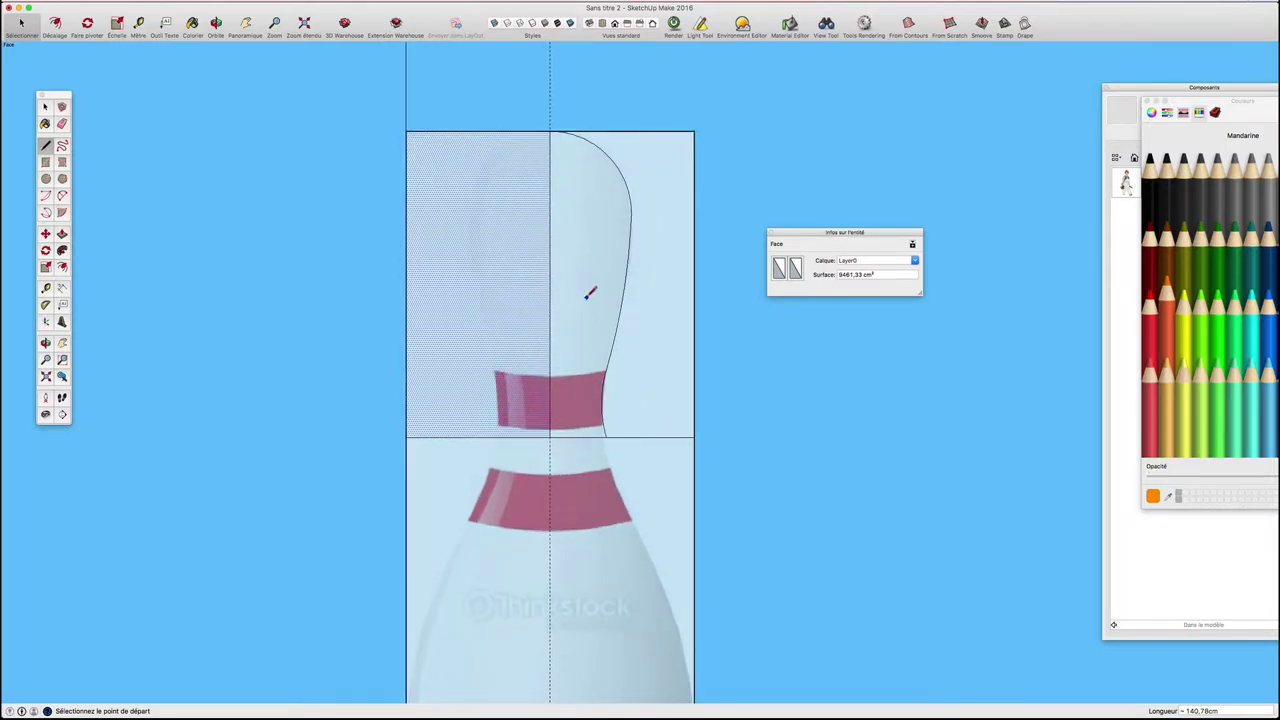
middle_click_drag(606, 369, 626, 222, "shift")
scroll(624, 240, "up", 2)
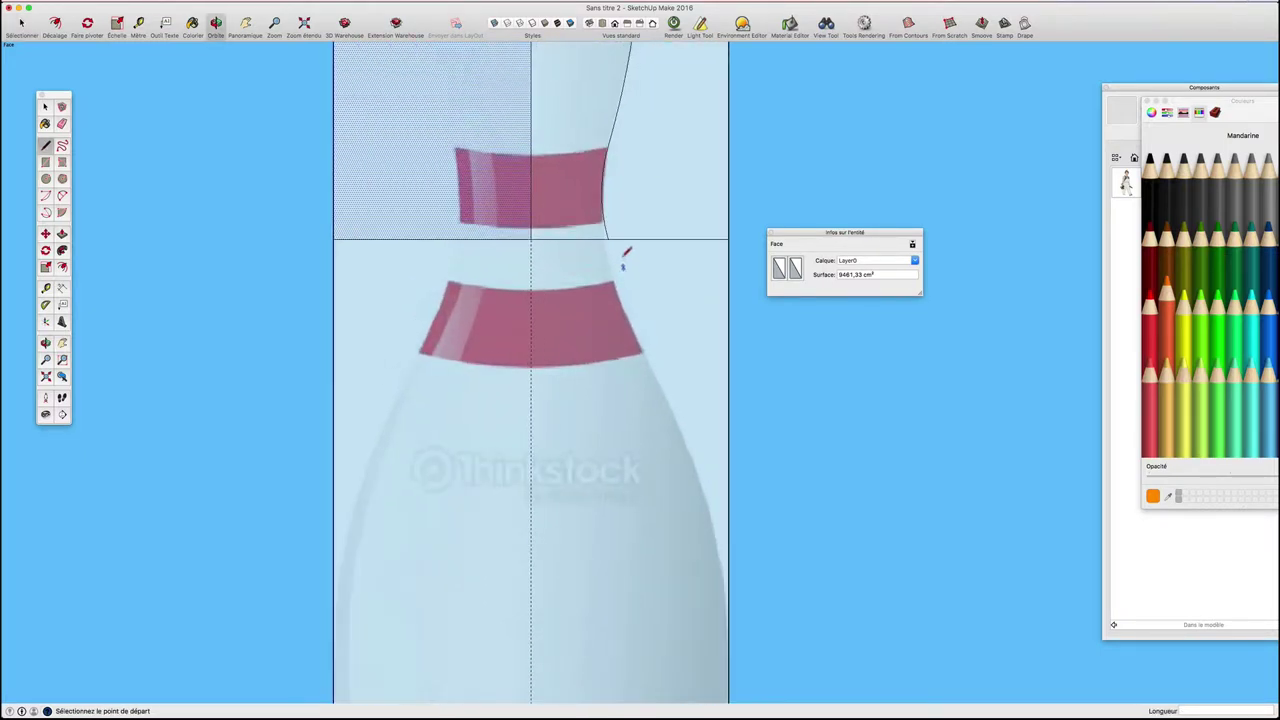
Step: Draw an arc from the guide intersection down the neck edge
key("a")
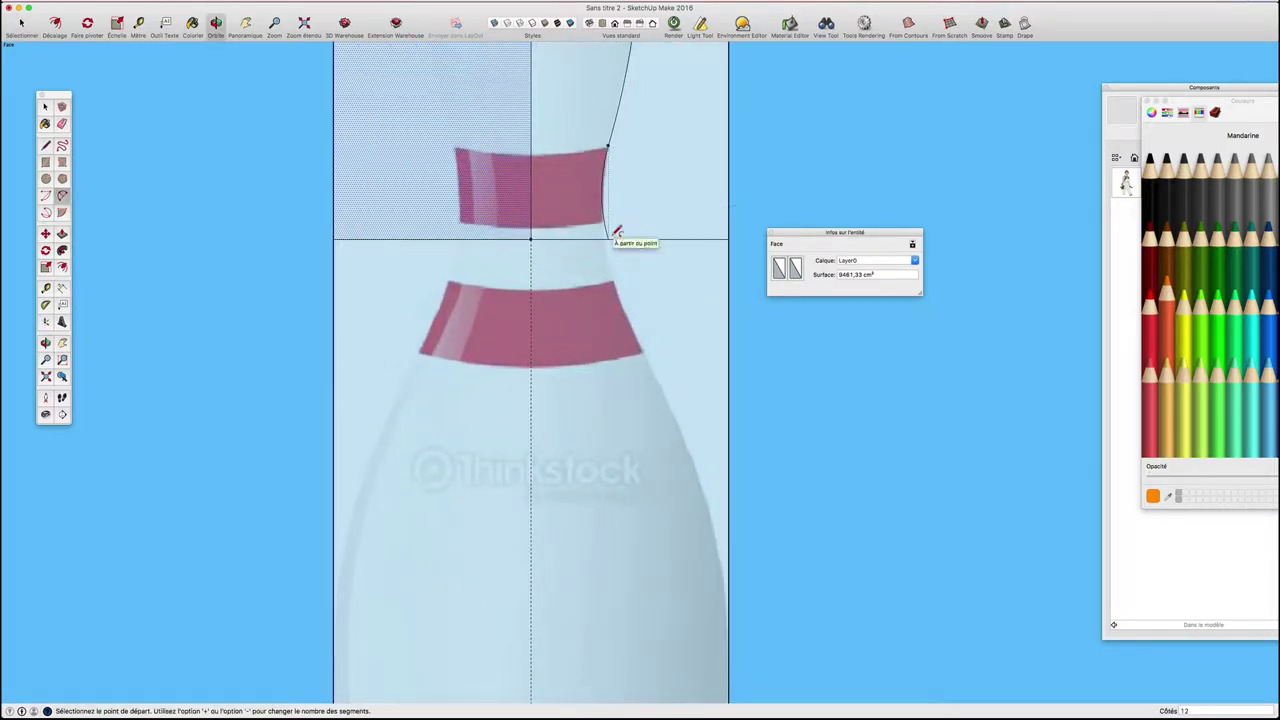
left_click(608, 237)
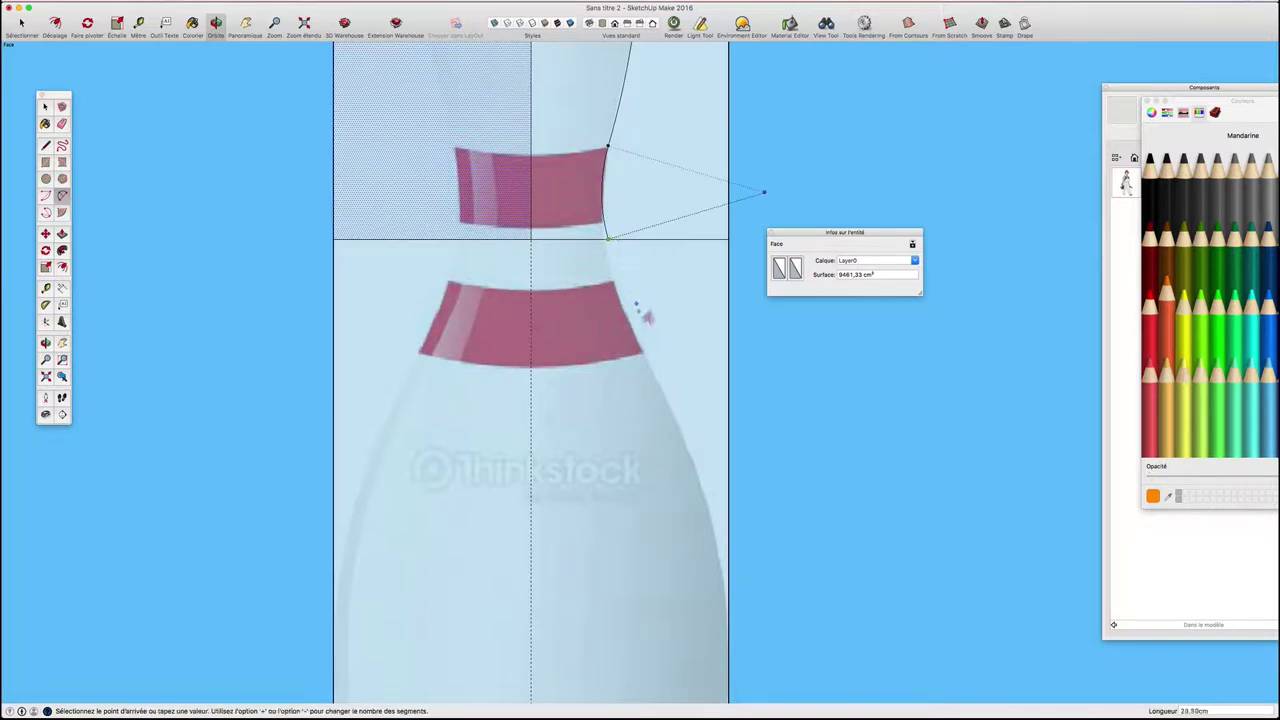
left_click(660, 383)
scroll(622, 290, "up", 2)
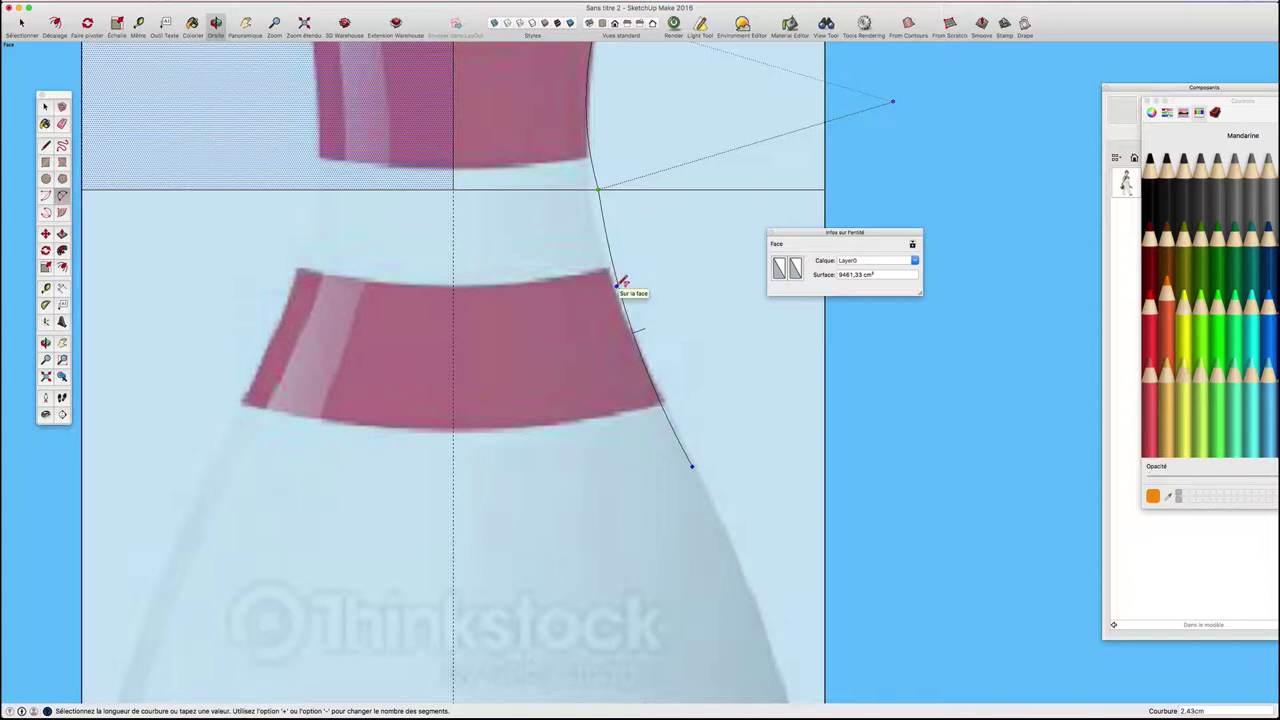
left_click(622, 284)
scroll(622, 284, "down", 2)
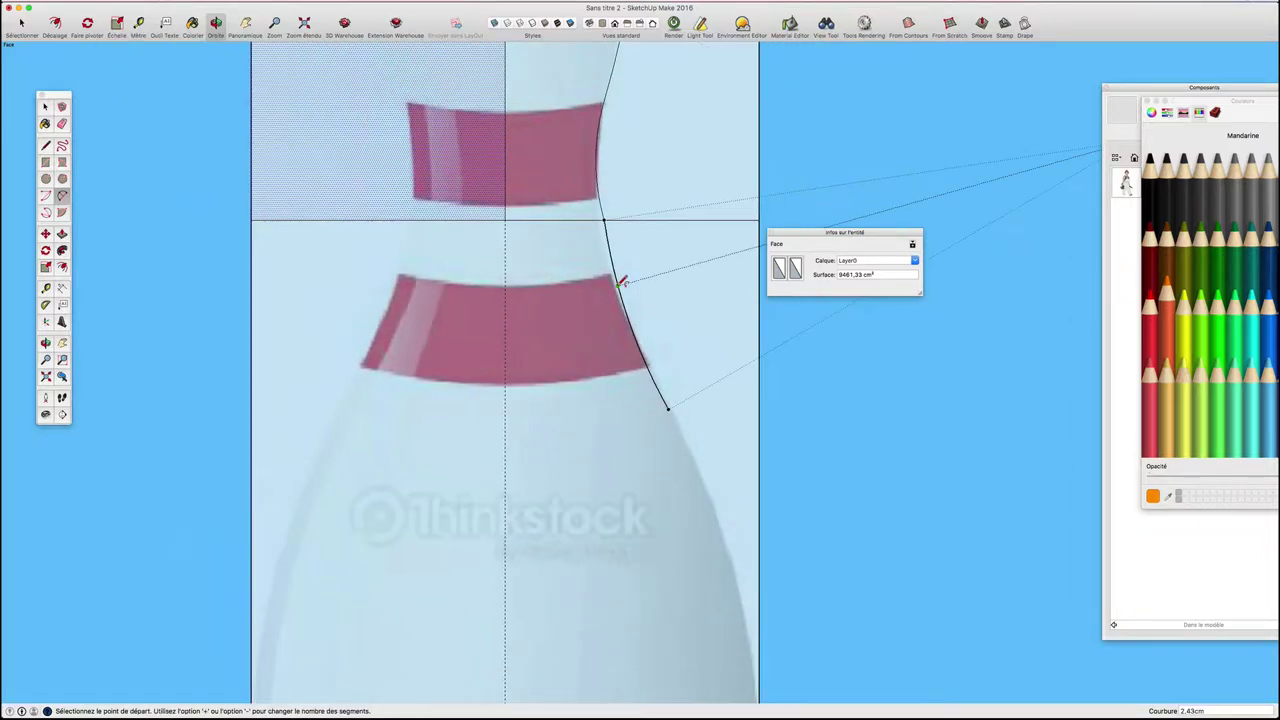
Step: Draw another arc from the guide-line vertex to below the second red stripe
left_click(604, 219)
scroll(615, 270, "up", 3)
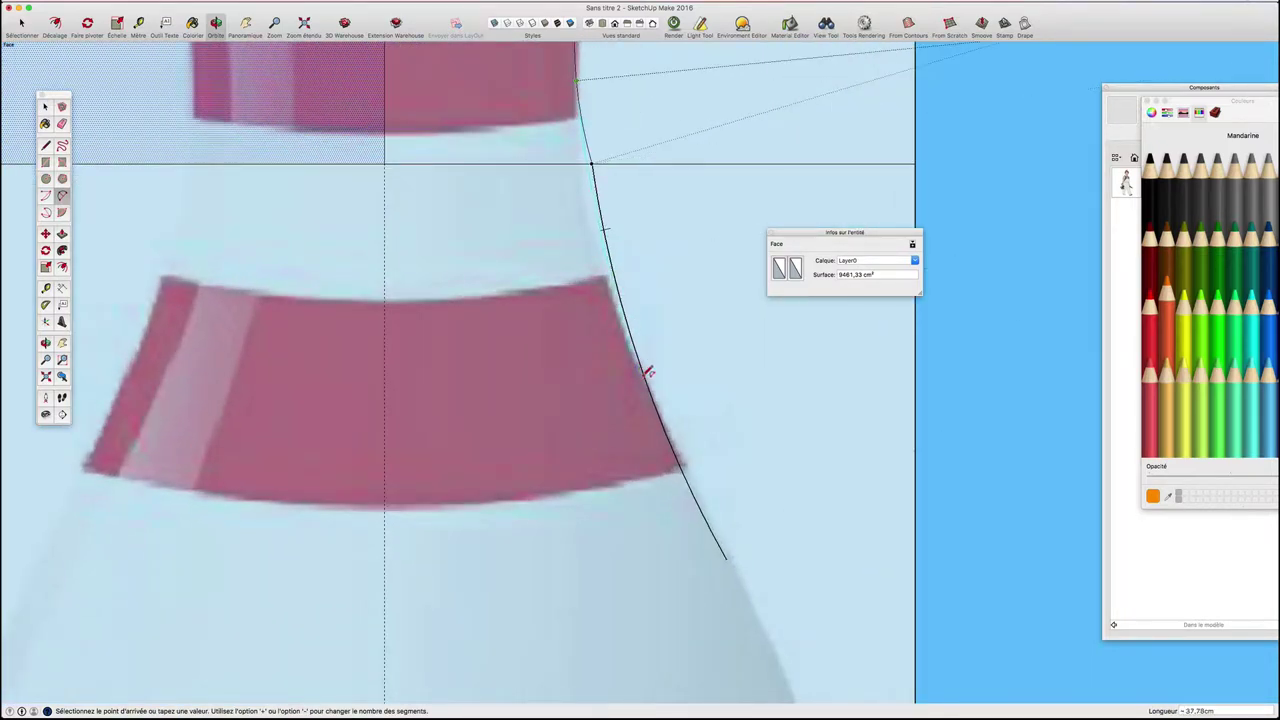
left_click(649, 371)
scroll(608, 234, "up", 2)
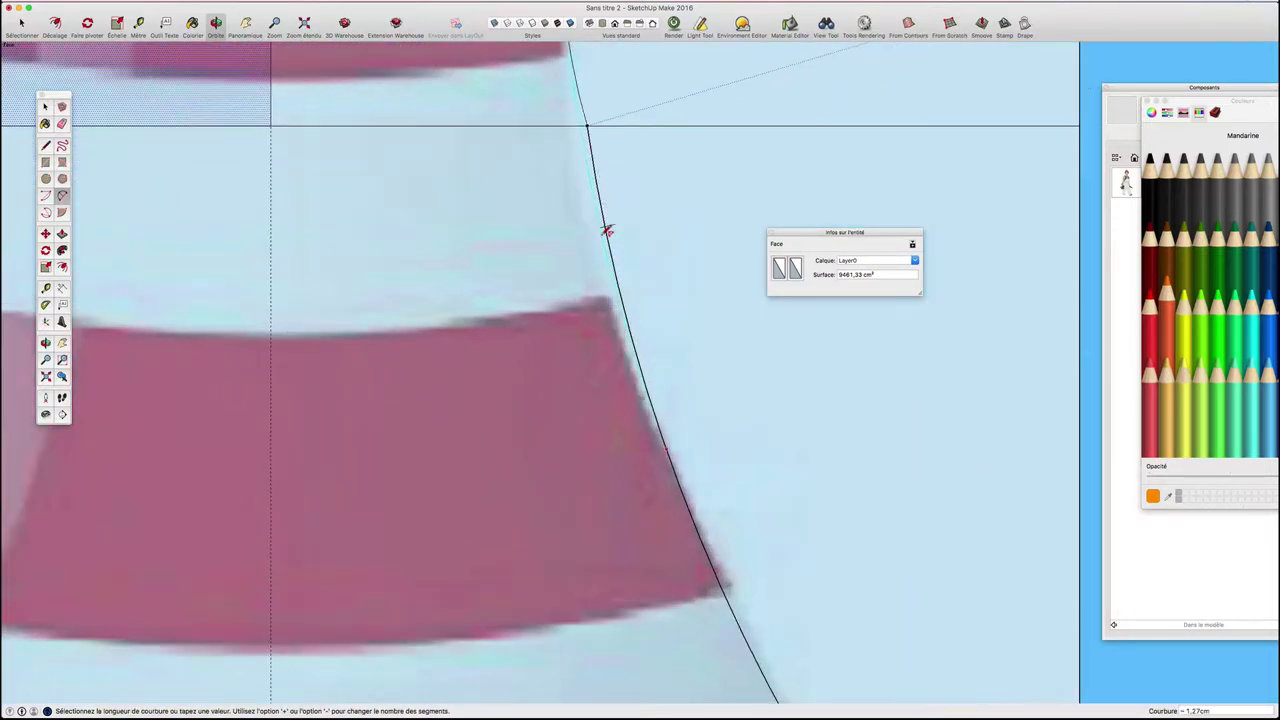
left_click(601, 226)
scroll(603, 215, "down", 2)
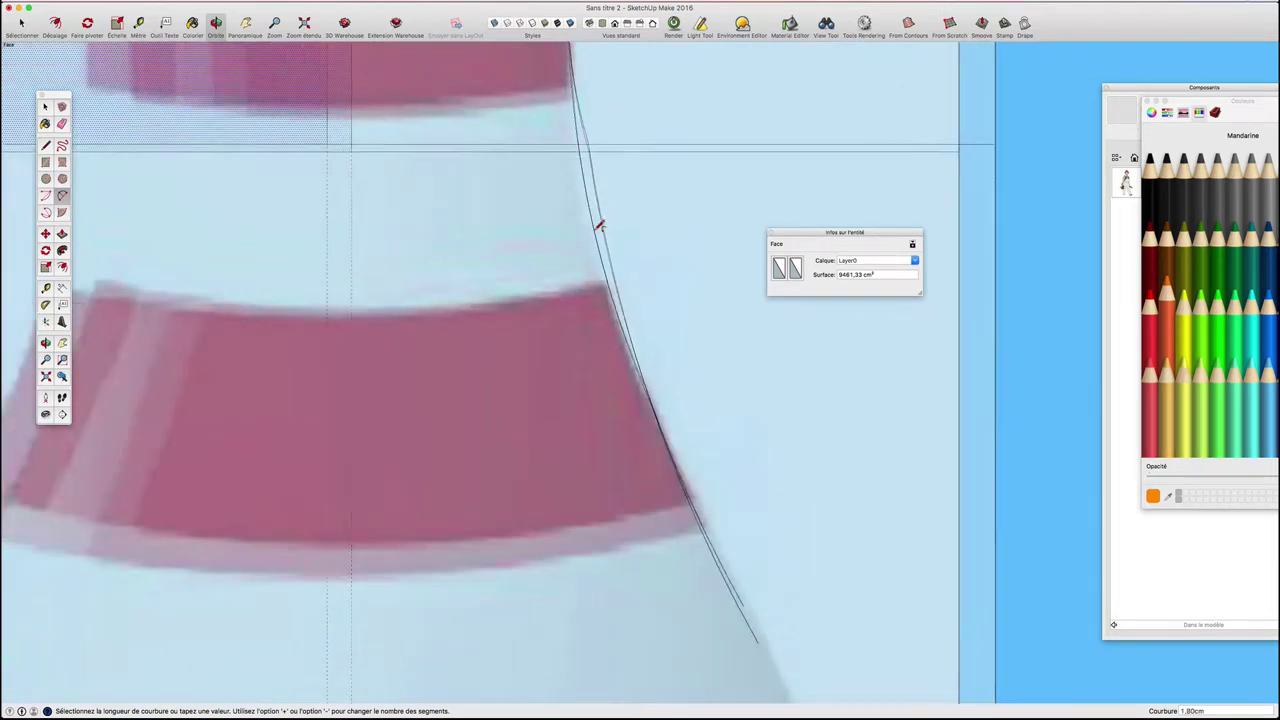
scroll(605, 205, "down", 1)
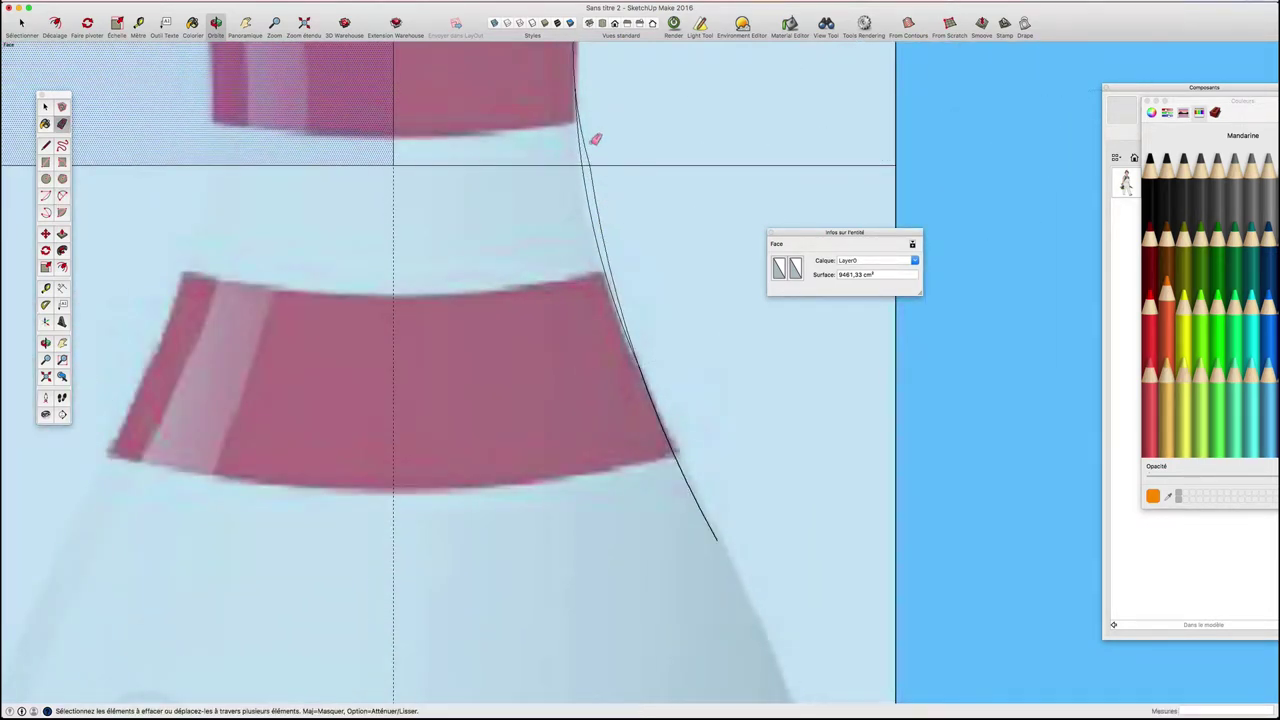
Step: Erase the duplicate arc beside the pin's outline
key("e")
left_click_drag(600, 177, 634, 194)
scroll(634, 194, "down", 2)
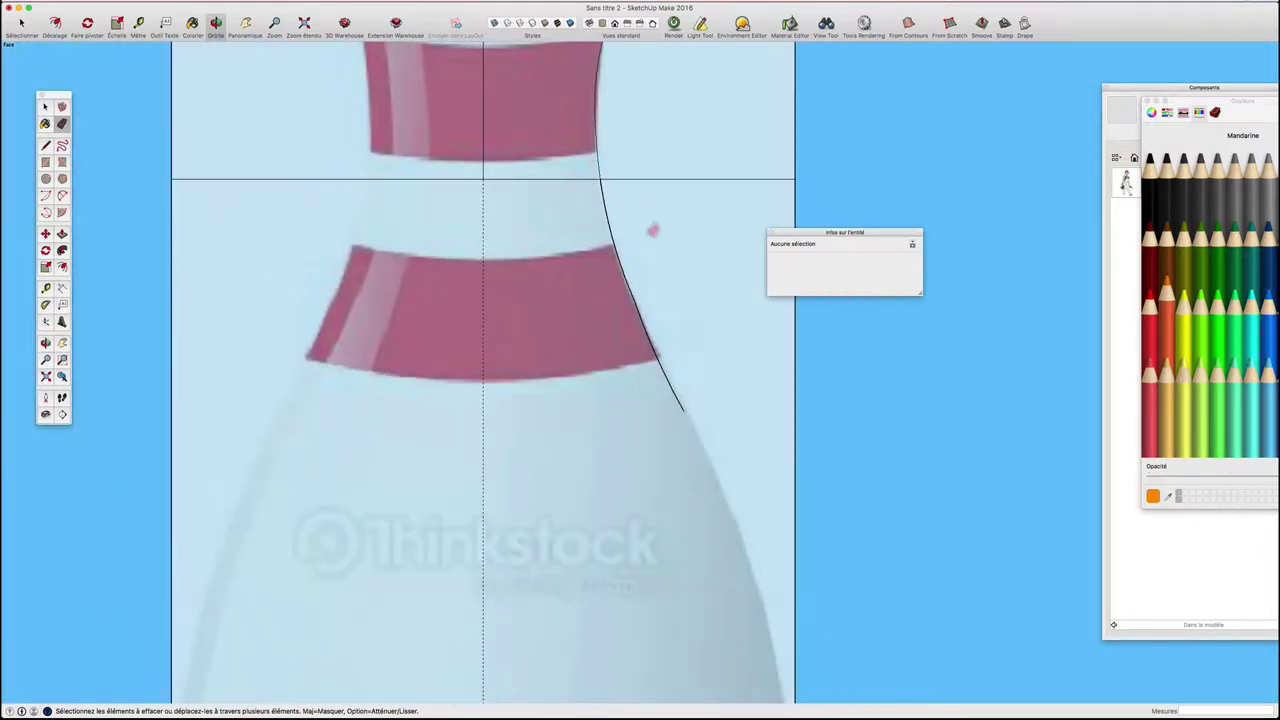
scroll(651, 229, "down", 2)
middle_click_drag(676, 315, 600, 129, "shift")
scroll(624, 224, "up", 1)
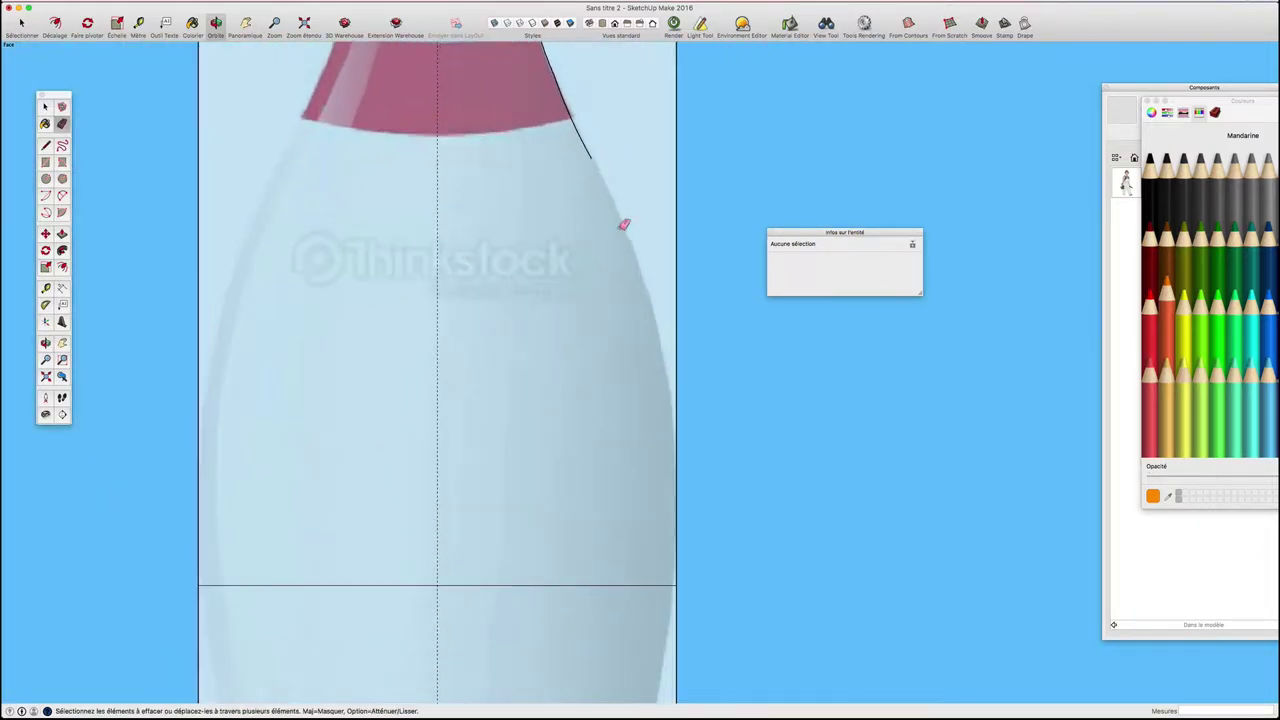
Step: Extend the outline with an arc further down the edge, checking it in 3D
key("a")
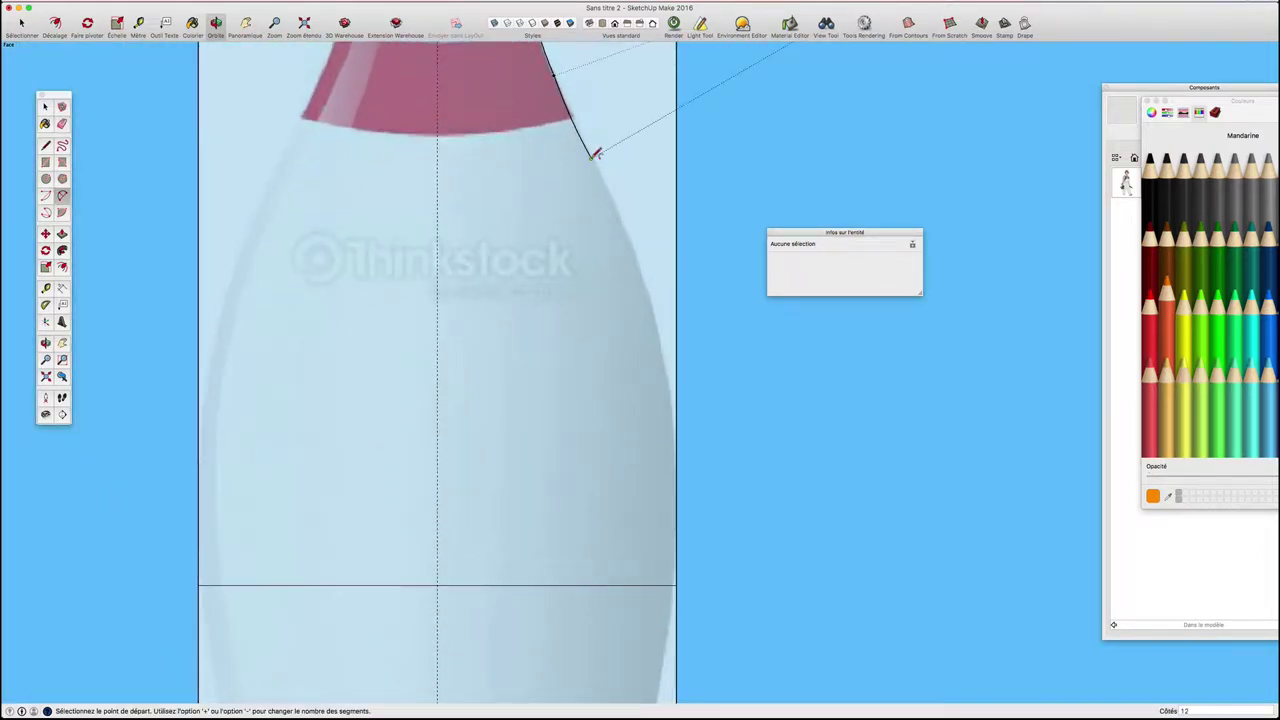
left_click(592, 156)
left_click(657, 331)
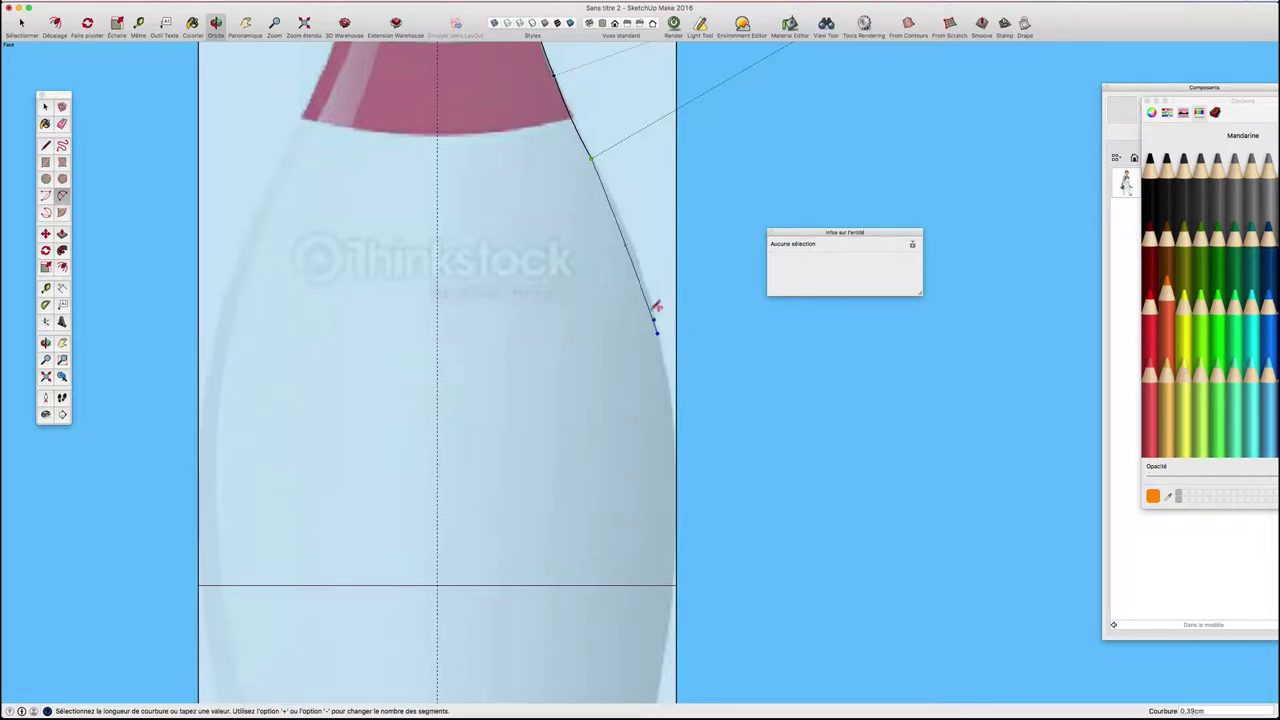
scroll(649, 278, "down", 1)
scroll(648, 272, "down", 2)
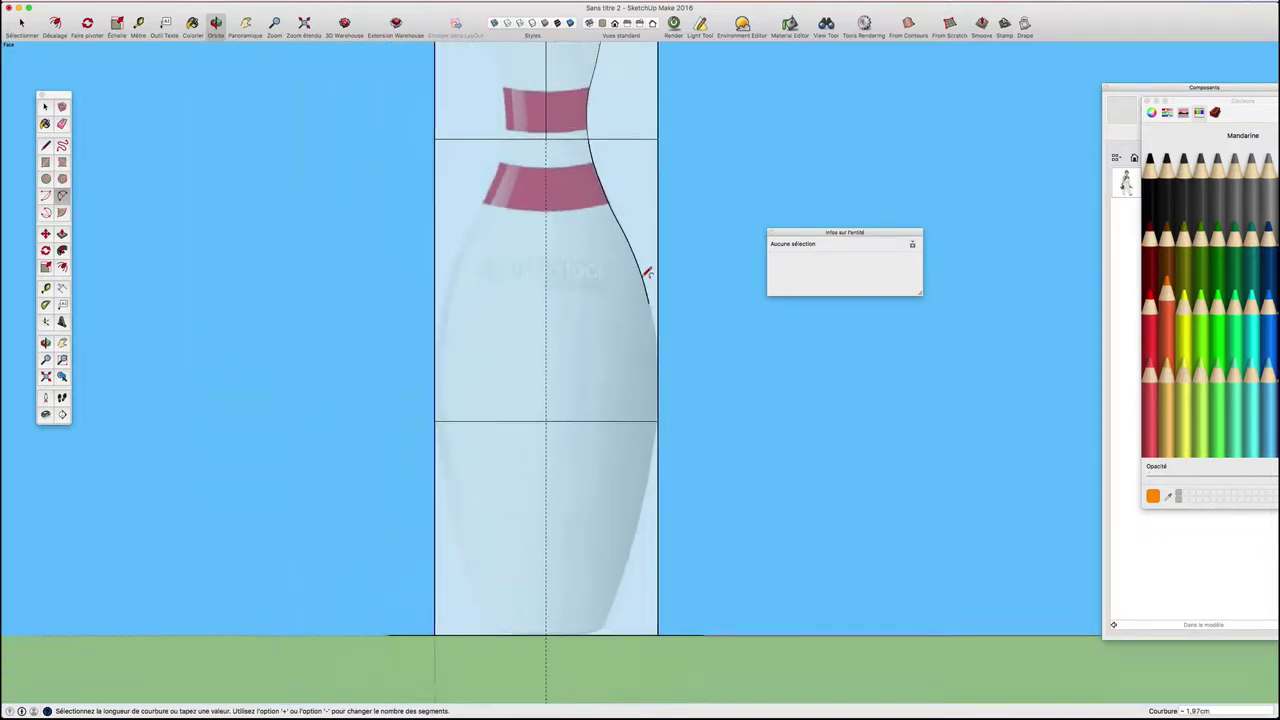
mouse_move(650, 271)
middle_mouse_down()
mouse_move(651, 195)
mouse_move(443, 200)
mouse_move(914, 186)
middle_mouse_up()
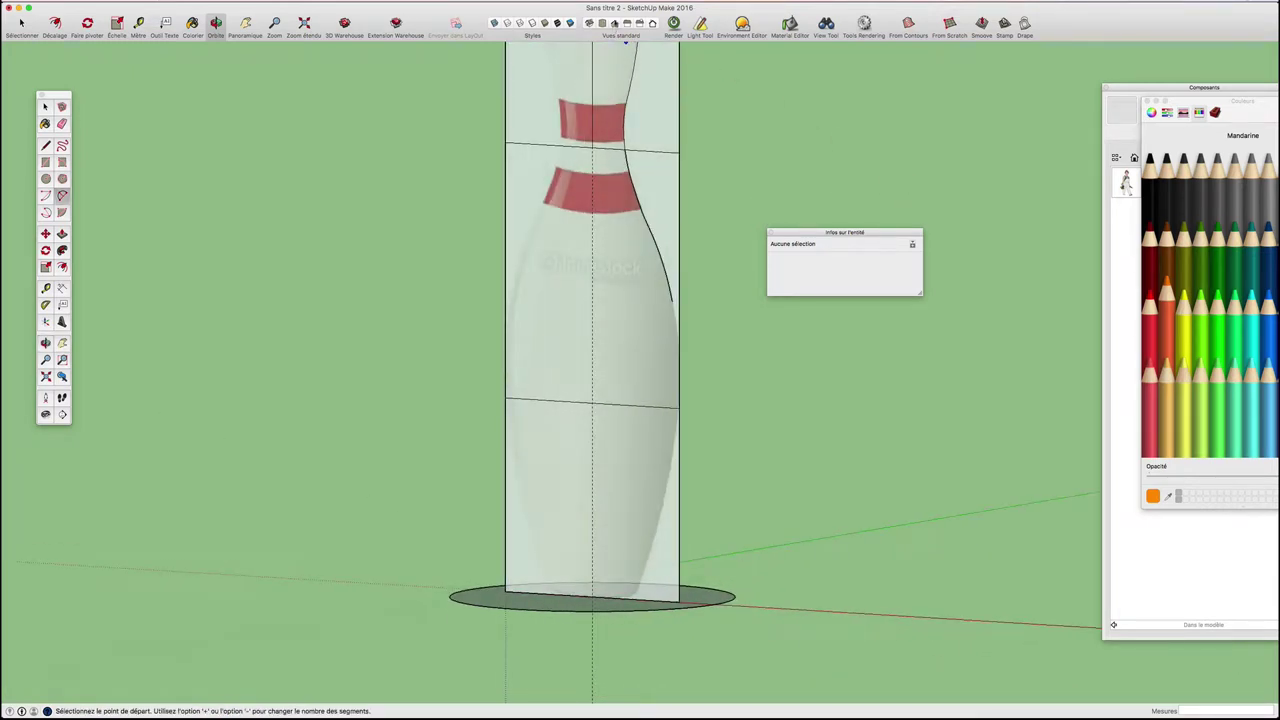
key("super+3")
scroll(743, 399, "up", 3)
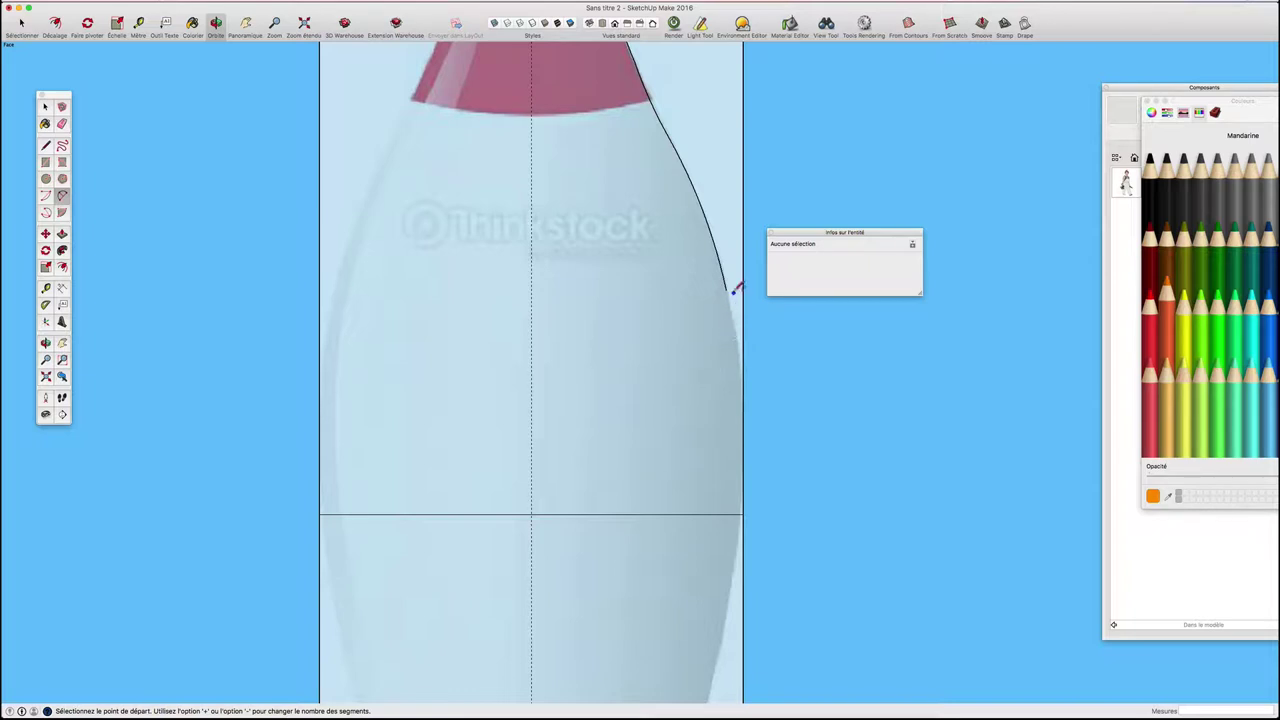
Step: Add two arcs following the body edge down to the belly's widest point
left_click(727, 291)
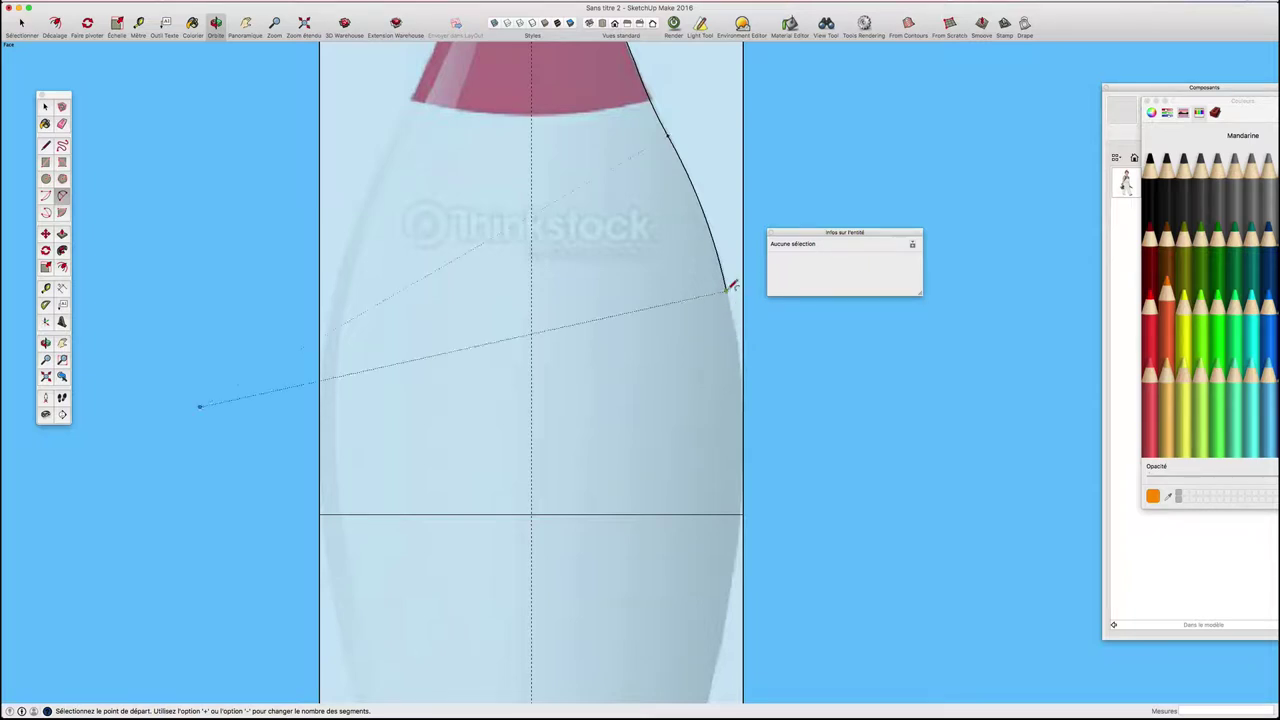
double_click(745, 412)
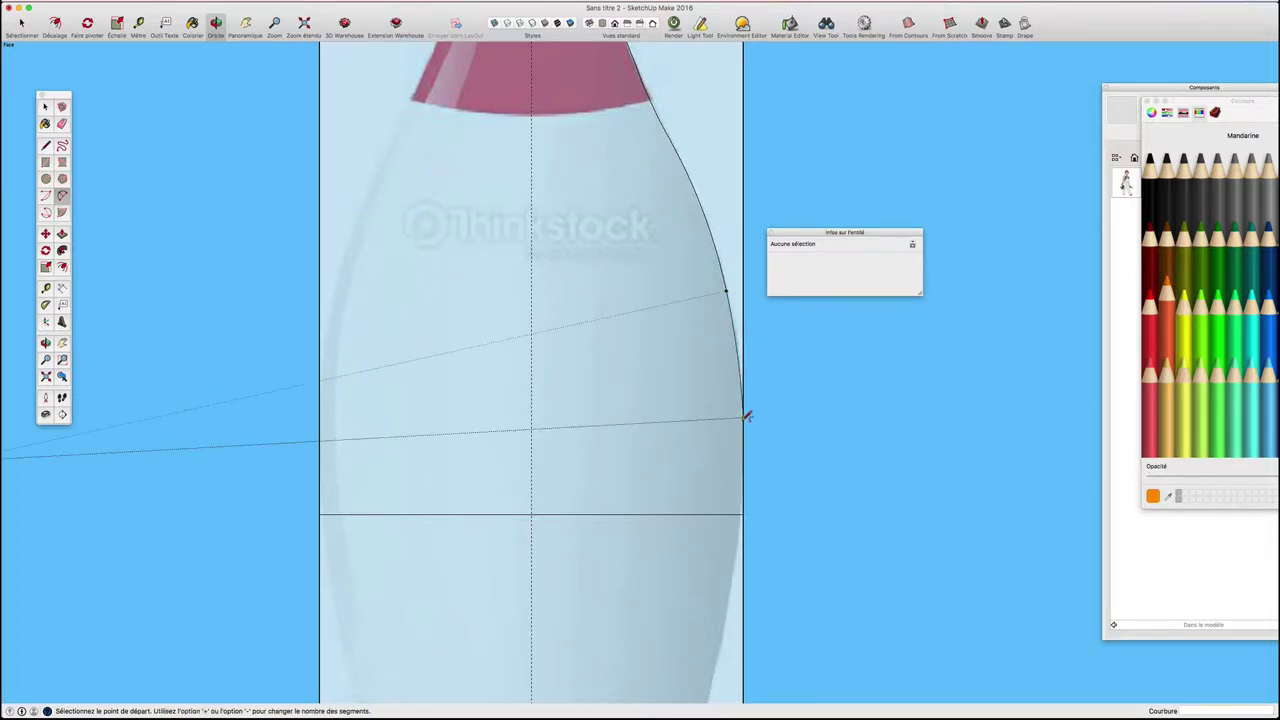
left_click(744, 416)
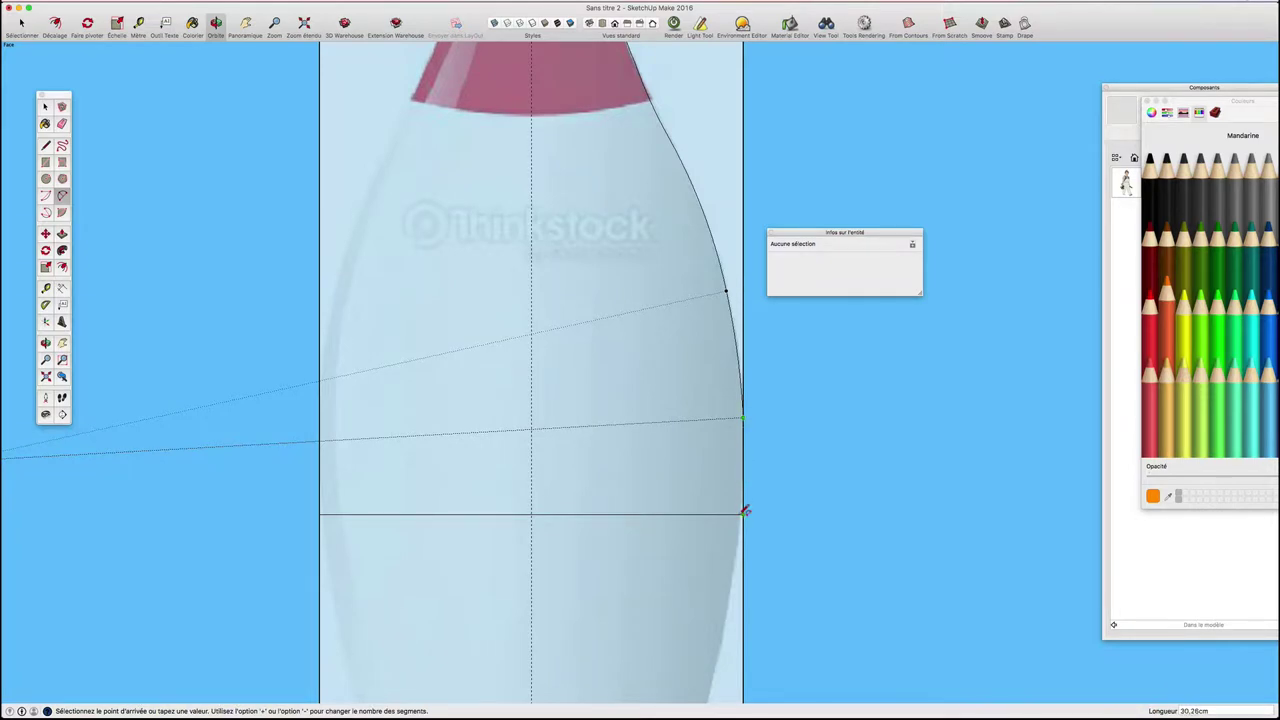
scroll(745, 512, "up", 3)
scroll(745, 510, "up", 2)
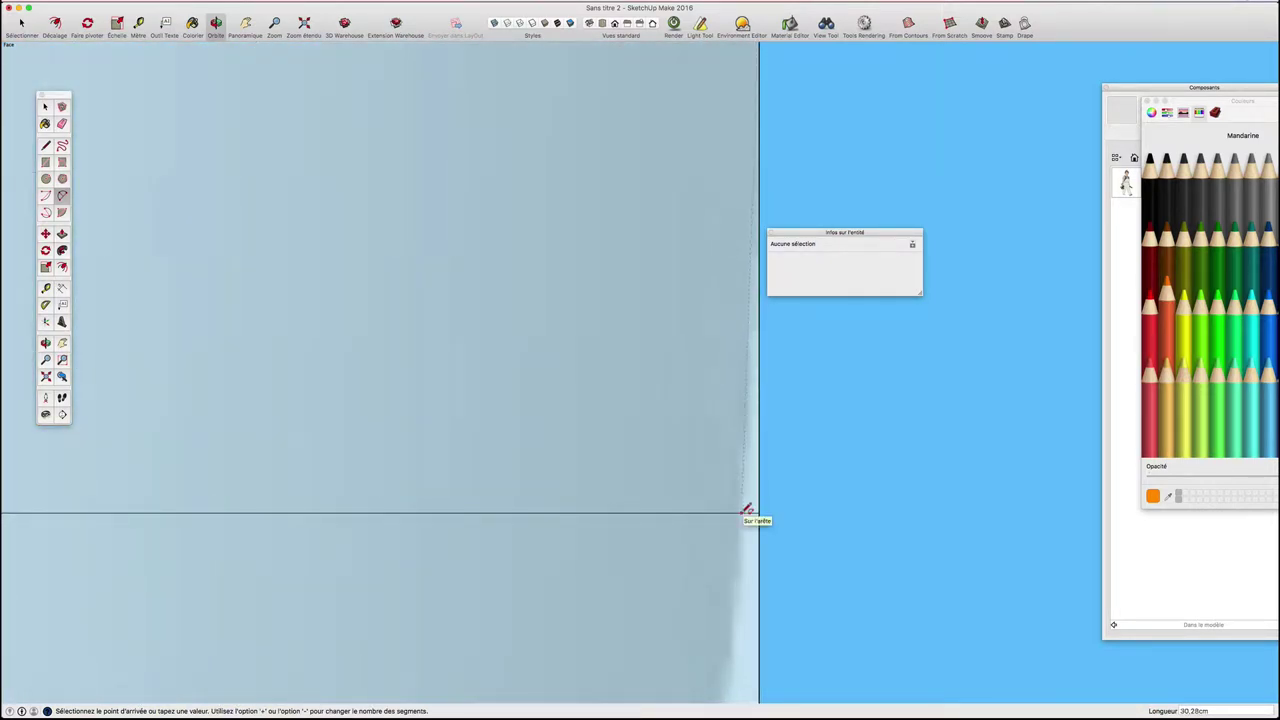
left_click(743, 512)
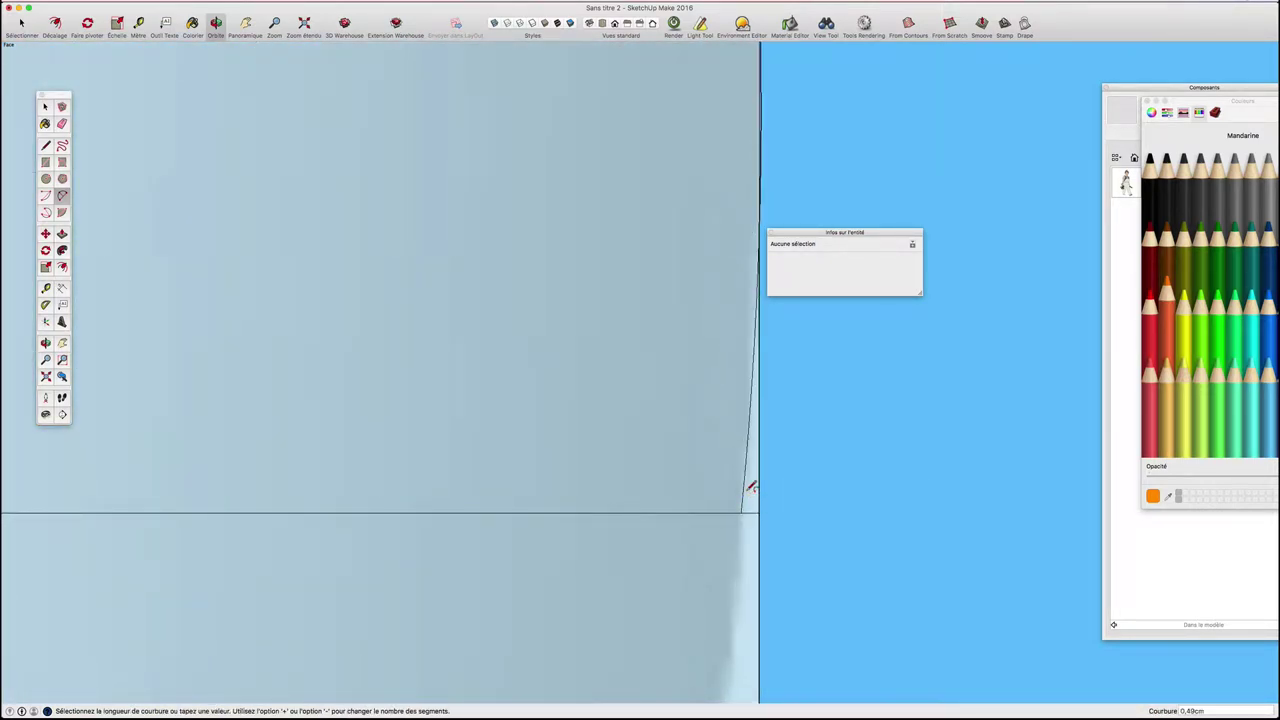
left_click(751, 488)
scroll(728, 451, "down", 2)
scroll(728, 451, "down", 2)
scroll(726, 445, "down", 1)
scroll(724, 440, "down", 2)
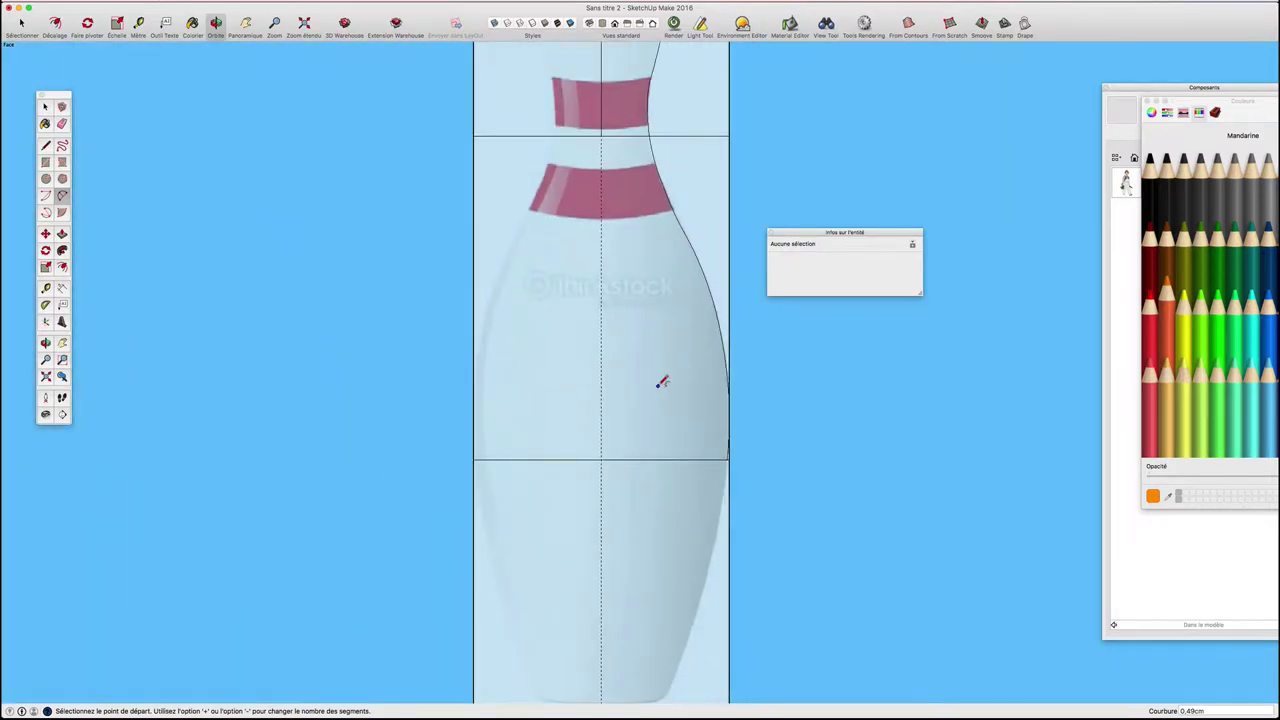
key("space")
left_click(666, 380)
scroll(668, 336, "down", 1)
scroll(640, 260, "down", 1)
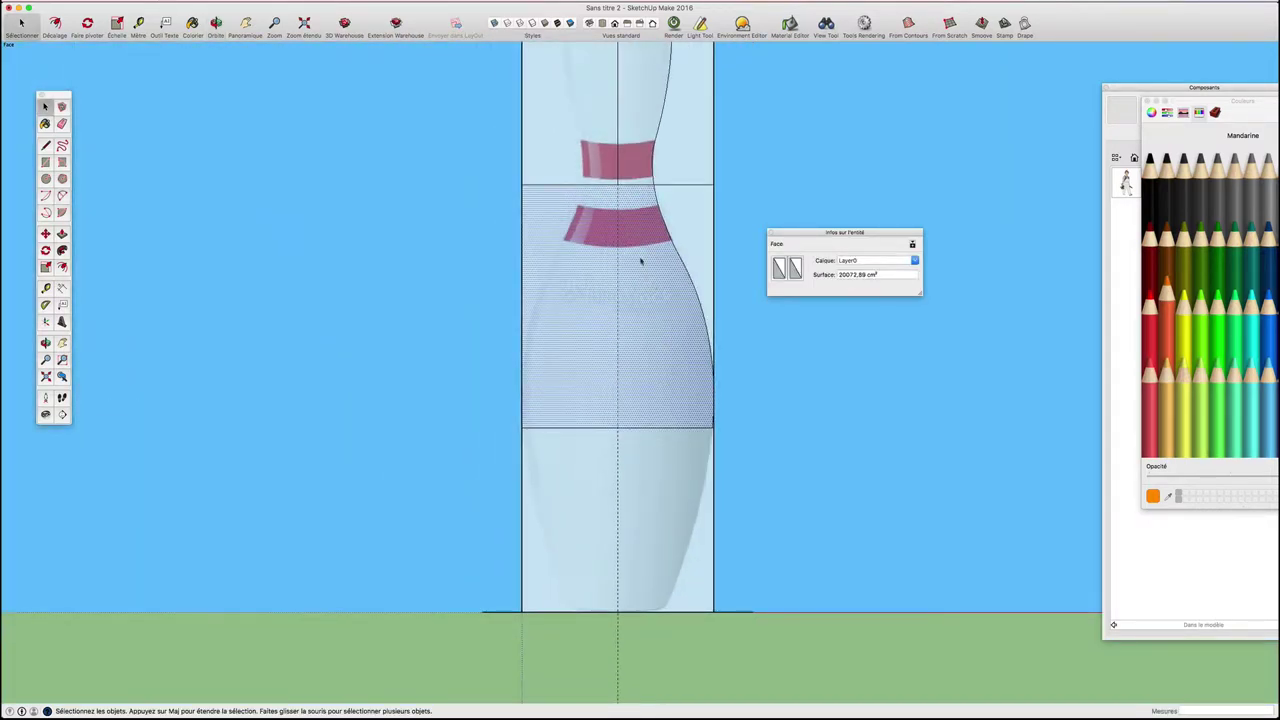
scroll(638, 258, "down", 1)
left_click(633, 163)
left_click(609, 128)
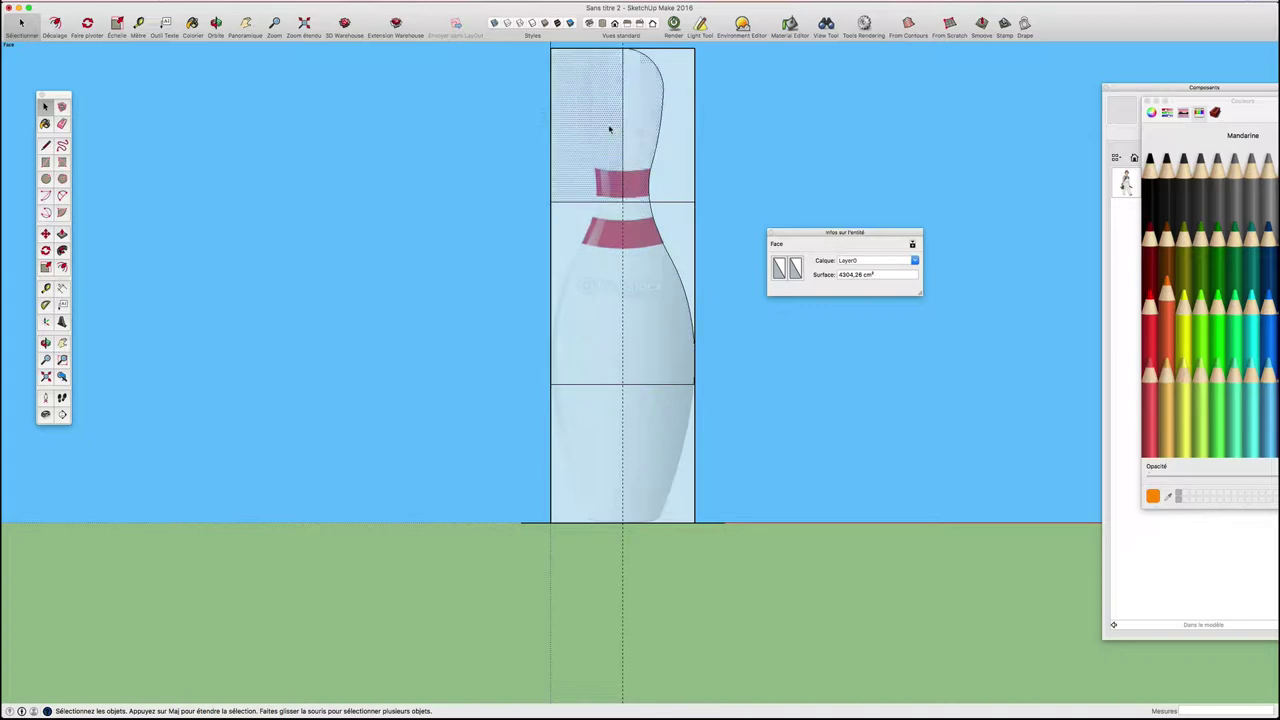
left_click(633, 160)
left_click(642, 231)
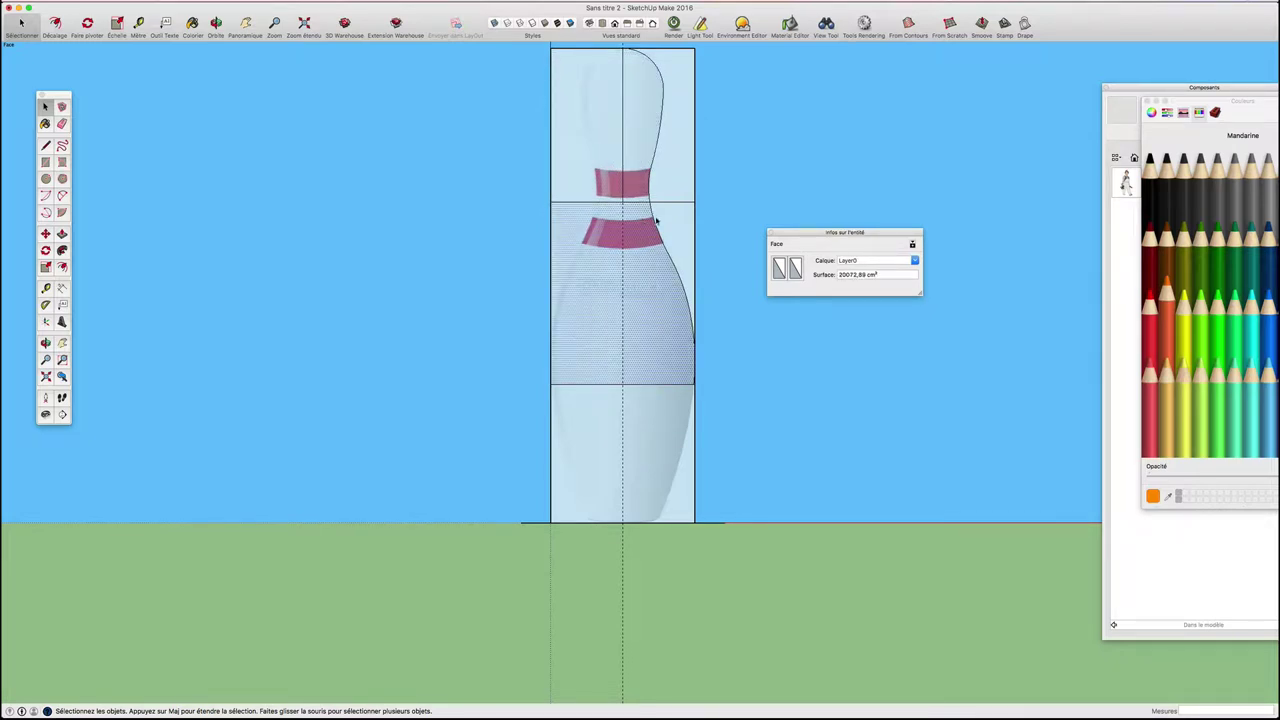
left_click(658, 219)
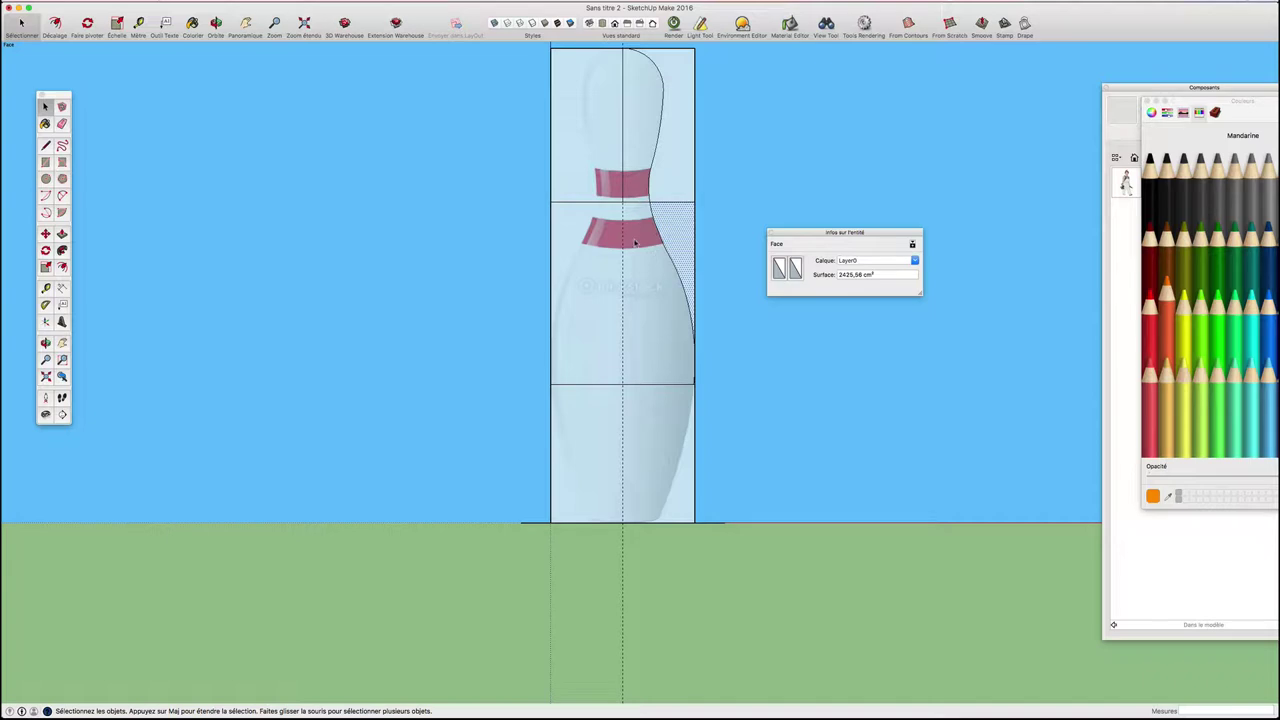
mouse_move(666, 291)
middle_mouse_down()
mouse_move(666, 329)
mouse_move(634, 372)
mouse_move(740, 383)
middle_mouse_up()
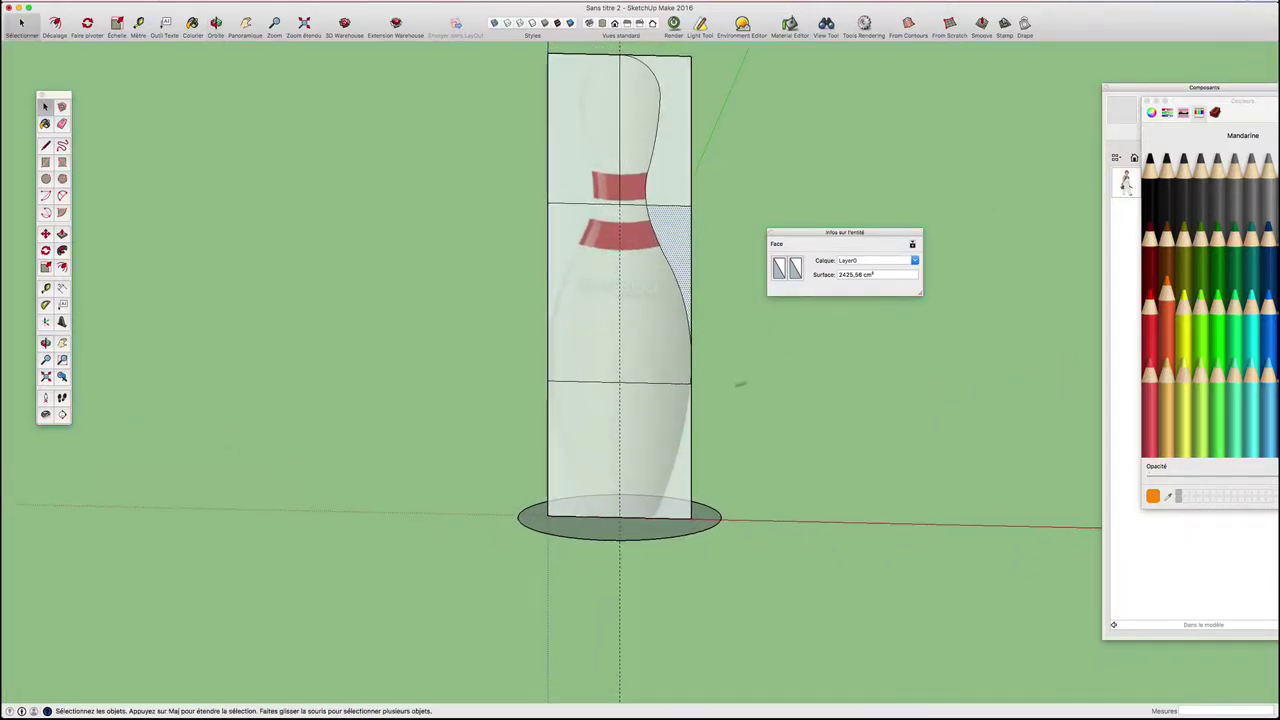
left_click(615, 23)
scroll(694, 511, "down", 1)
scroll(696, 525, "up", 3)
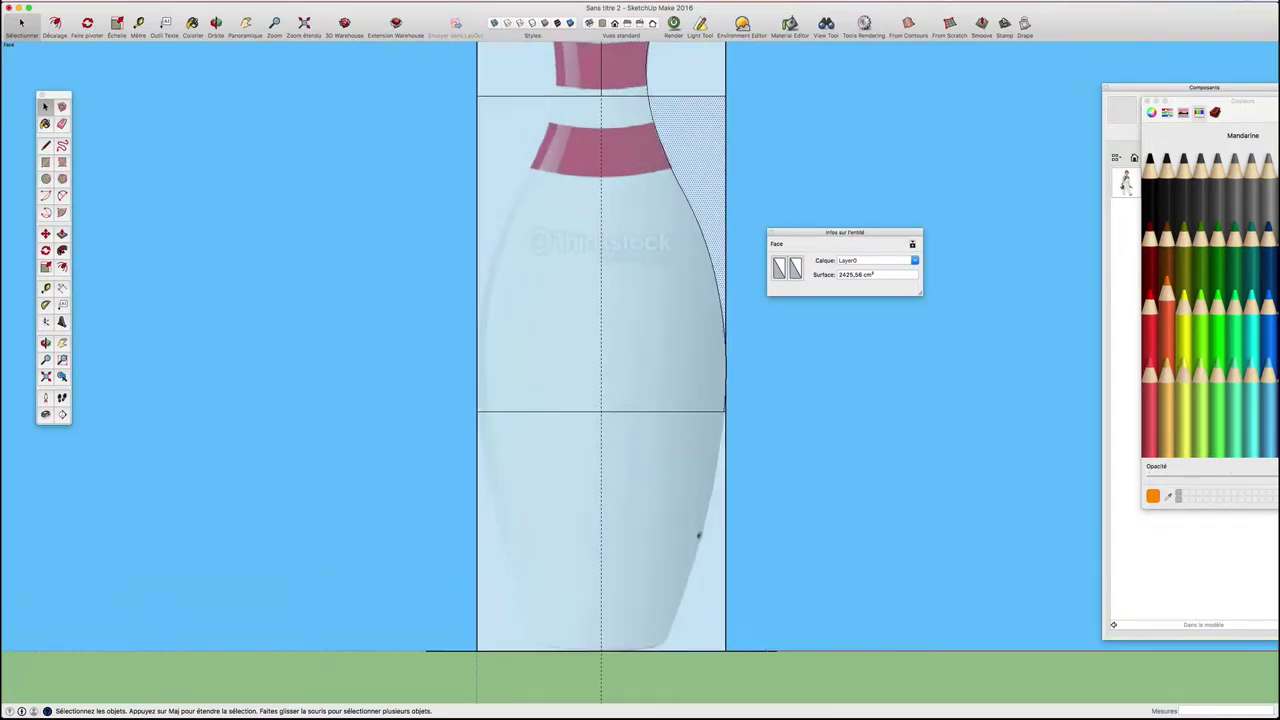
Step: Draw a straight line down the pin's right edge, then cancel it
key("l")
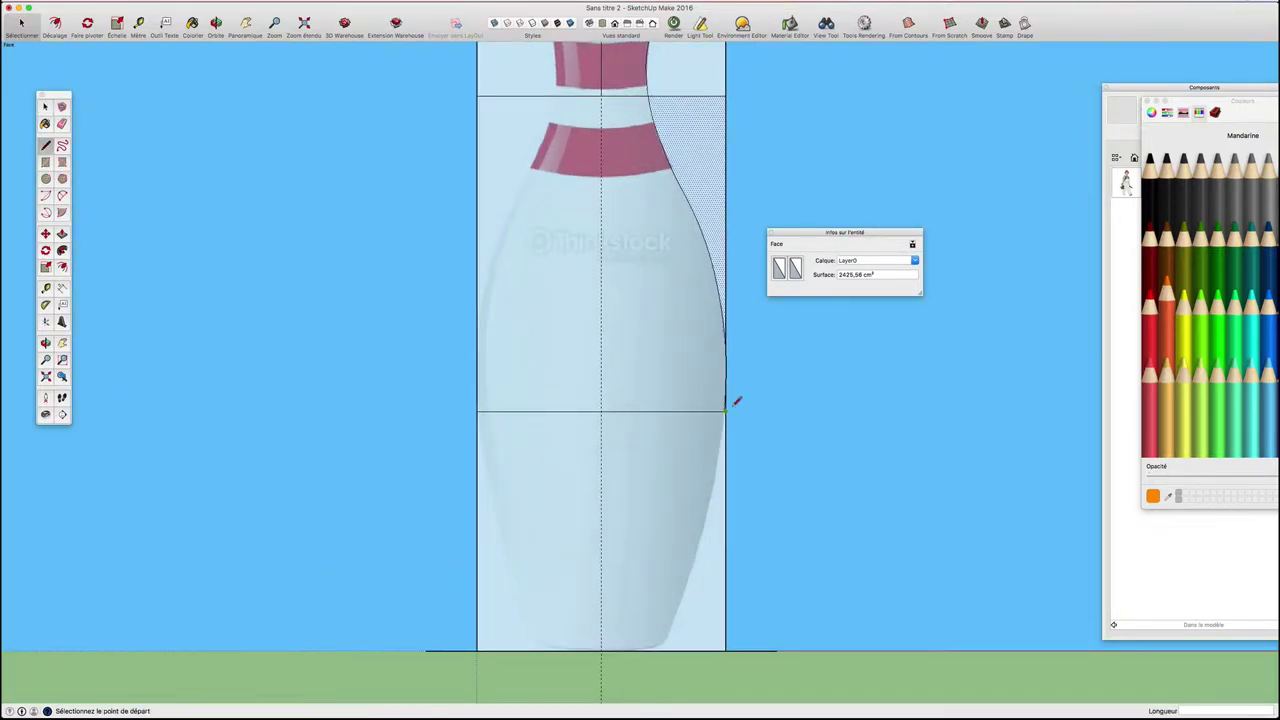
scroll(731, 405, "up", 2)
scroll(728, 406, "up", 3)
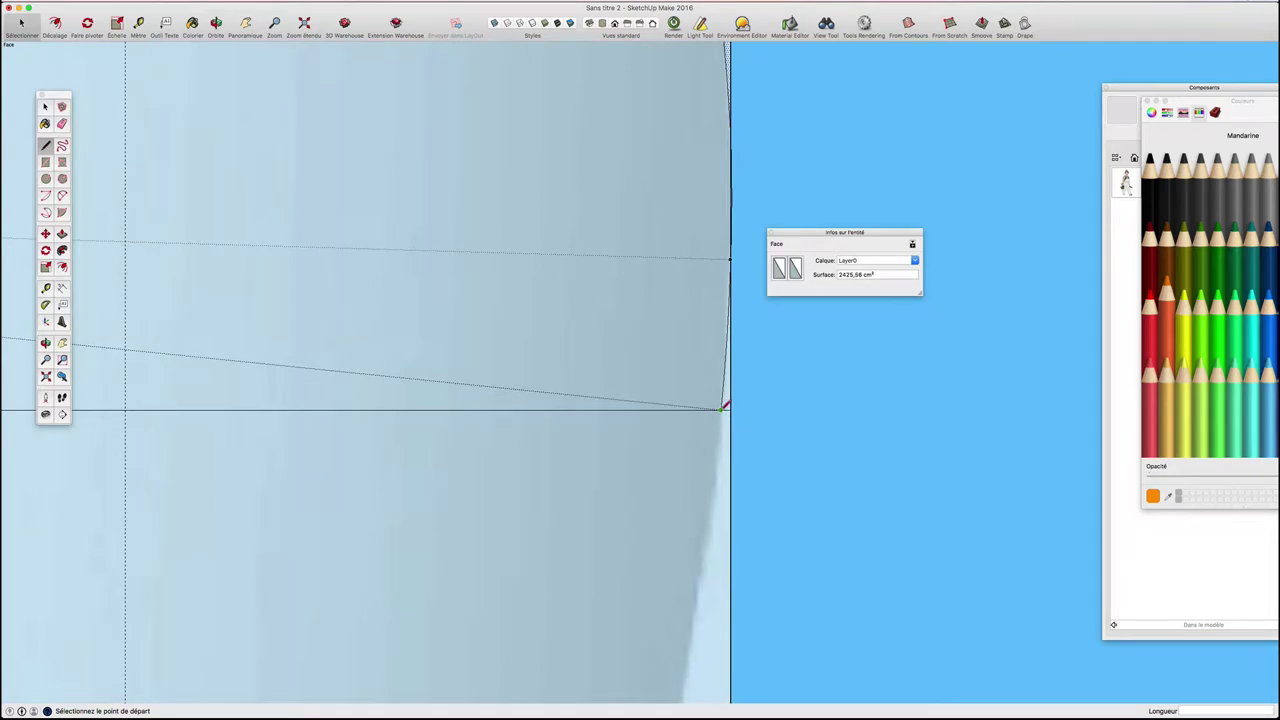
left_click(724, 406)
scroll(724, 407, "down", 3)
scroll(724, 407, "down", 1)
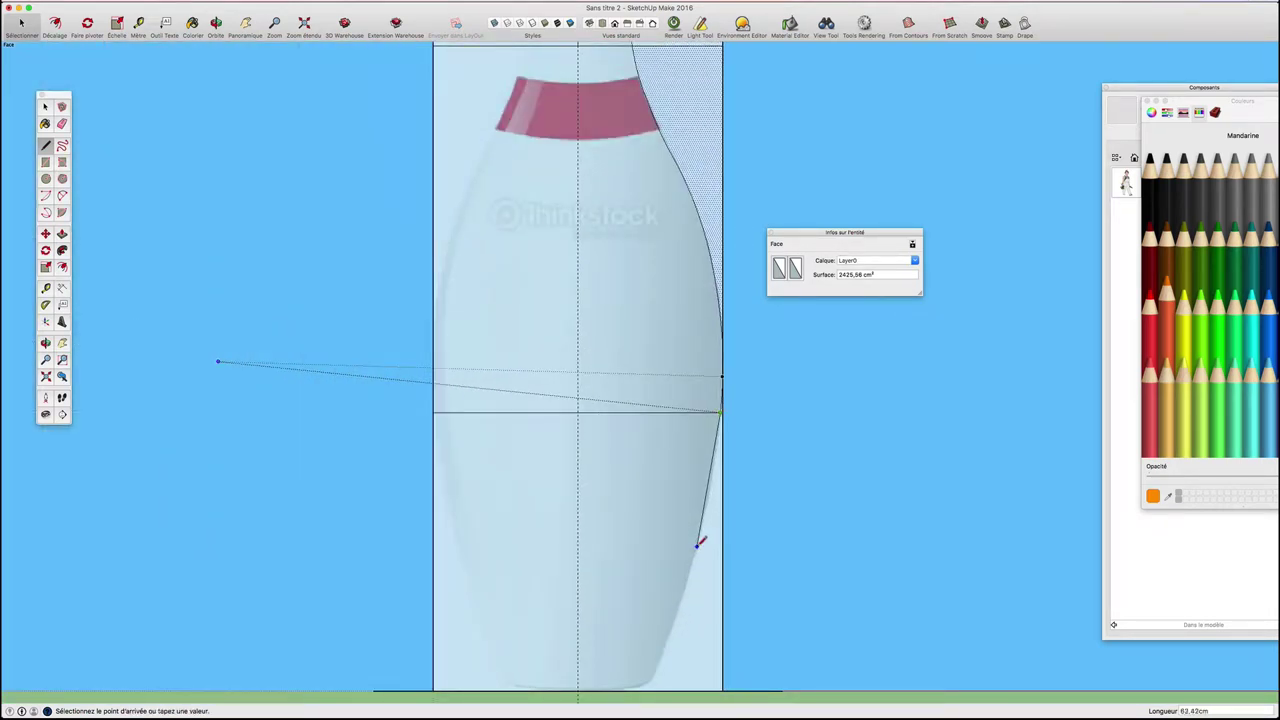
left_click(699, 543)
scroll(708, 495, "up", 3)
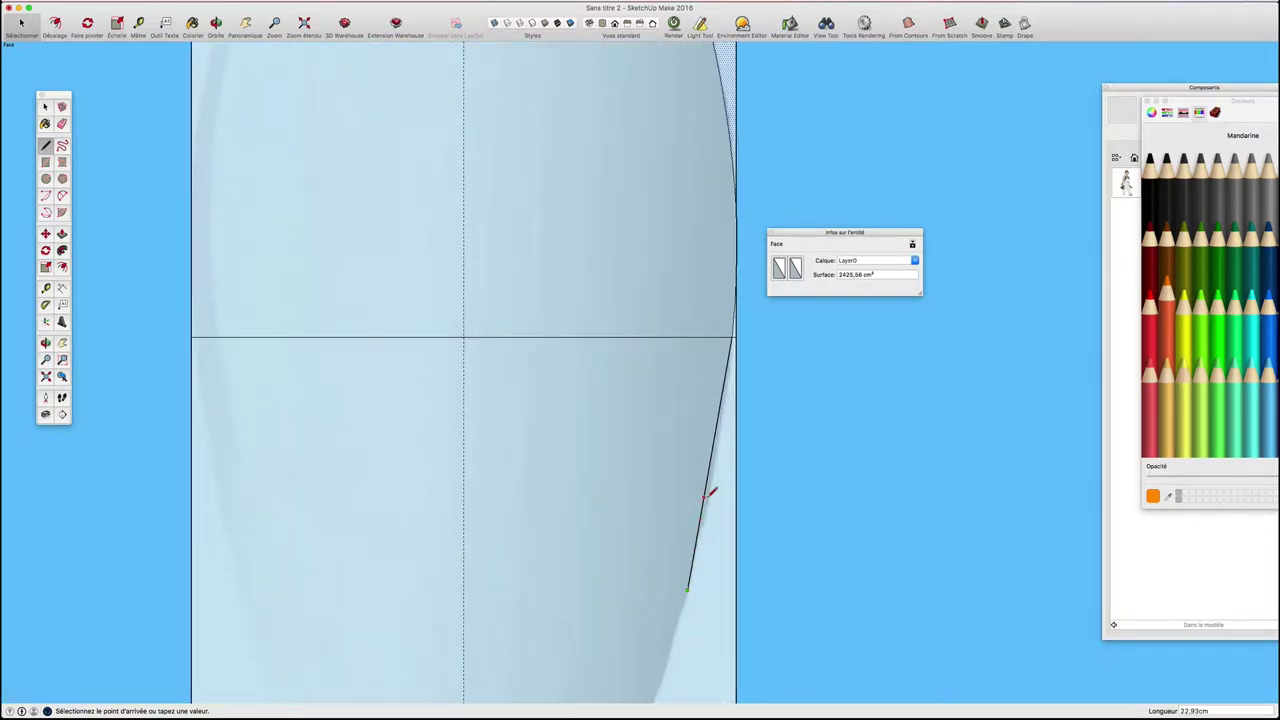
key("Escape")
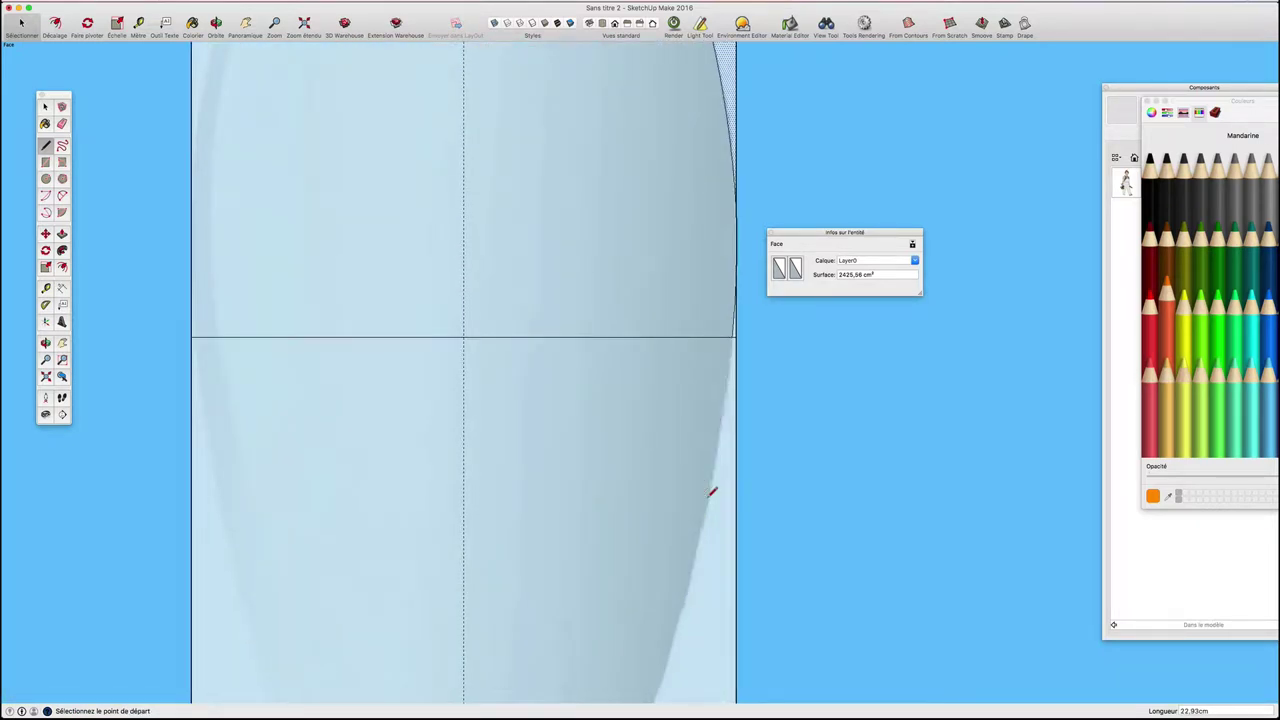
Step: Trace the first 2-point arc along the pin's lower body curve
key("a")
left_click(734, 336)
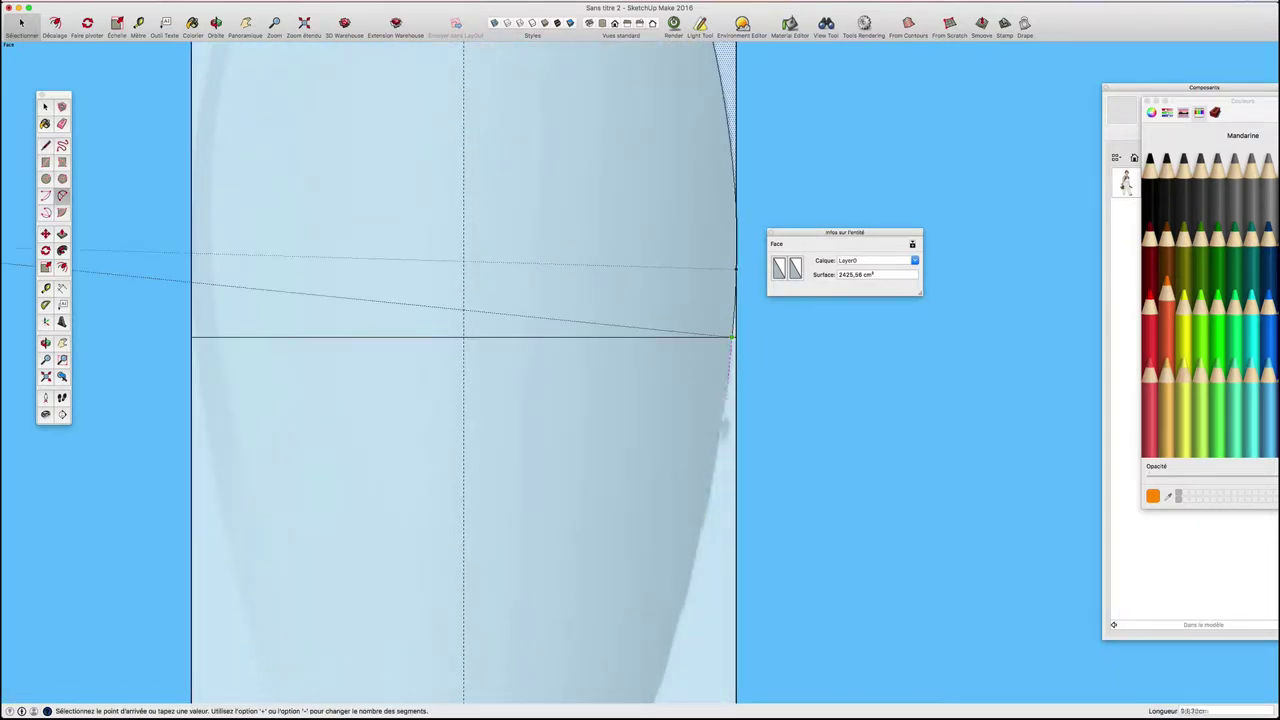
left_click(678, 636)
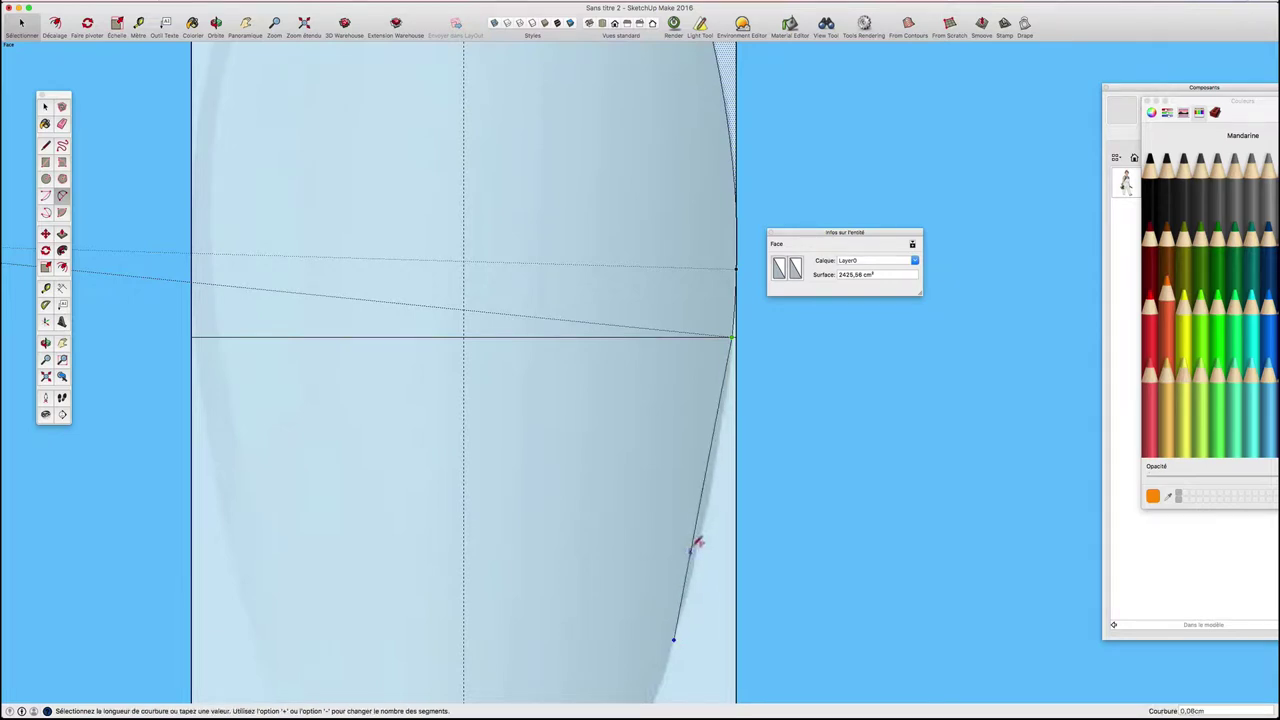
scroll(711, 500, "up", 3)
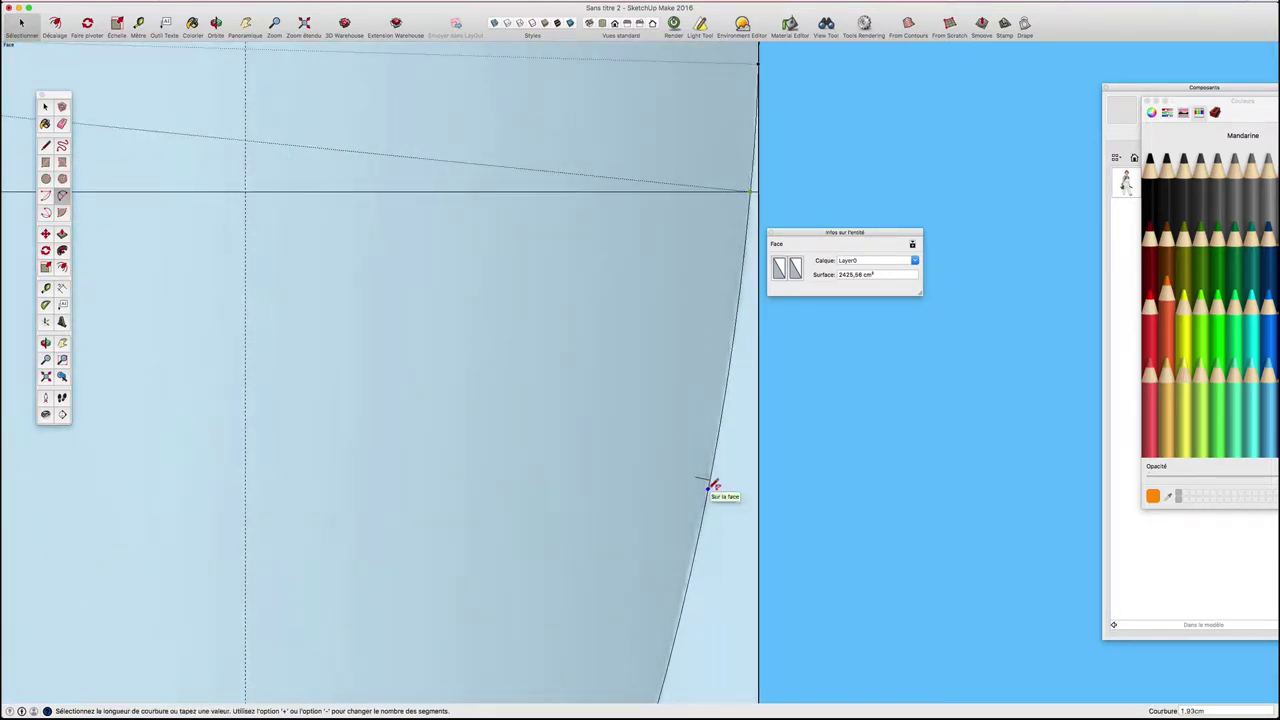
scroll(712, 485, "down", 3)
scroll(713, 485, "down", 2)
left_click(694, 591)
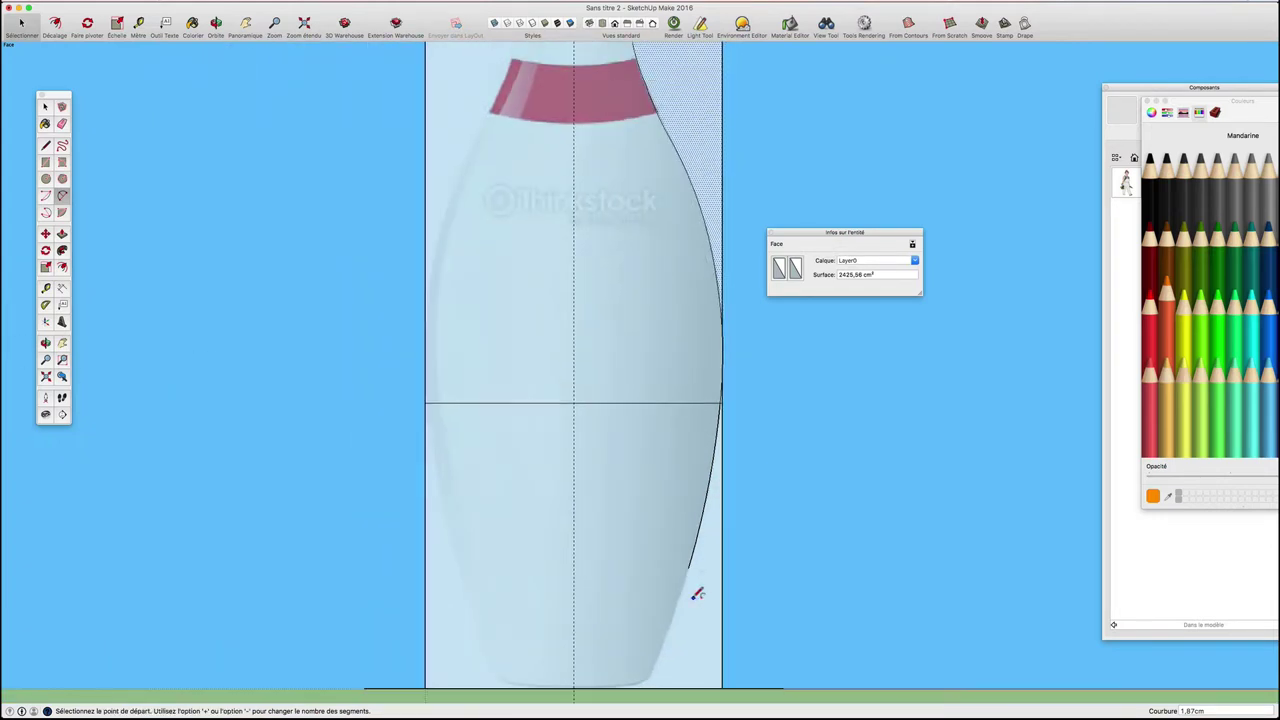
scroll(694, 593, "up", 2)
scroll(688, 612, "down", 2)
scroll(672, 645, "up", 1)
scroll(660, 662, "up", 1)
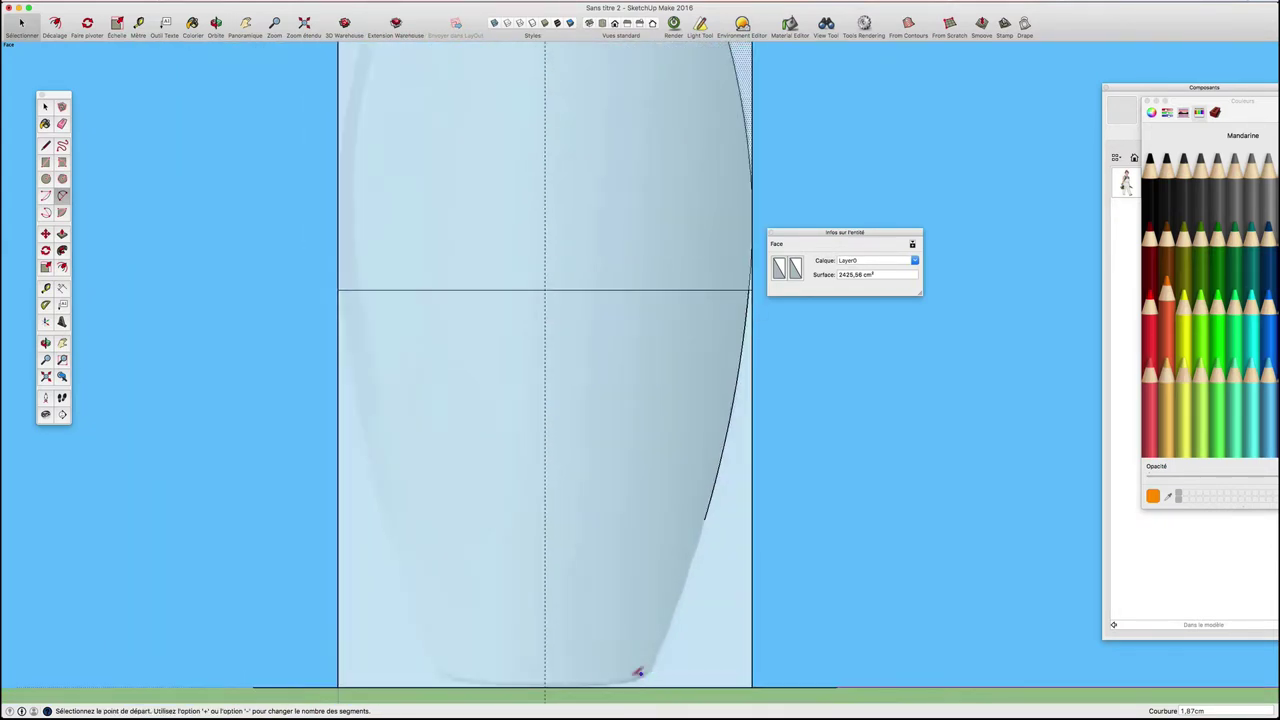
Step: Try an arc near the pin's base, then cancel it
left_click(546, 686)
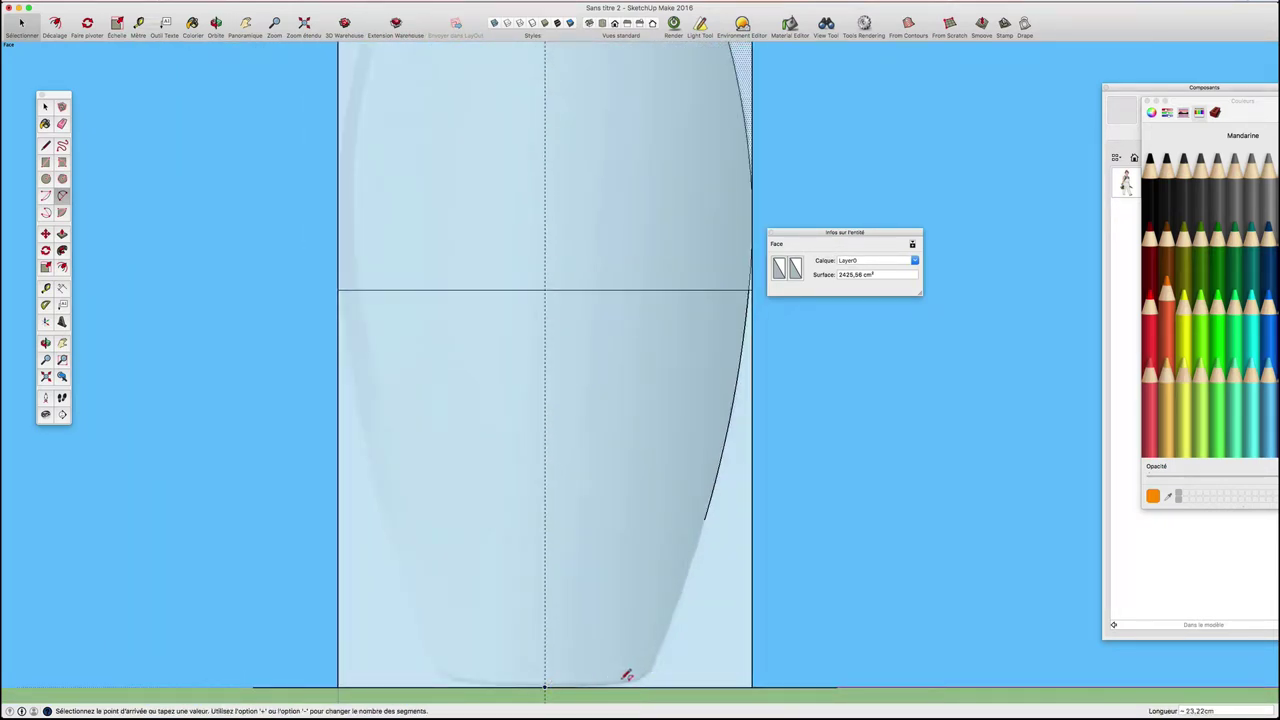
scroll(627, 676, "up", 2)
scroll(627, 676, "up", 1)
left_click(640, 678)
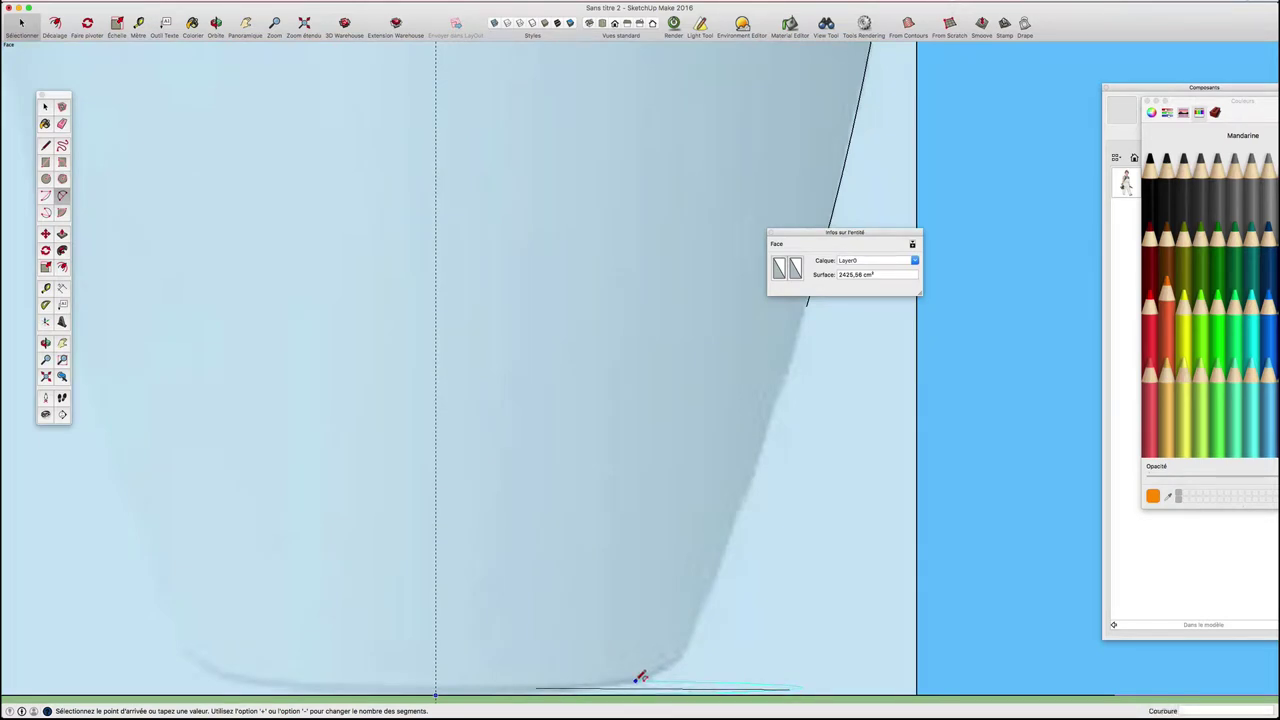
scroll(615, 681, "up", 1)
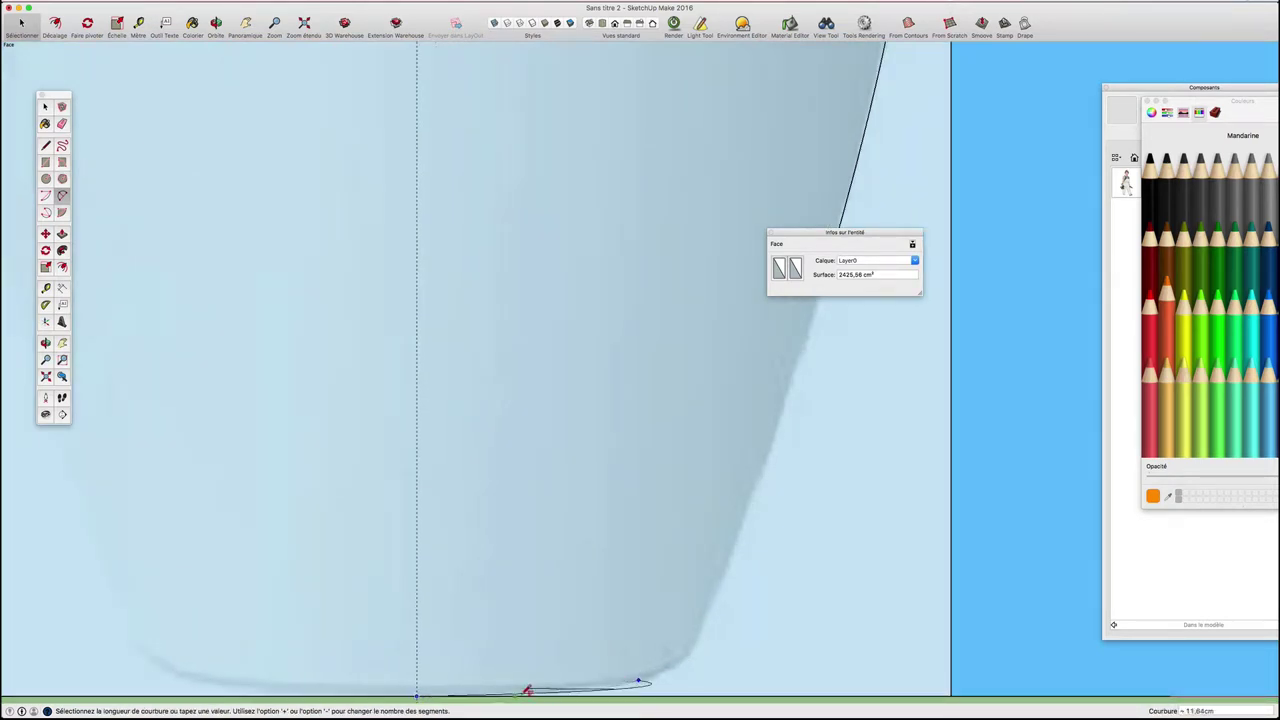
scroll(530, 688, "down", 1)
scroll(535, 685, "down", 2)
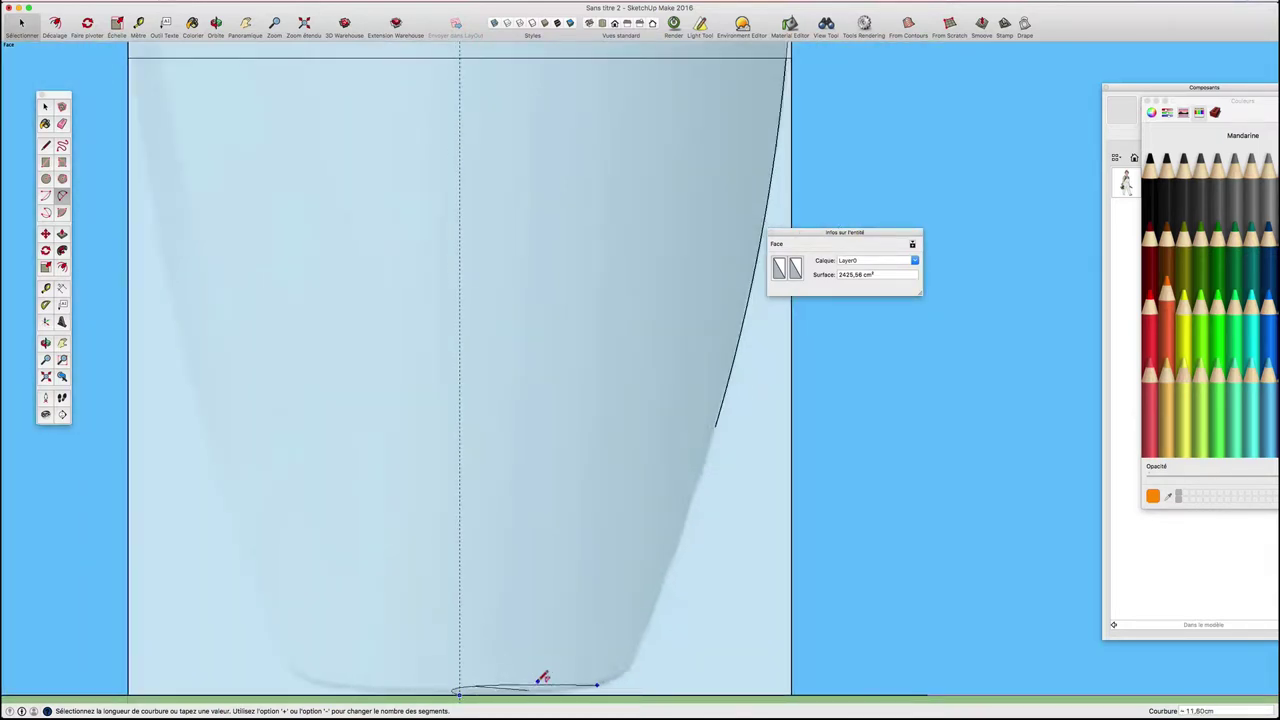
key("Escape")
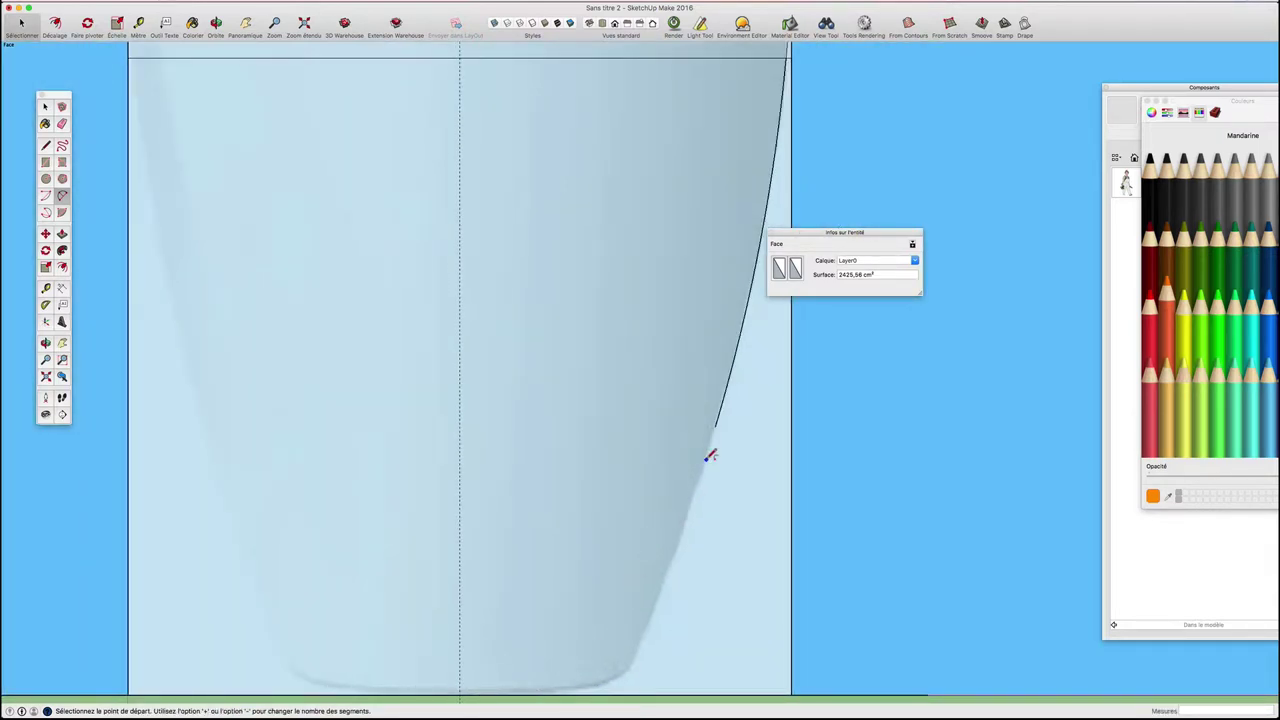
scroll(710, 456, "down", 2)
key("space")
Step: Trace a second gentle arc from the previous arc's end down toward the base
key("a")
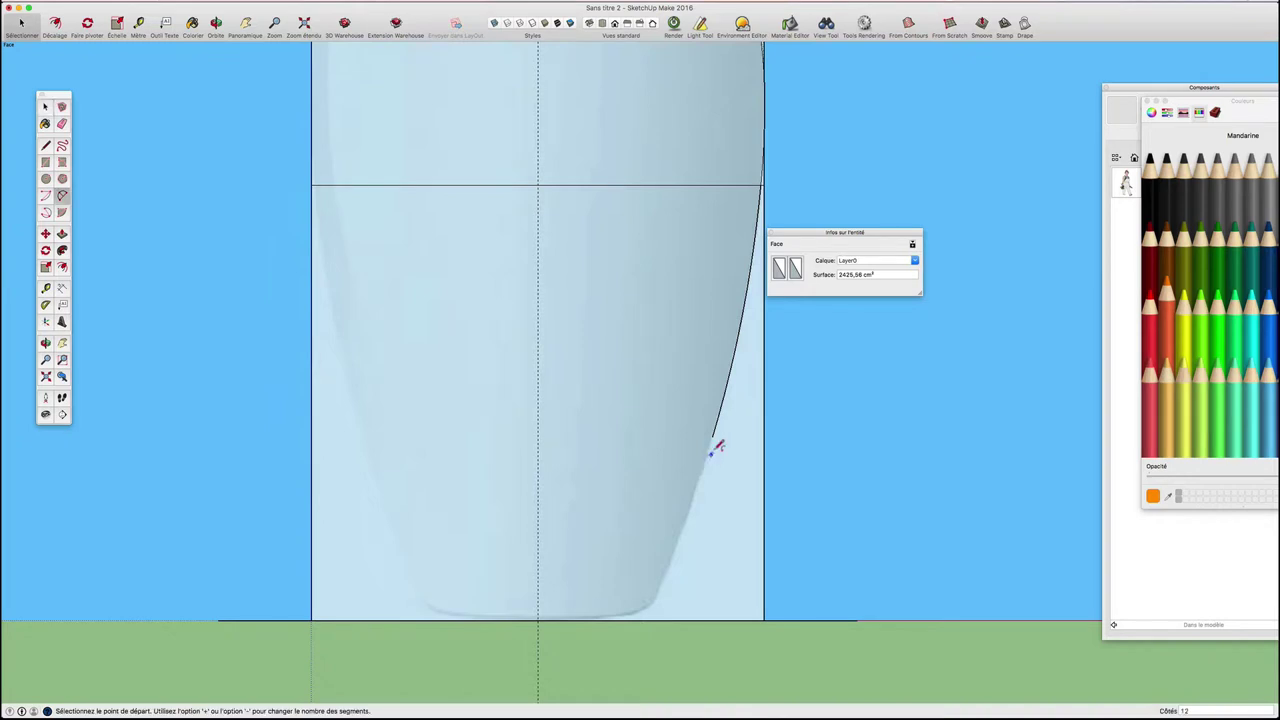
left_click(712, 437)
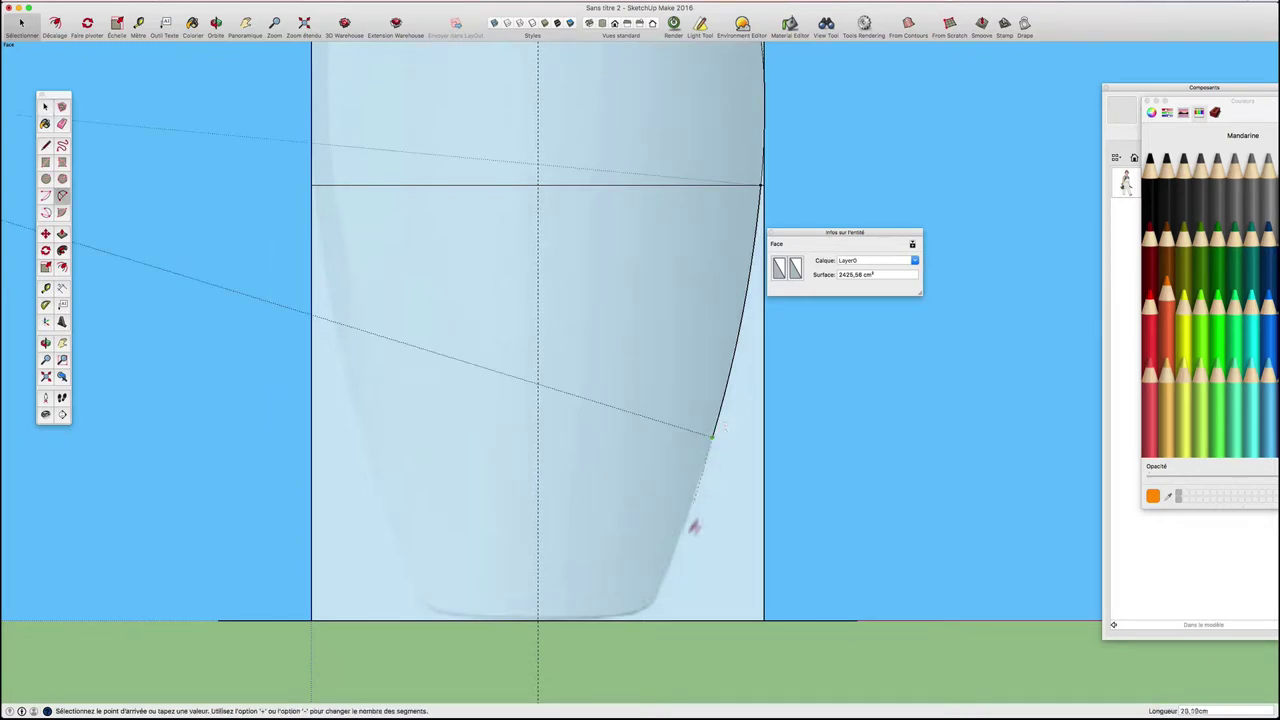
left_click(664, 578)
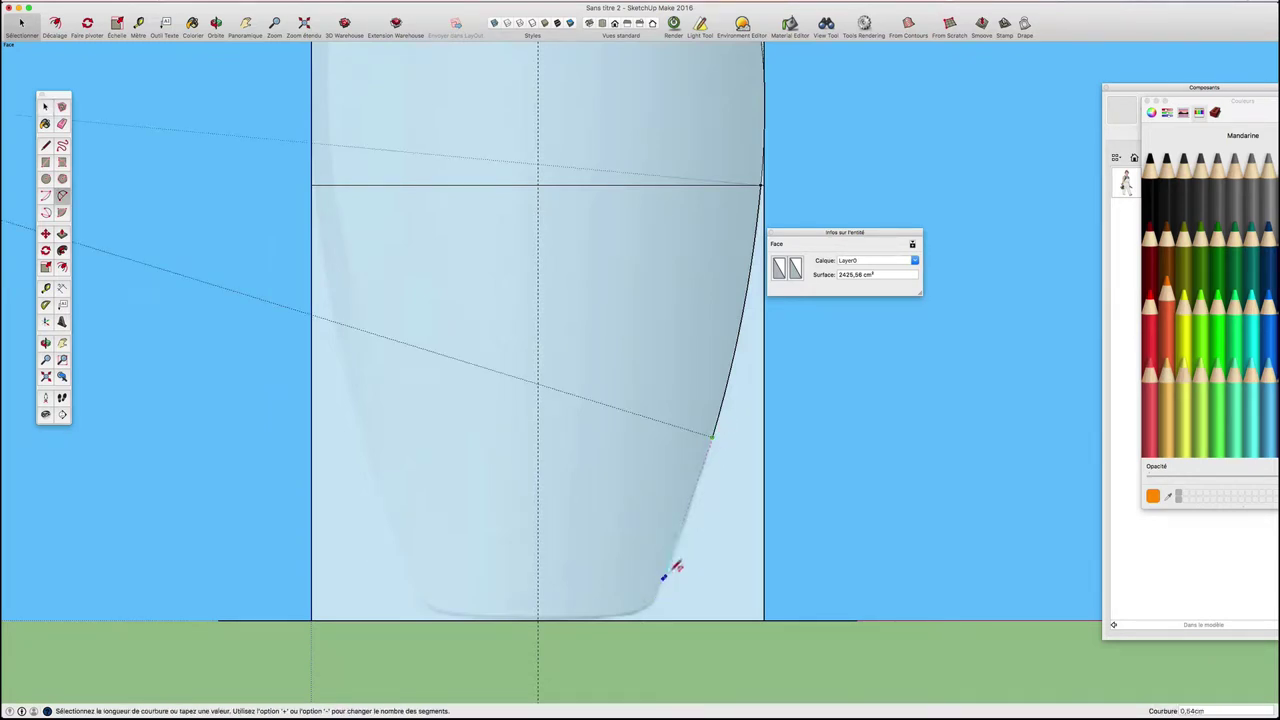
scroll(684, 545, "up", 3)
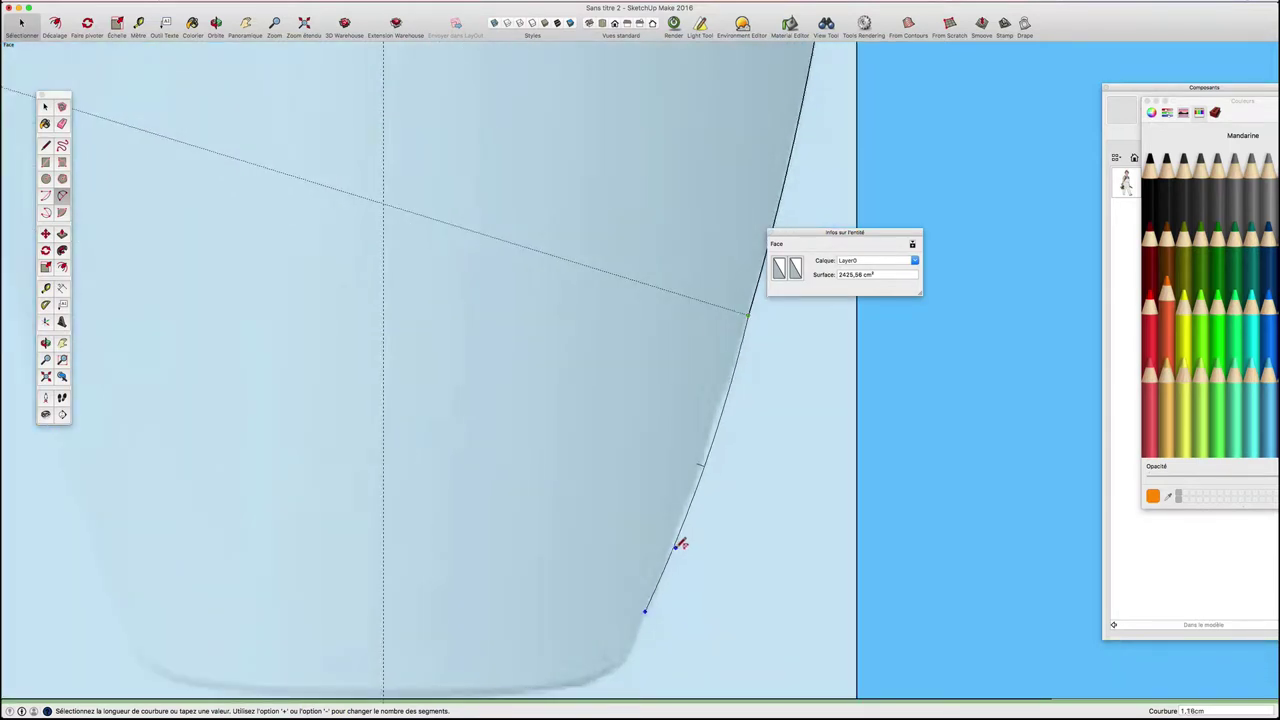
left_click(679, 542)
scroll(679, 542, "down", 3)
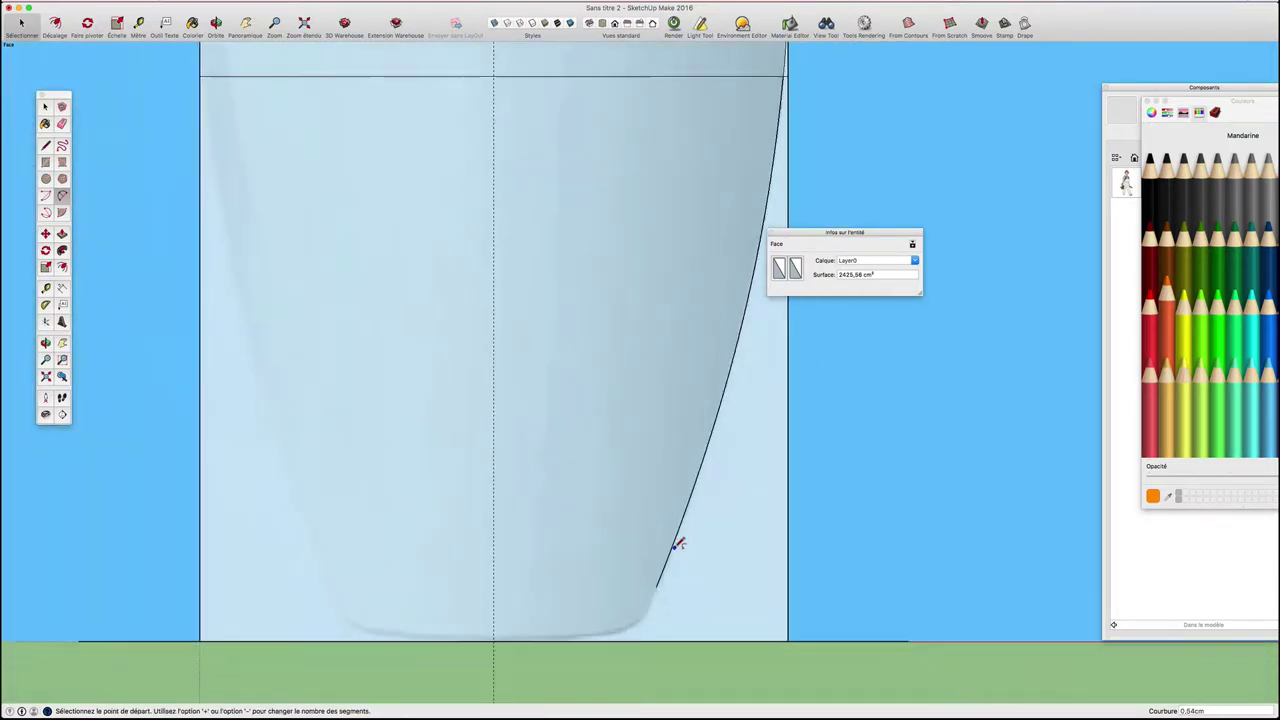
Step: Close the outline with a line to the ground and select the 15244,12 cm² base face
key("l")
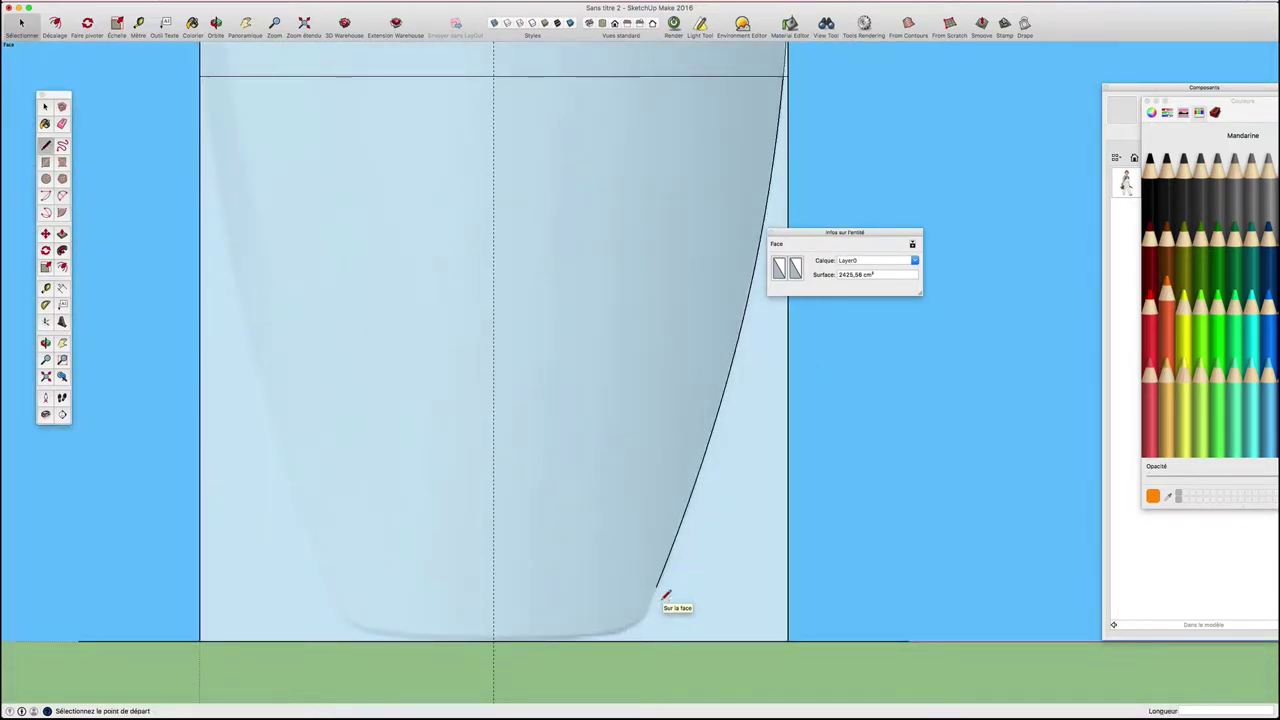
left_click(658, 583)
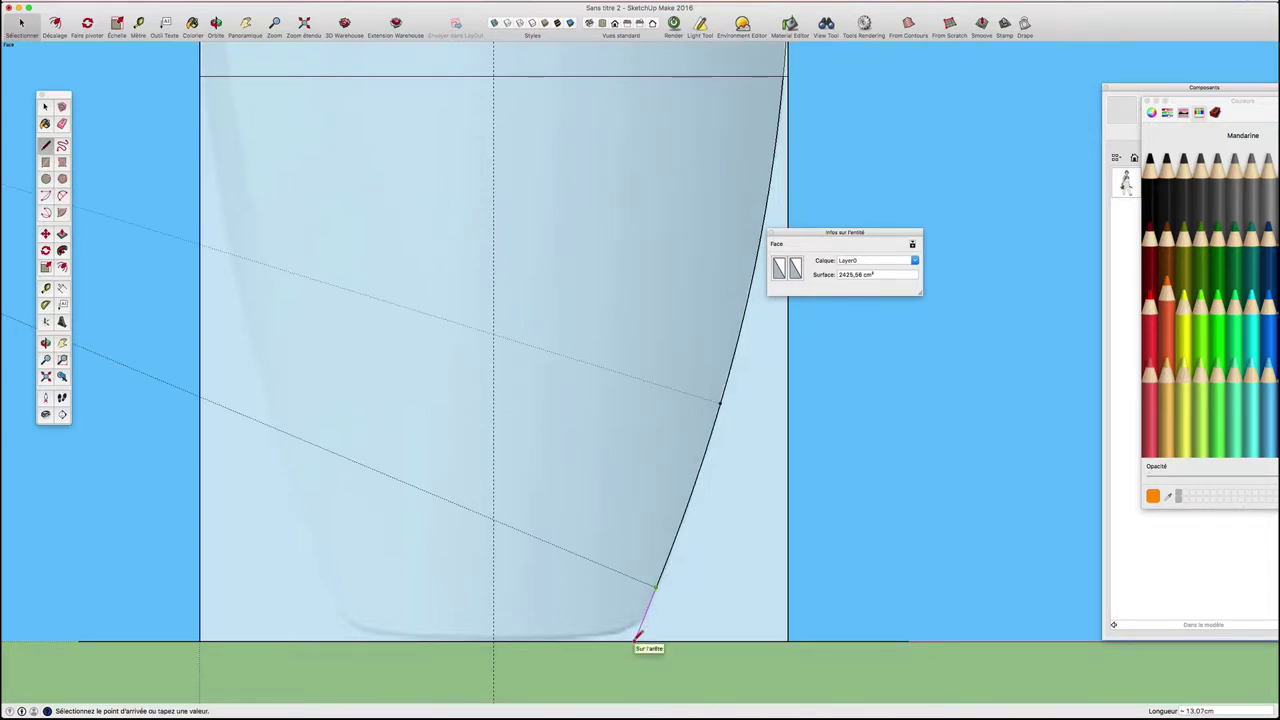
left_click(640, 642)
scroll(634, 594, "down", 2)
key("space")
left_click(628, 556)
Step: Draw a vertical line down the centre axis to the ground
scroll(628, 556, "down", 2)
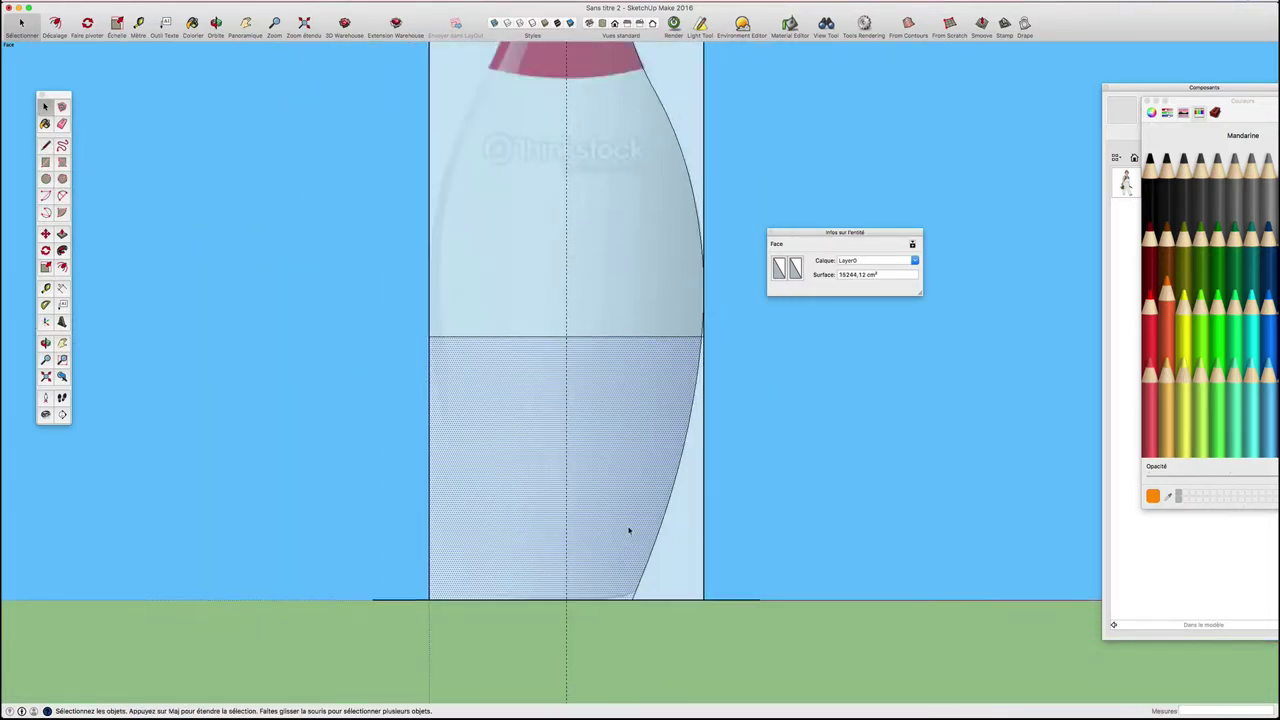
scroll(601, 433, "up", 1)
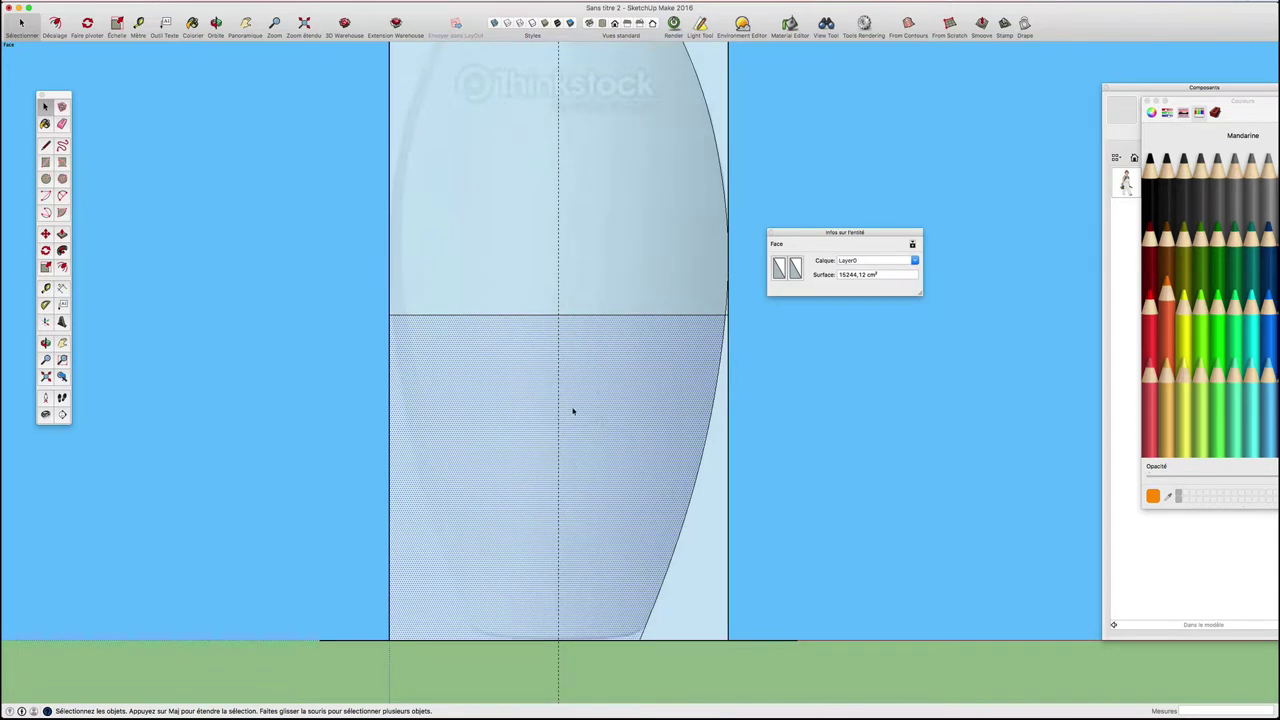
key("l")
left_click(558, 316)
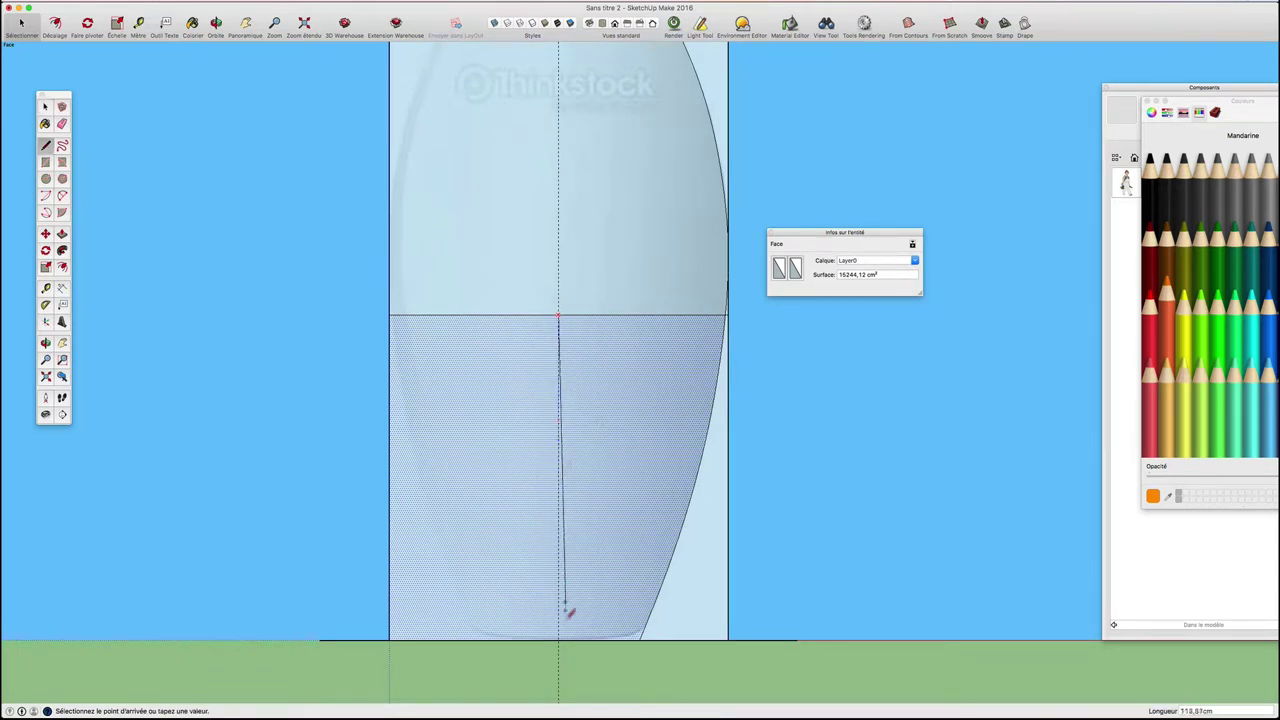
left_click(558, 638)
key("space")
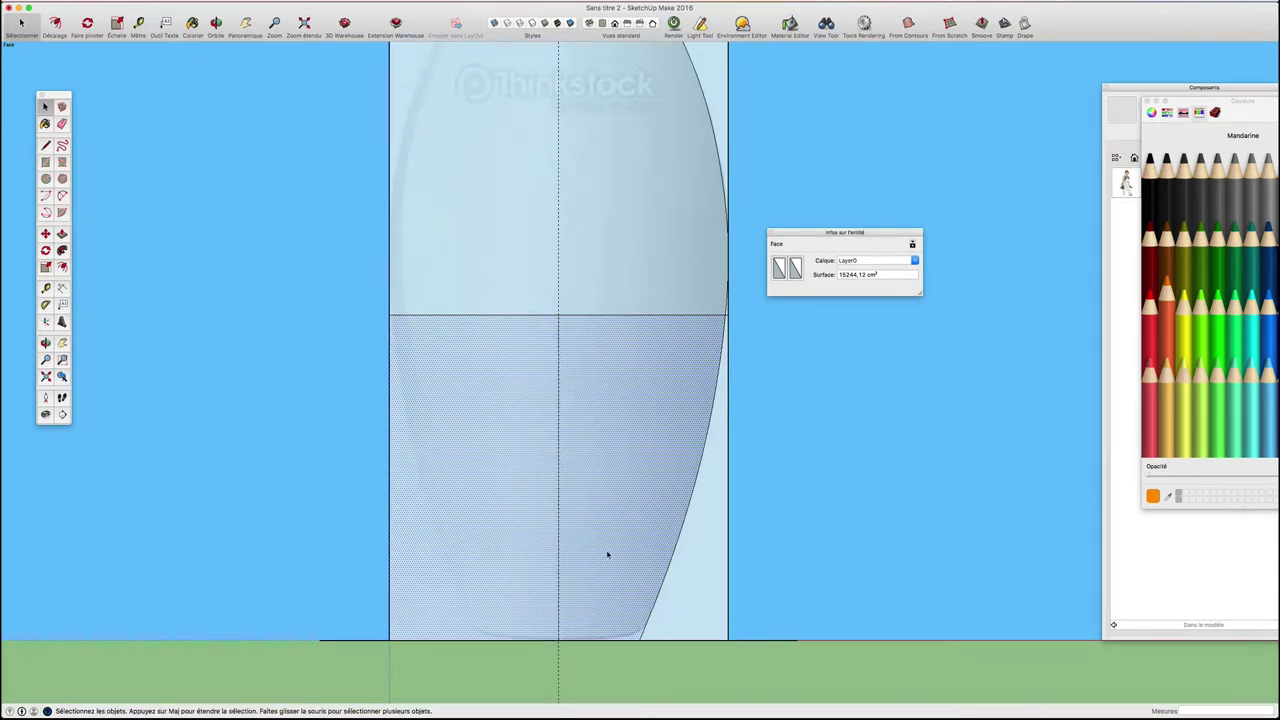
Step: Orbit into perspective and erase the stray diagonal line
left_click(601, 246)
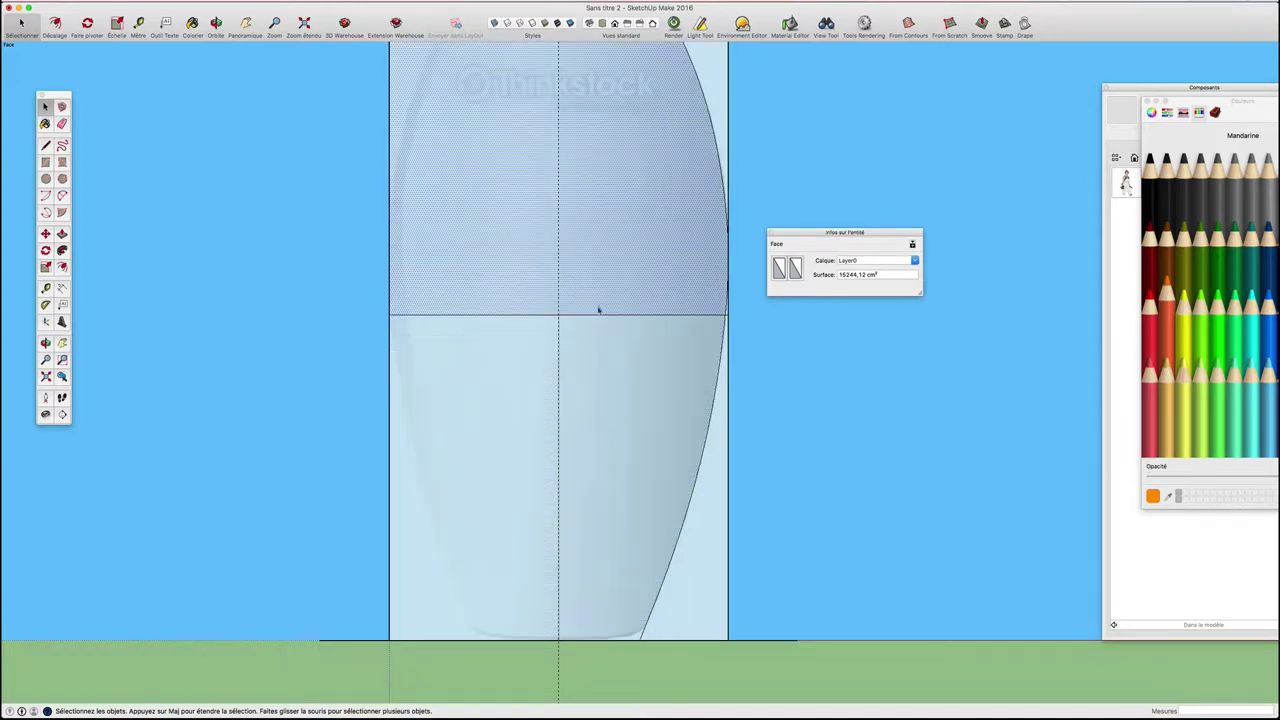
mouse_move(601, 246)
middle_mouse_down()
mouse_move(477, 428)
mouse_move(329, 449)
mouse_move(762, 531)
mouse_move(1014, 506)
mouse_move(655, 508)
mouse_move(681, 608)
middle_mouse_up()
key("e")
left_click(740, 507)
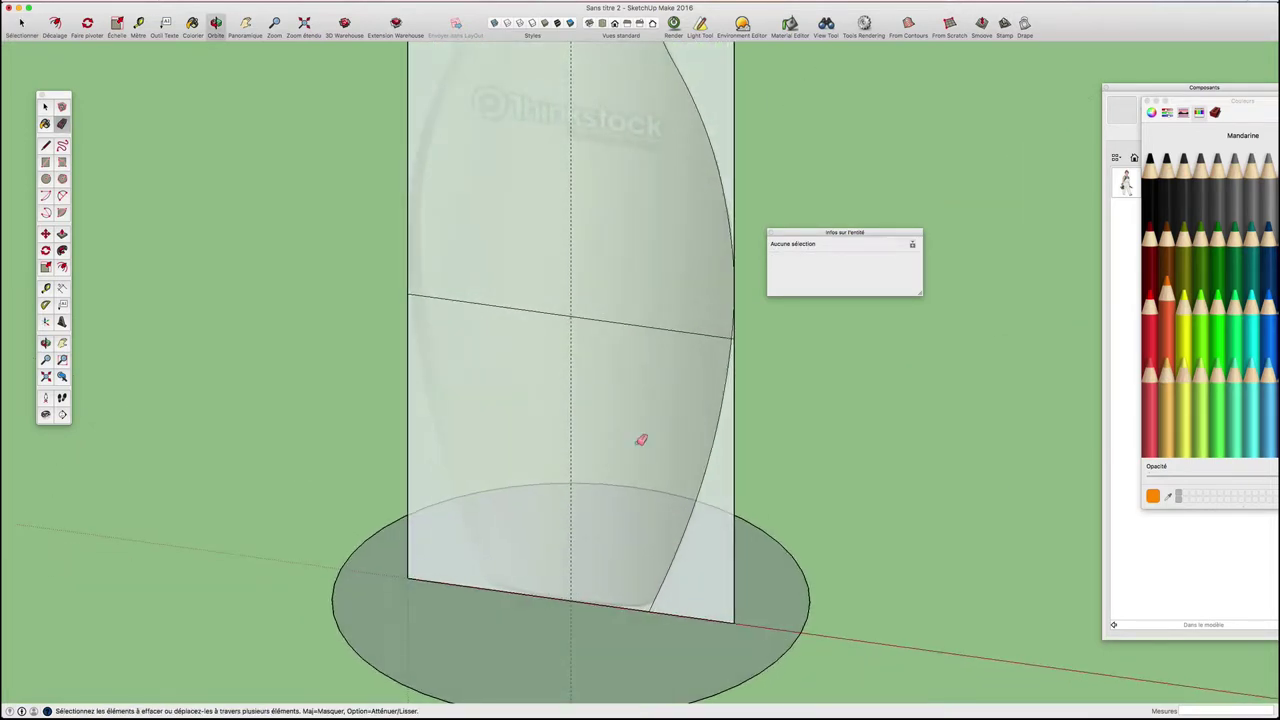
Step: Draw a vertical line from the horizontal divider to the base edge and check the lower right face
key("l")
left_click(572, 316)
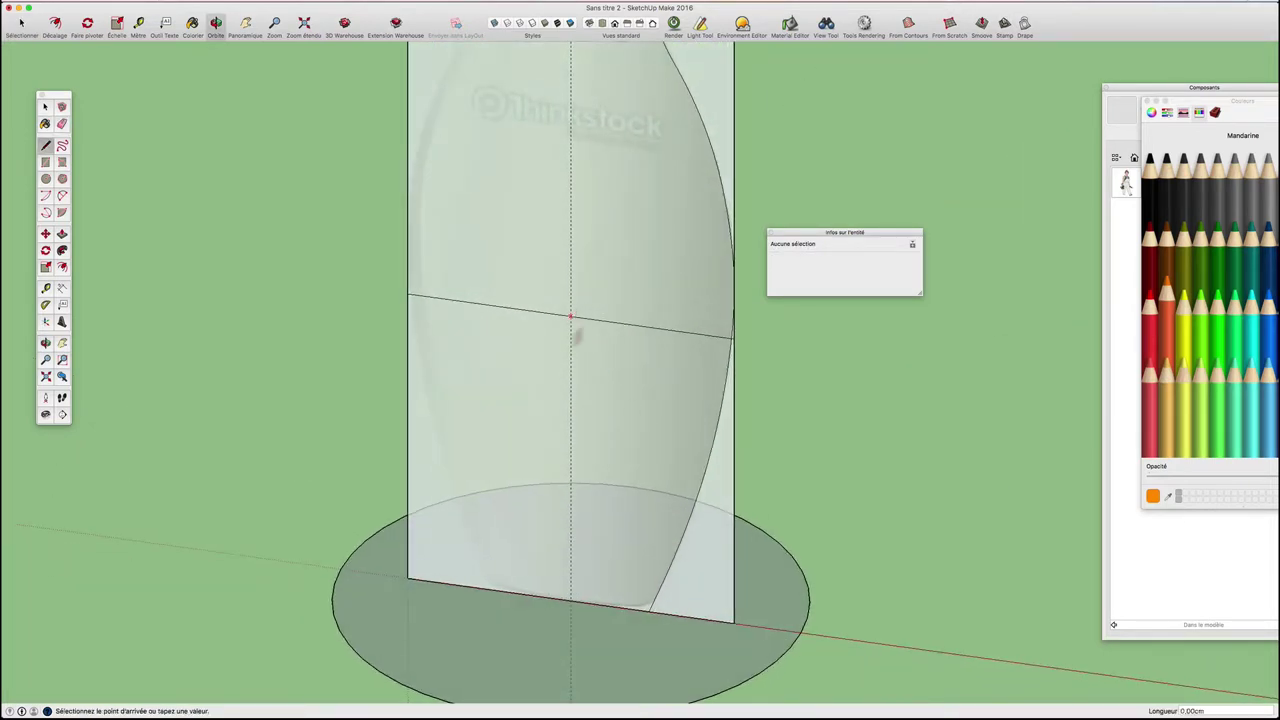
left_click(572, 596)
scroll(614, 449, "down", 2)
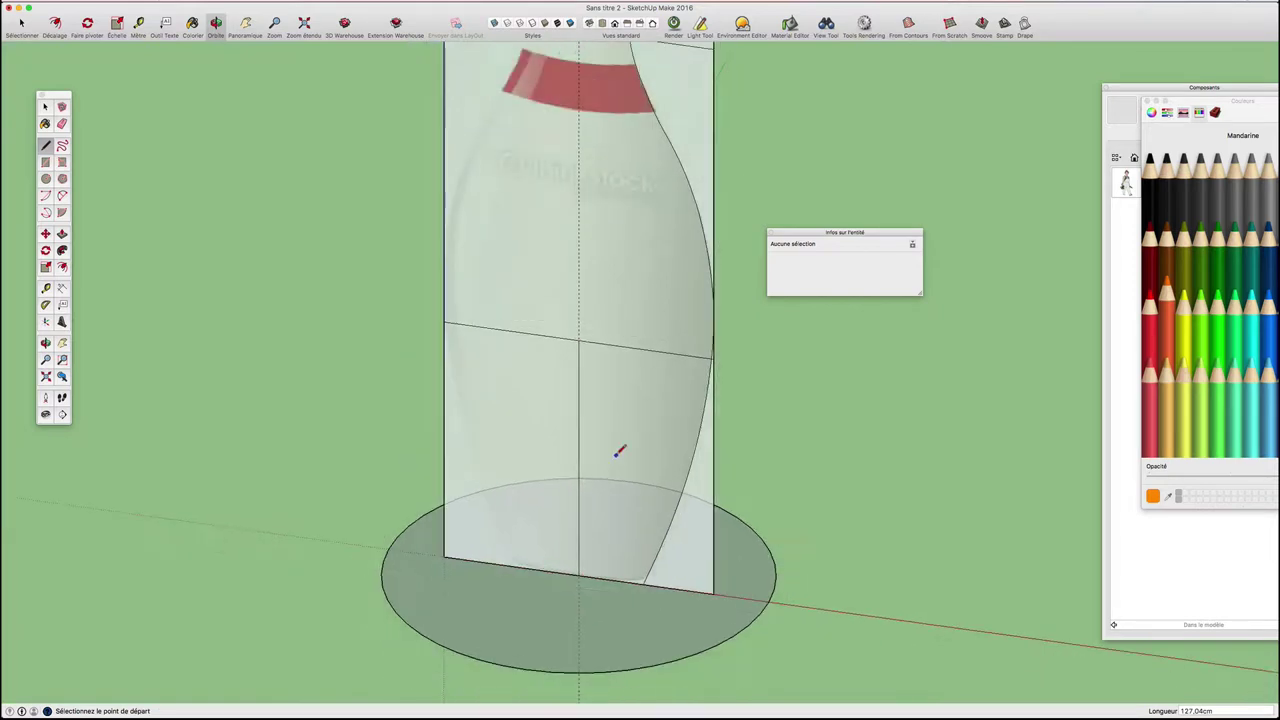
key("space")
left_click(638, 459)
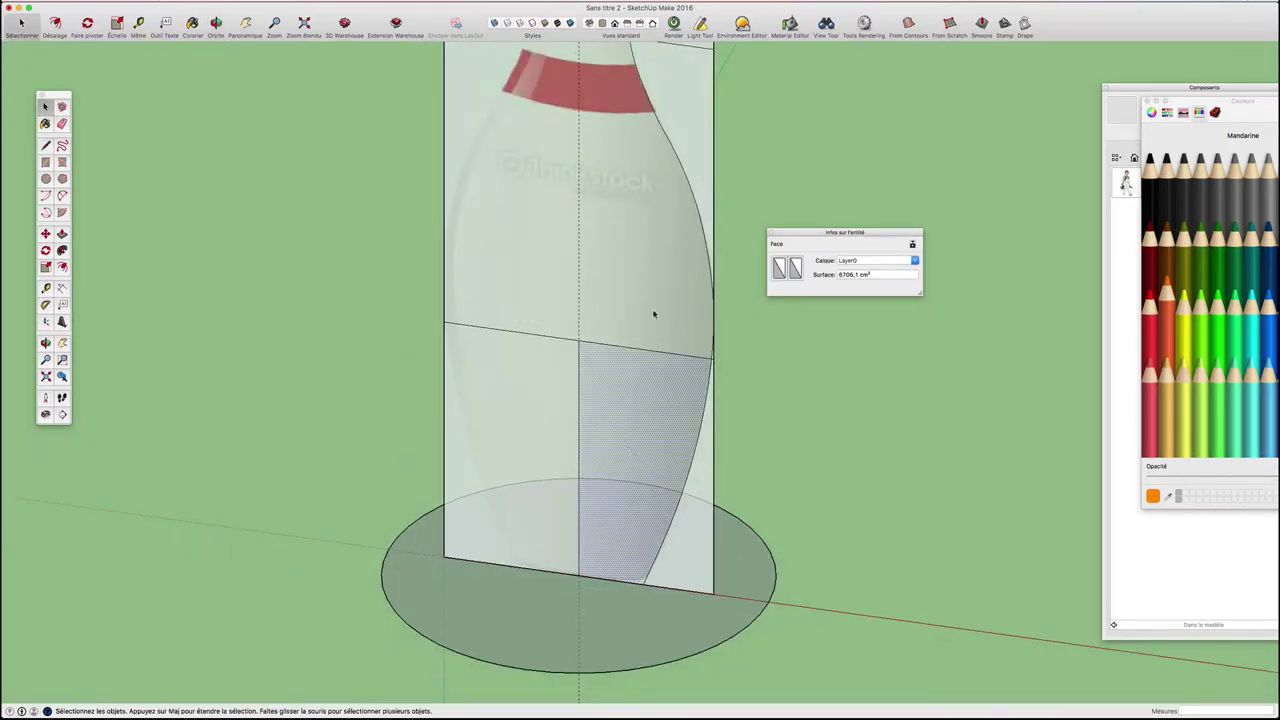
Step: Check the upper right face and bring the pin's base into close view
scroll(654, 315, "down", 3)
left_click(614, 97)
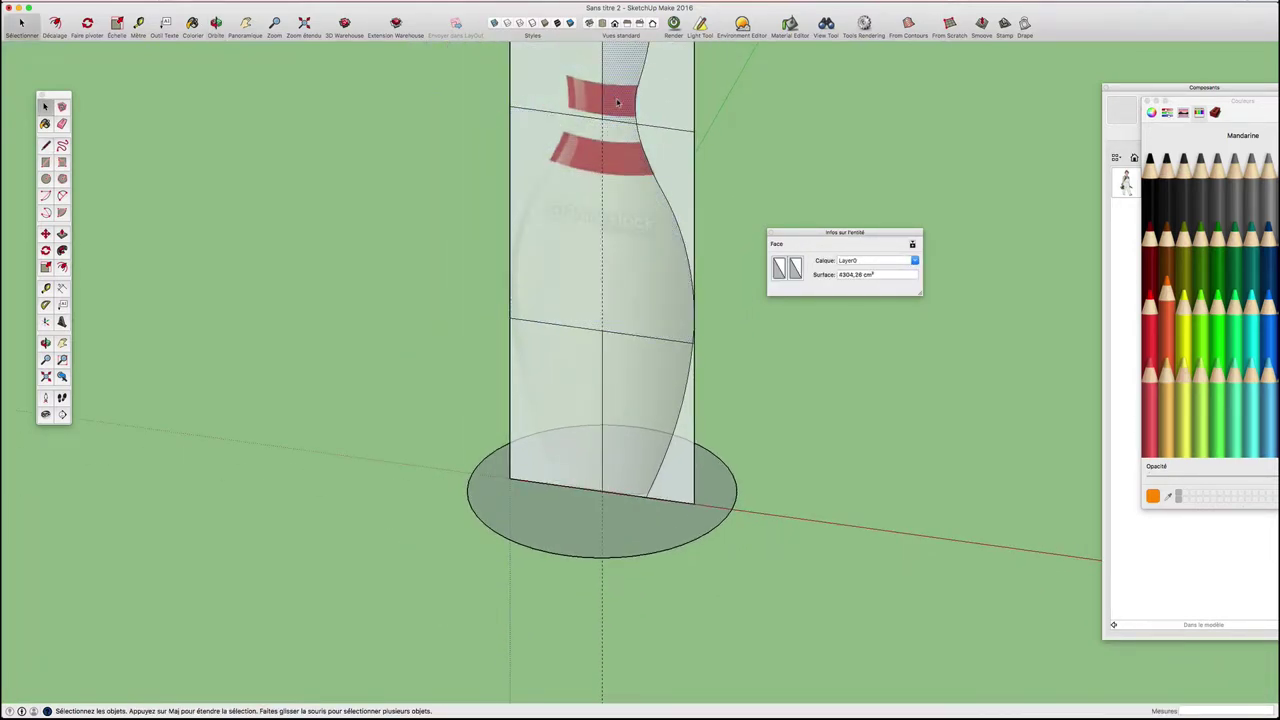
middle_click_drag(617, 103, 609, 133, "shift")
middle_click_drag(634, 637, 634, 357, "shift")
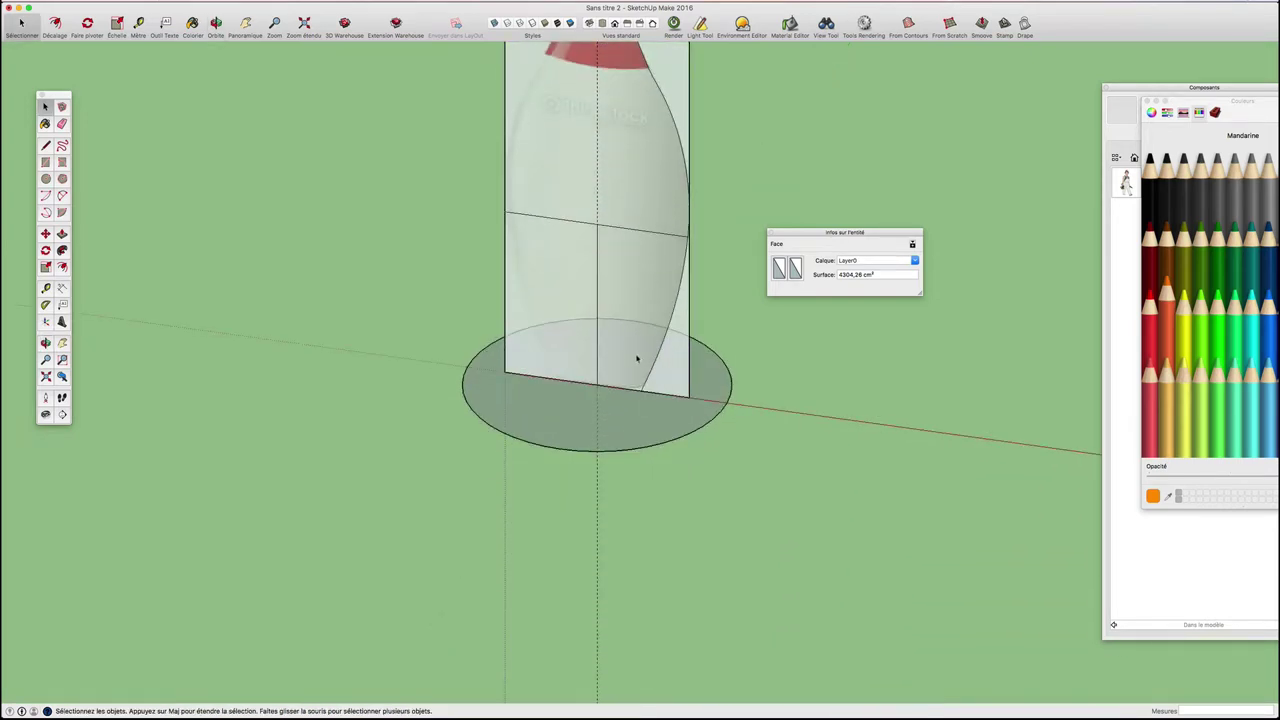
scroll(626, 420, "up", 3)
scroll(631, 429, "up", 3)
scroll(688, 418, "up", 2)
Step: Switch to front view and draw an arc from the axis along the base
middle_click(688, 418)
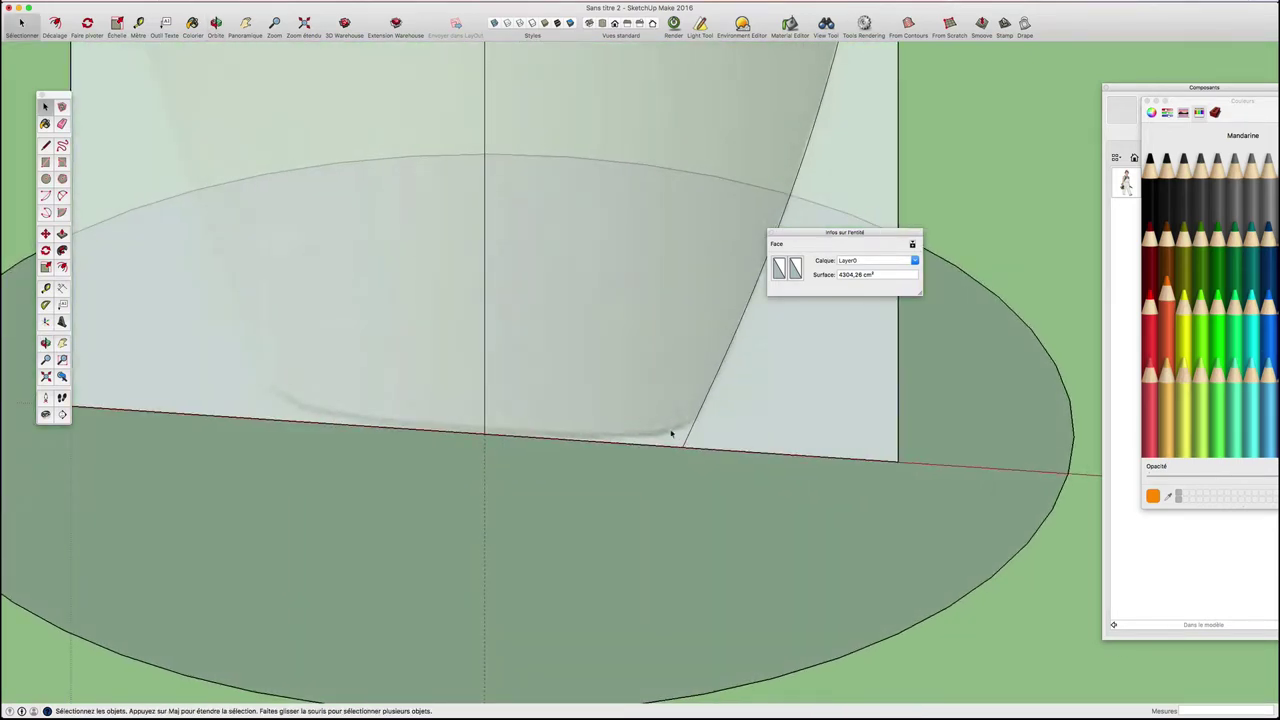
left_click(615, 24)
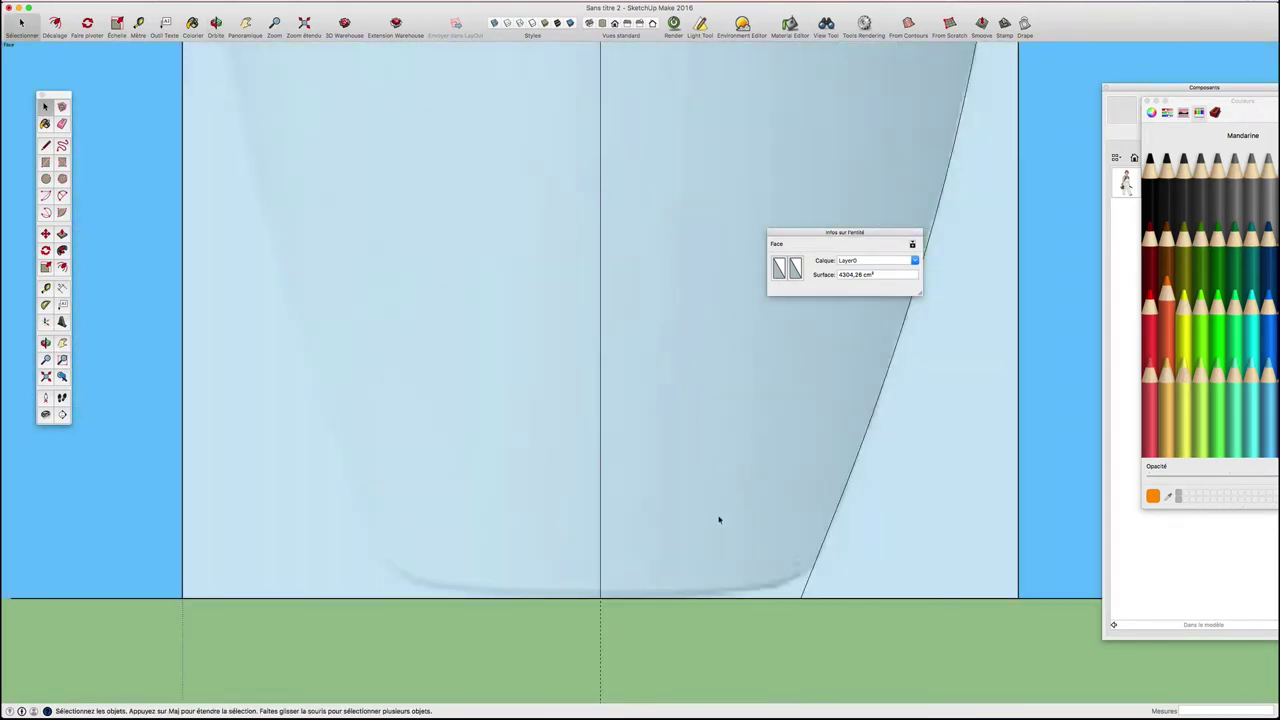
scroll(718, 519, "down", 2)
scroll(723, 560, "up", 3)
key("a")
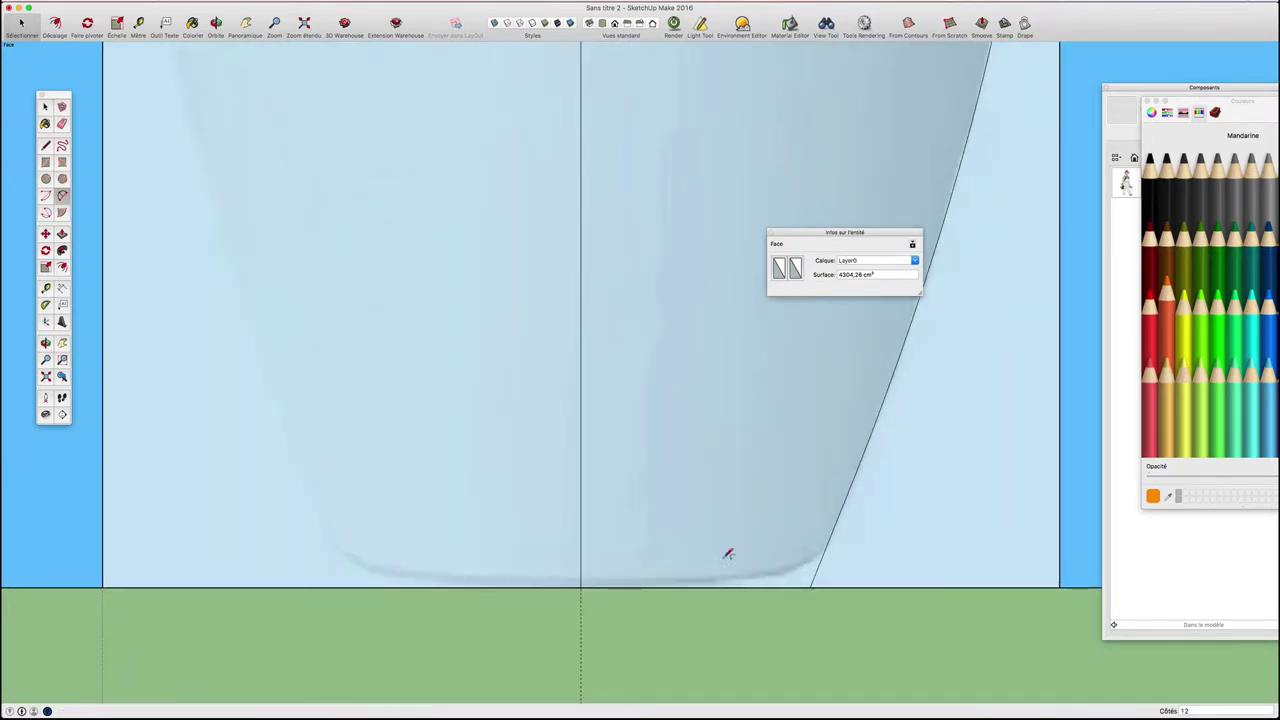
left_click(581, 580)
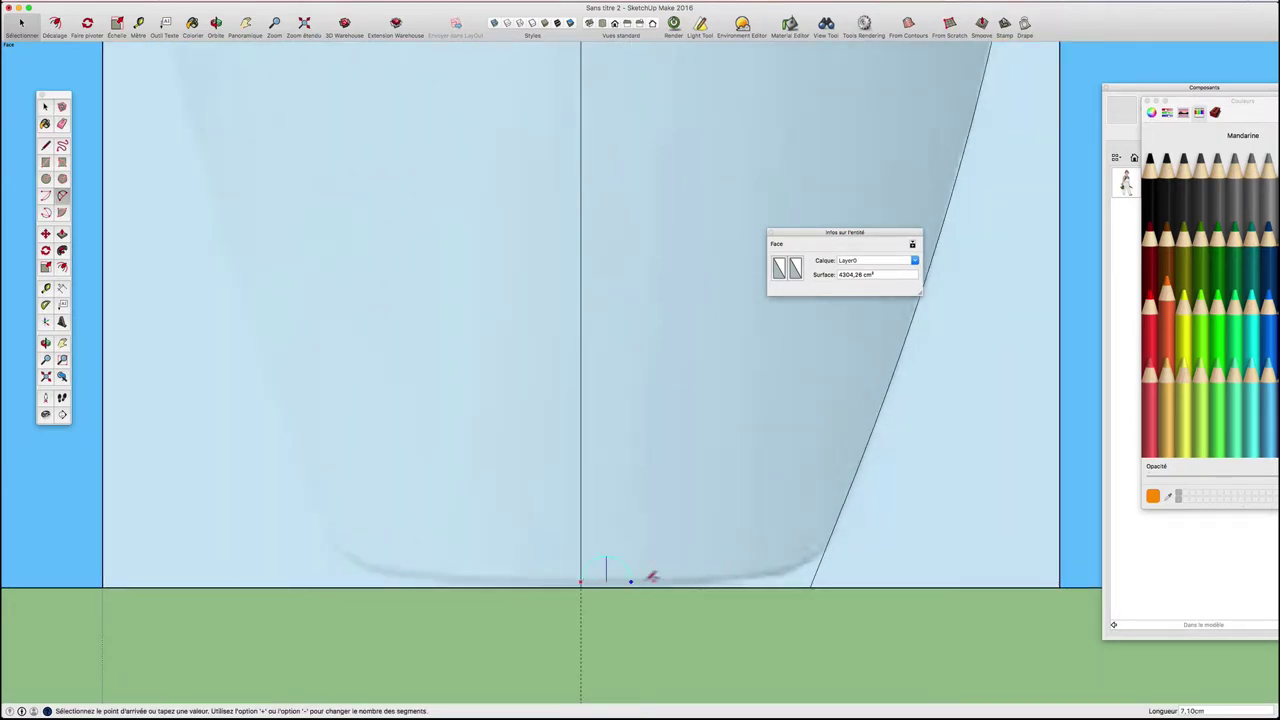
left_click(779, 573)
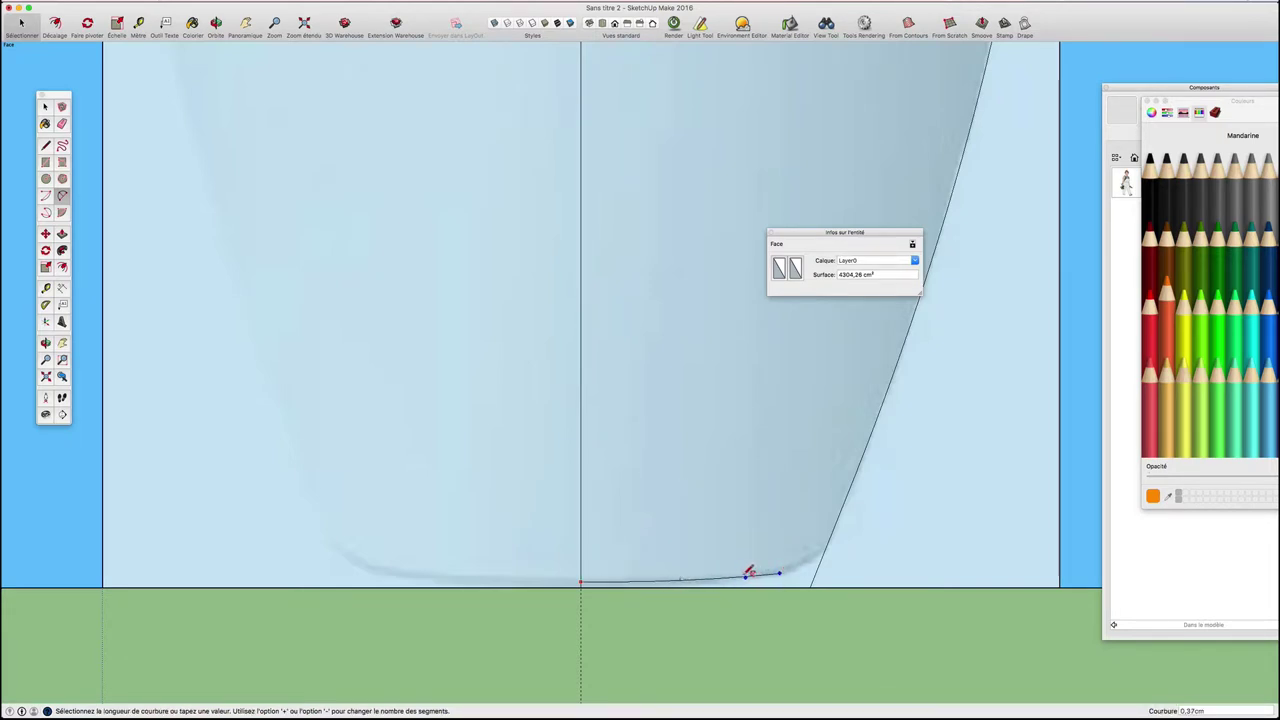
left_click(757, 573)
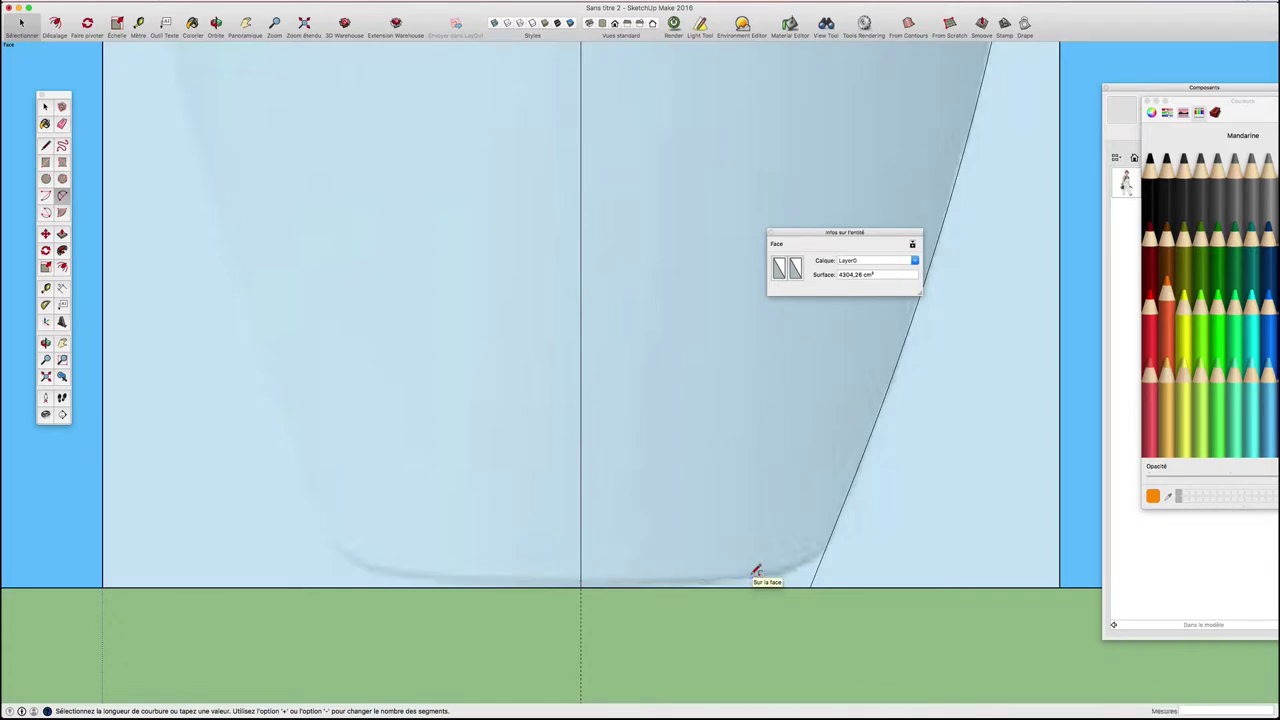
Step: Round the bottom corner with a small arc and run a line along the ground to the axis
left_click(822, 542)
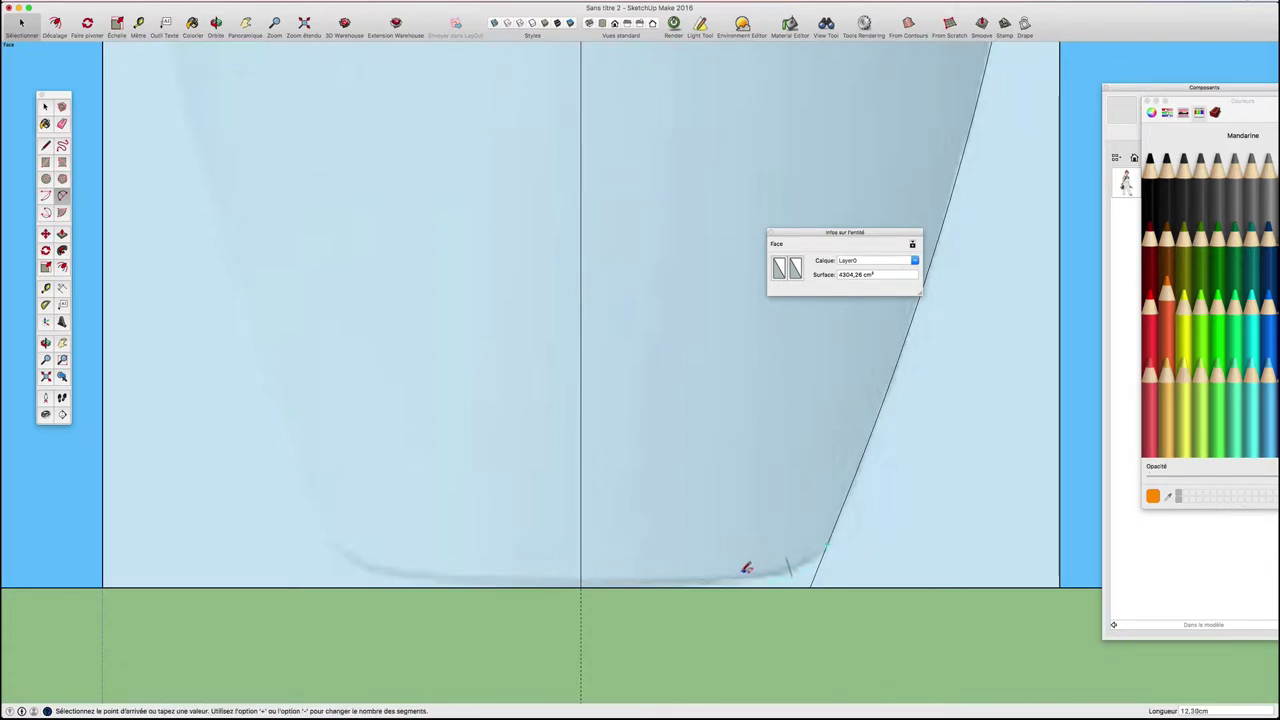
left_click(724, 577)
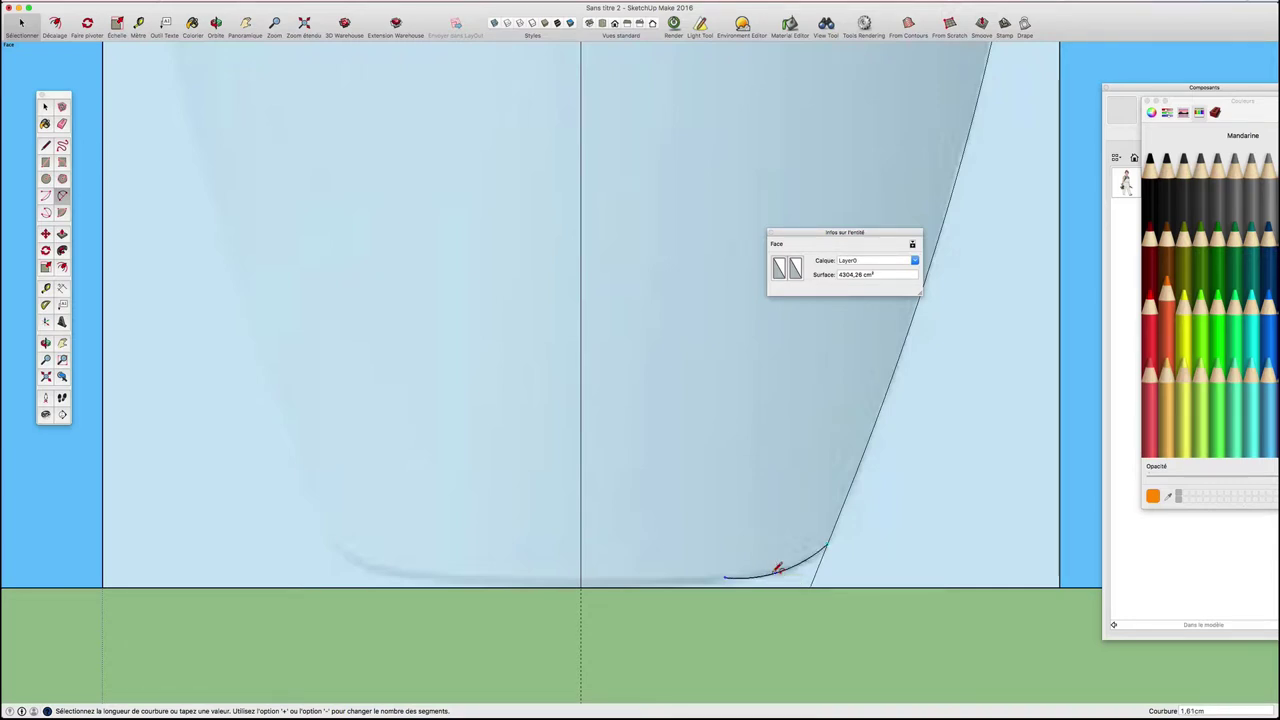
left_click(778, 568)
key("l")
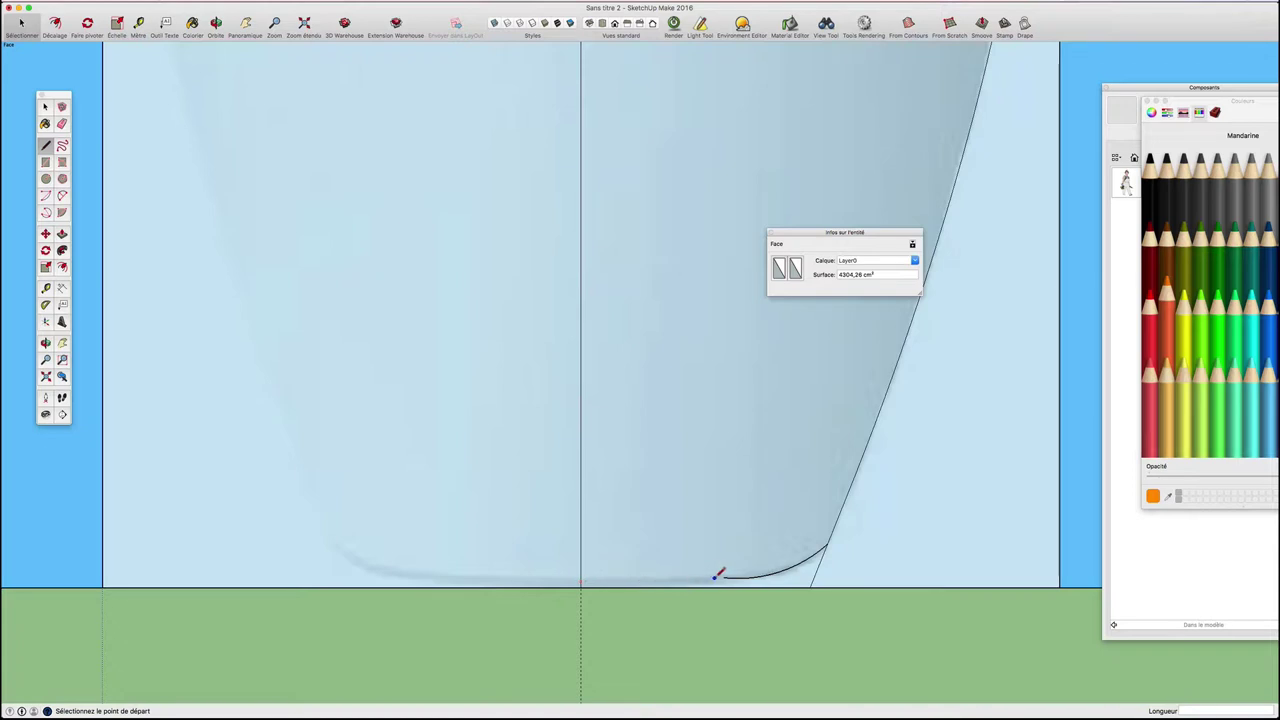
left_click(724, 577)
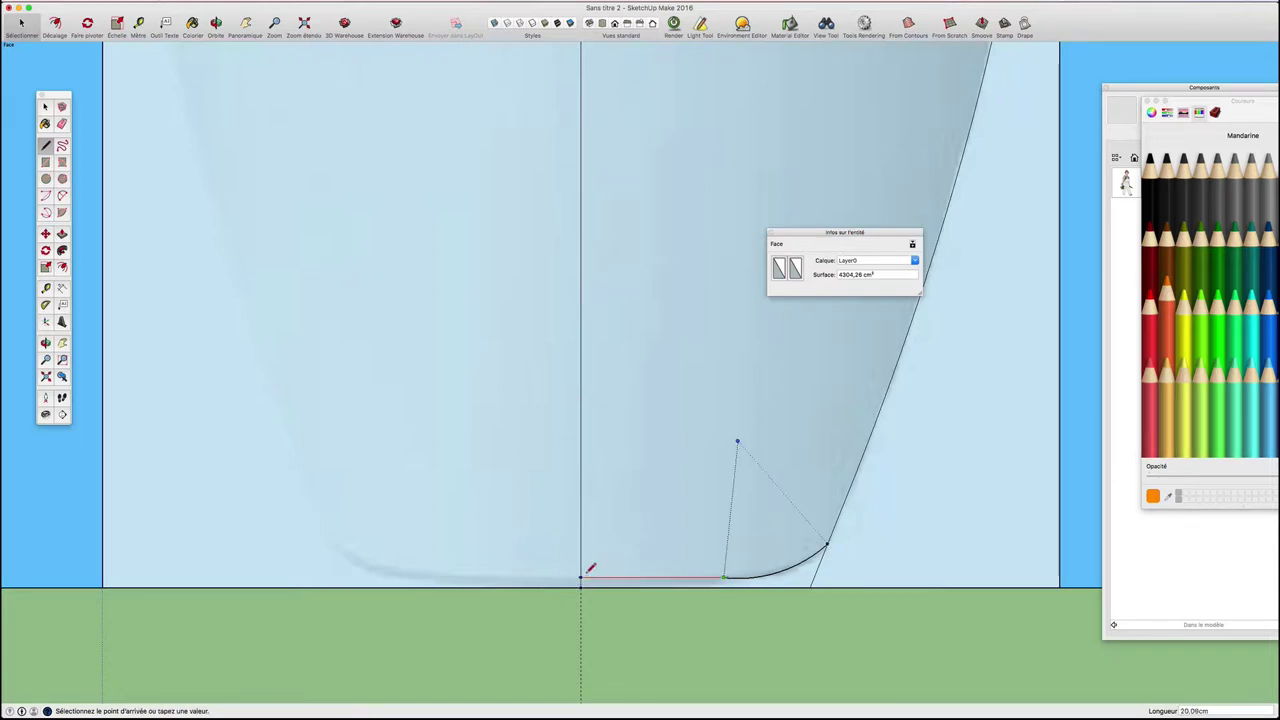
left_click(582, 577)
scroll(645, 561, "down", 1)
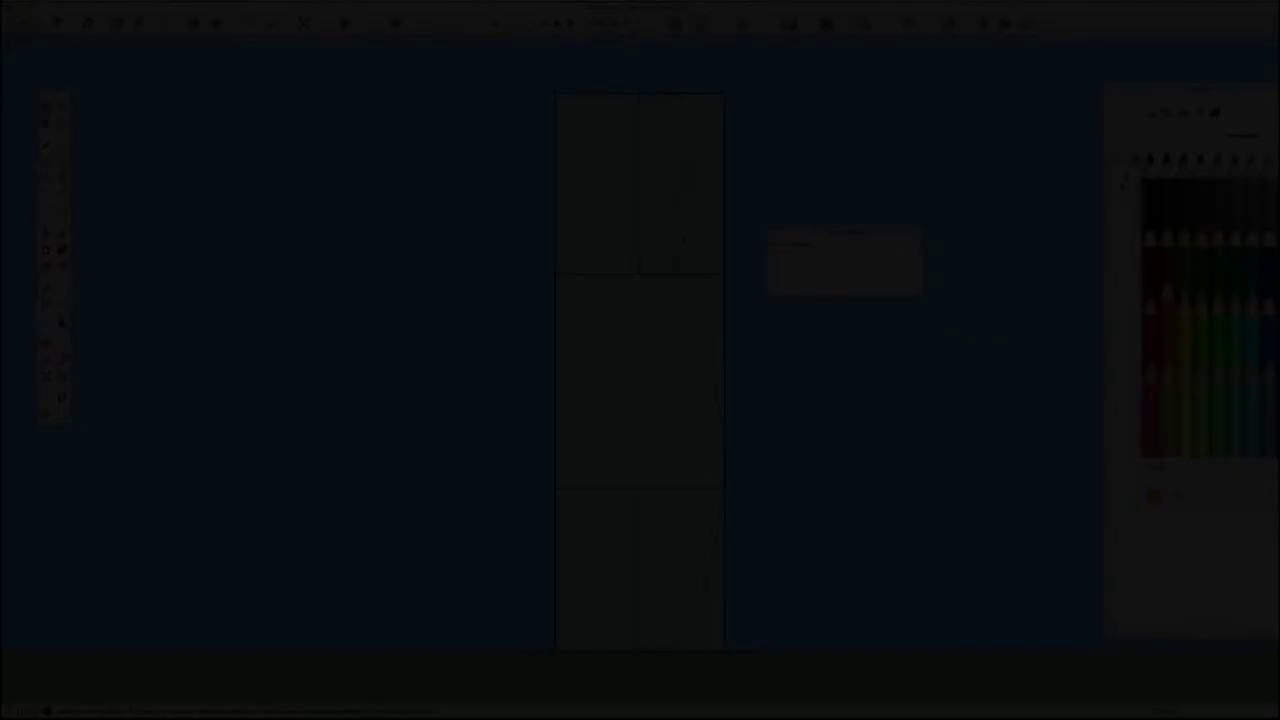
Step: Erase the top, middle and bottom faces and edges left of the centre axis
key("l")
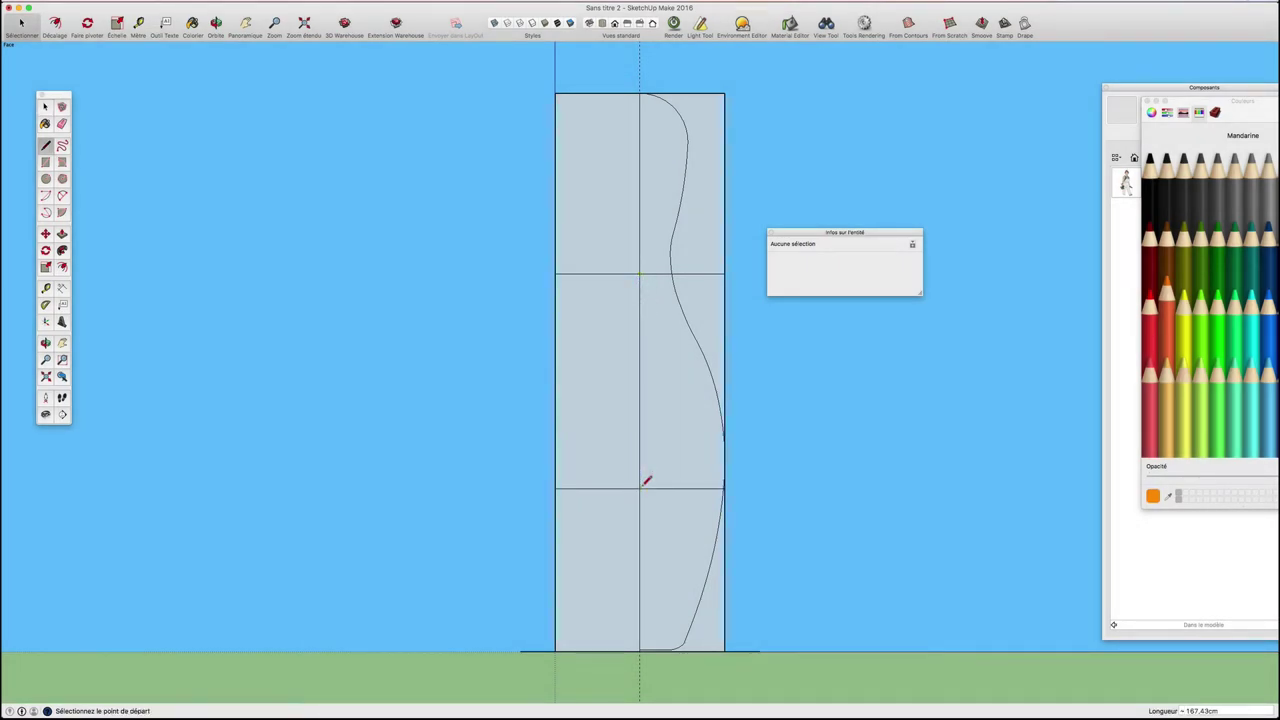
middle_click_drag(647, 478, 676, 201)
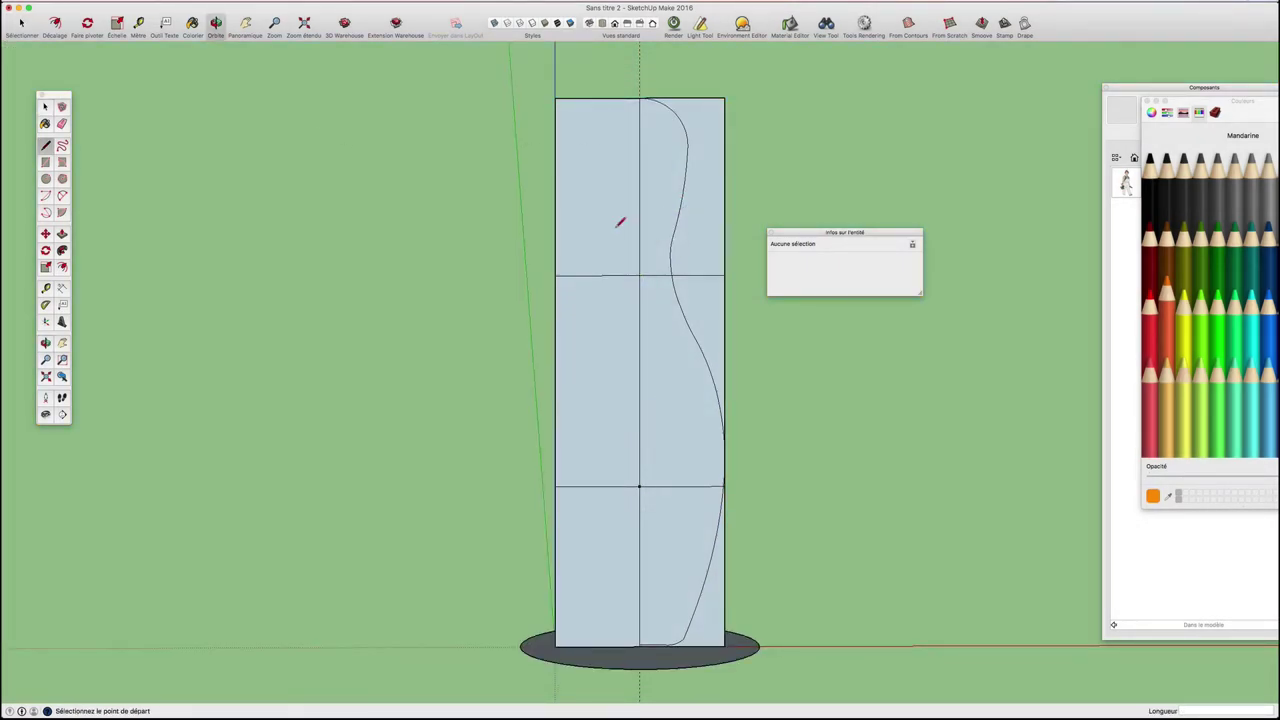
key("e")
left_click(594, 101)
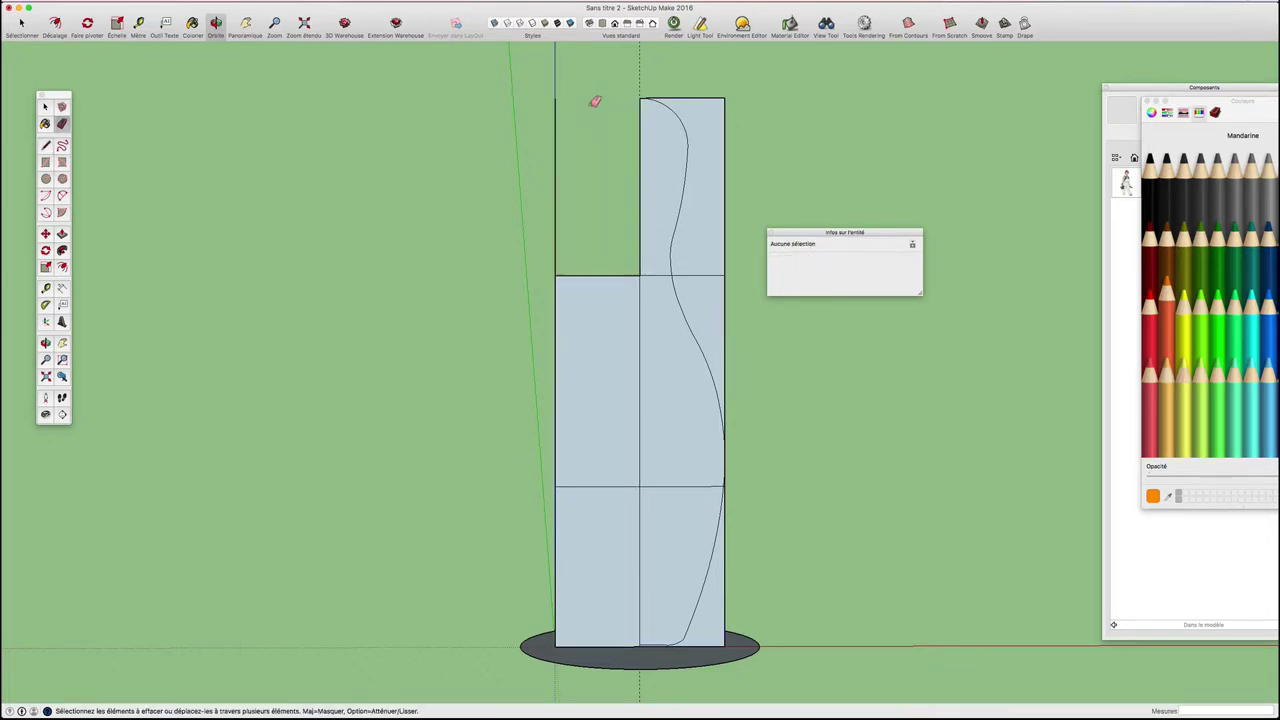
left_click(556, 140)
left_click(592, 285)
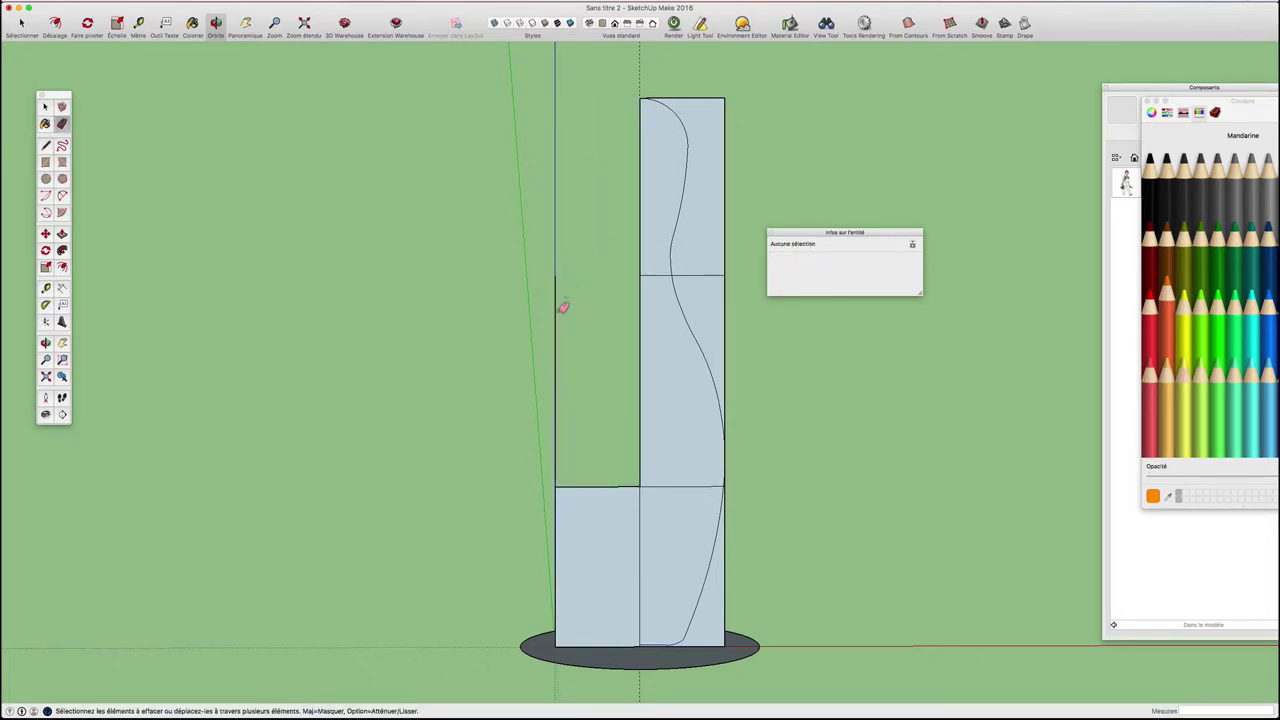
left_click(588, 487)
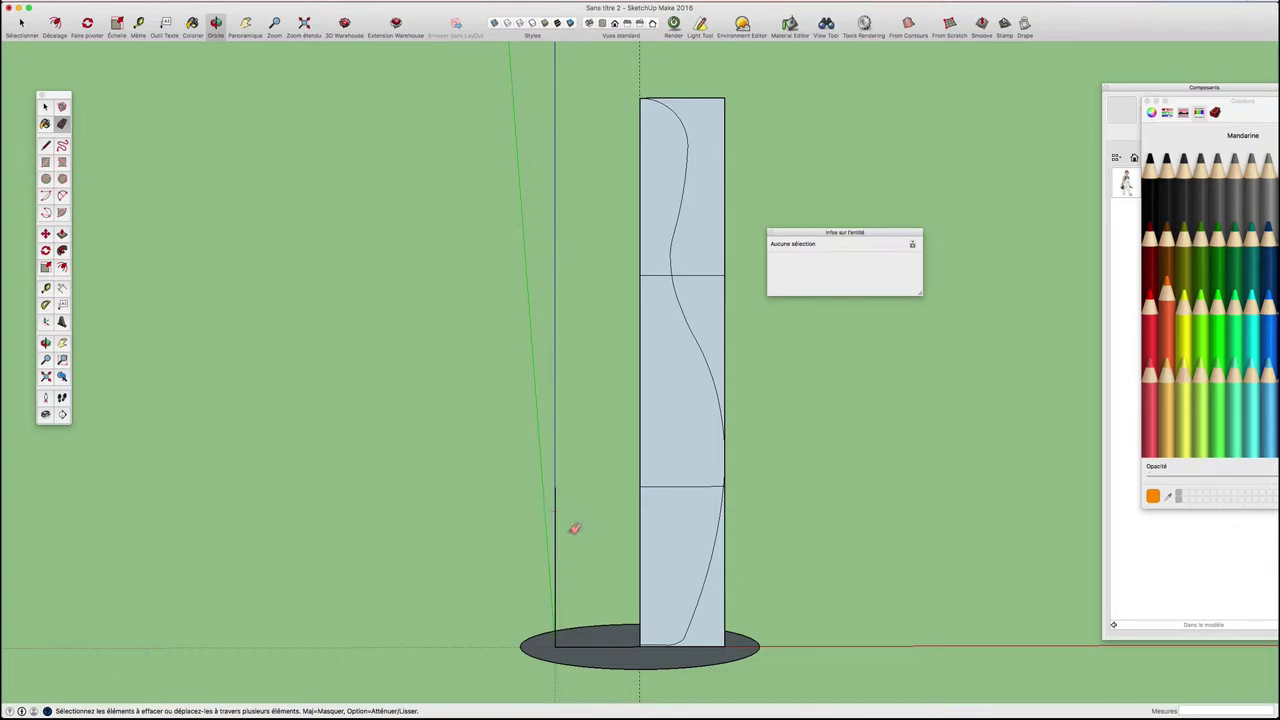
left_click(556, 570)
Step: Erase the top area and edges right of the curved outline
left_click(692, 98)
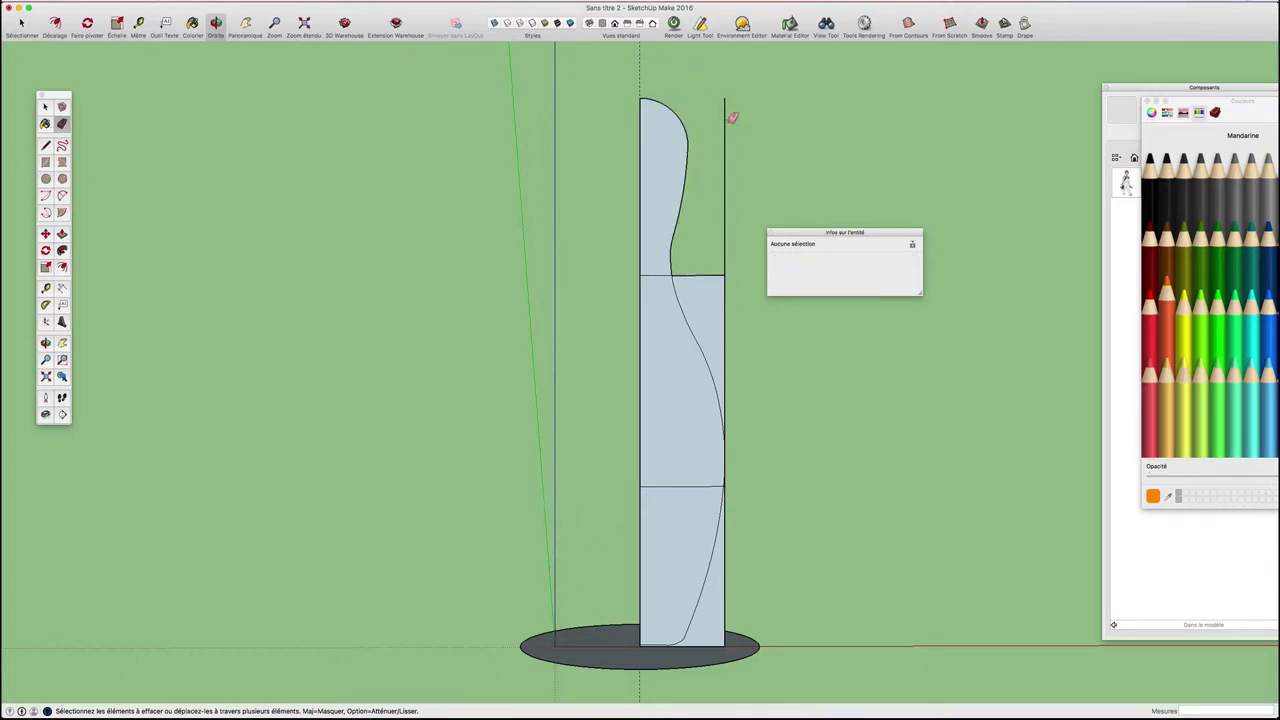
left_click(724, 112)
left_click_drag(718, 287, 743, 386)
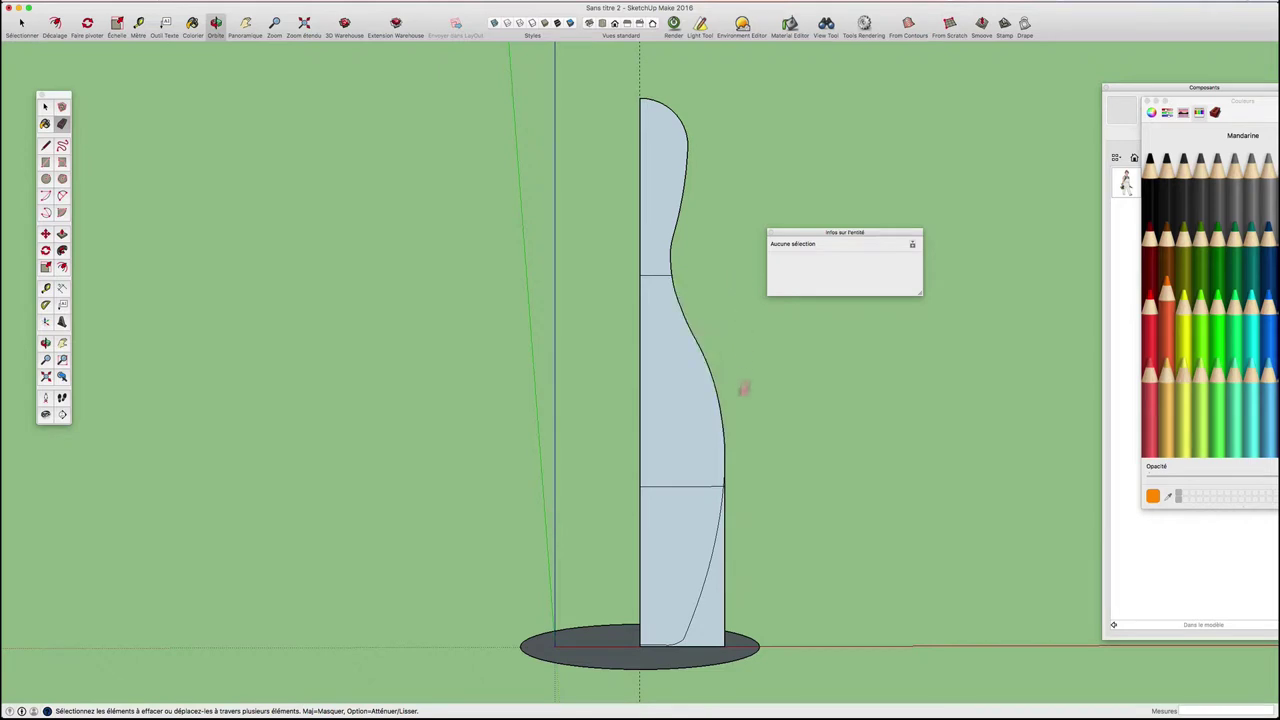
left_click(725, 535)
scroll(716, 487, "up", 1)
scroll(716, 487, "up", 3)
scroll(714, 487, "up", 3)
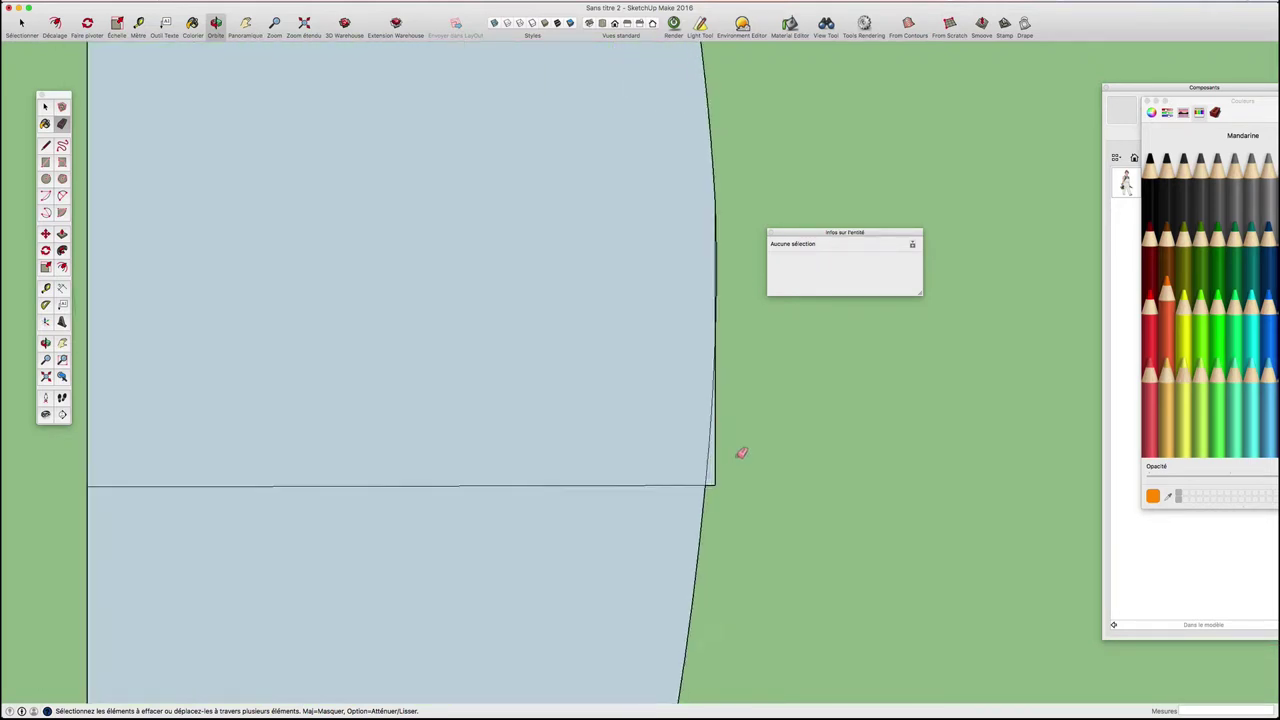
scroll(710, 487, "up", 2)
scroll(750, 468, "down", 3)
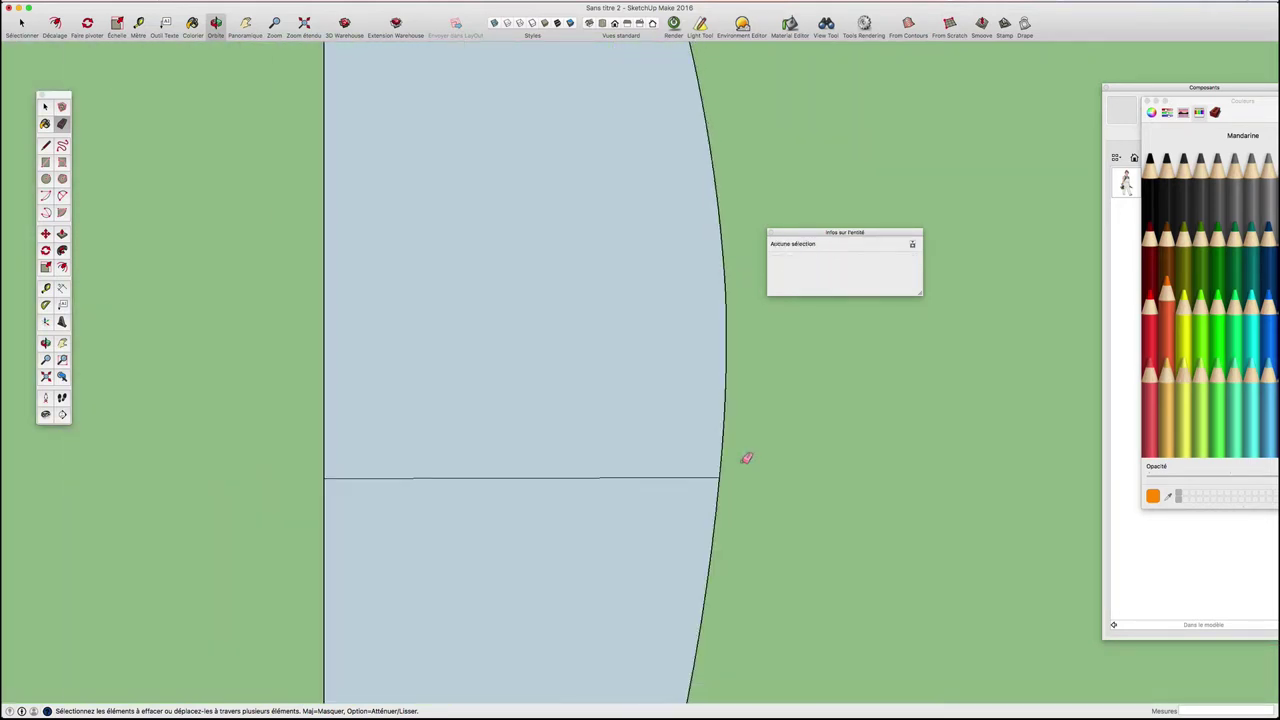
scroll(742, 457, "down", 3)
scroll(646, 400, "down", 3)
scroll(640, 380, "down", 2)
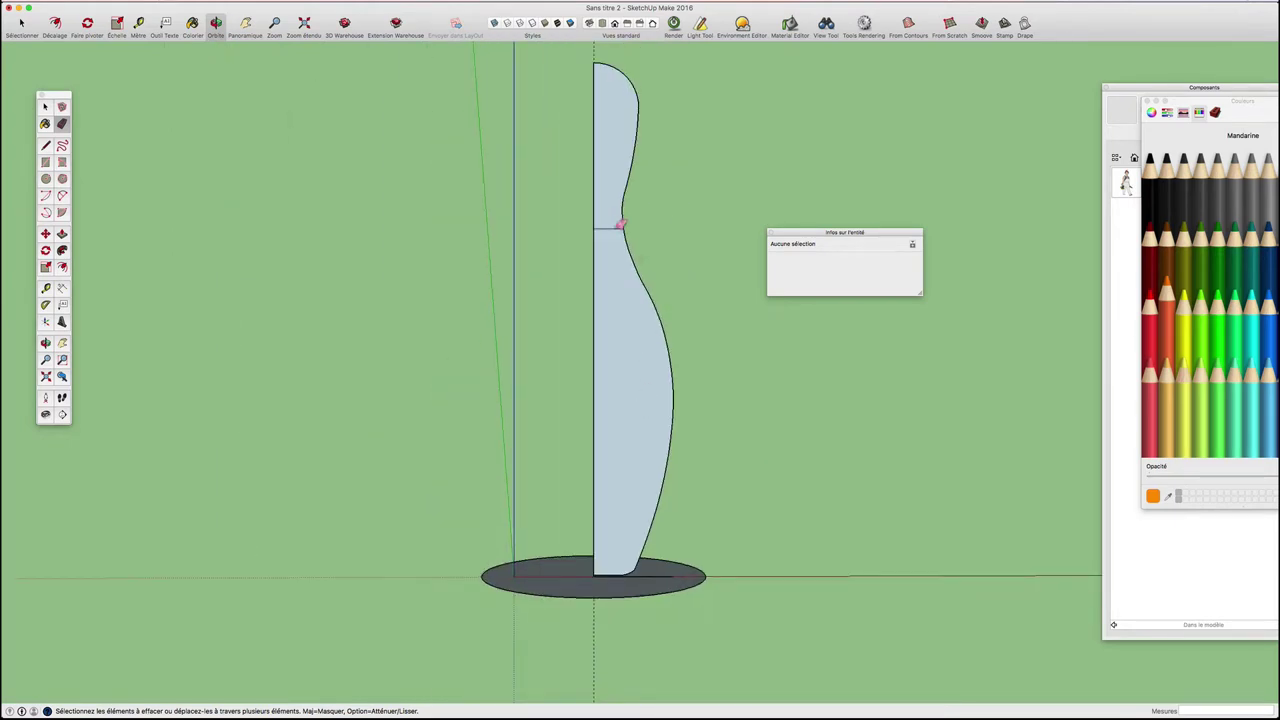
scroll(610, 230, "down", 2)
scroll(643, 191, "up", 2)
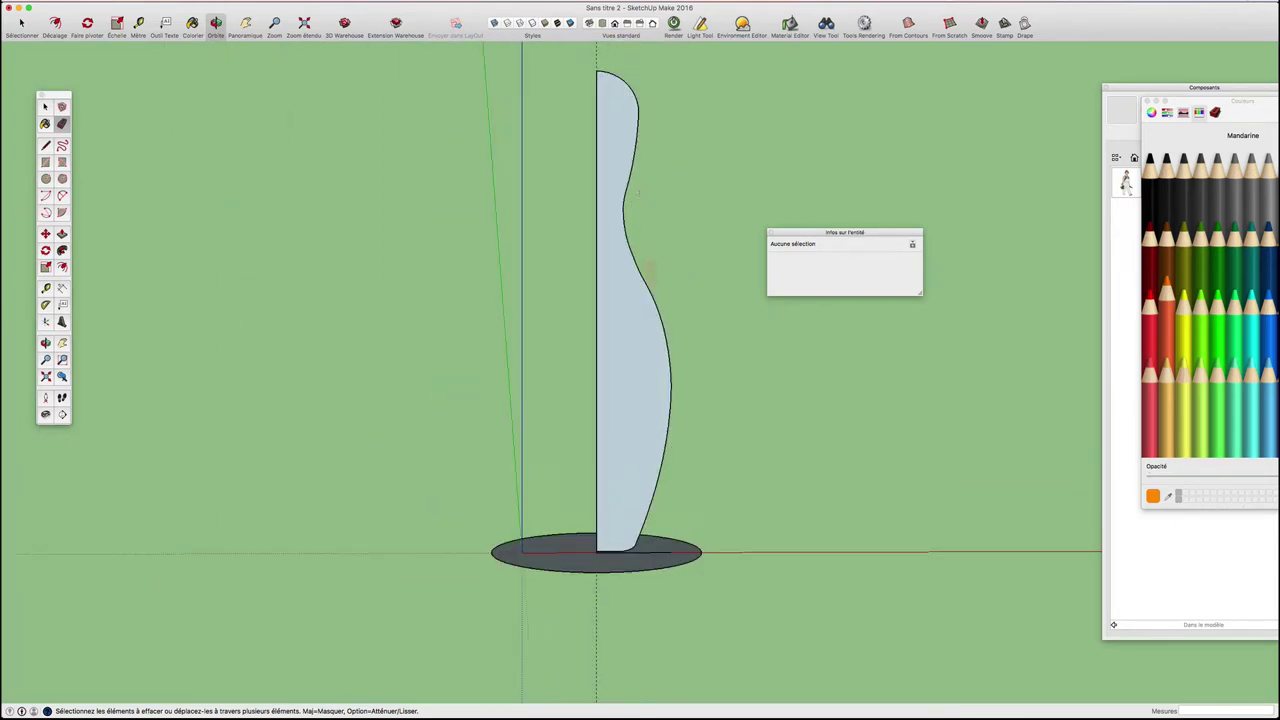
scroll(660, 560, "up", 1)
scroll(657, 566, "up", 3)
scroll(617, 529, "up", 1)
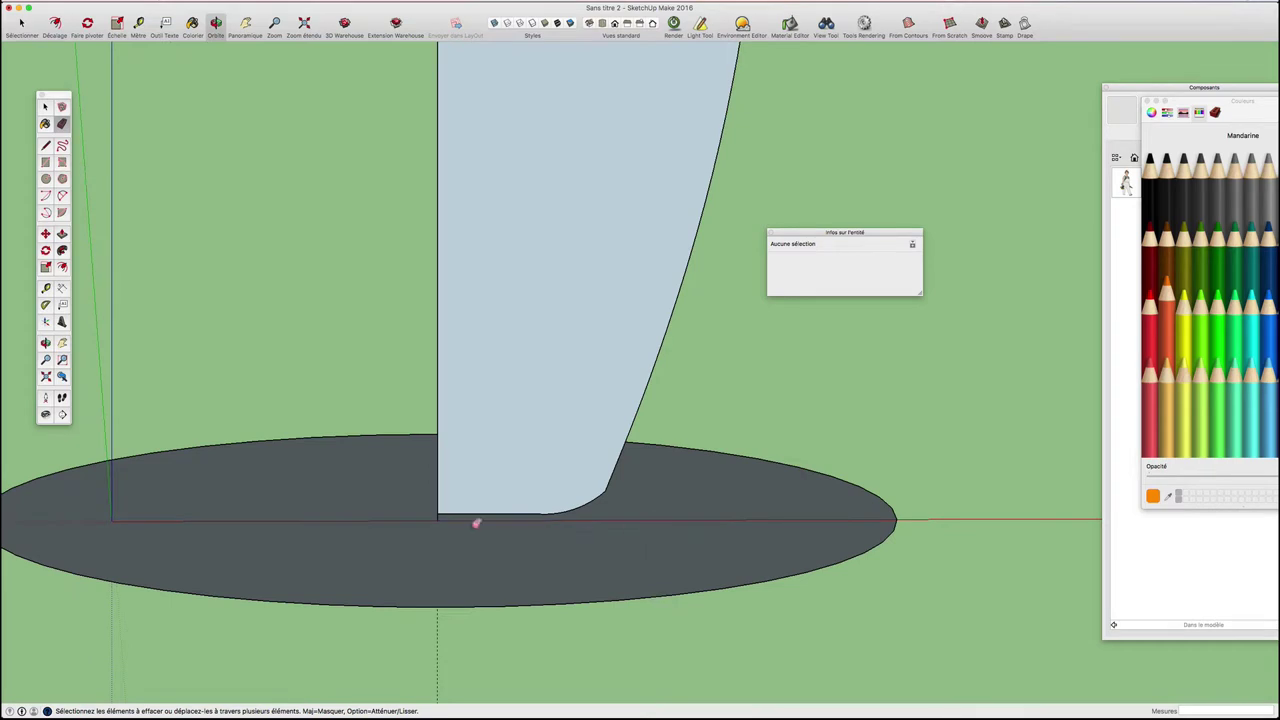
scroll(476, 523, "up", 2)
scroll(474, 523, "up", 3)
scroll(430, 495, "down", 2)
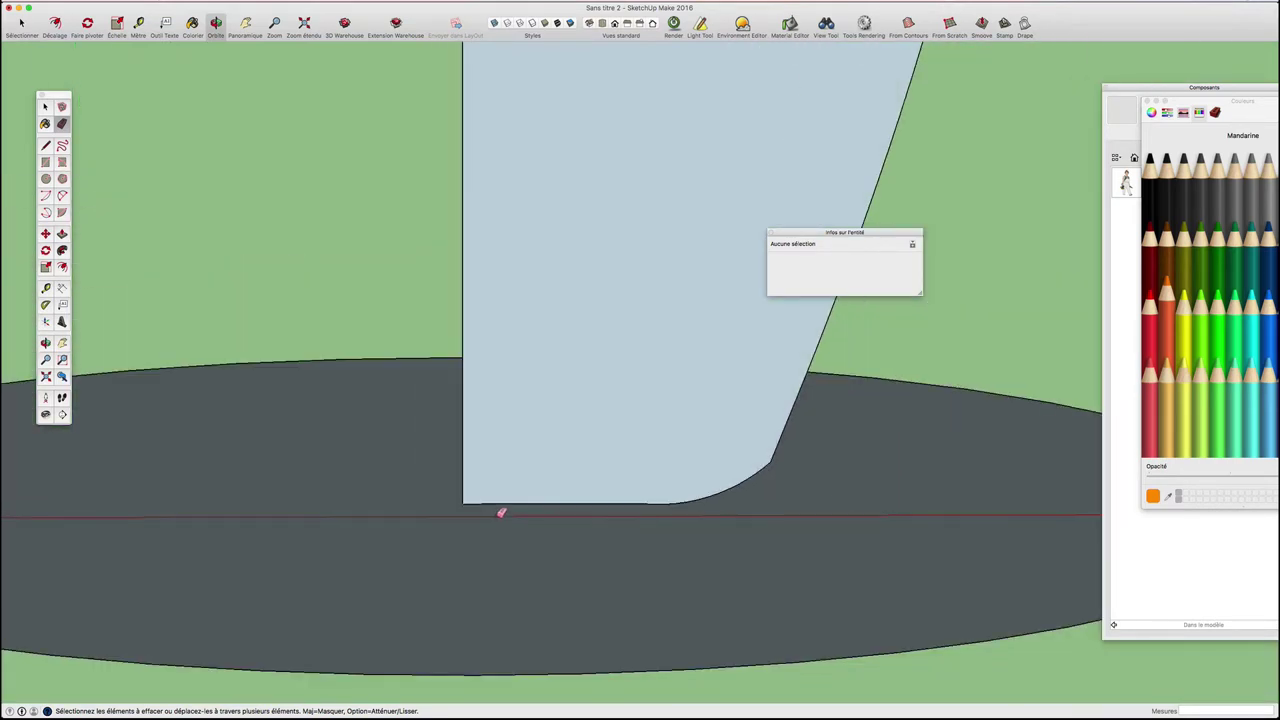
scroll(500, 512, "down", 2)
scroll(510, 505, "down", 2)
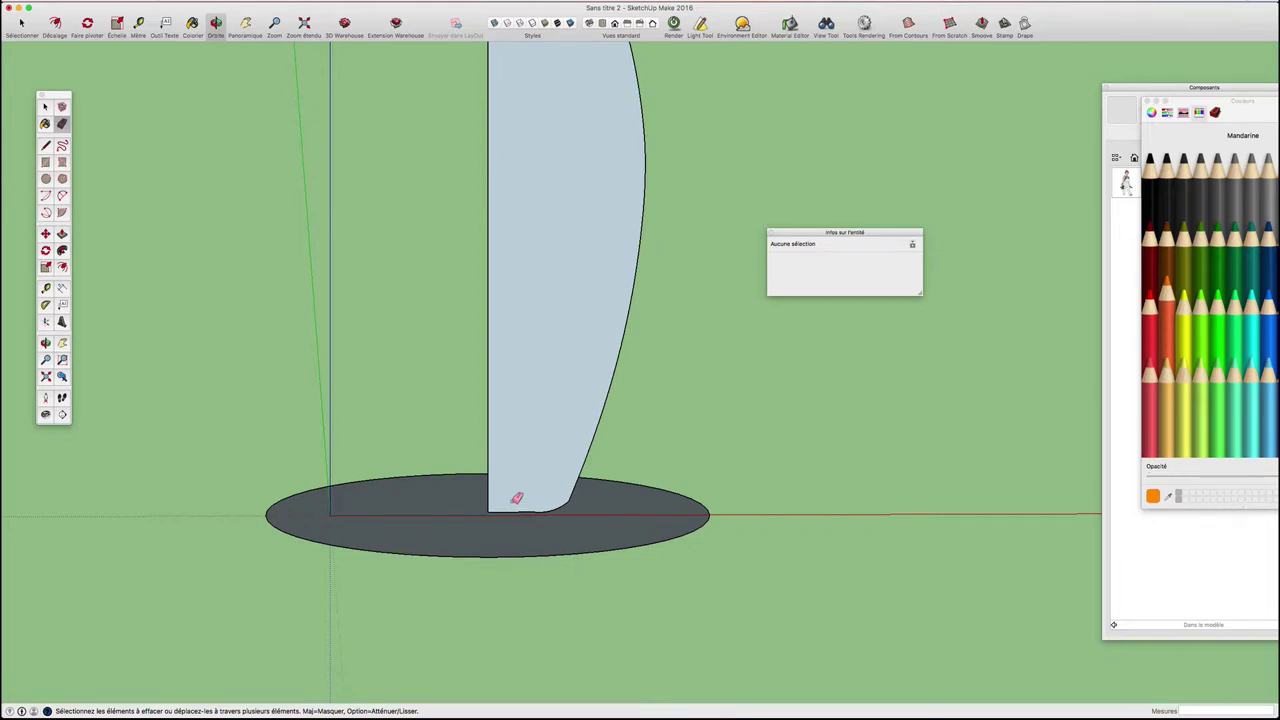
scroll(606, 354, "down", 1)
scroll(606, 354, "down", 1)
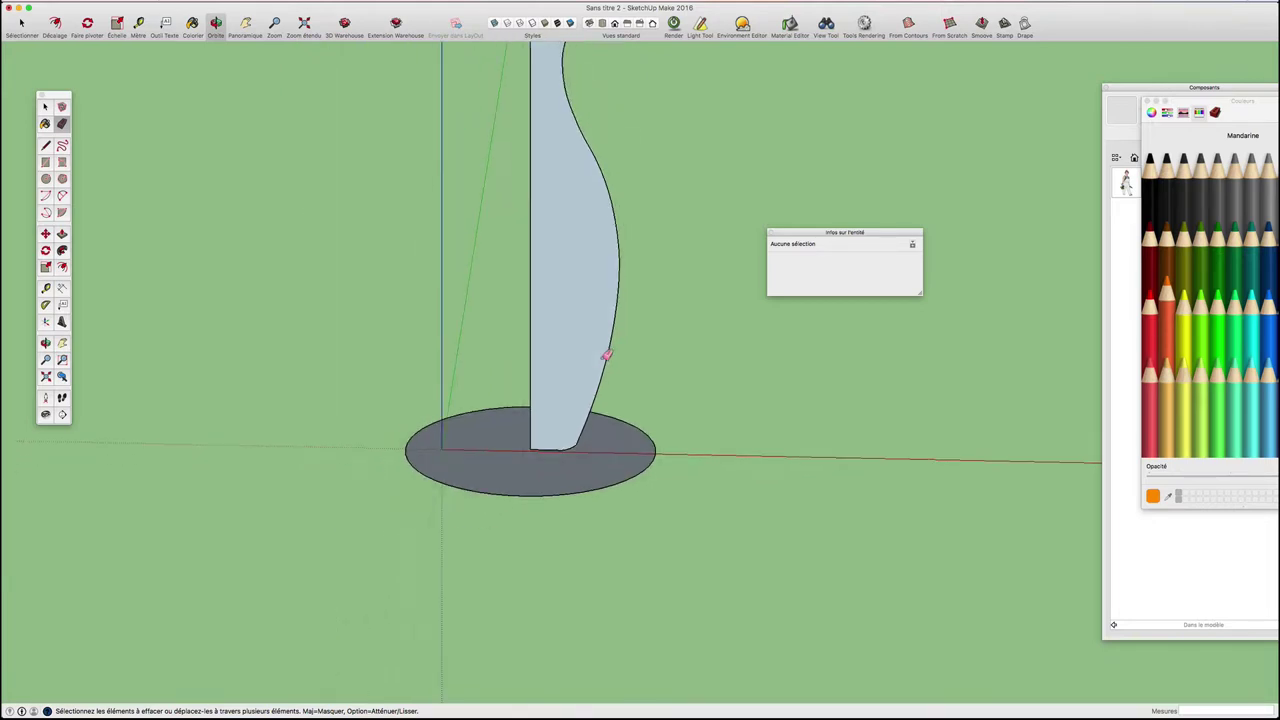
mouse_move(613, 261)
middle_mouse_down()
mouse_move(602, 330)
mouse_move(651, 274)
middle_mouse_up()
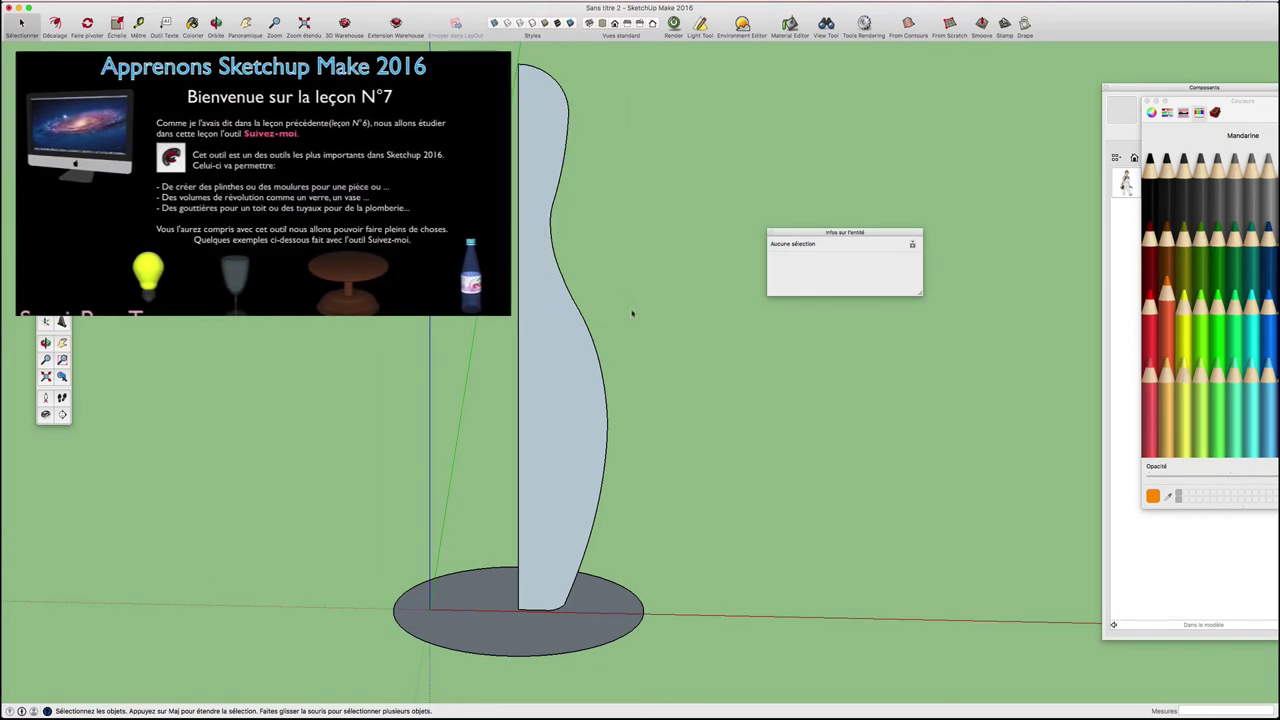
Step: Reverse the half-pin profile face with Inverser les faces so its white side faces out
mouse_move(590, 340)
middle_mouse_down()
mouse_move(477, 423)
mouse_move(586, 351)
middle_mouse_up()
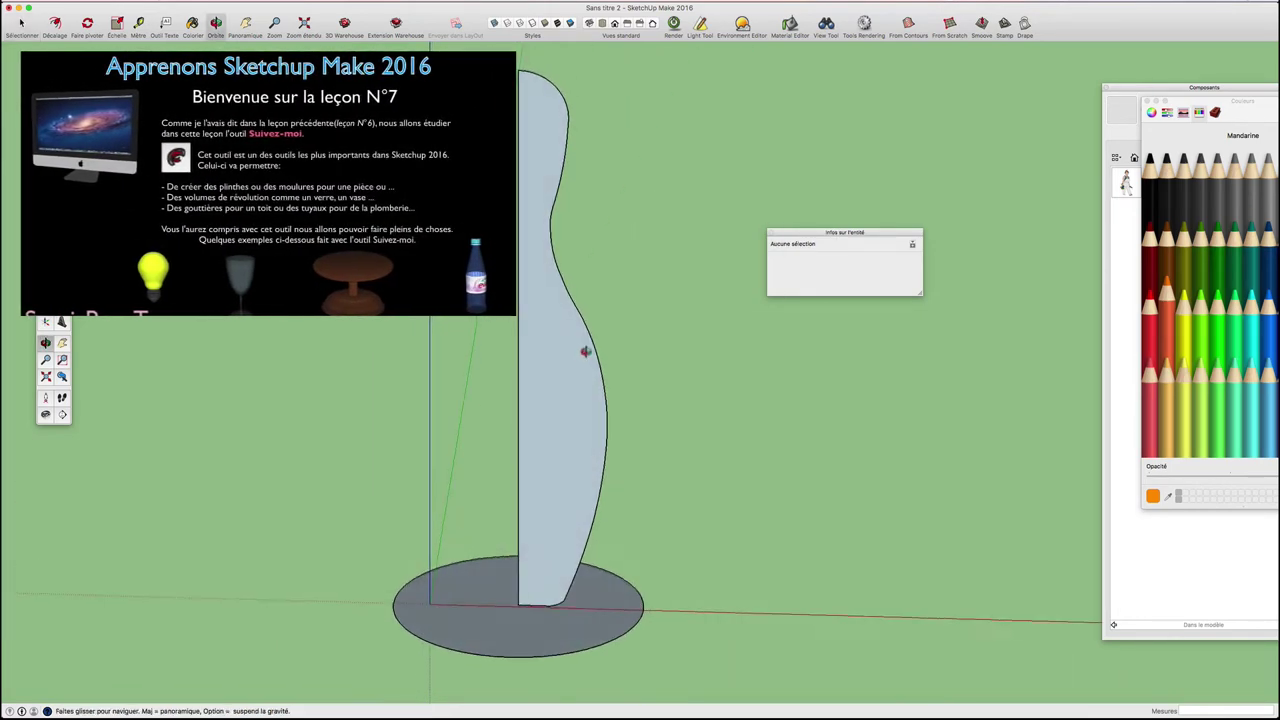
scroll(586, 351, "up", 2)
double_click(566, 364)
right_click(565, 364)
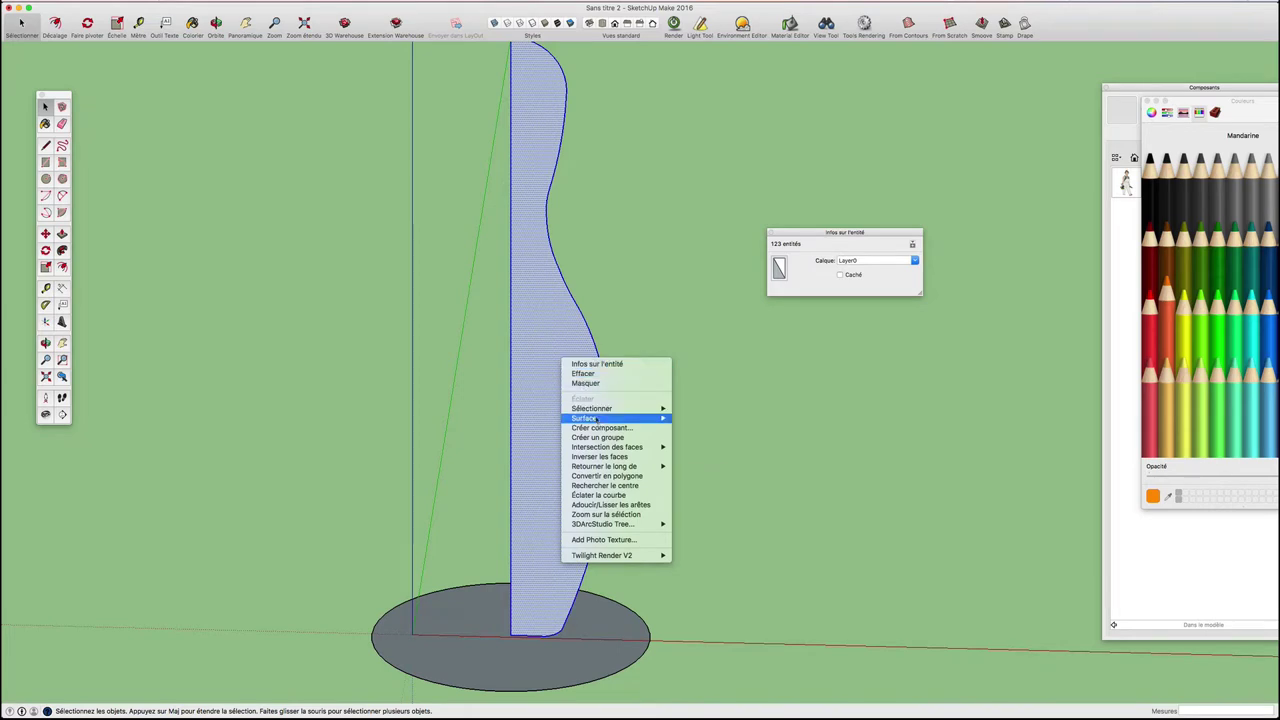
left_click(598, 456)
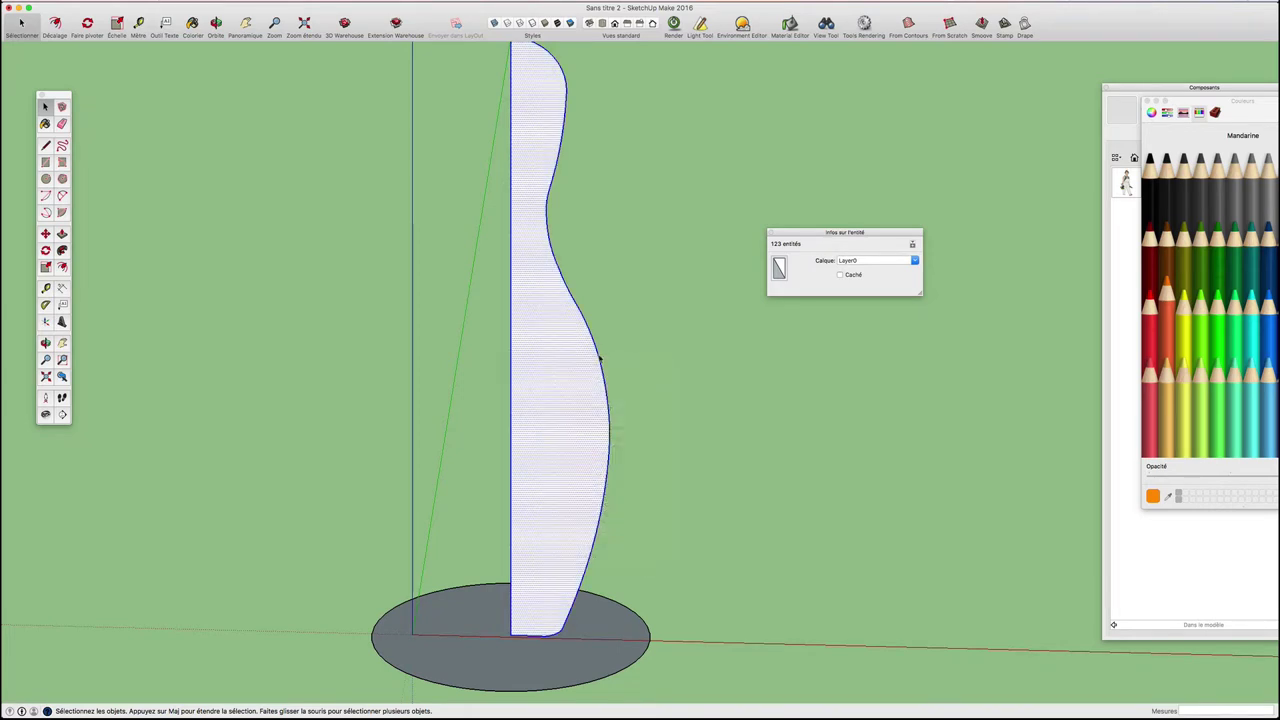
Step: Select the round base disc face as the sweep path
scroll(649, 370, "up", 1)
scroll(651, 368, "up", 1)
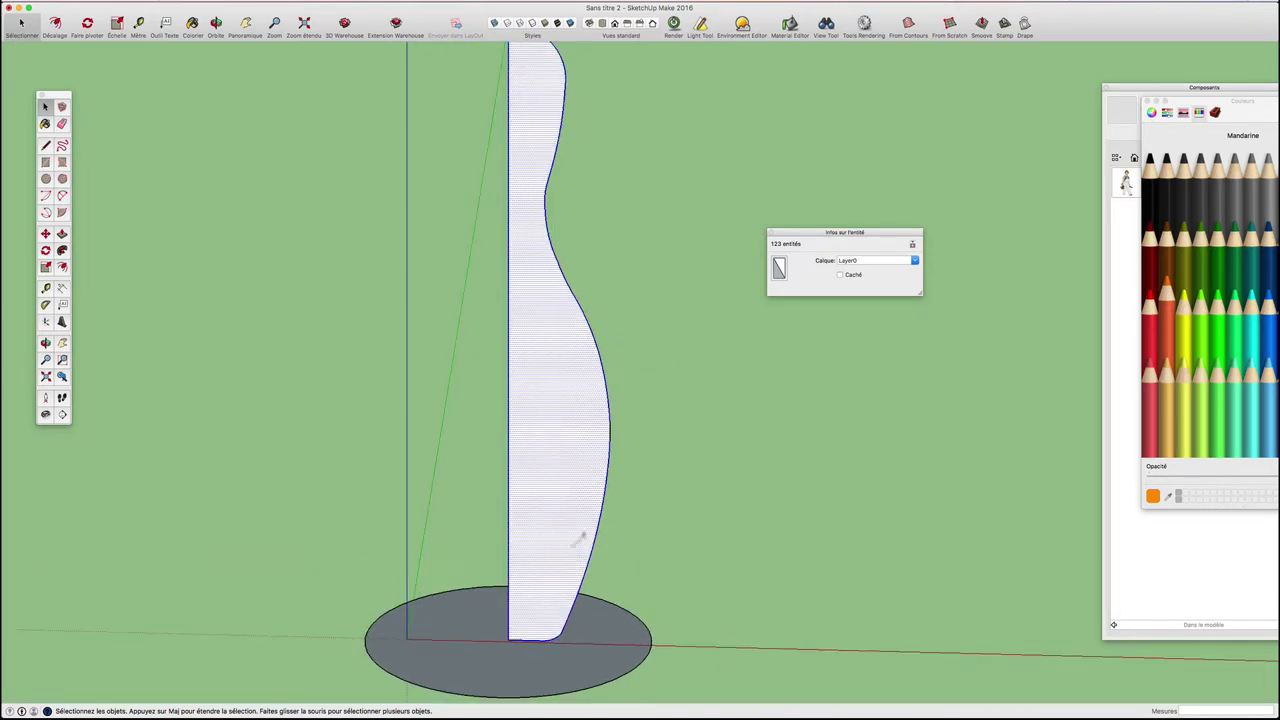
left_click(469, 617)
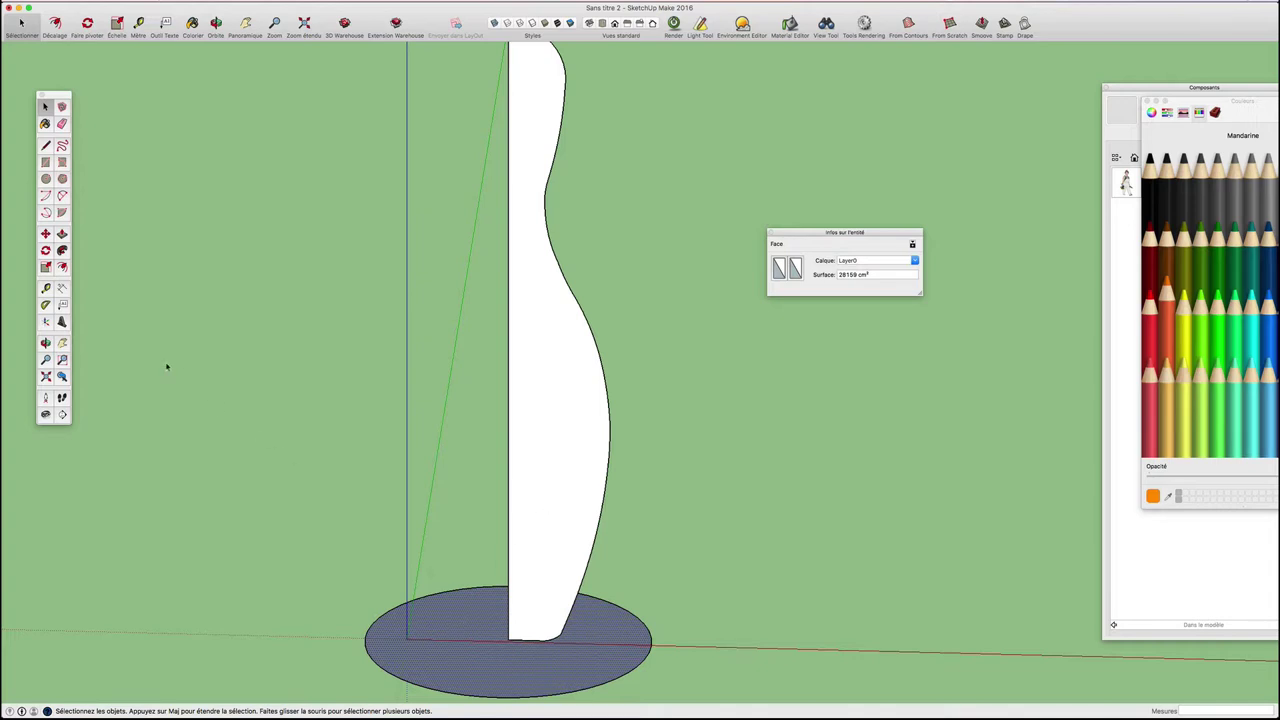
Step: Sweep the profile face around the disc with Follow Me into a solid pin
left_click(63, 251)
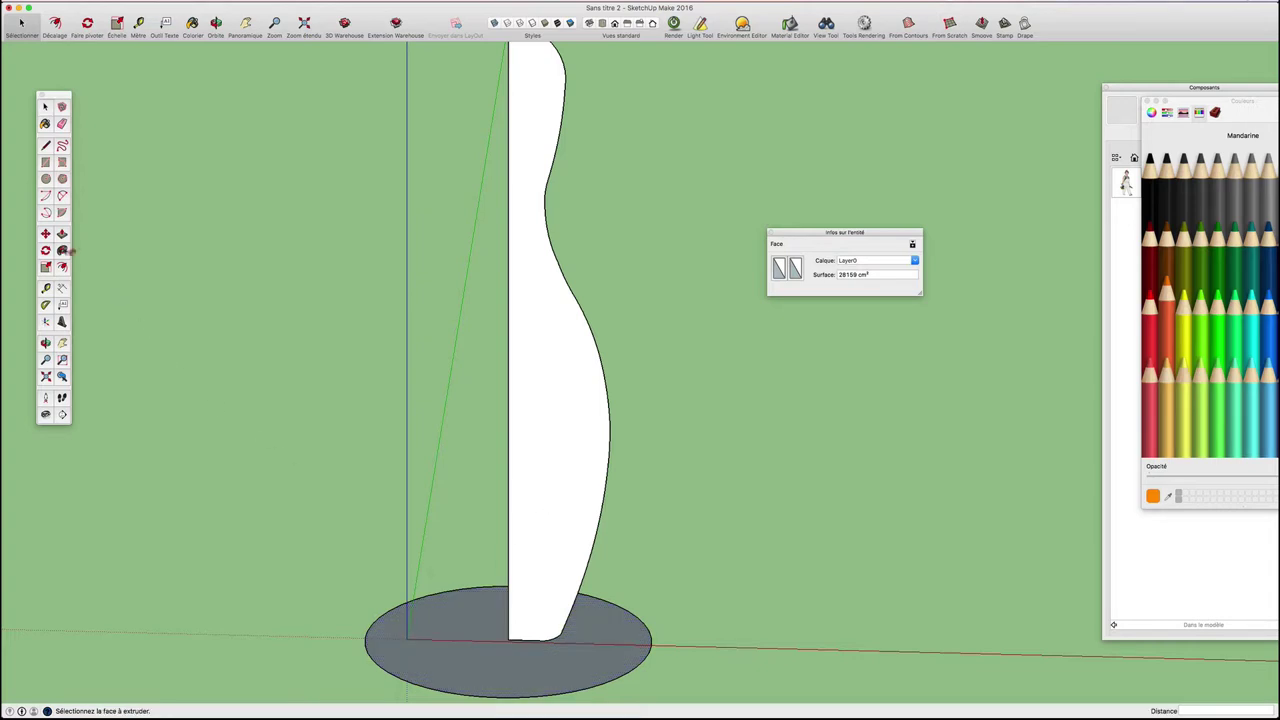
left_click(536, 374)
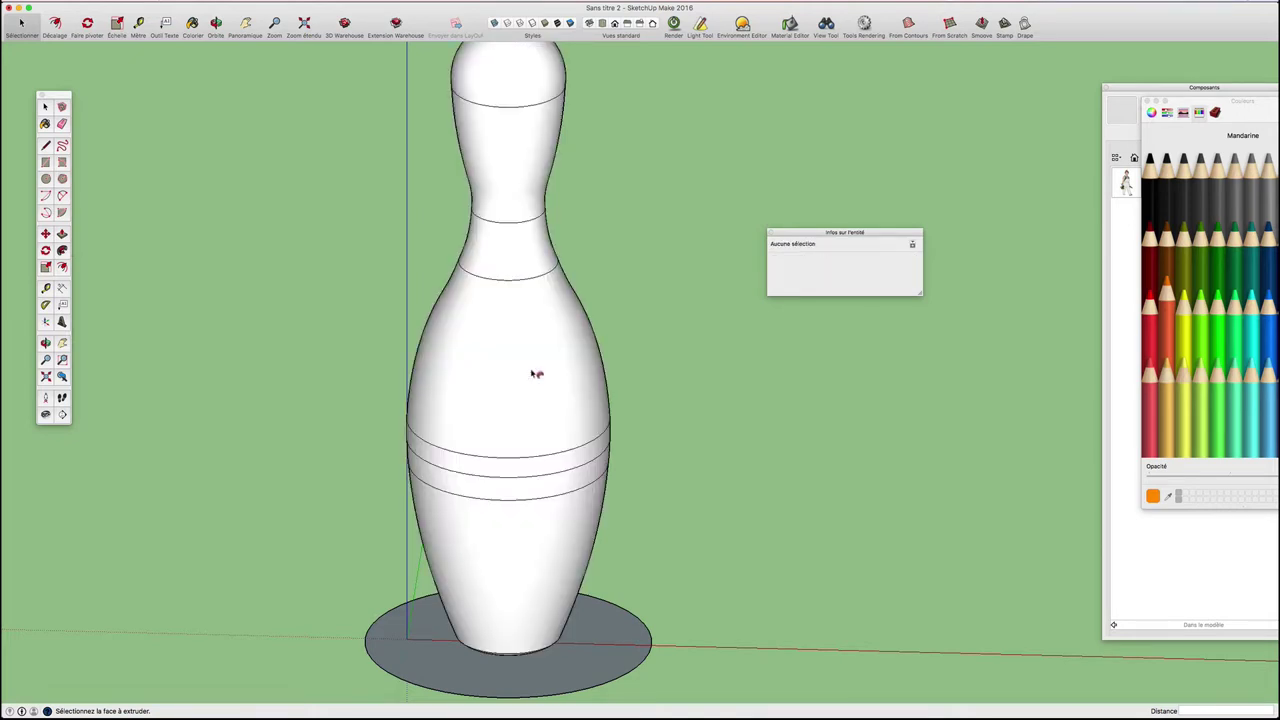
scroll(534, 369, "down", 3)
mouse_move(534, 369)
middle_mouse_down()
mouse_move(531, 346)
mouse_move(523, 380)
middle_mouse_up()
scroll(521, 440, "up", 3)
scroll(521, 440, "up", 2)
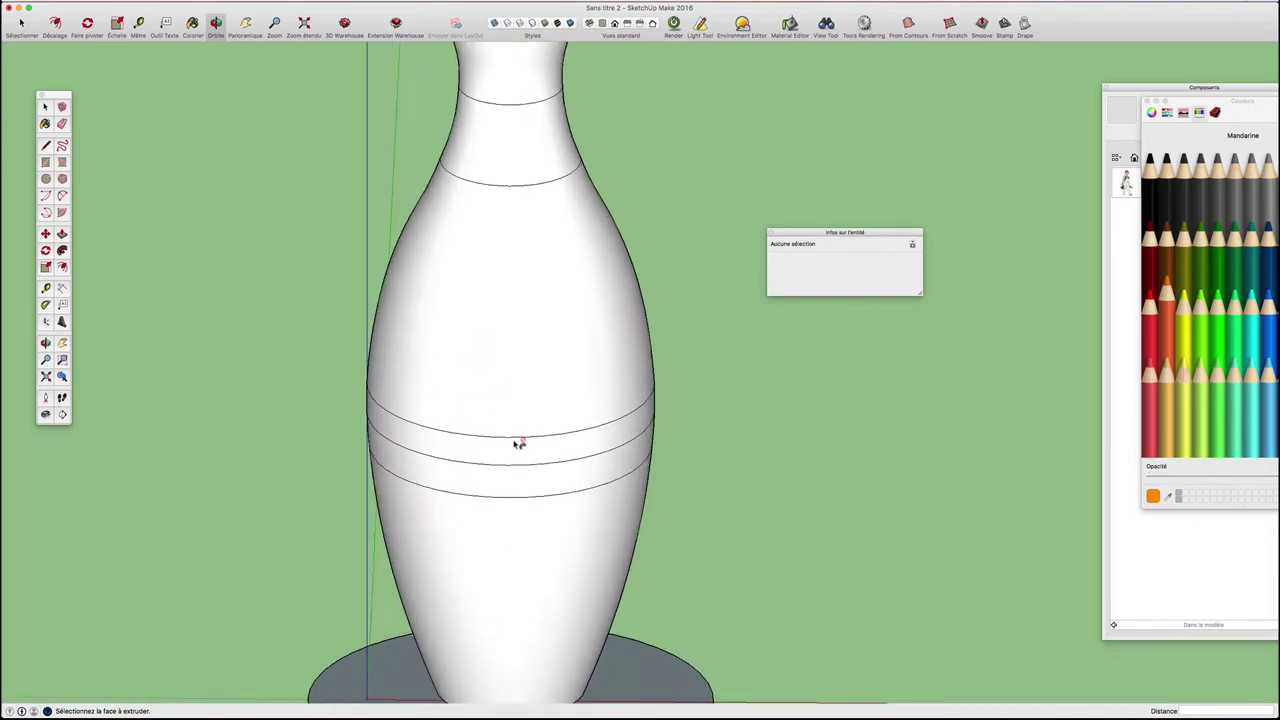
Step: Select the entire bowling pin mesh
key("e")
scroll(517, 427, "down", 3)
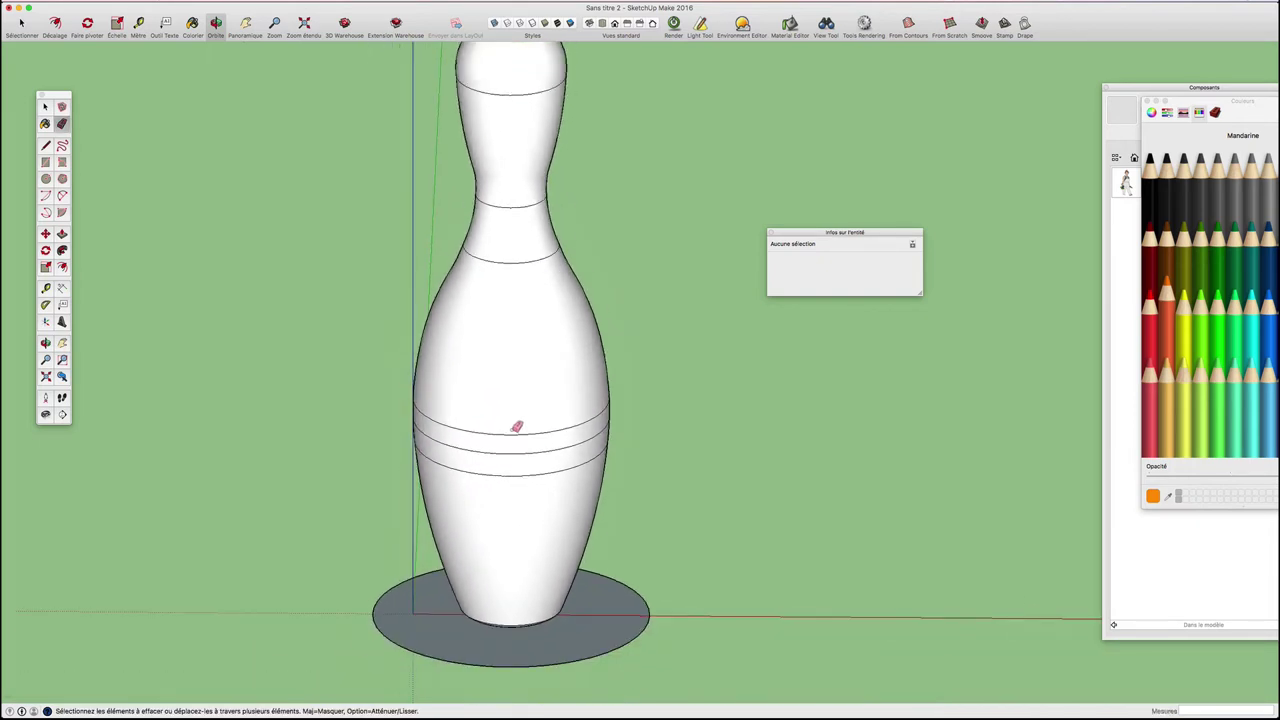
scroll(517, 427, "down", 1)
key("space")
triple_click(516, 357)
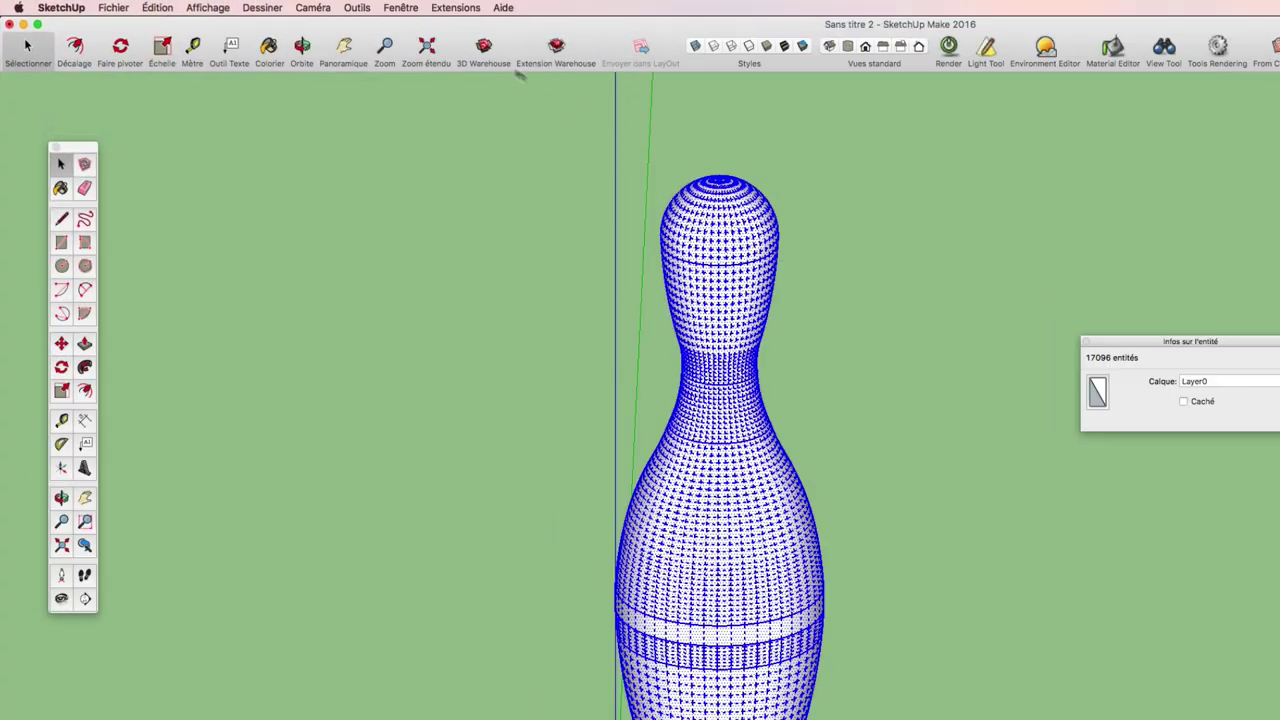
Step: Soften the pin's edges at 53° via Fenêtre > Adoucir les arêtes
left_click(401, 8)
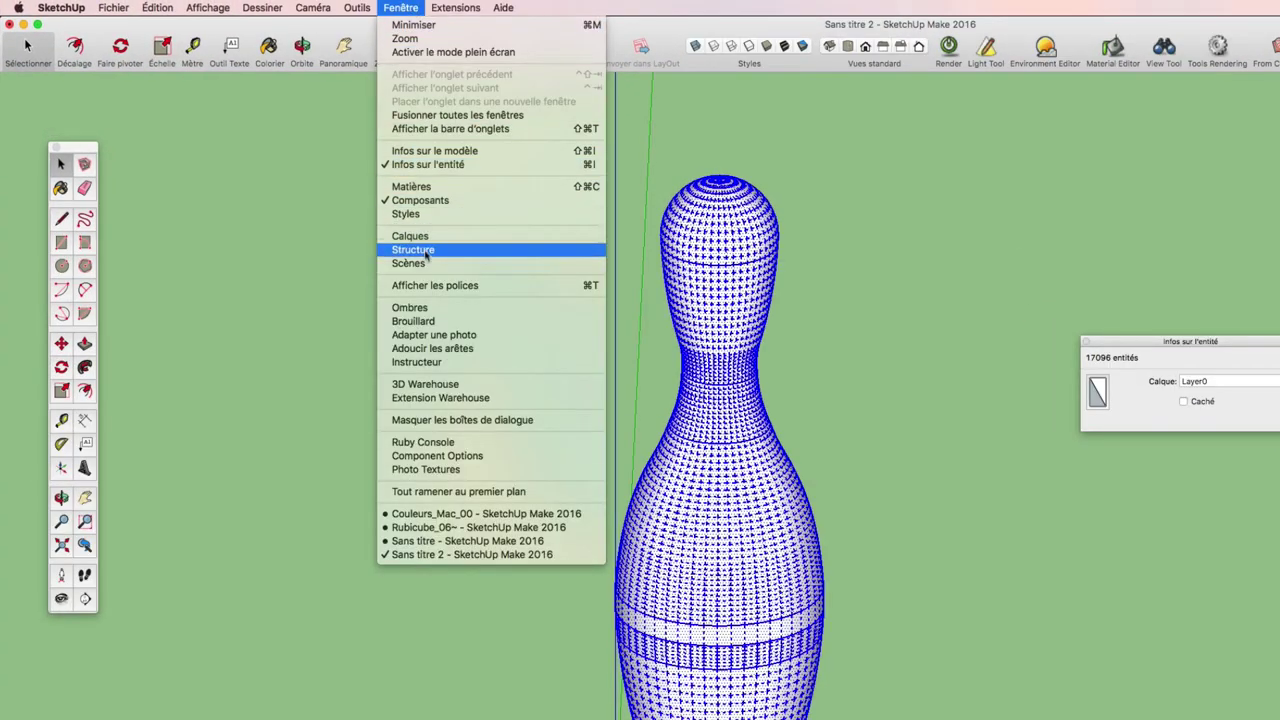
left_click(425, 348)
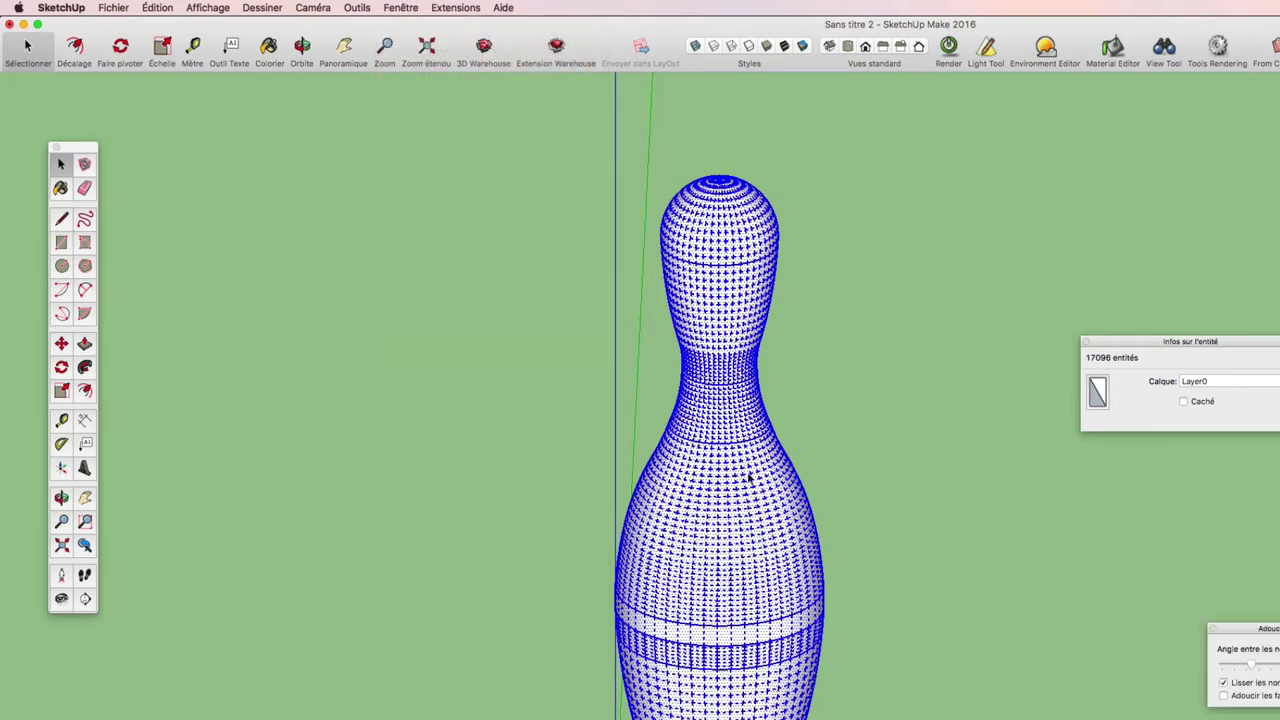
left_click(867, 474)
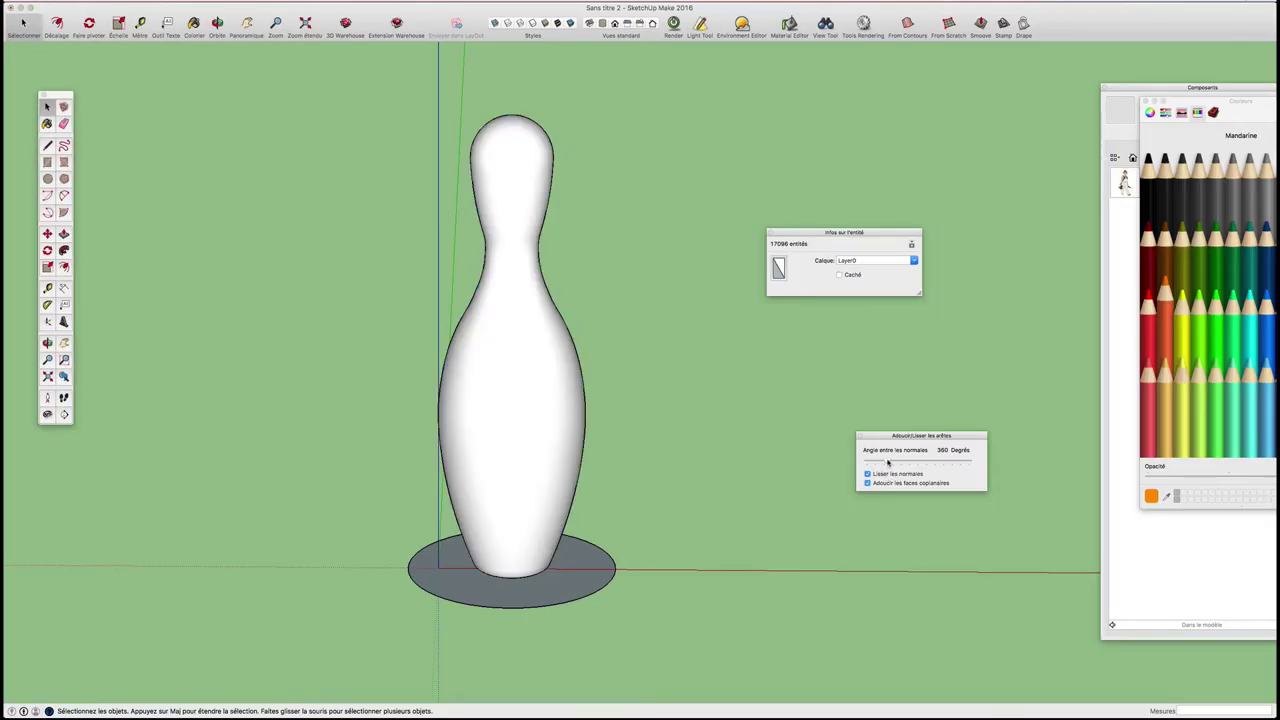
mouse_move(757, 380)
middle_mouse_down()
mouse_move(489, 380)
mouse_move(586, 401)
middle_mouse_up()
scroll(586, 401, "up", 3)
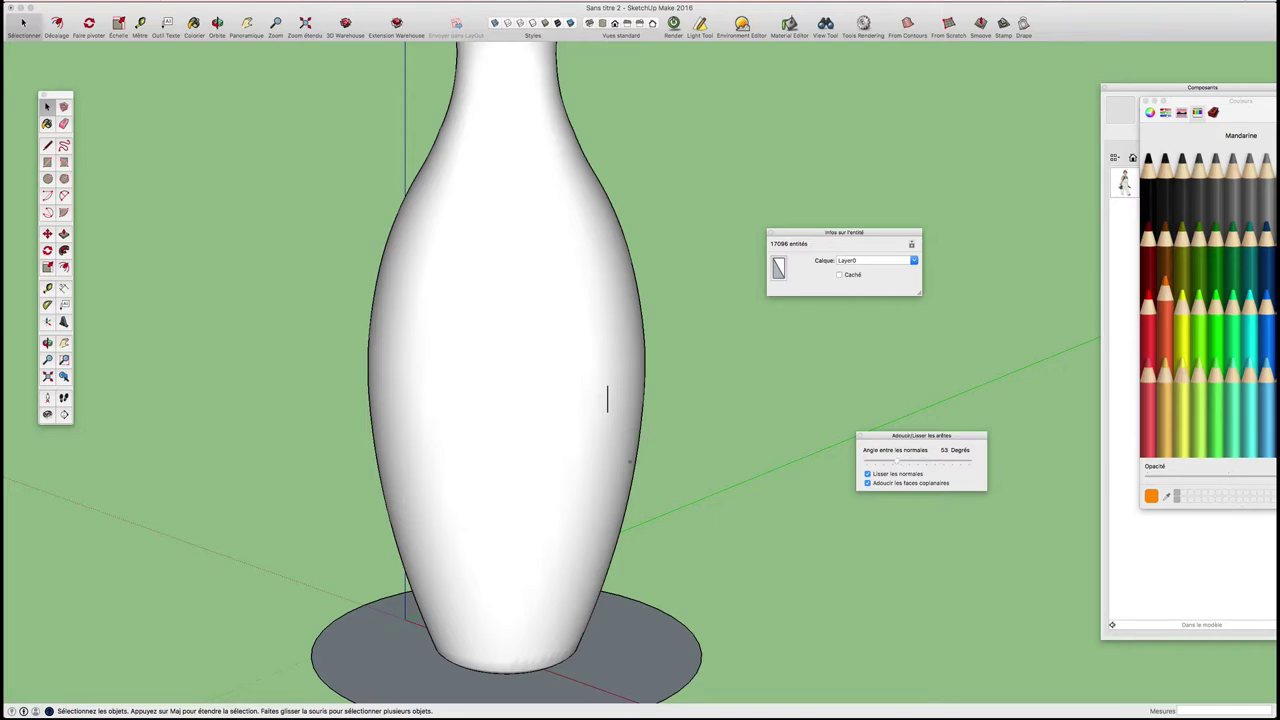
Step: Erase the stray short arc on the pin's side
mouse_move(630, 461)
middle_mouse_down()
mouse_move(809, 437)
mouse_move(754, 448)
middle_mouse_up()
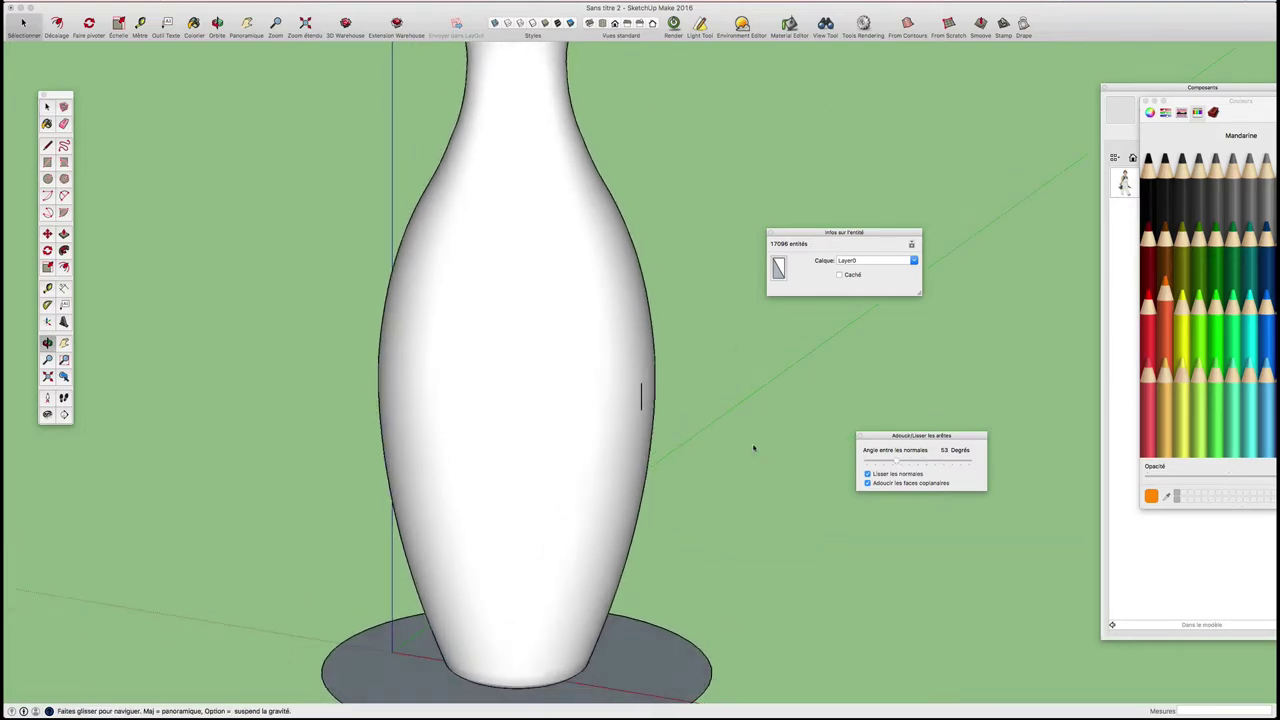
scroll(642, 401, "up", 3)
scroll(642, 401, "up", 1)
left_click(642, 401)
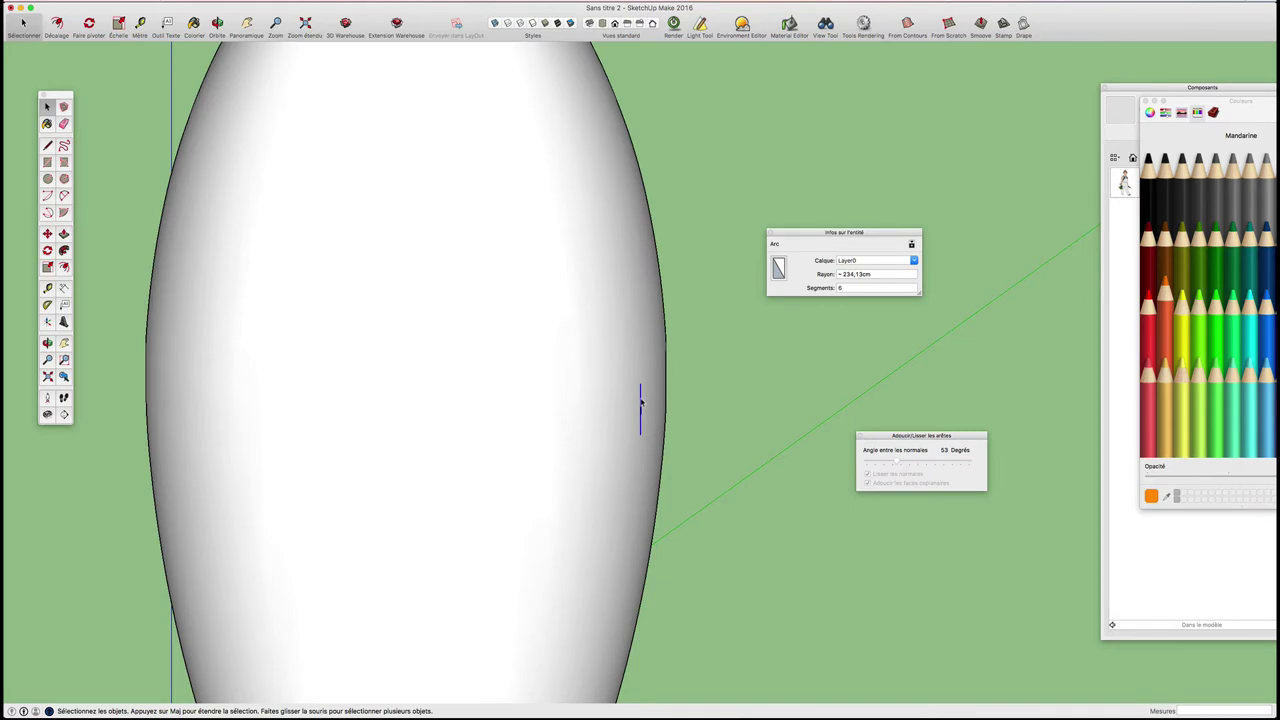
scroll(641, 401, "up", 2)
scroll(641, 401, "up", 1)
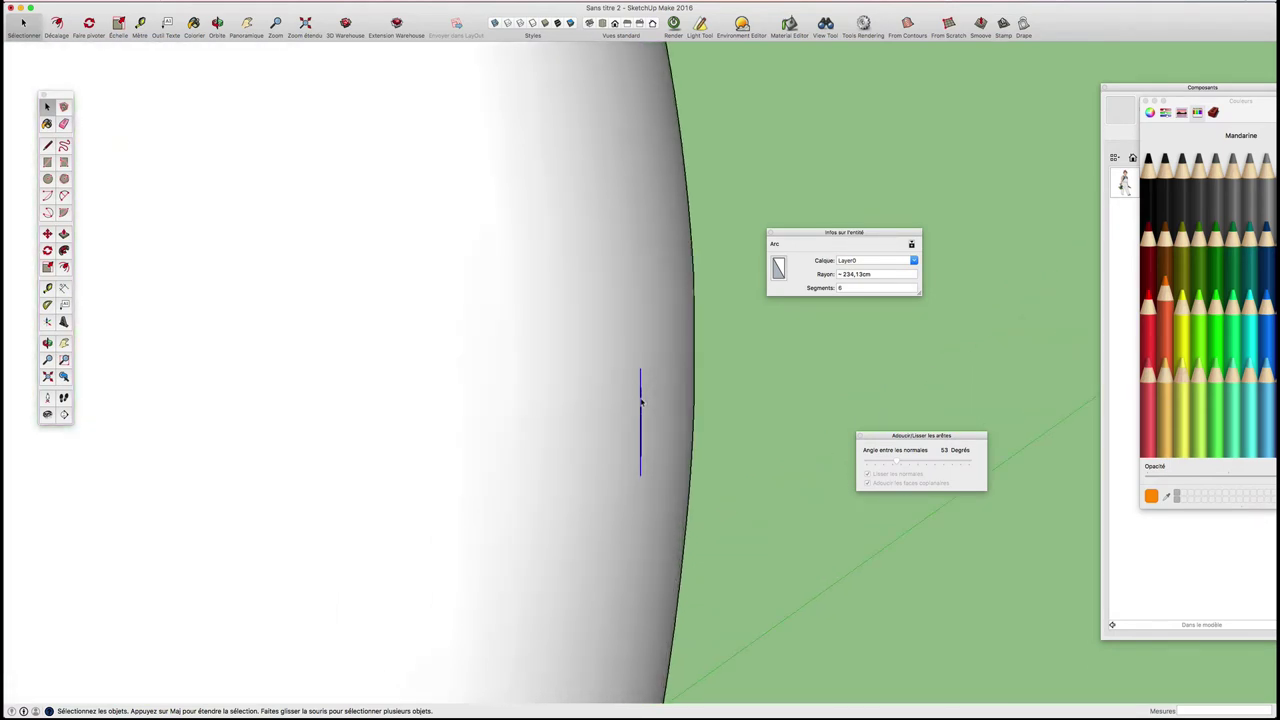
key("e")
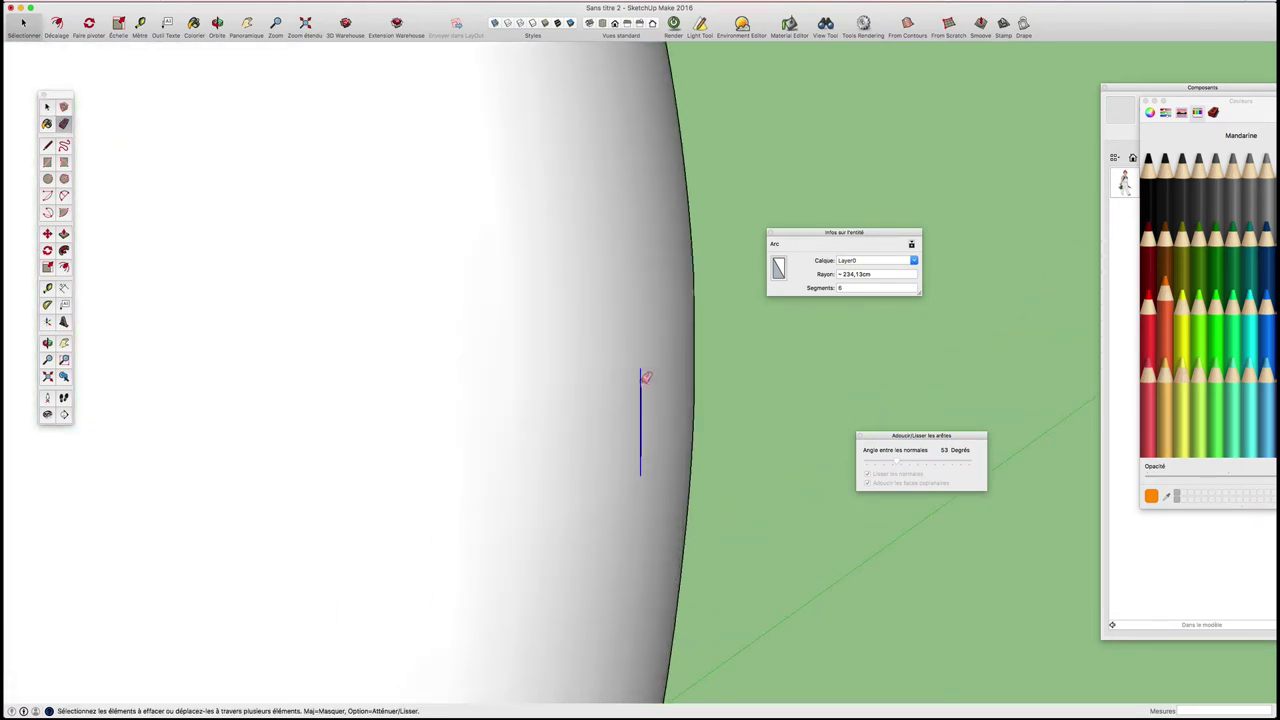
left_click(642, 380)
Step: Orbit back to an overall view and select the whole pin mesh
scroll(650, 421, "down", 3)
scroll(650, 421, "down", 3)
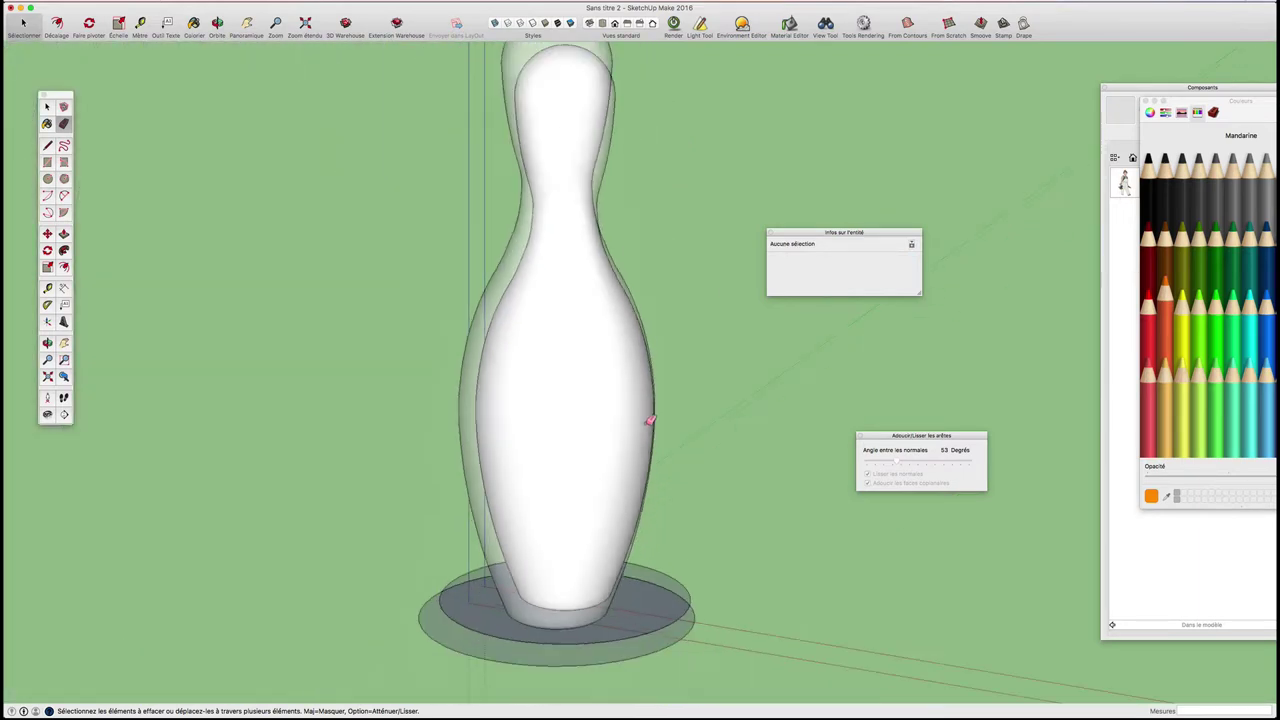
key("o")
mouse_move(688, 400)
left_mouse_down()
mouse_move(715, 444)
mouse_move(690, 420)
left_mouse_up()
key("space")
triple_click(624, 404)
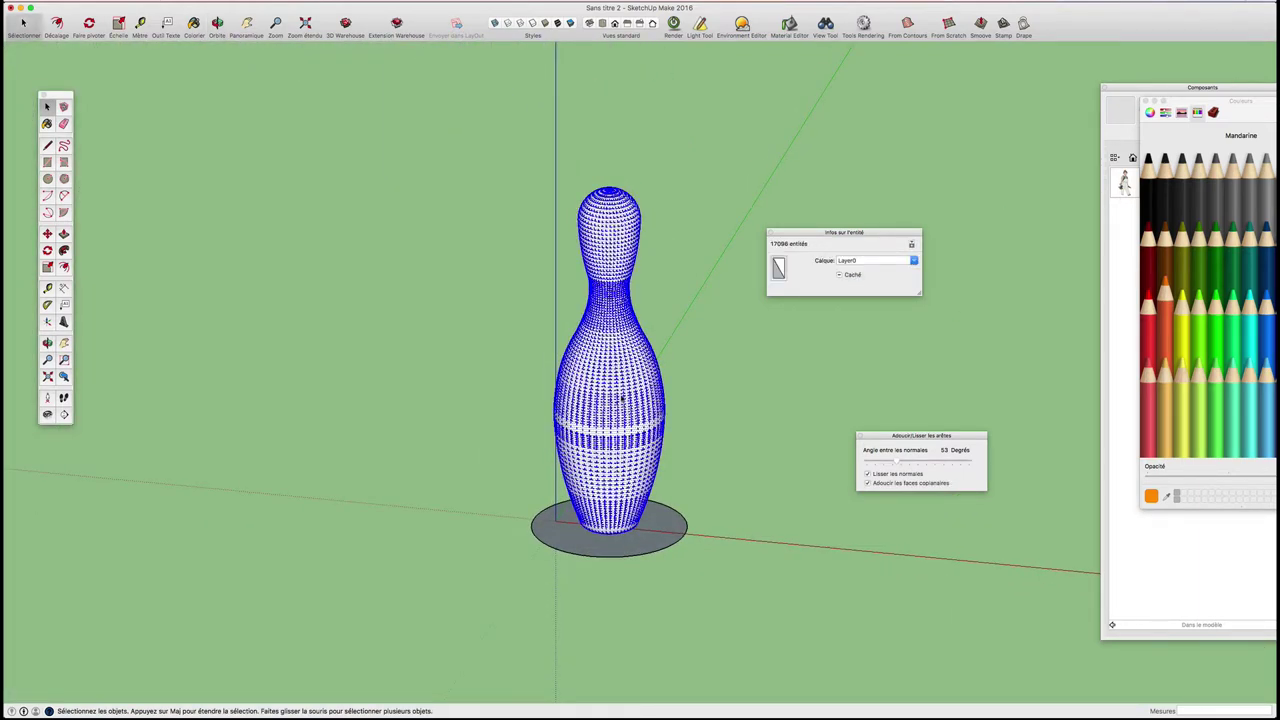
Step: Group the selected pin mesh with Créer un groupe and view it from the front
right_click(621, 396)
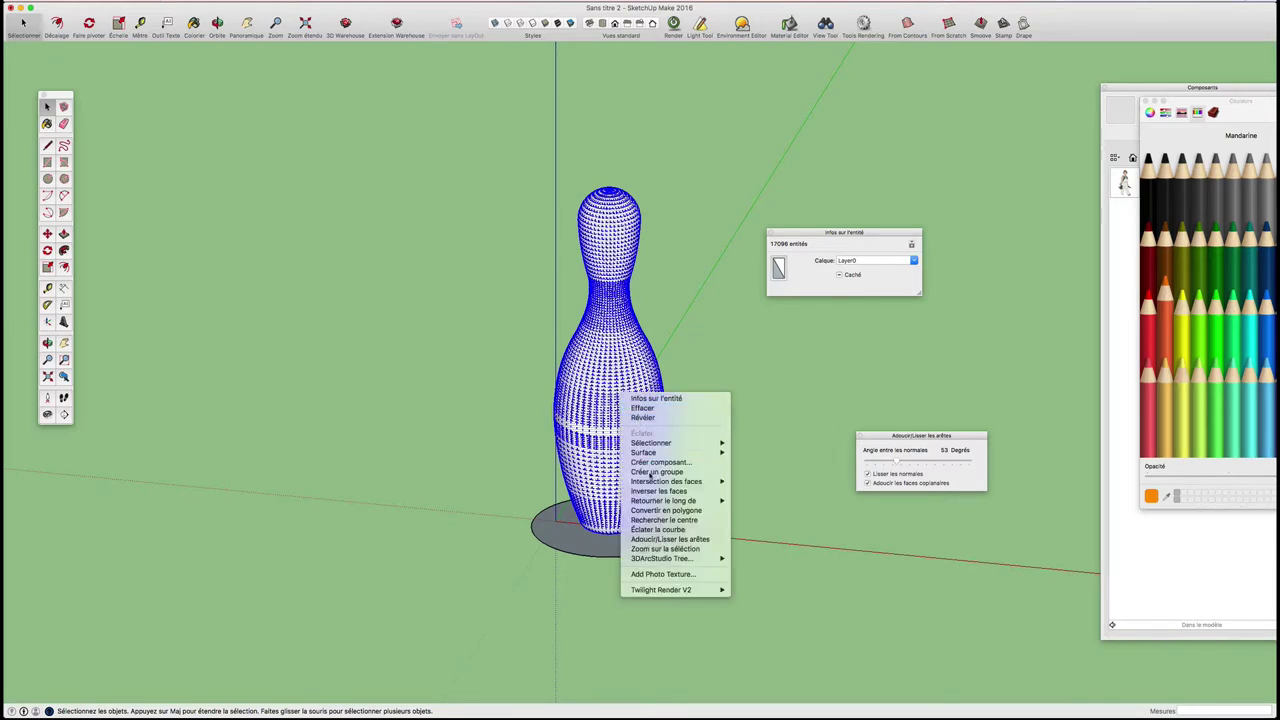
left_click(771, 418)
middle_click_drag(806, 383, 737, 397)
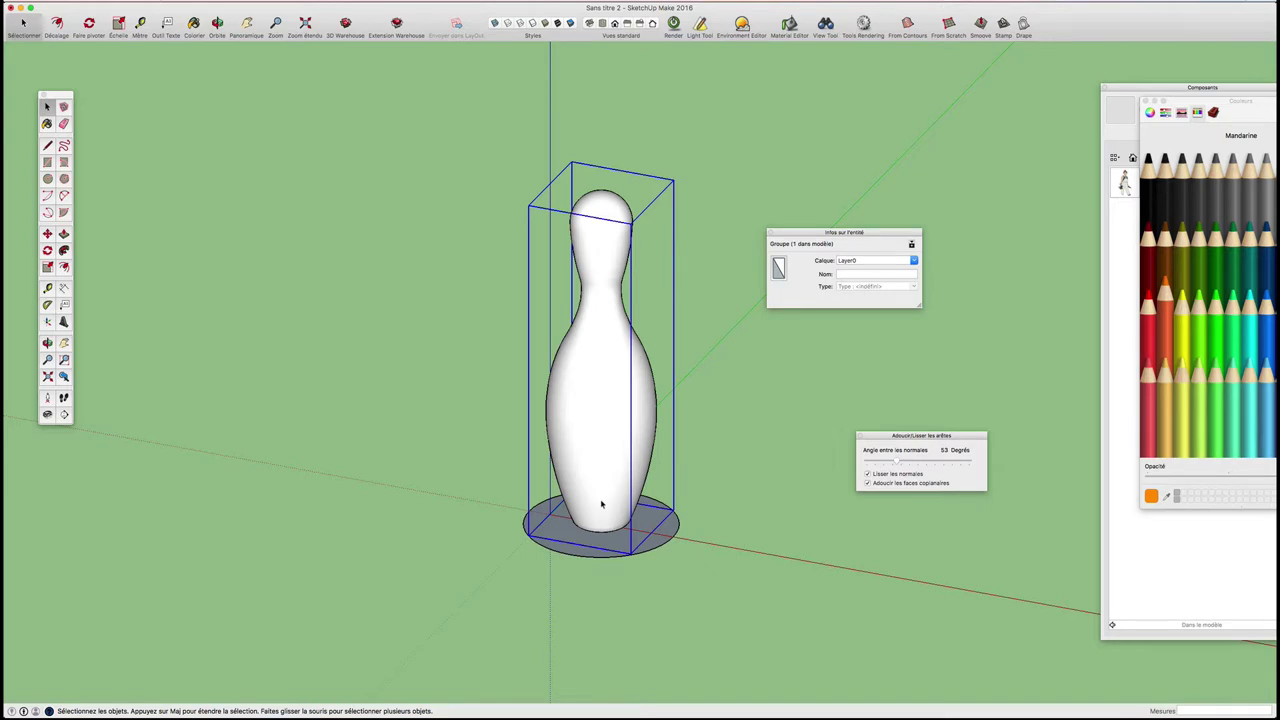
key("super+3")
key("t")
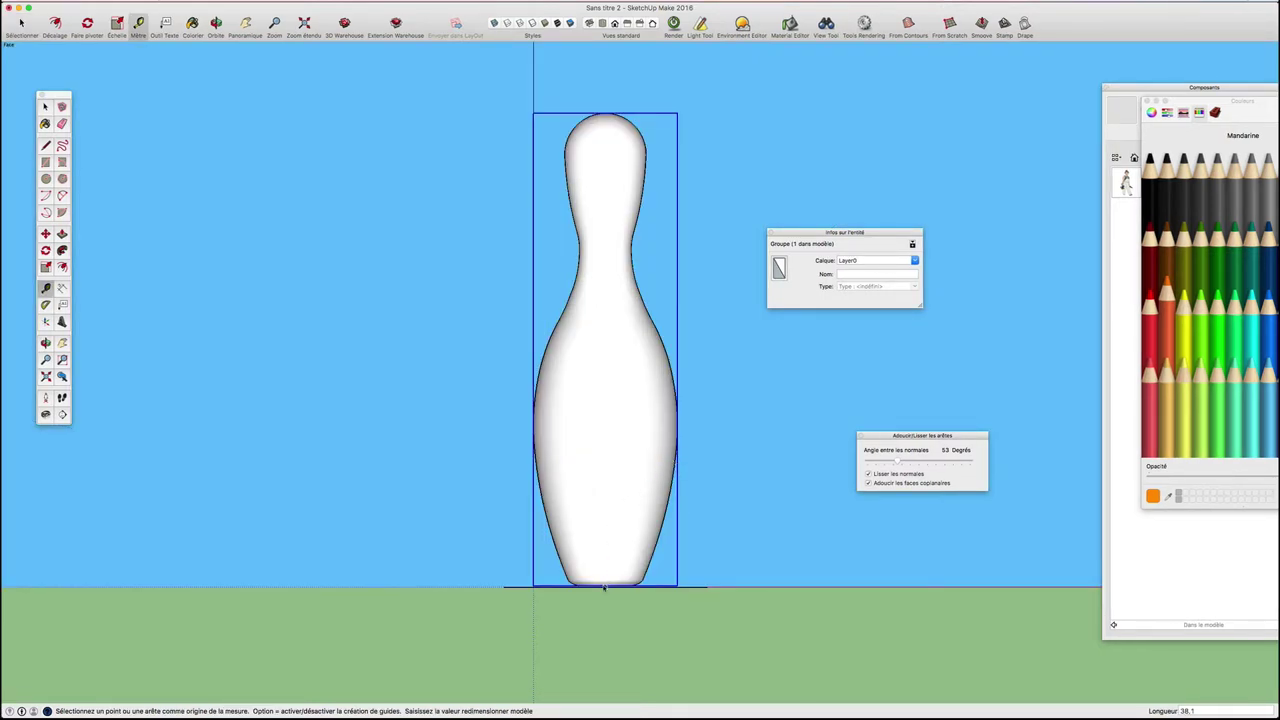
Step: Rescale the whole model so the pin measures 38,1 cm from base to top
left_click(604, 588)
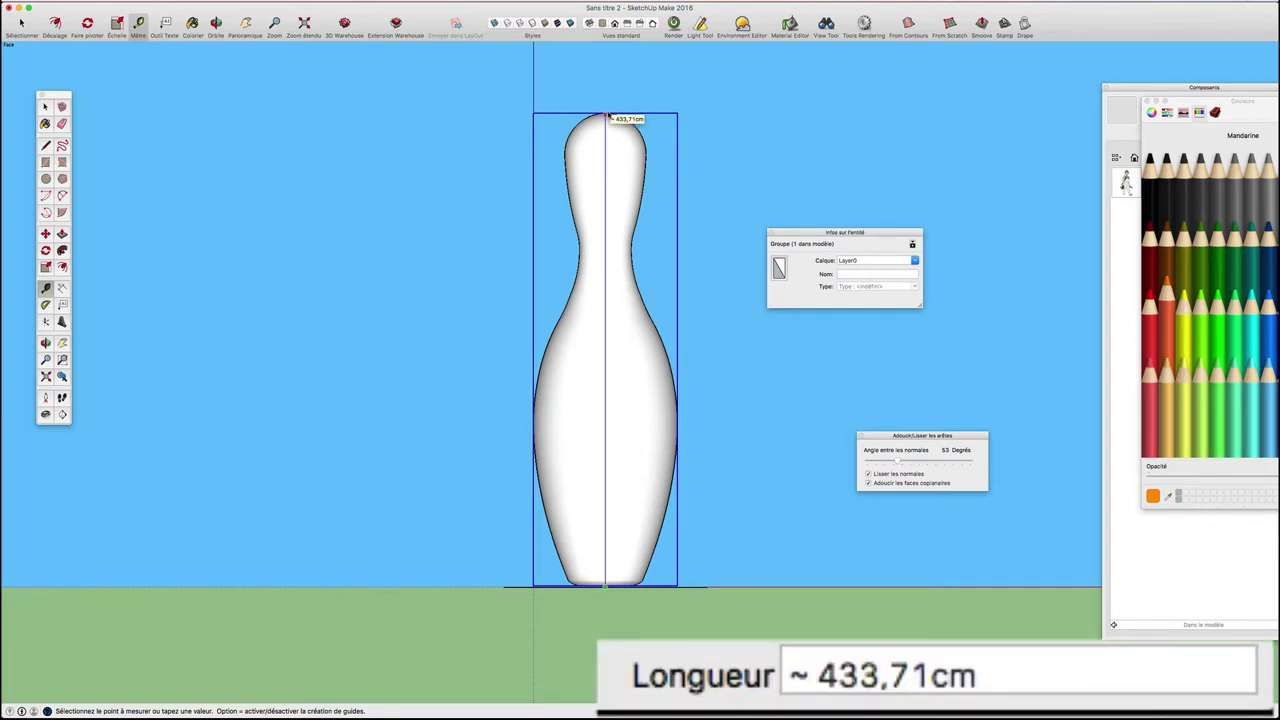
left_click(608, 116)
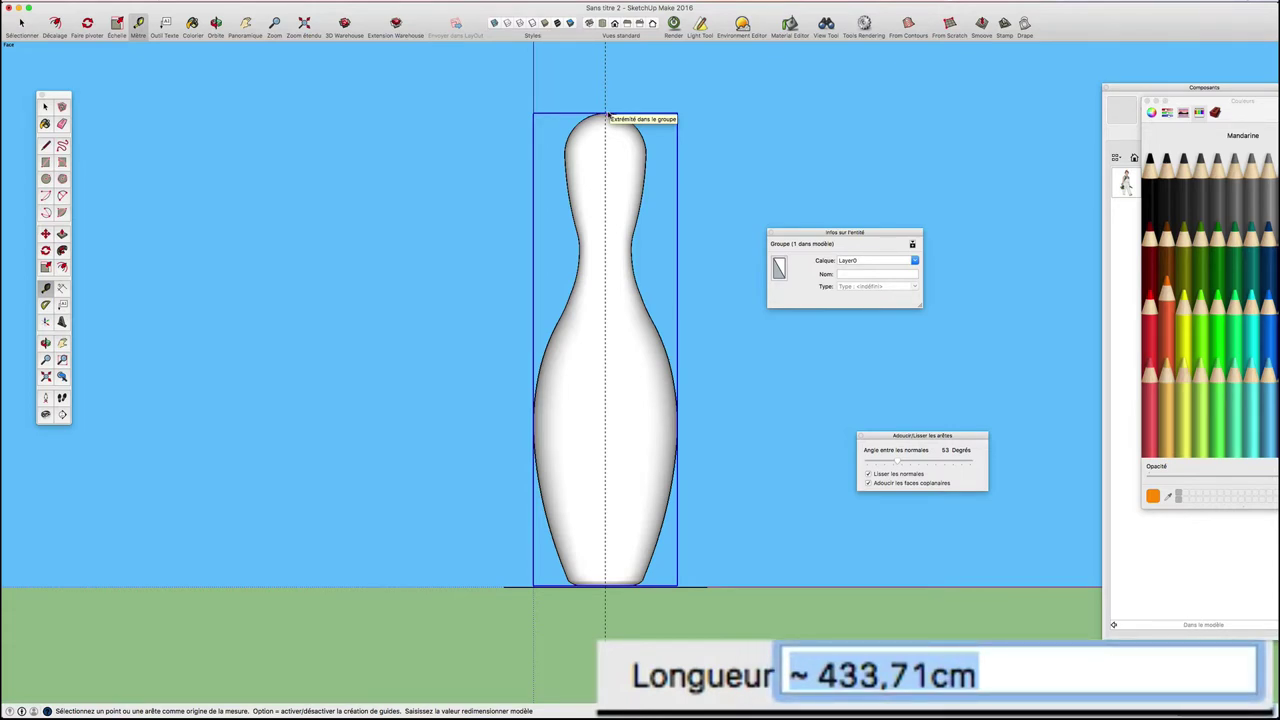
type("3")
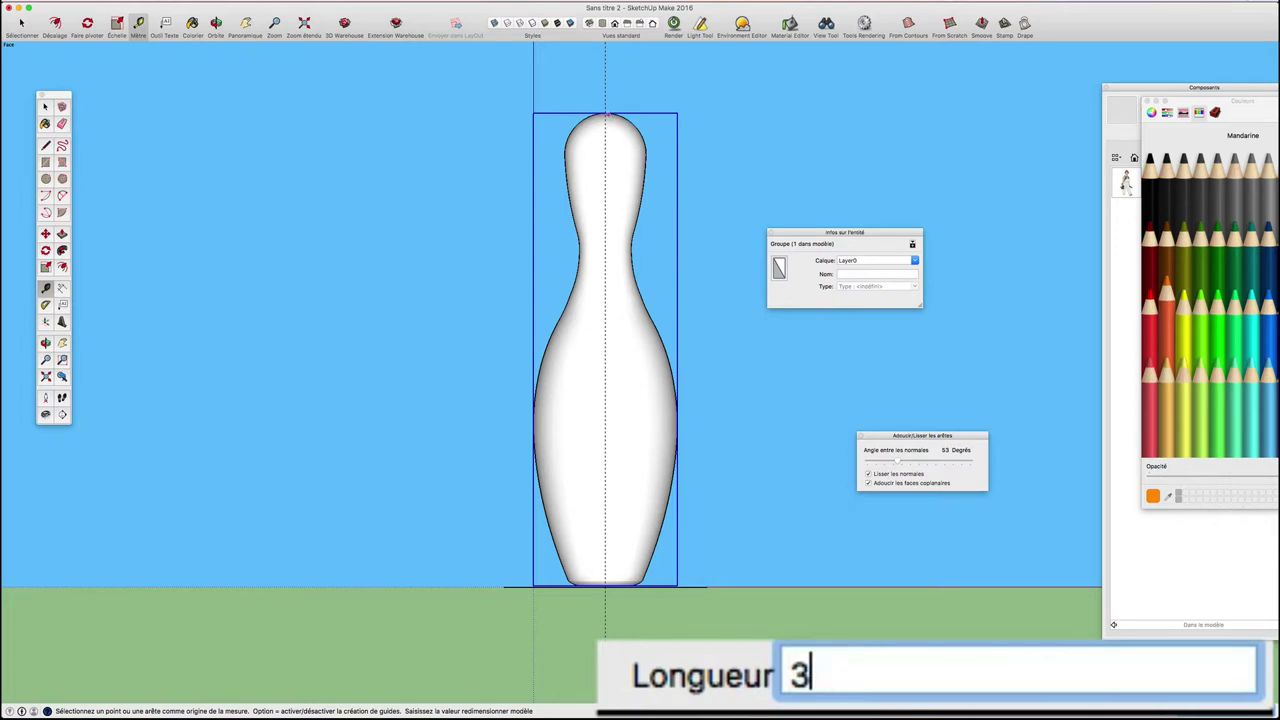
type("8,1")
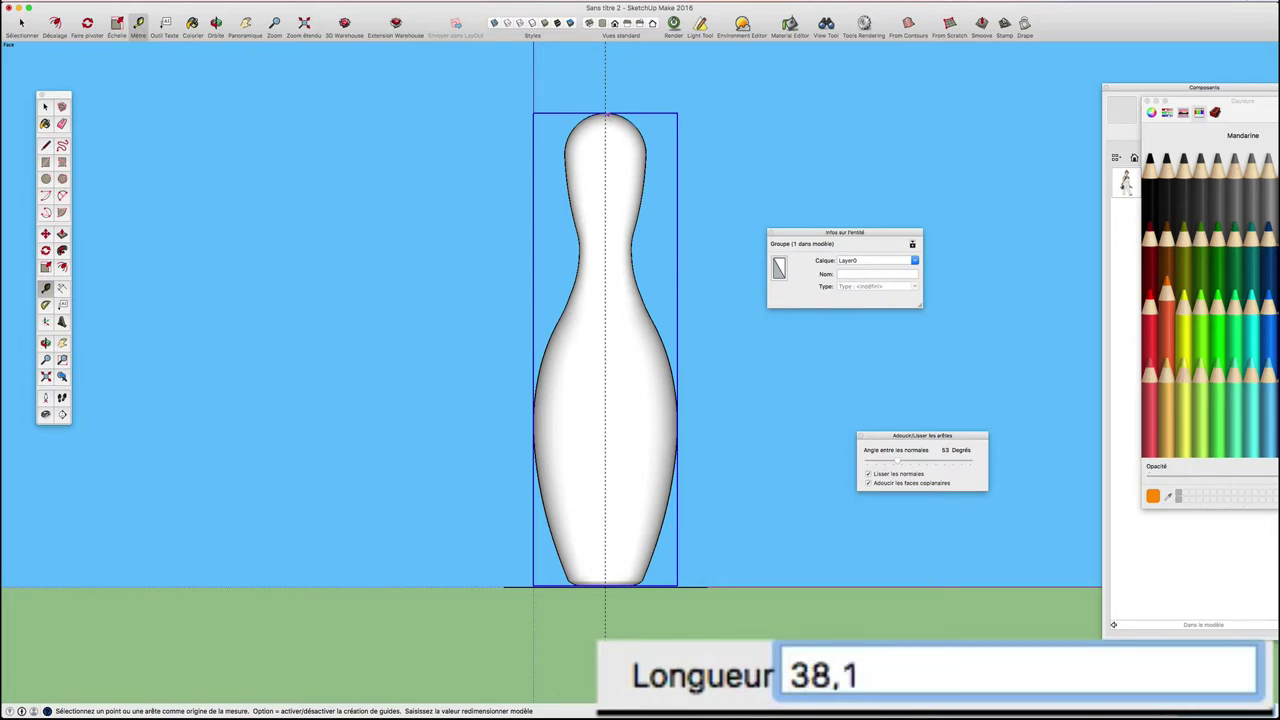
key("Return")
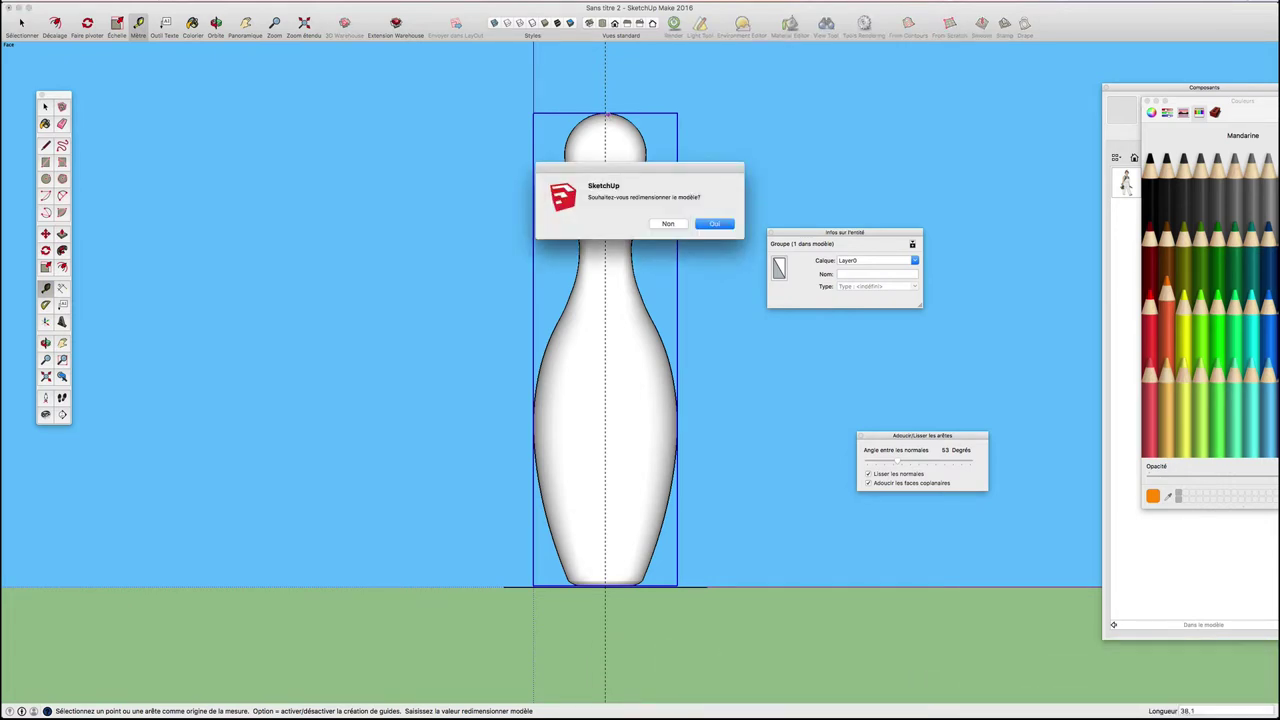
left_click(714, 224)
Step: Orbit and zoom to a side view of the shrunken pin
middle_click_drag(674, 266, 538, 553)
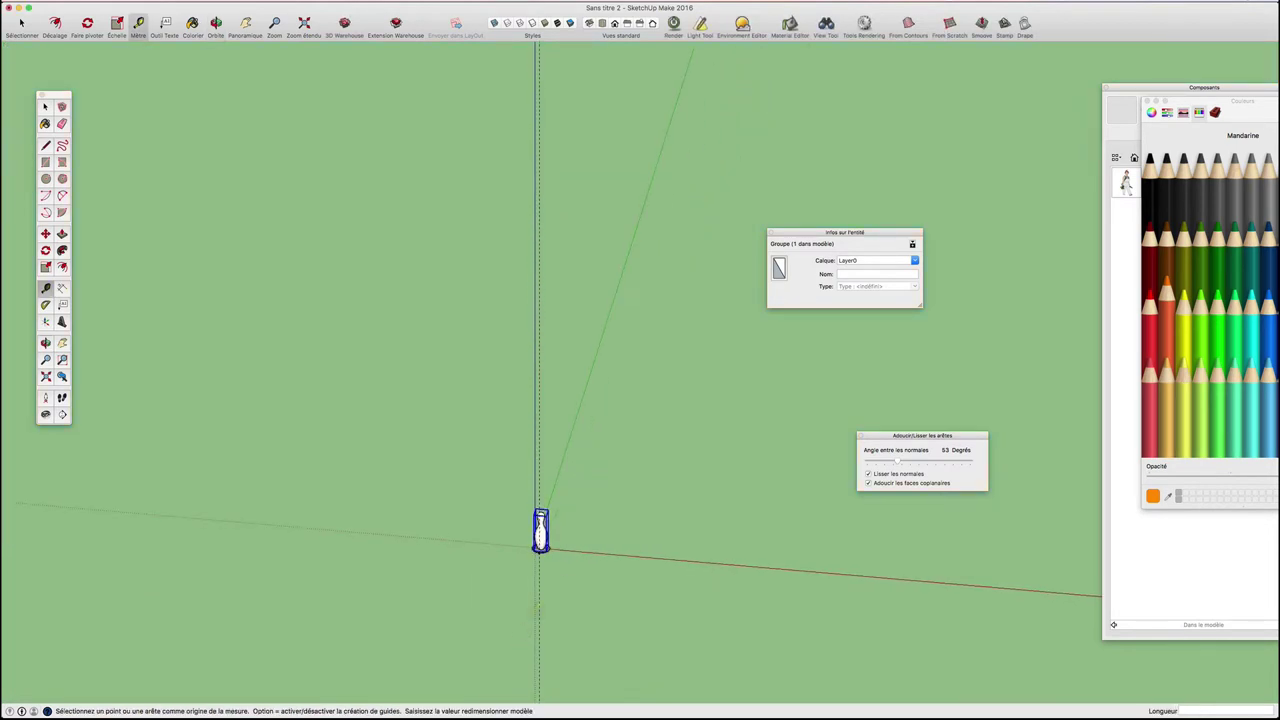
scroll(535, 530, "up", 3)
scroll(528, 510, "up", 3)
middle_click_drag(528, 508, 577, 390)
key("space")
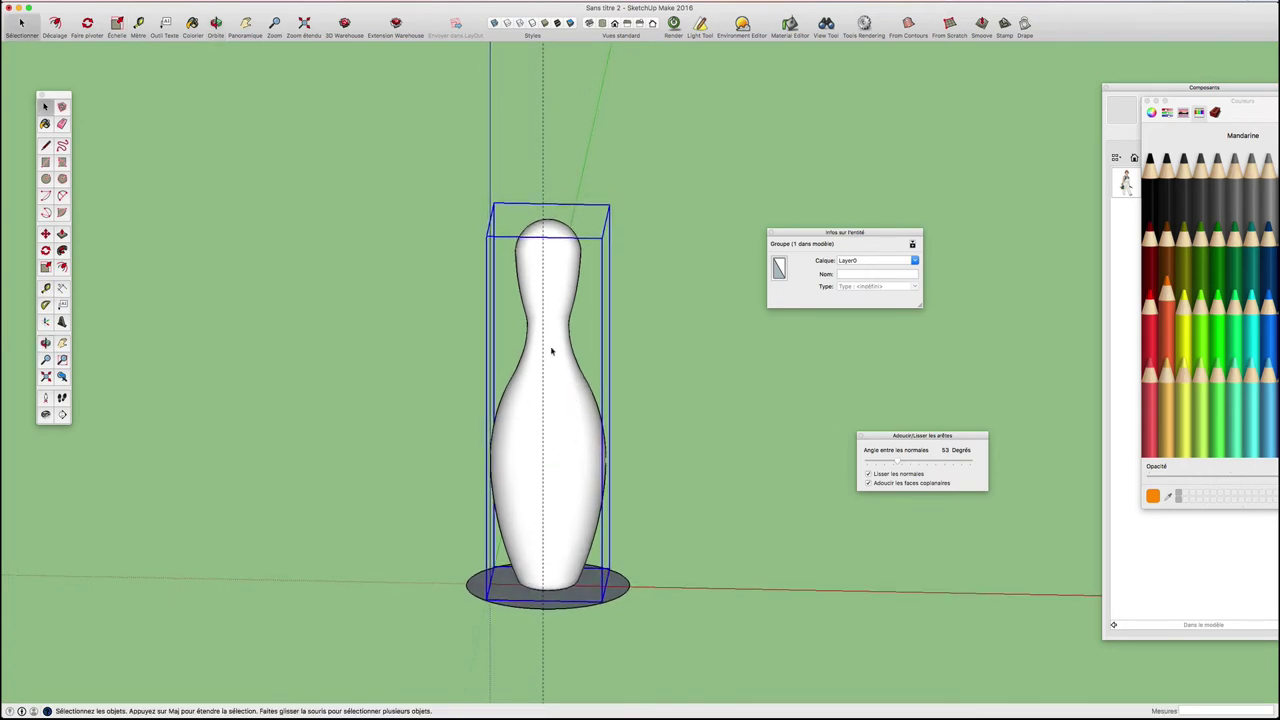
scroll(551, 350, "down", 2)
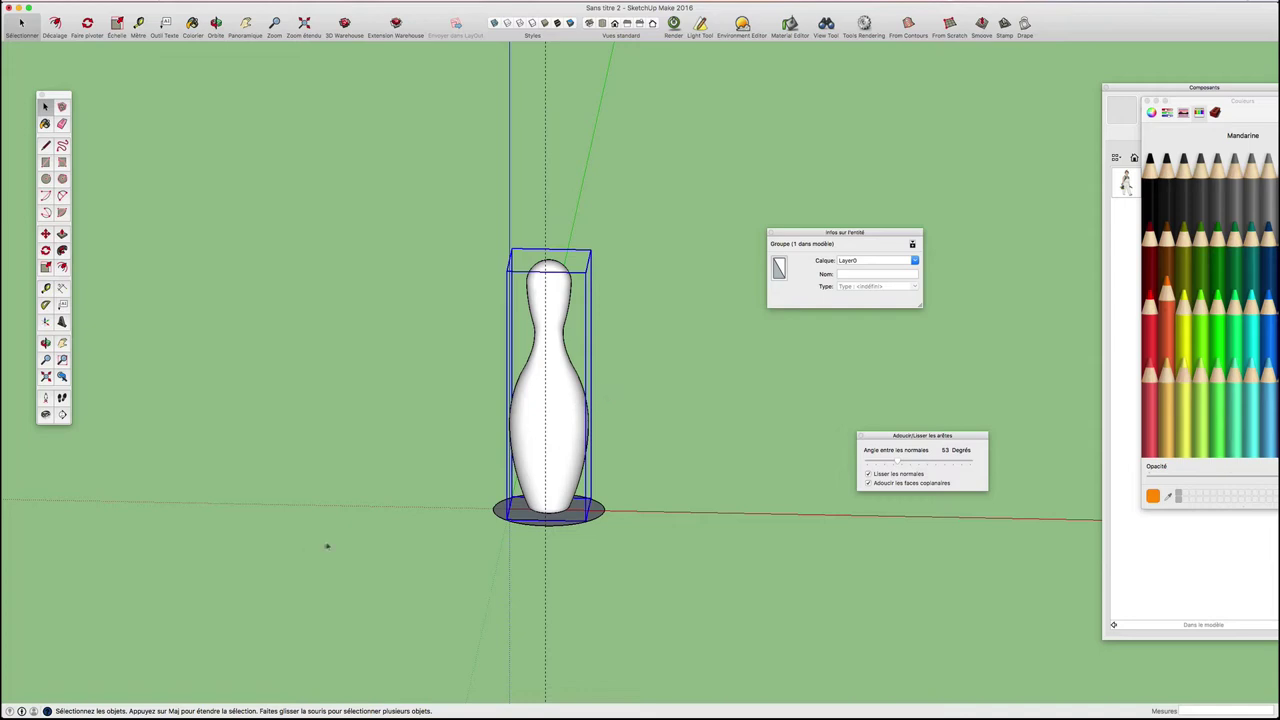
left_click(80, 1)
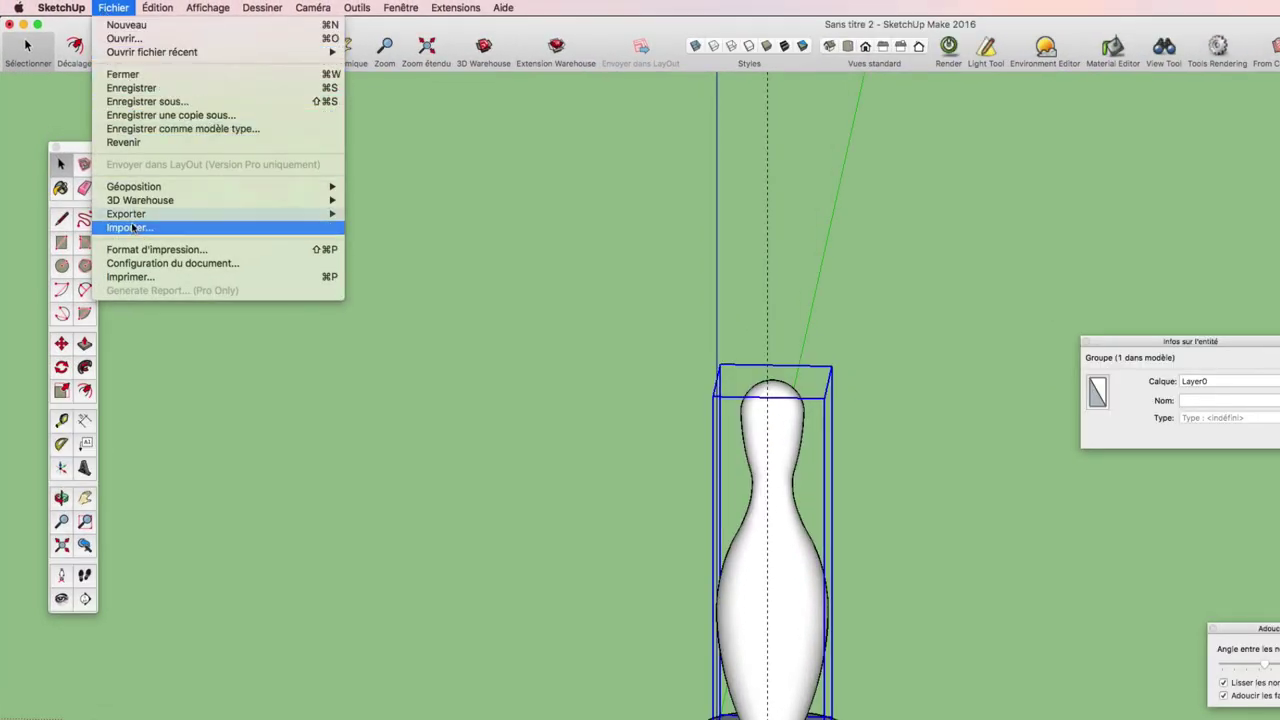
Step: Import quille_bowling.jpg as an image and lay it on the ground beside the pin
left_click(130, 227)
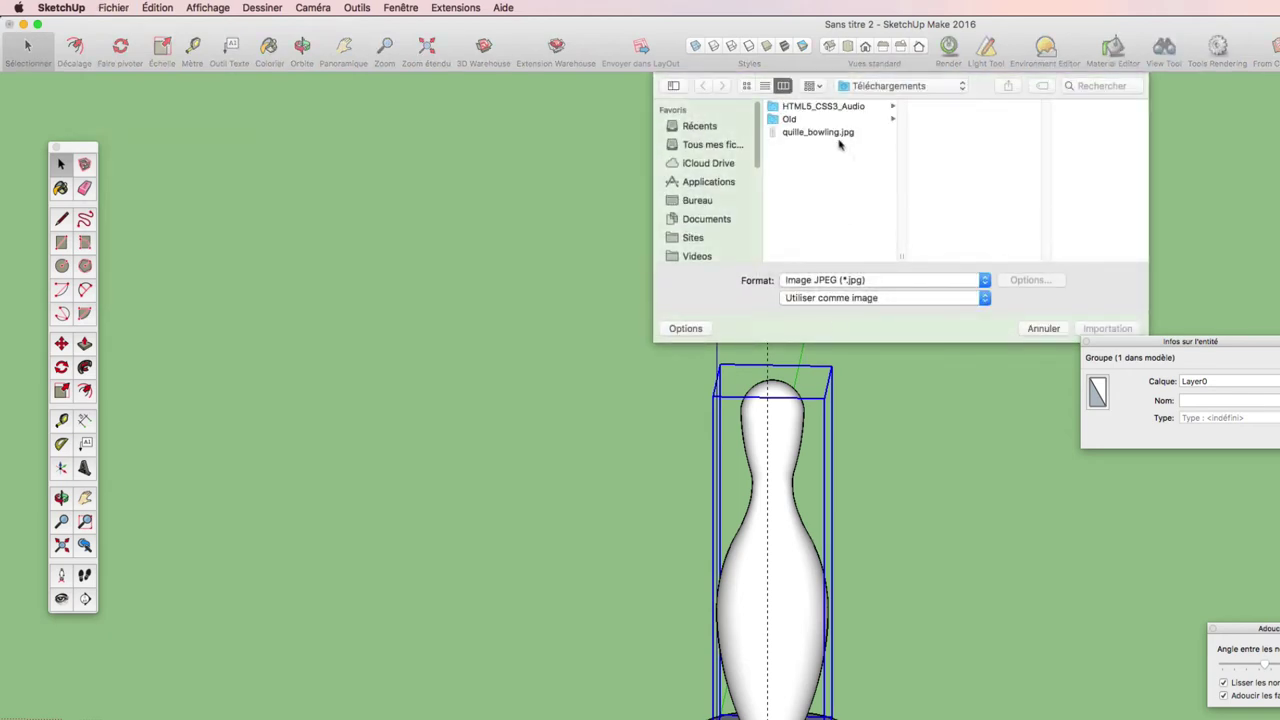
left_click(830, 132)
left_click(1107, 328)
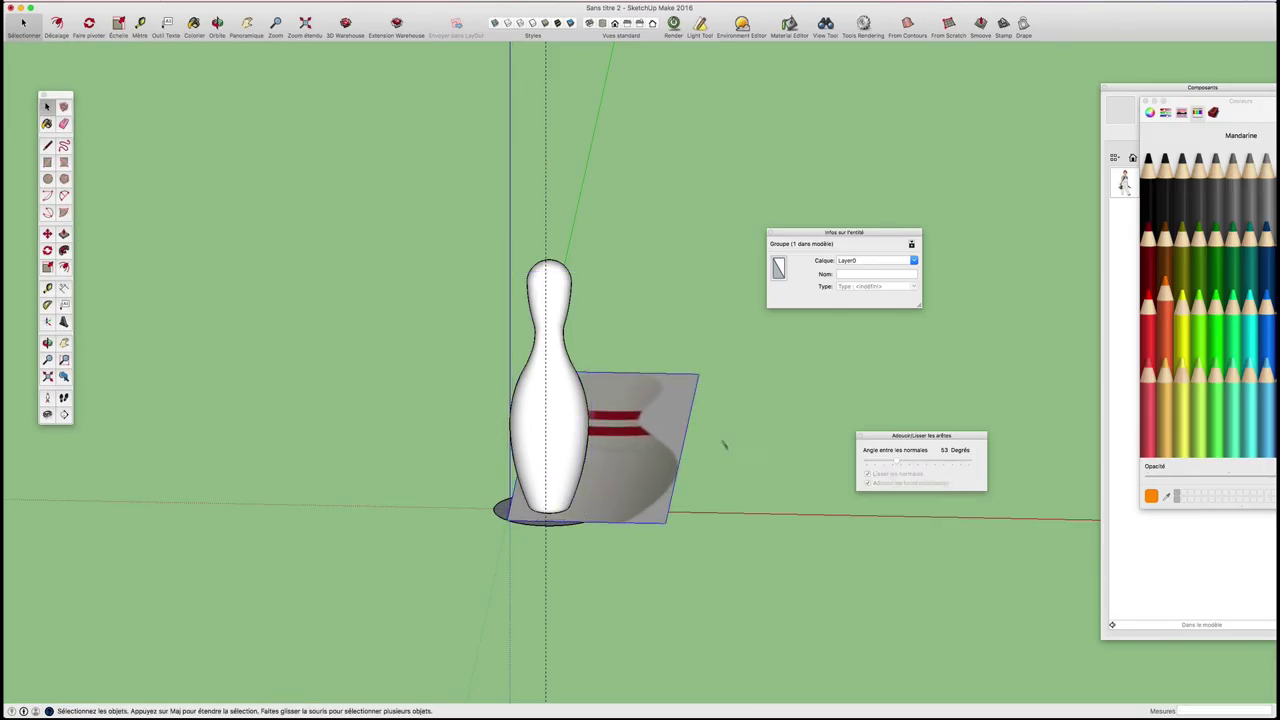
middle_click_drag(723, 443, 287, 435)
left_click_drag(287, 435, 714, 500)
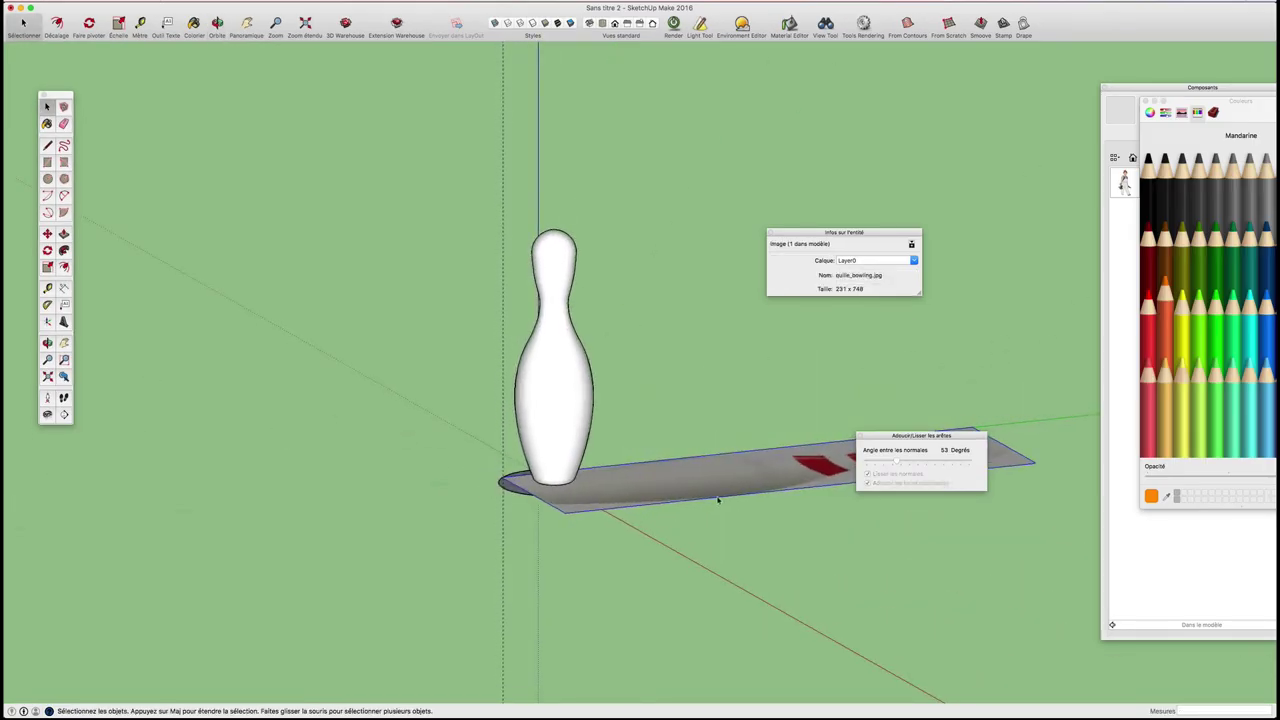
key("space")
mouse_move(723, 466)
middle_mouse_down()
mouse_move(497, 447)
mouse_move(512, 443)
middle_mouse_up()
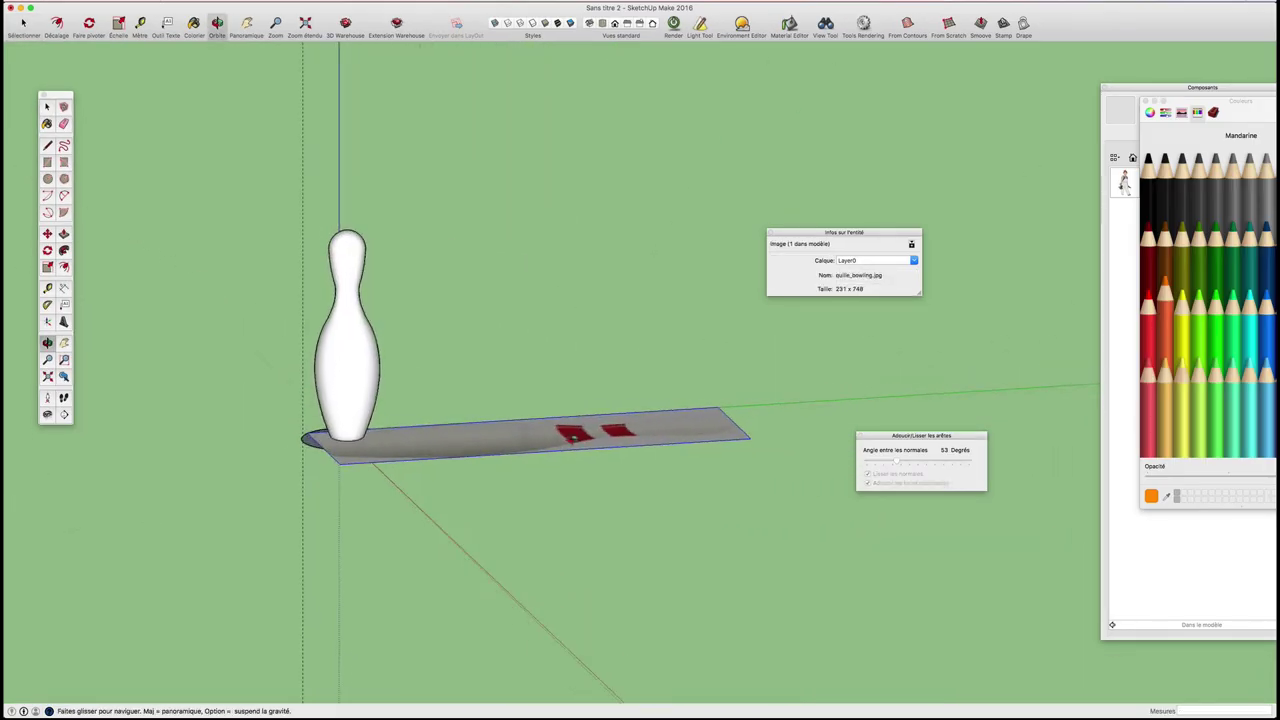
Step: Rotate the photo 90° on the red plane so it stands upright at the pin's base
key("q")
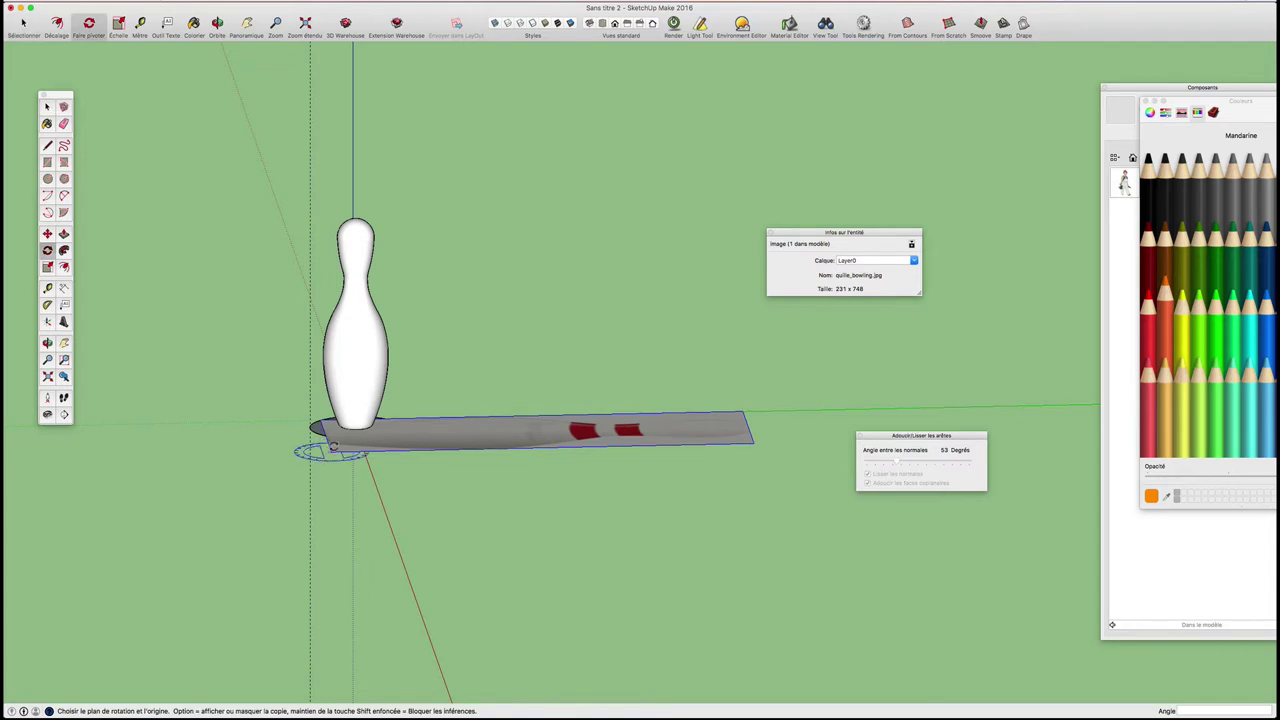
key("Right")
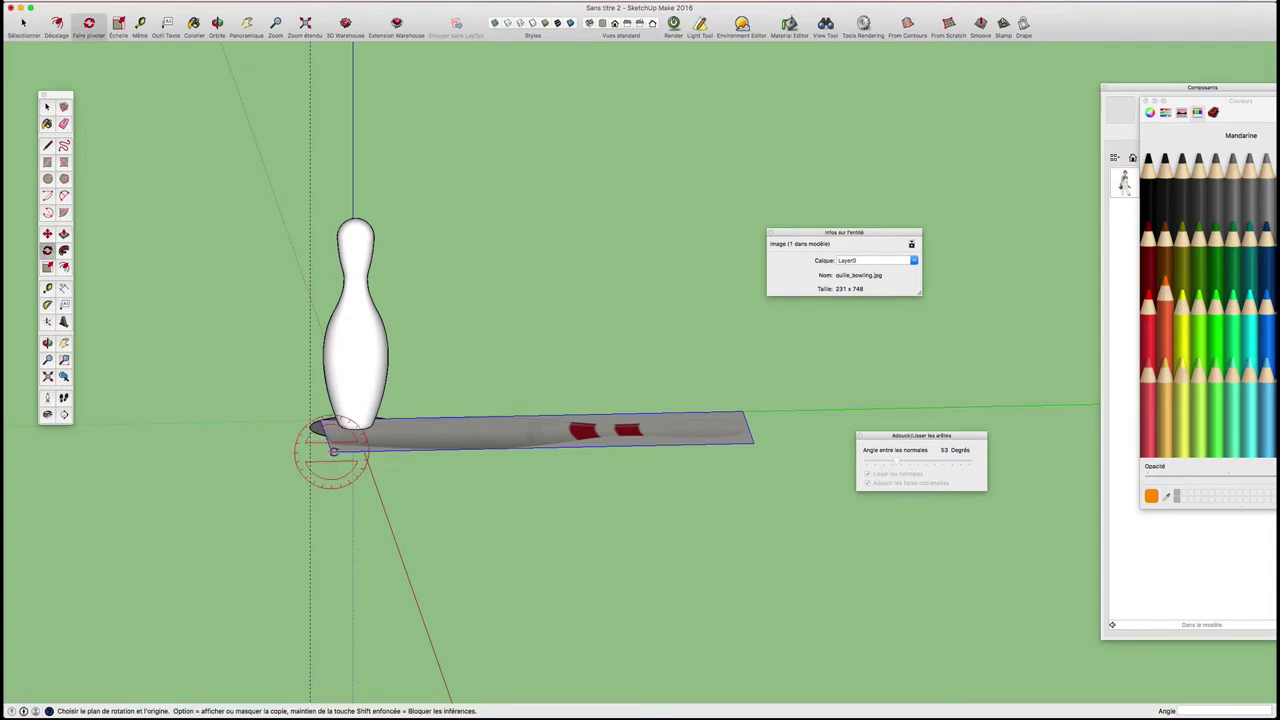
left_click(333, 452)
left_click(748, 445)
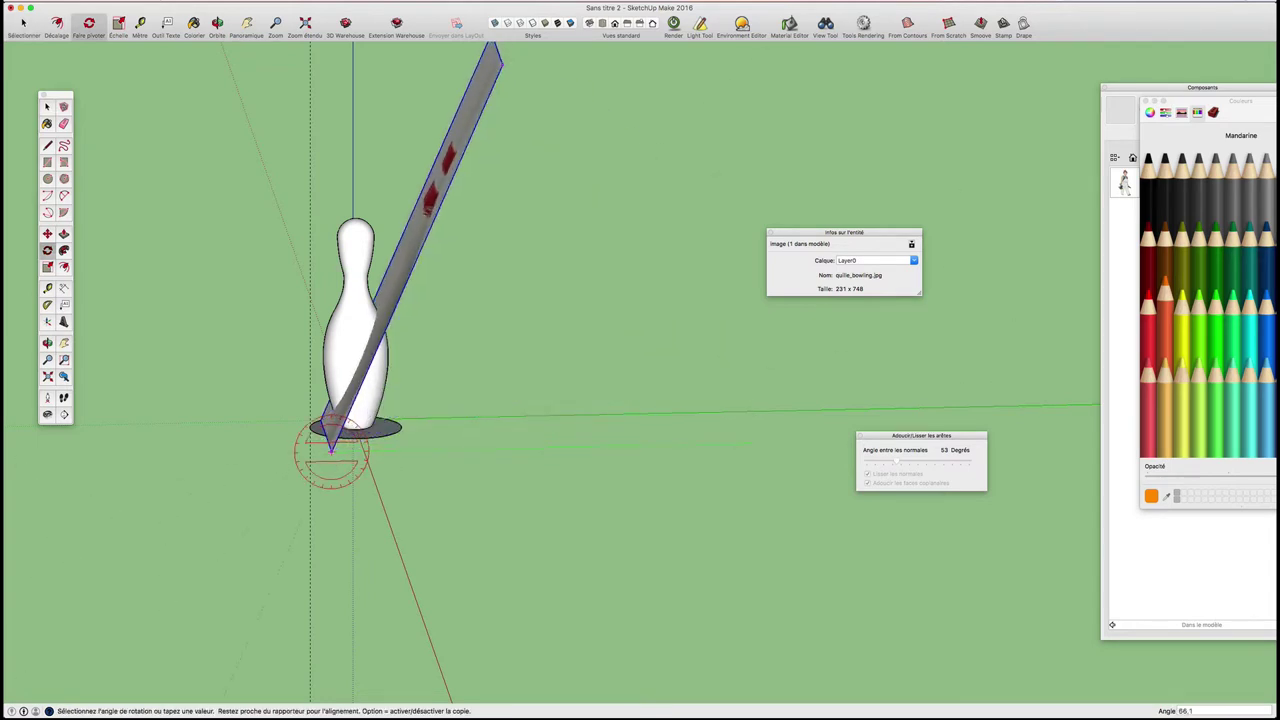
left_click(333, 198)
Step: Place a guide 38,1 cm above the bottom of the upright photo
key("space")
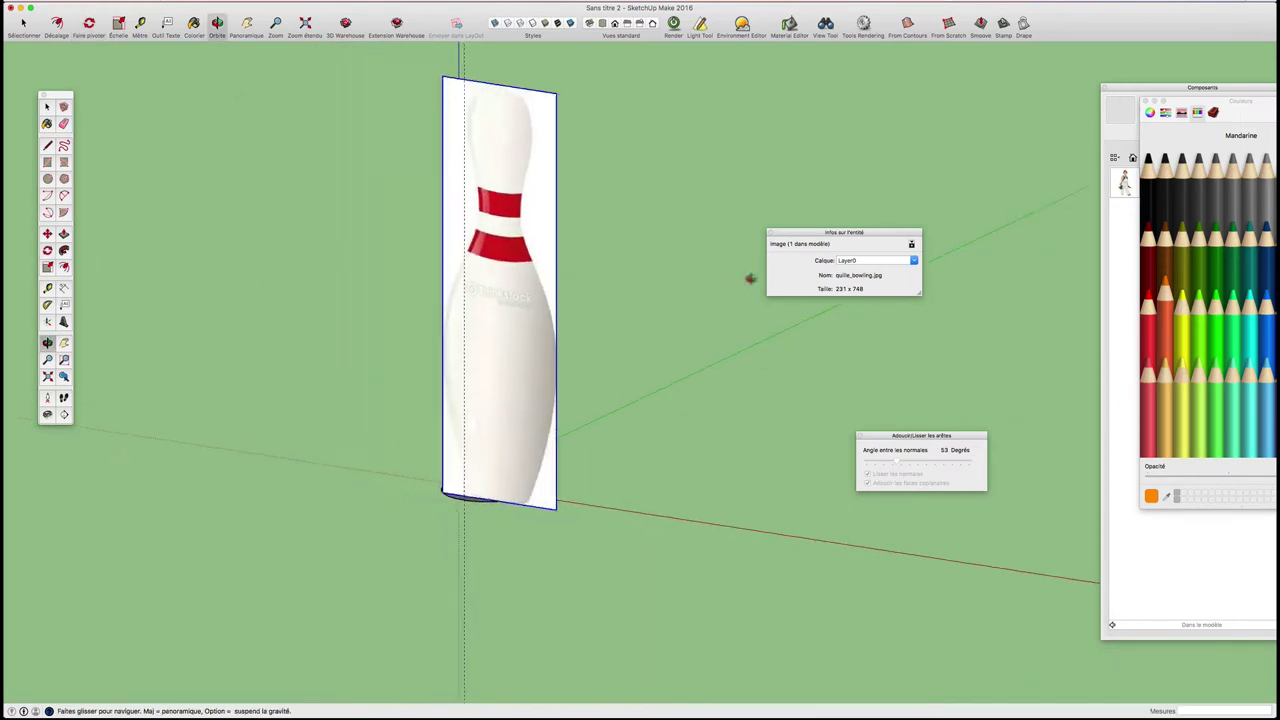
middle_click_drag(751, 277, 585, 140)
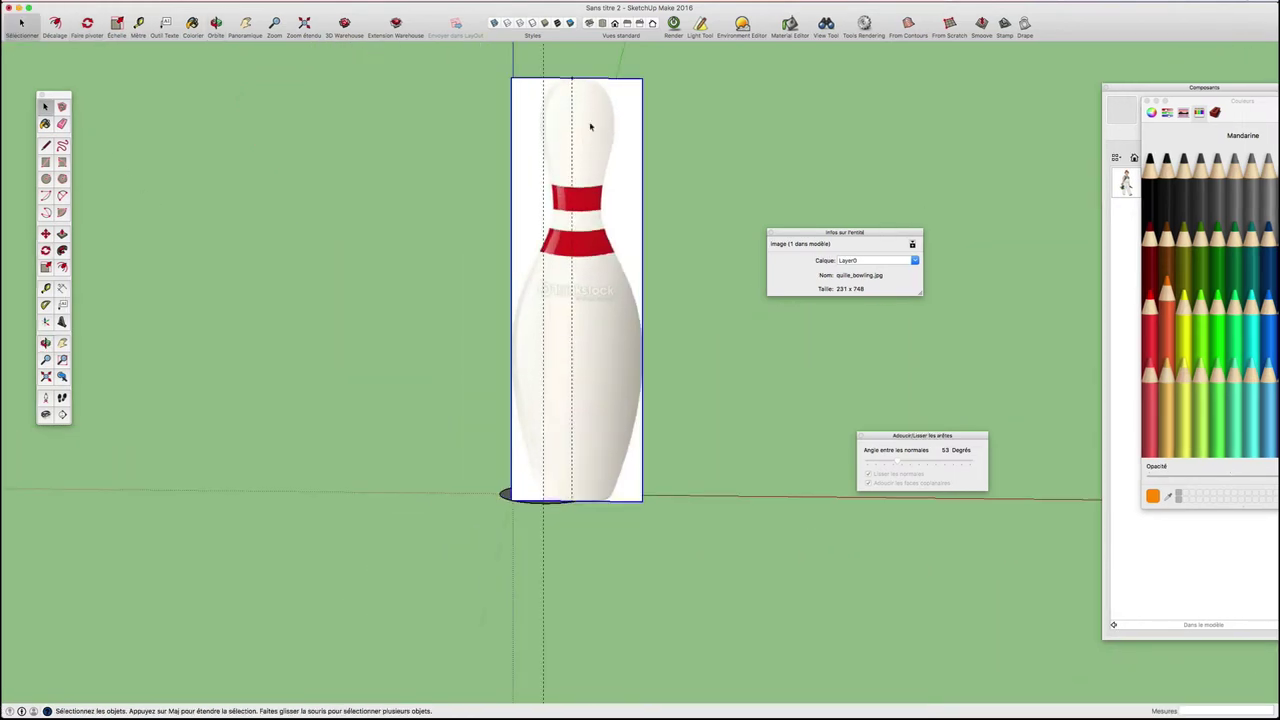
key("t")
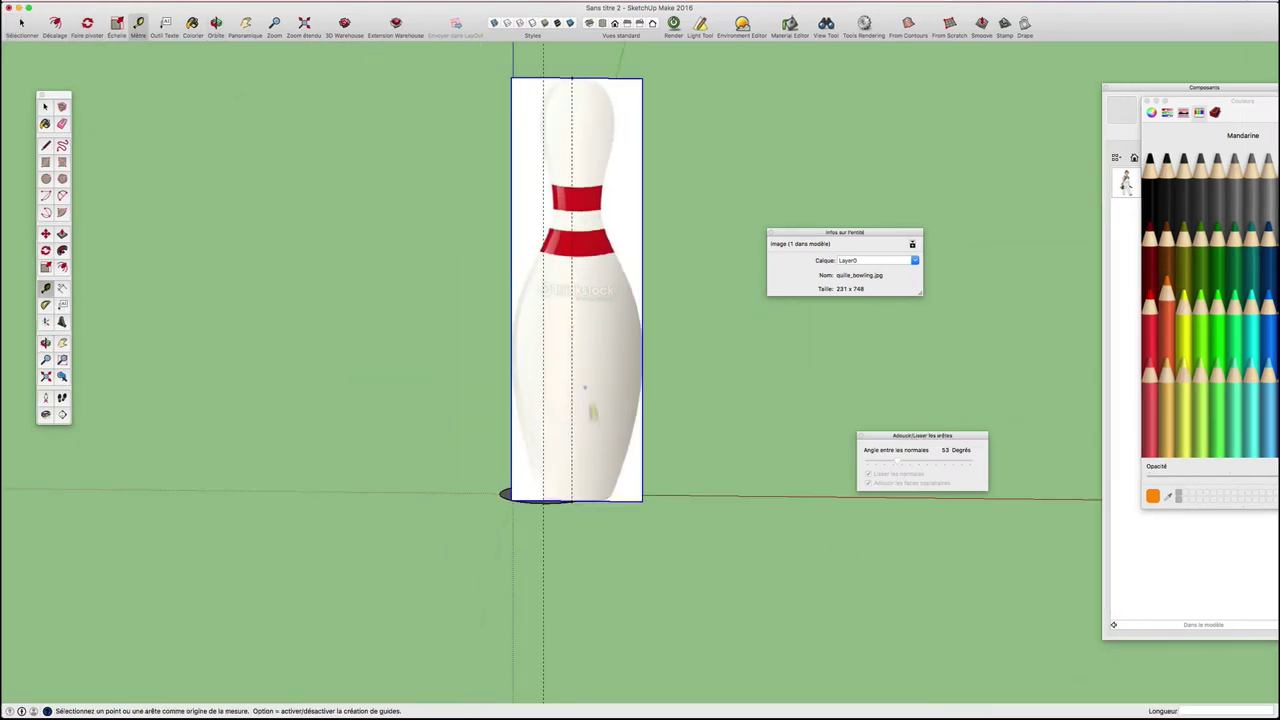
left_click(584, 500)
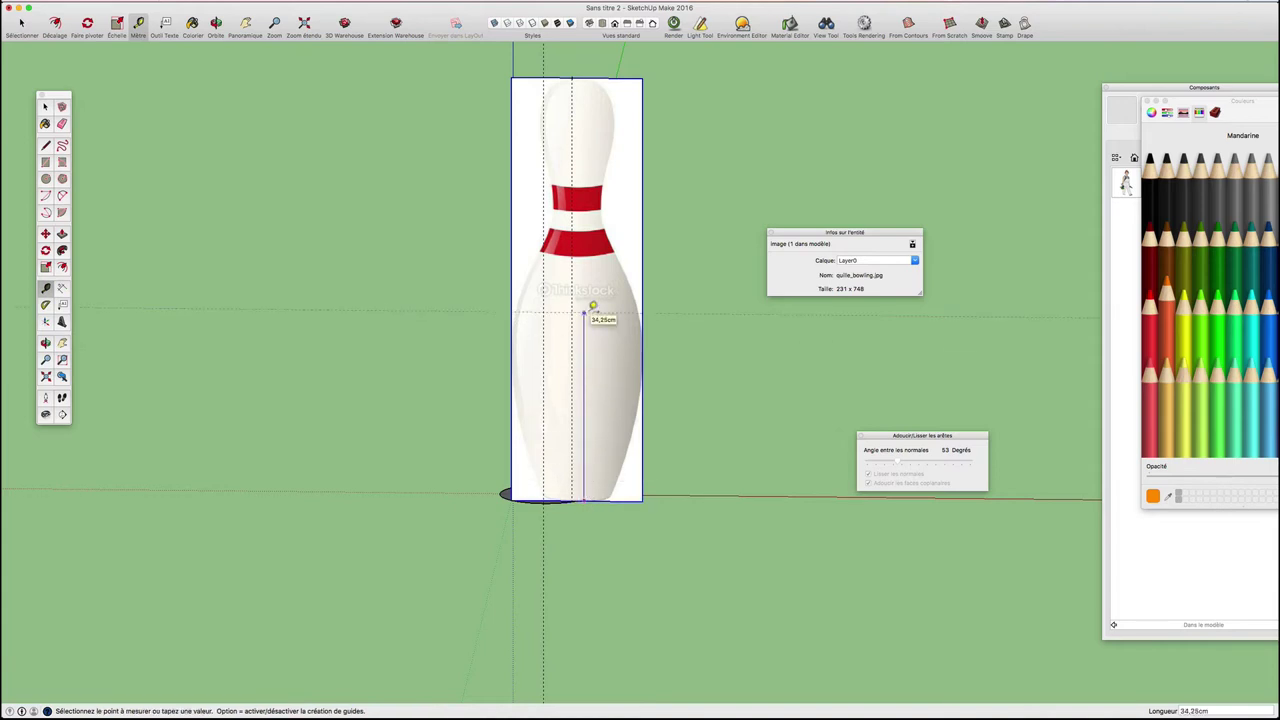
left_click(584, 313)
type("3")
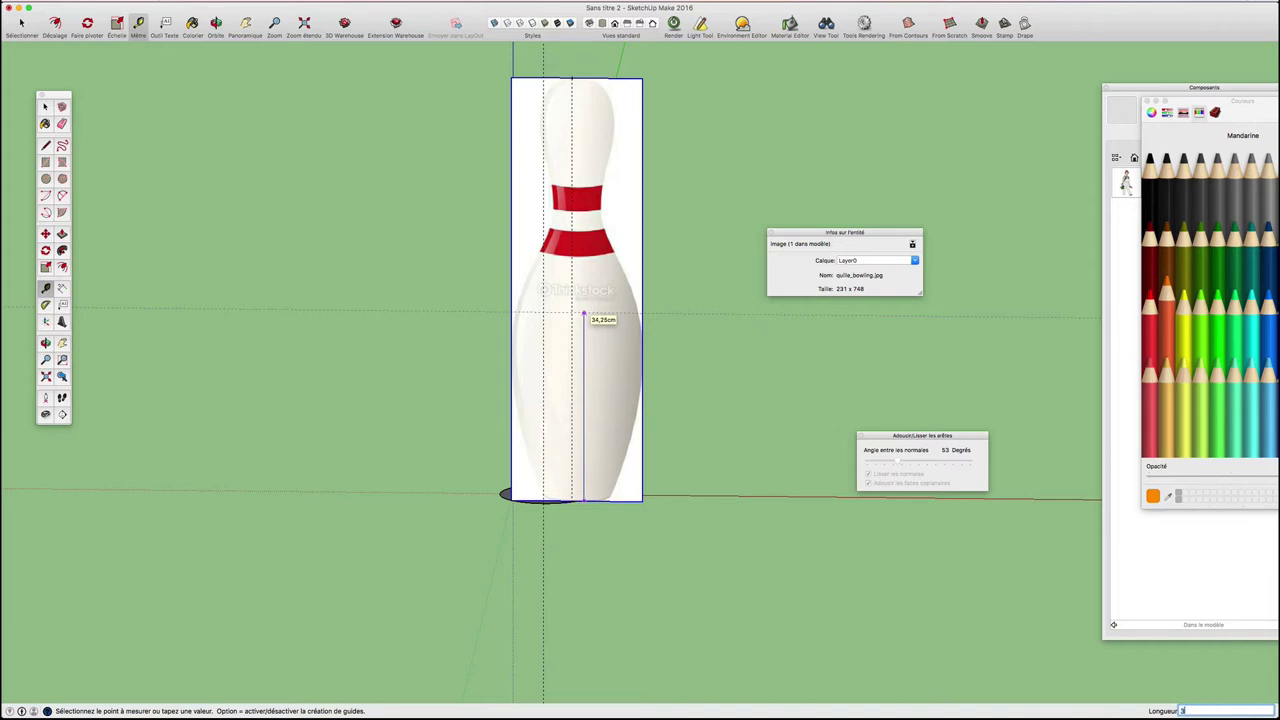
type("8,1")
key("Return")
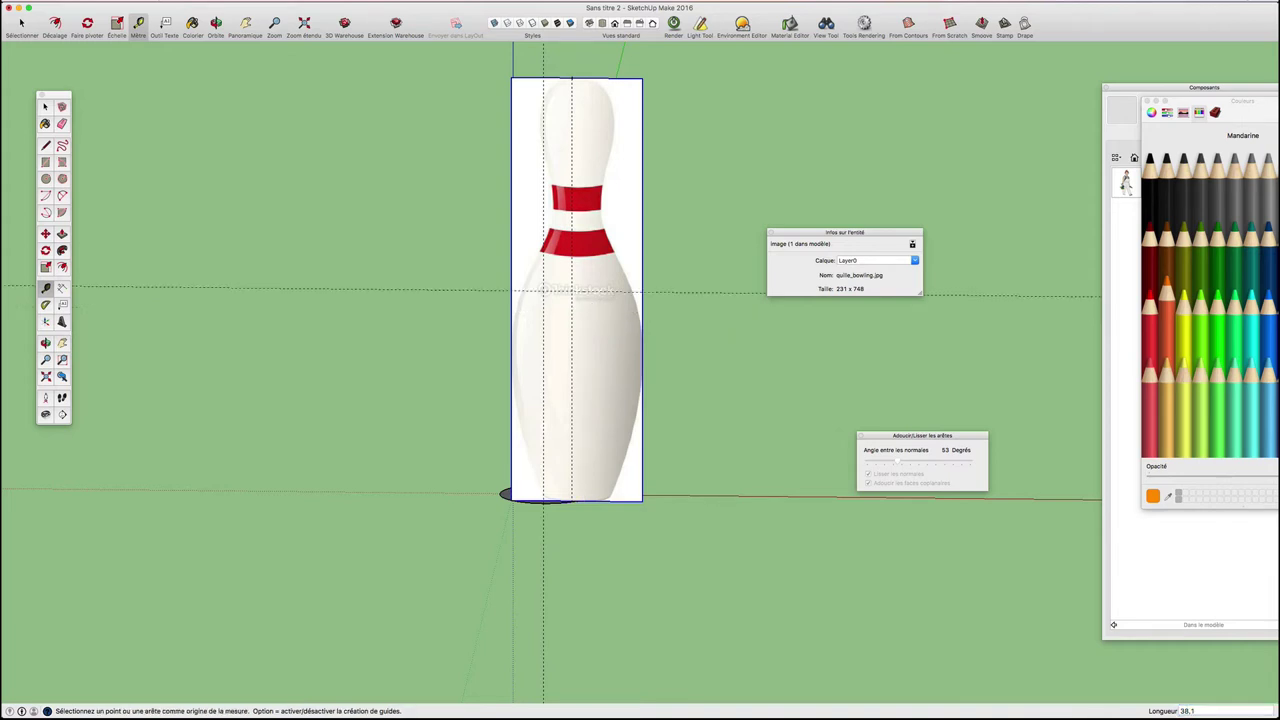
Step: Scale the photo to 0,60 of its size and move it down to the ground
key("s")
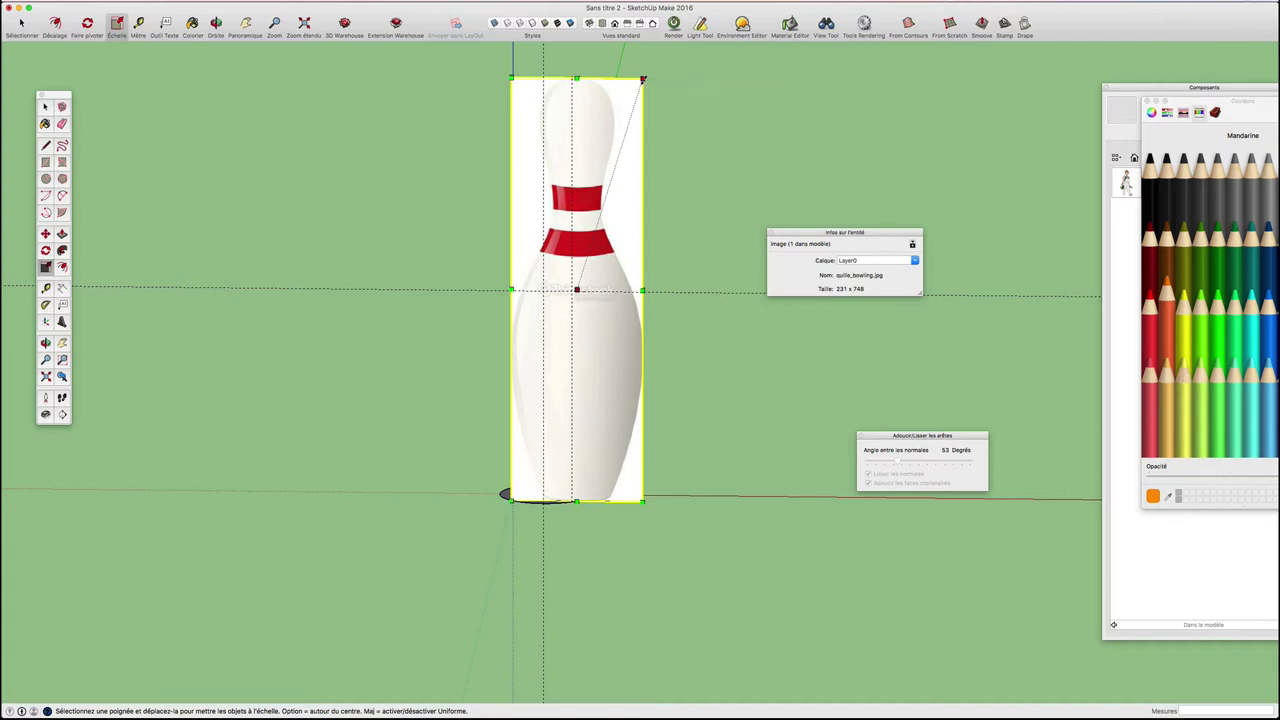
mouse_move(642, 78)
left_mouse_down()
mouse_move(608, 142)
mouse_move(606, 190)
left_mouse_up()
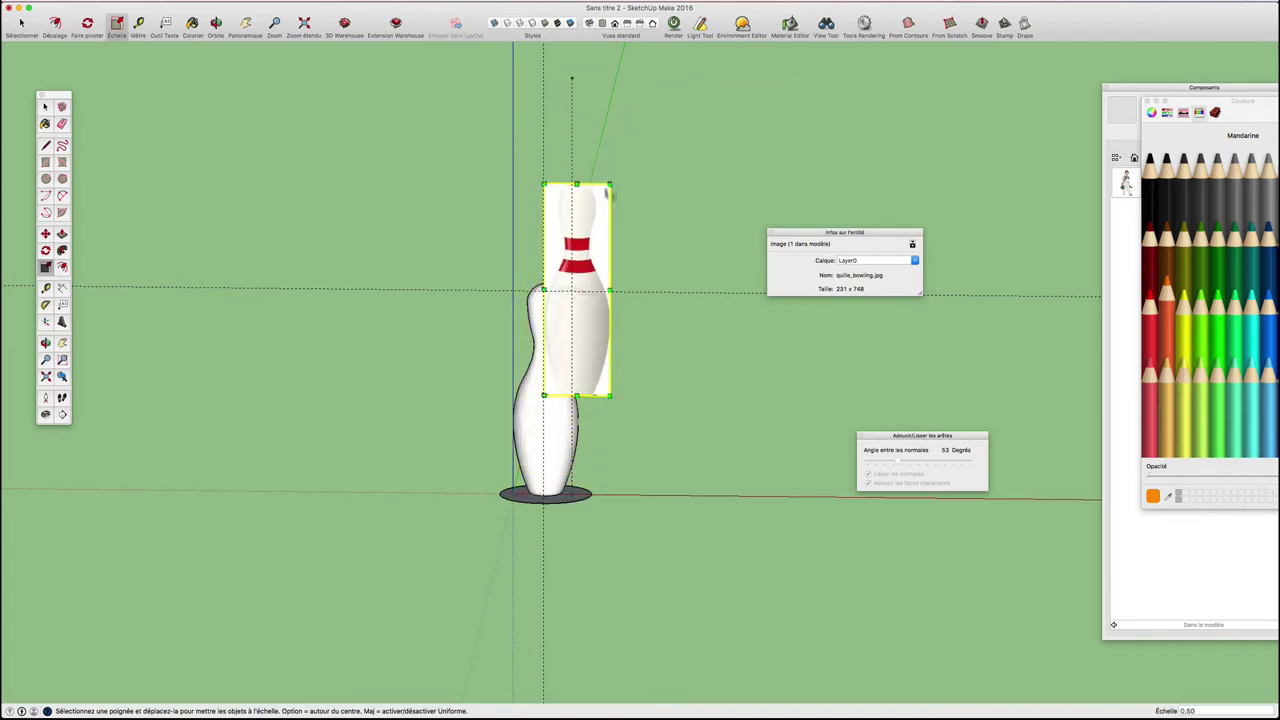
key("m")
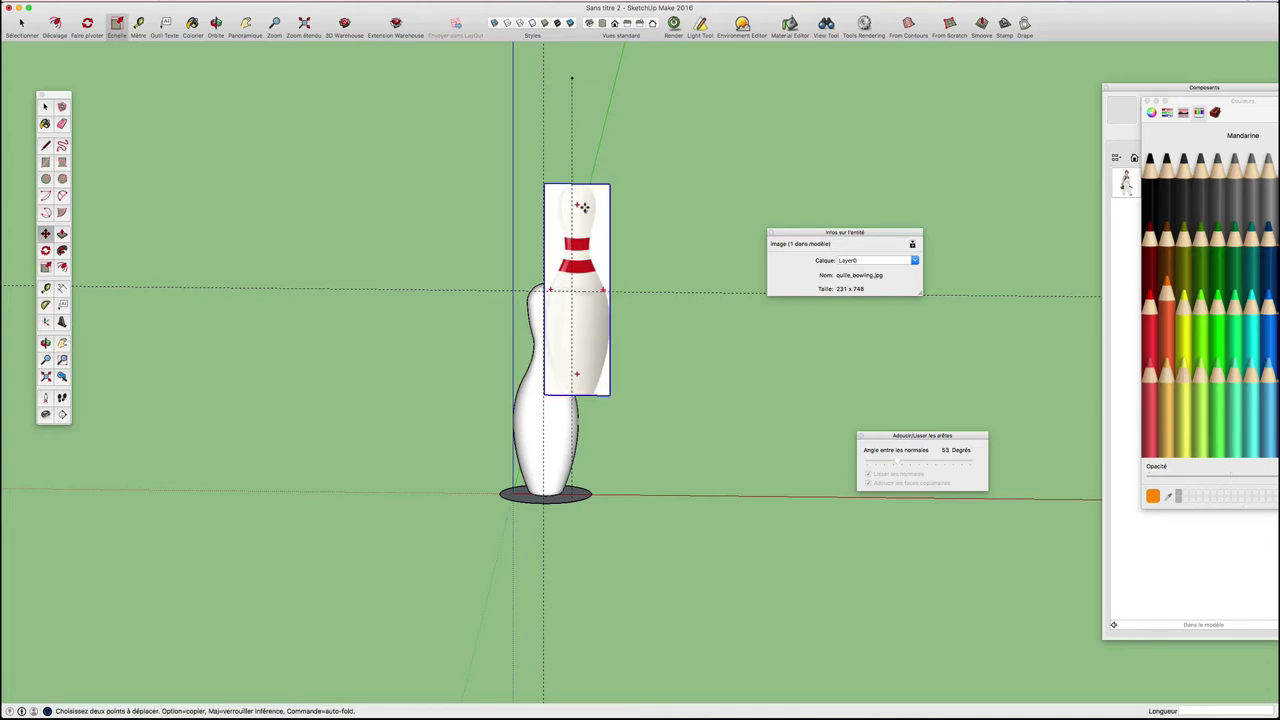
mouse_move(582, 206)
left_mouse_down()
mouse_move(580, 310)
mouse_move(617, 265)
left_mouse_up()
Step: Slide the photo to stand beside the 3D pin, then select the pin group
key("o")
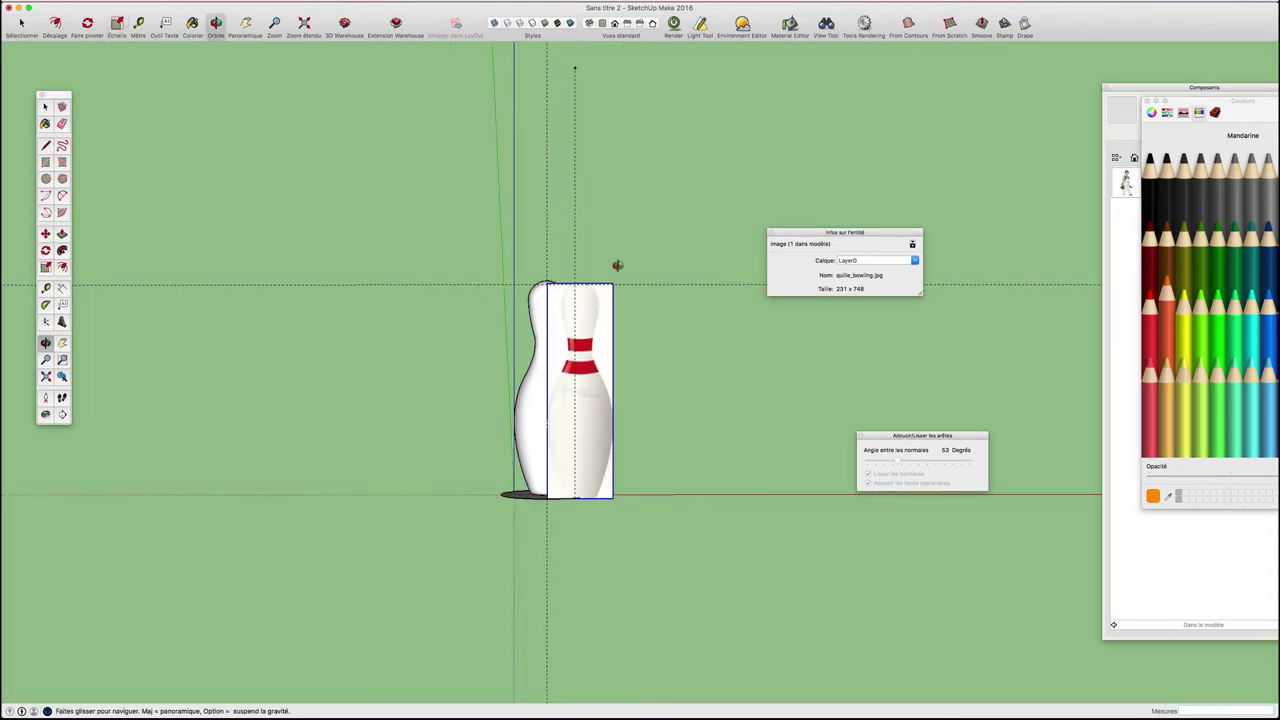
key("m")
left_click_drag(597, 315, 636, 316)
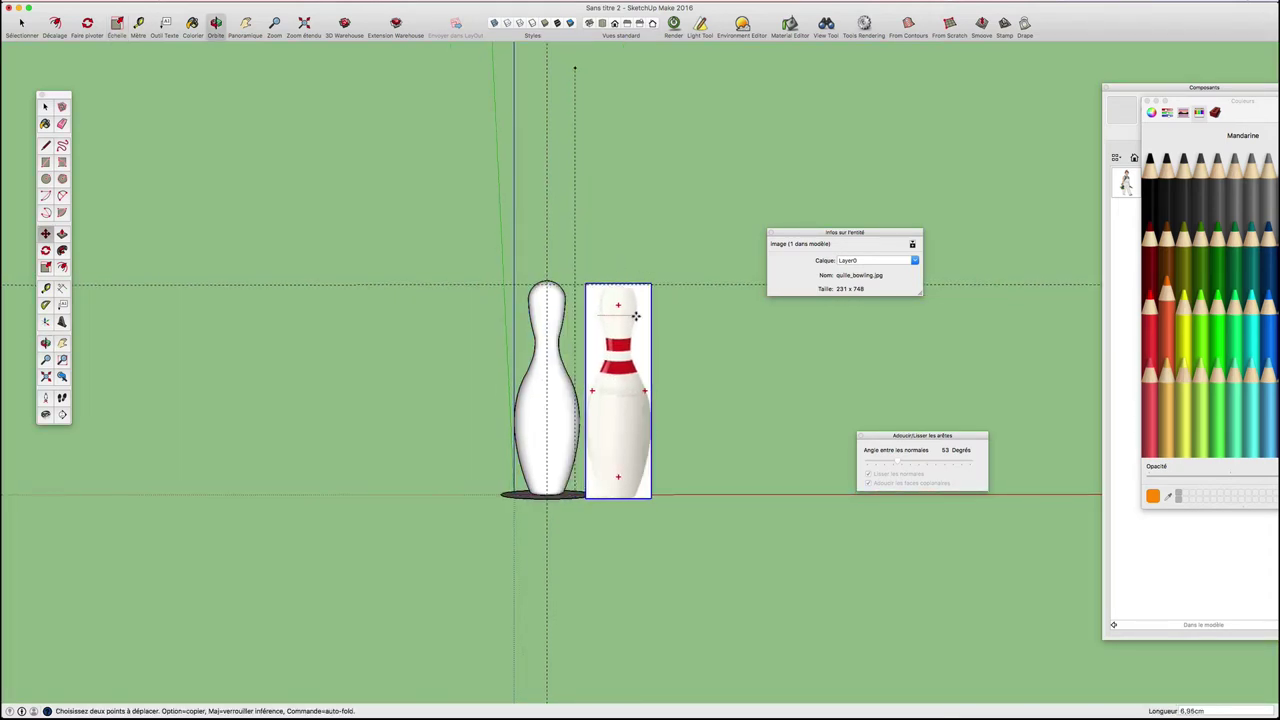
scroll(619, 341, "up", 2)
scroll(619, 343, "up", 2)
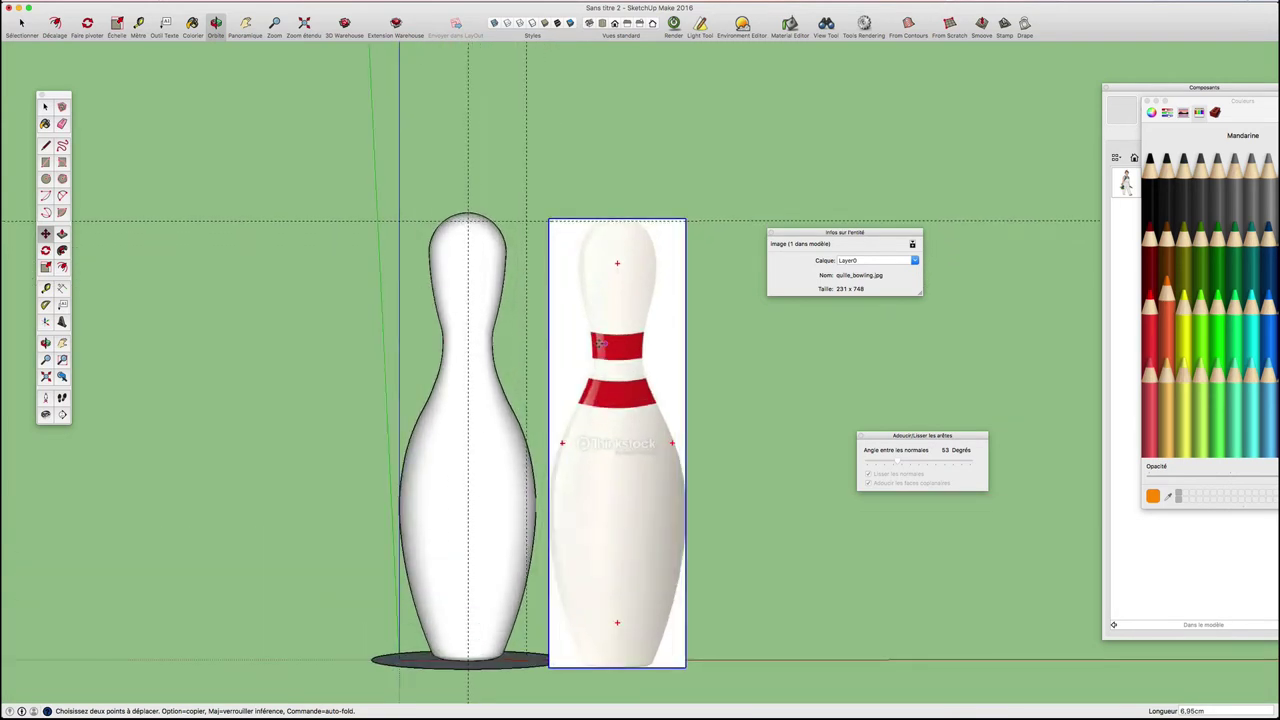
key("space")
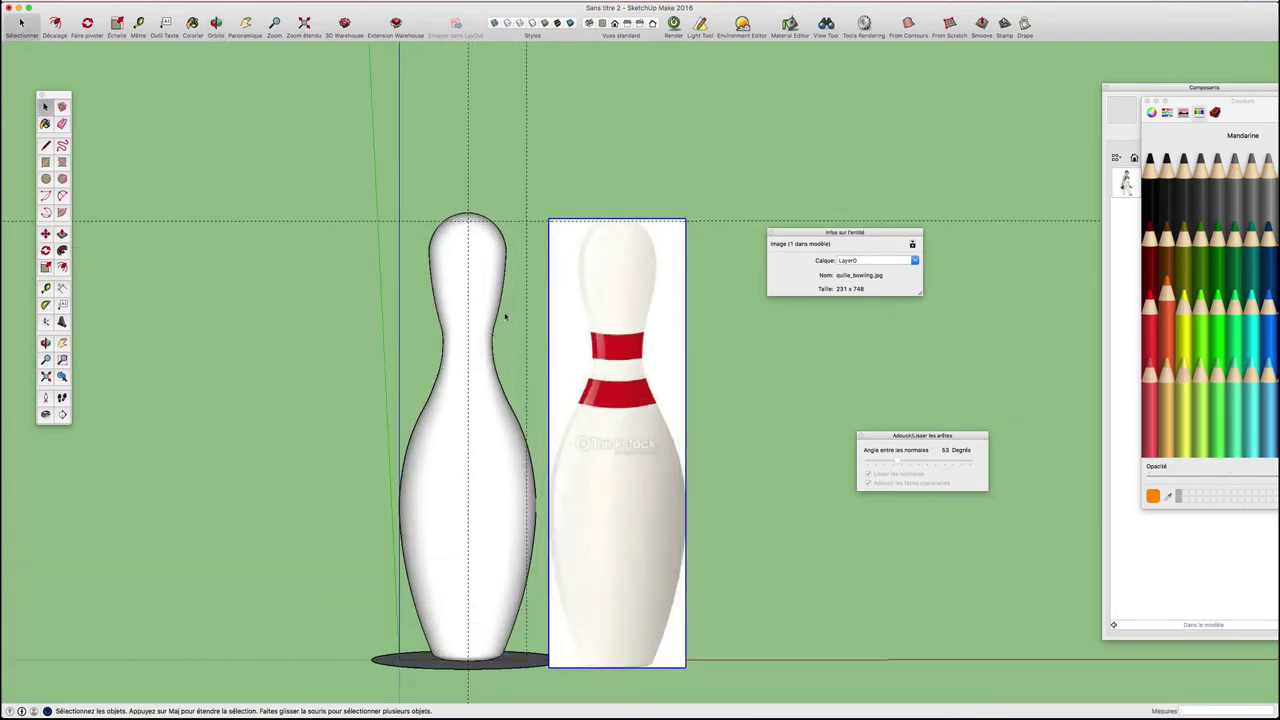
left_click(475, 328)
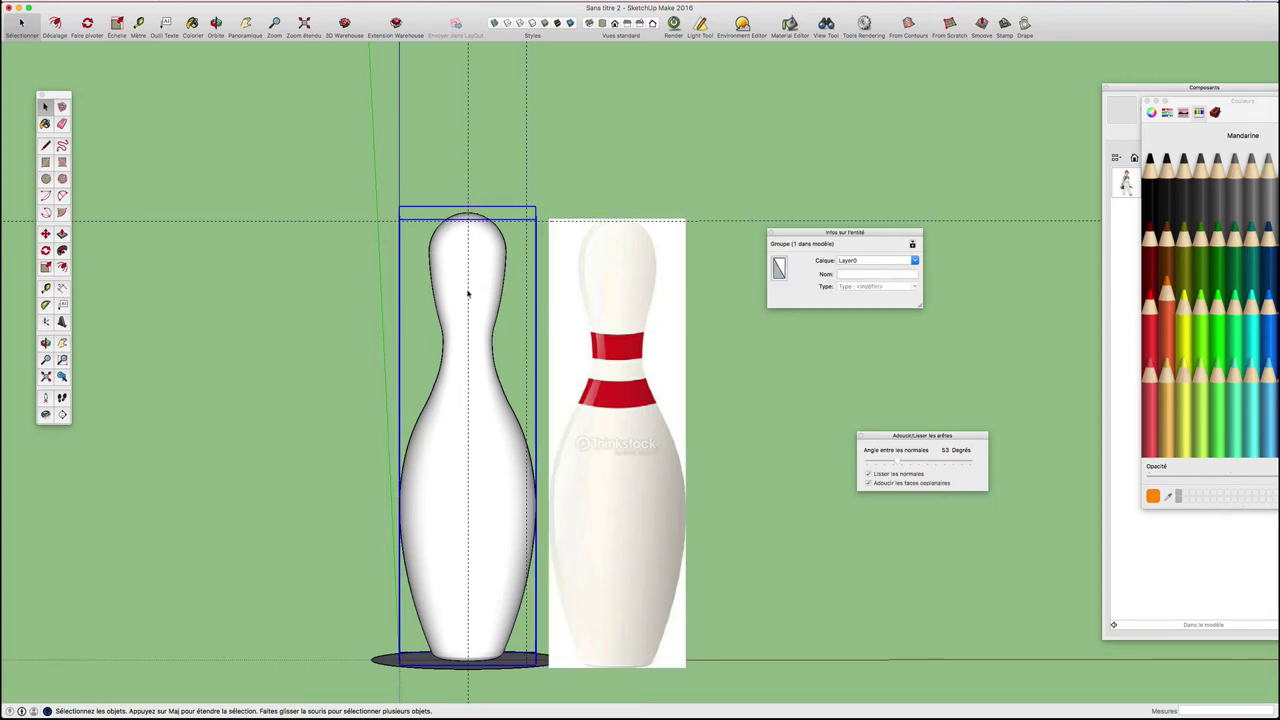
Step: Show hidden geometry and delete the grid reference image
left_click(467, 293)
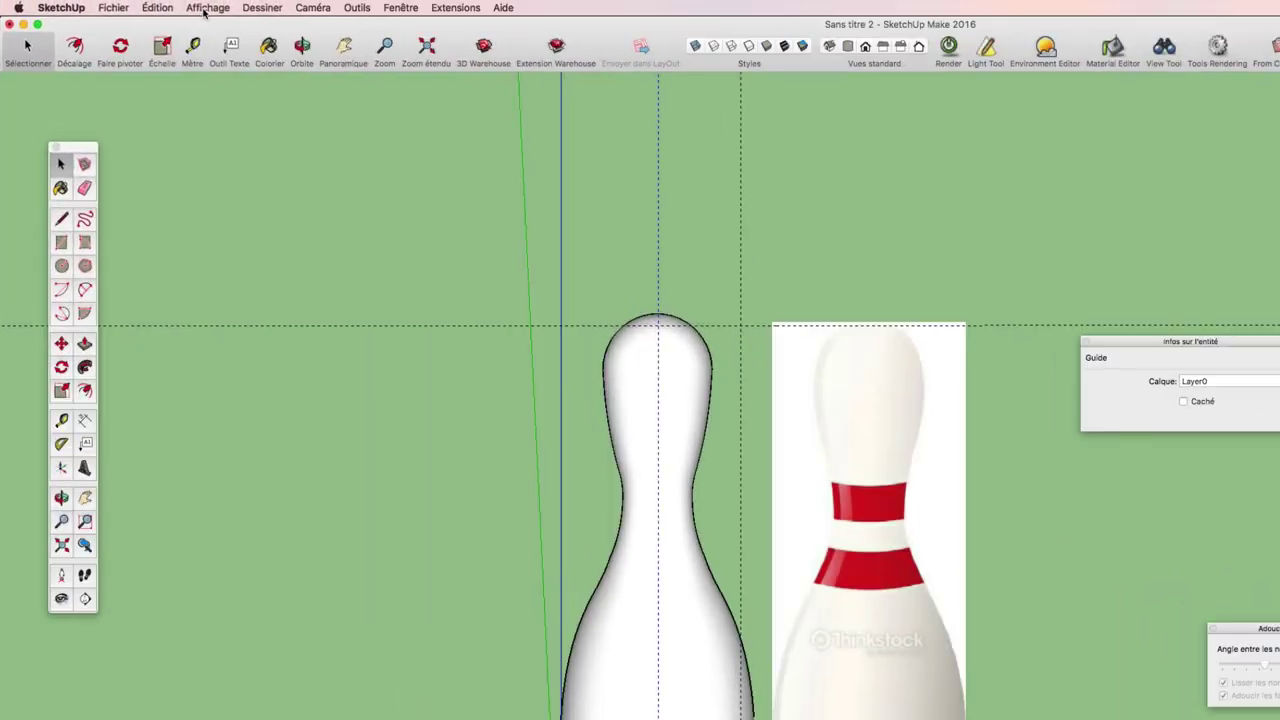
left_click(205, 8)
left_click(232, 58)
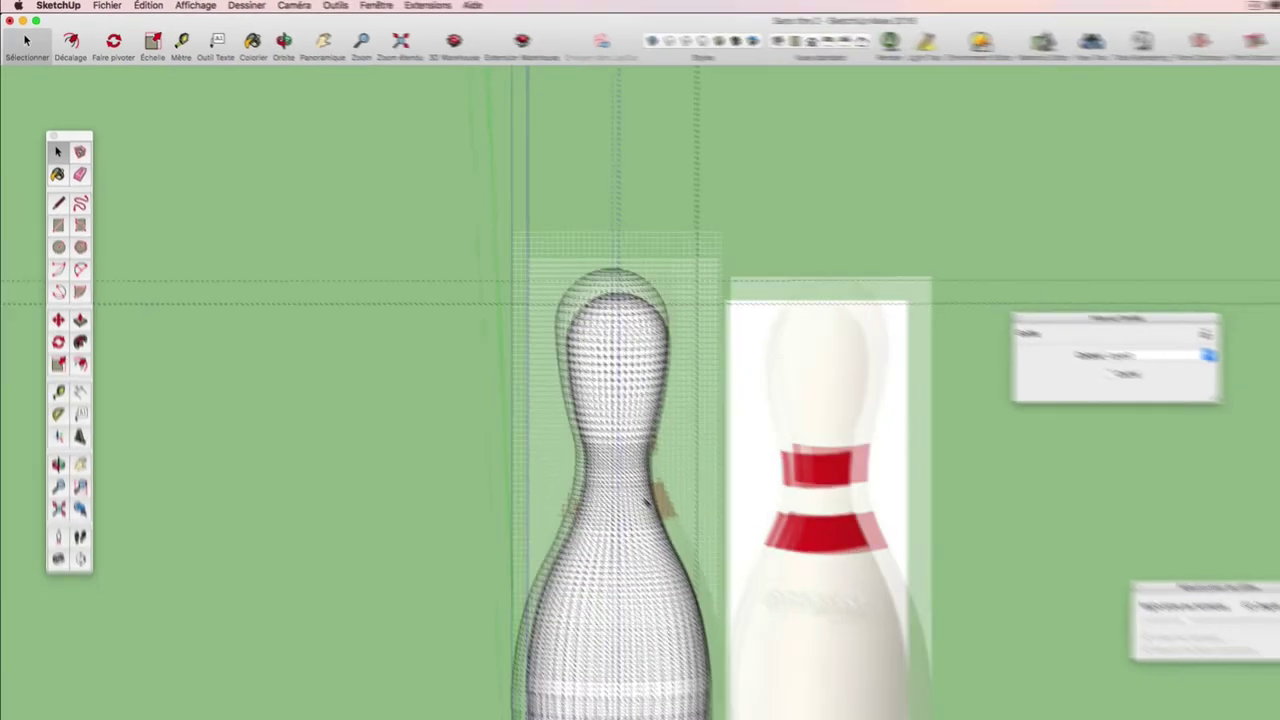
scroll(536, 181, "down", 2)
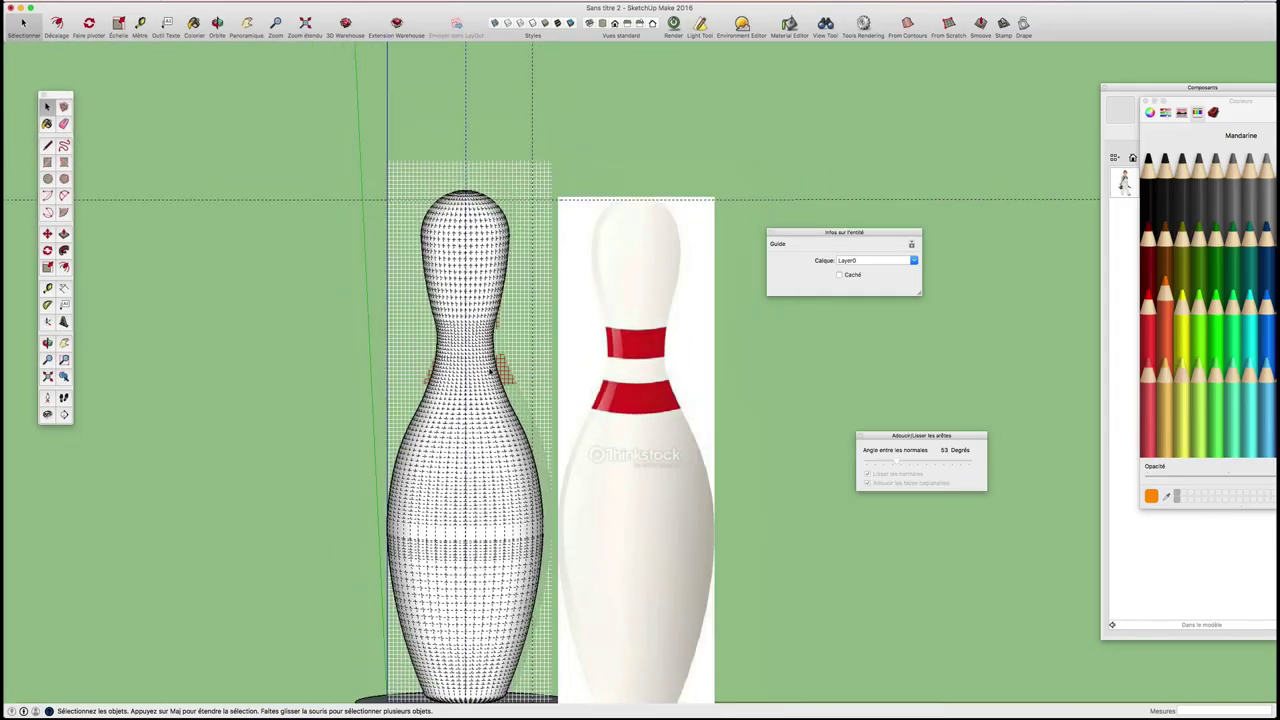
left_click(536, 181)
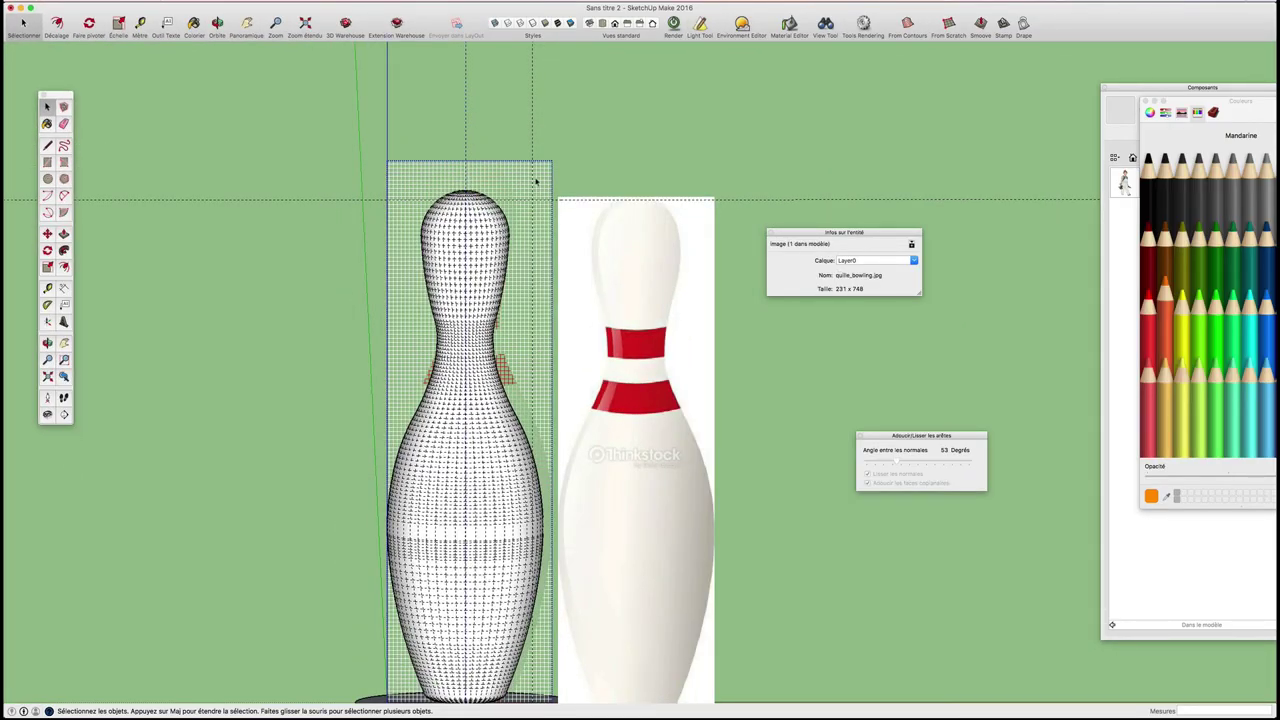
key("Delete")
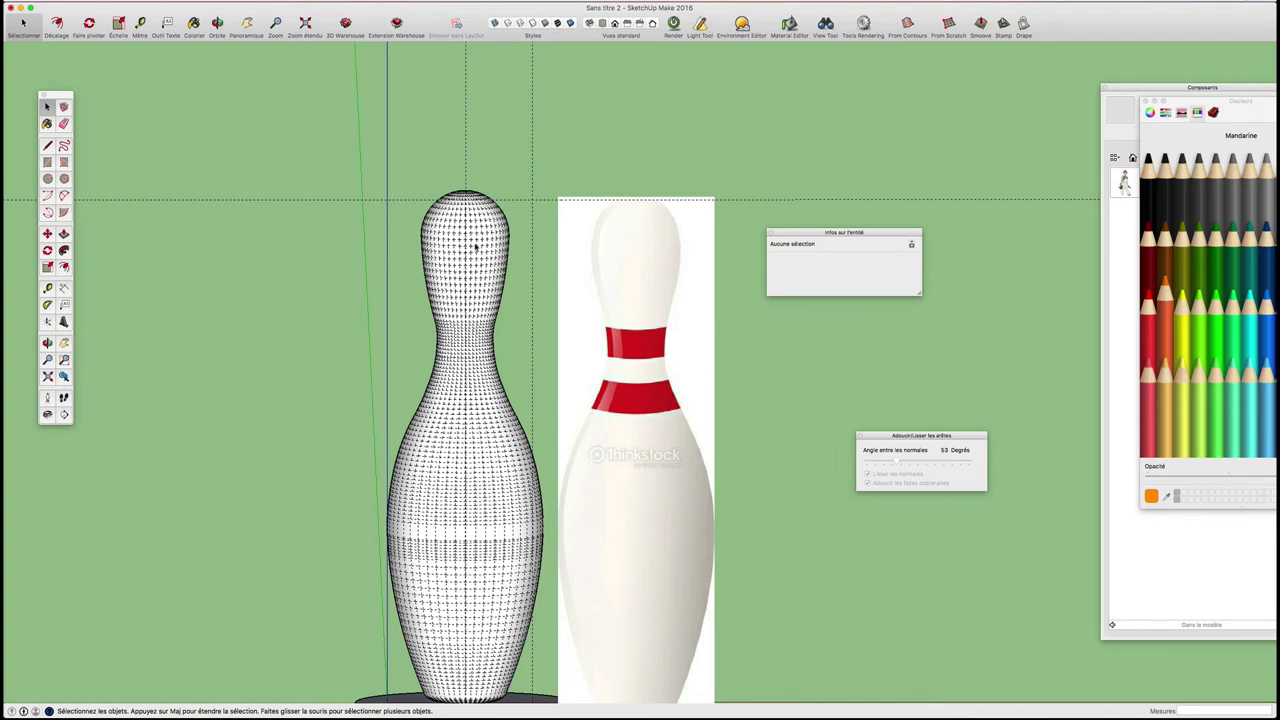
scroll(488, 352, "up", 5)
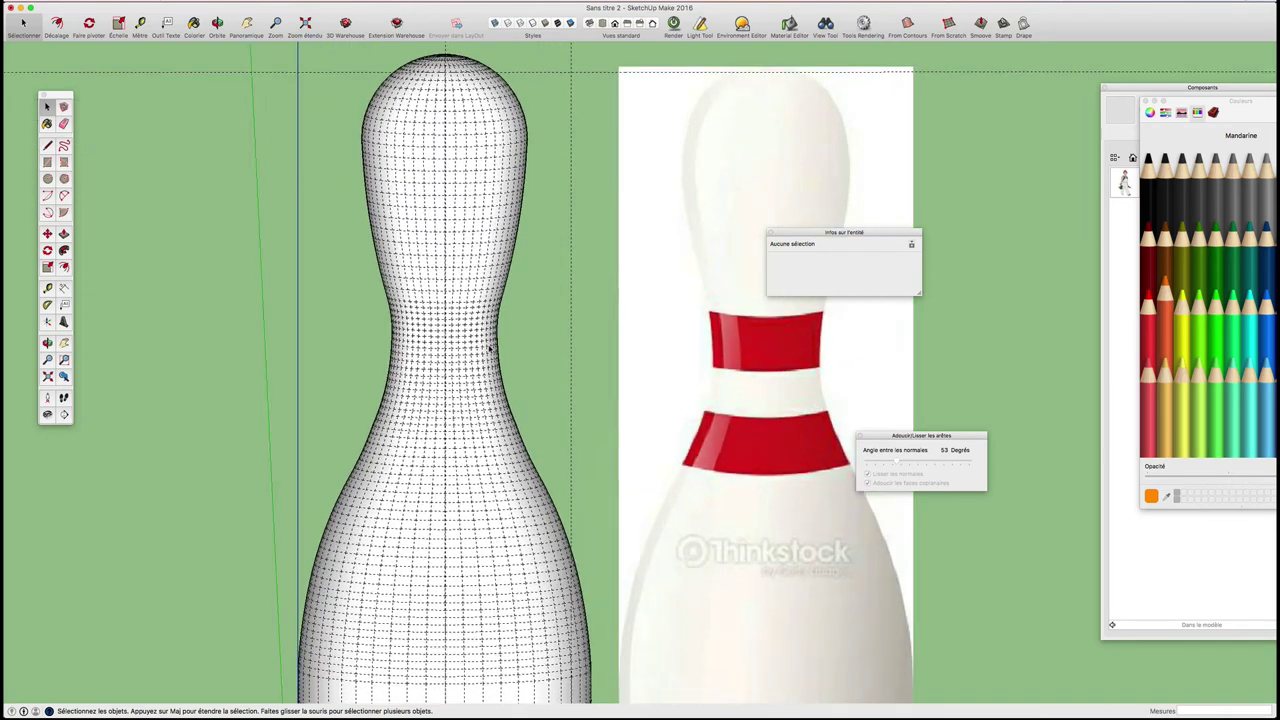
Step: Box-select the faces around the pin's narrow neck, including the upper stripe band
key("super+a")
key("super+shift+a")
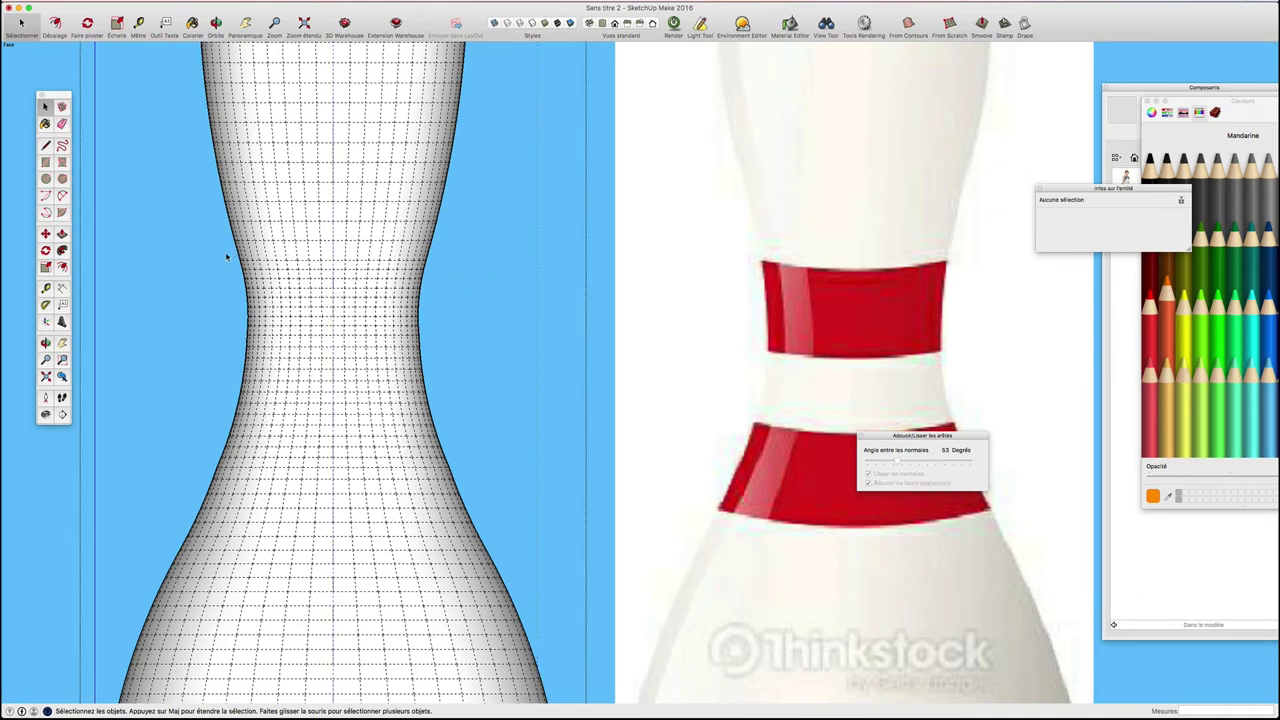
left_click_drag(227, 257, 442, 297)
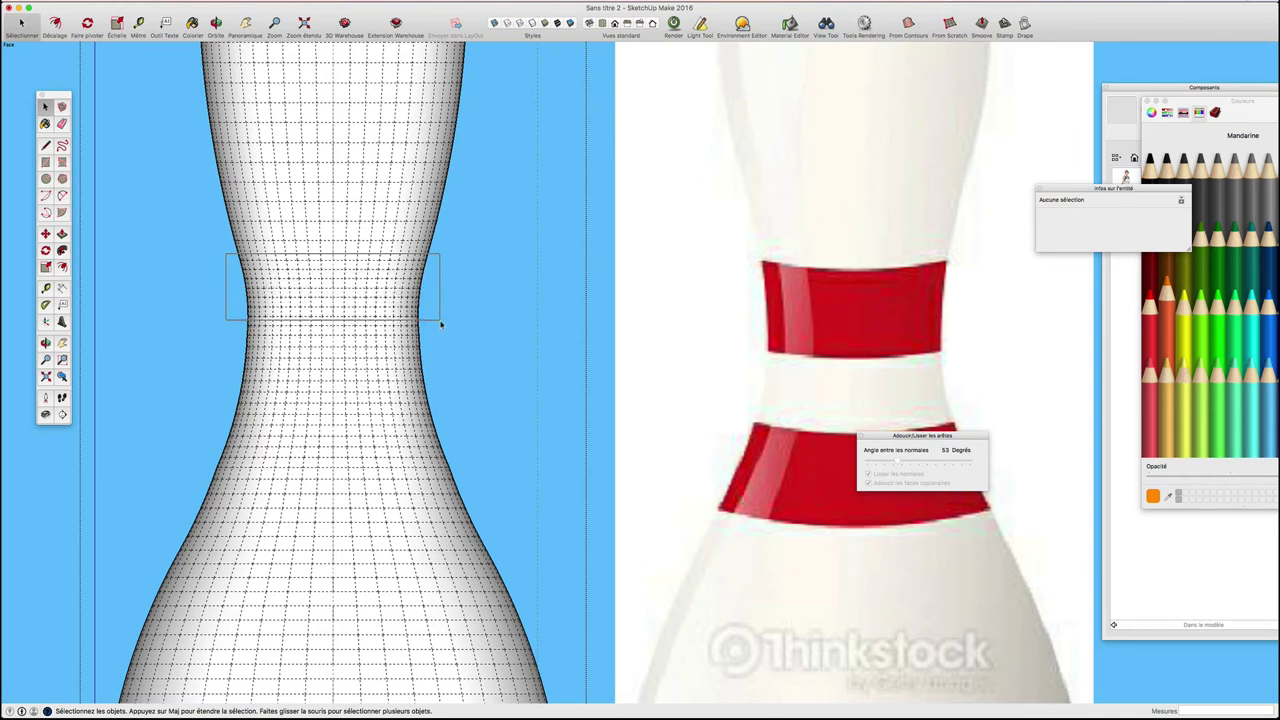
left_click_drag(442, 297, 438, 323)
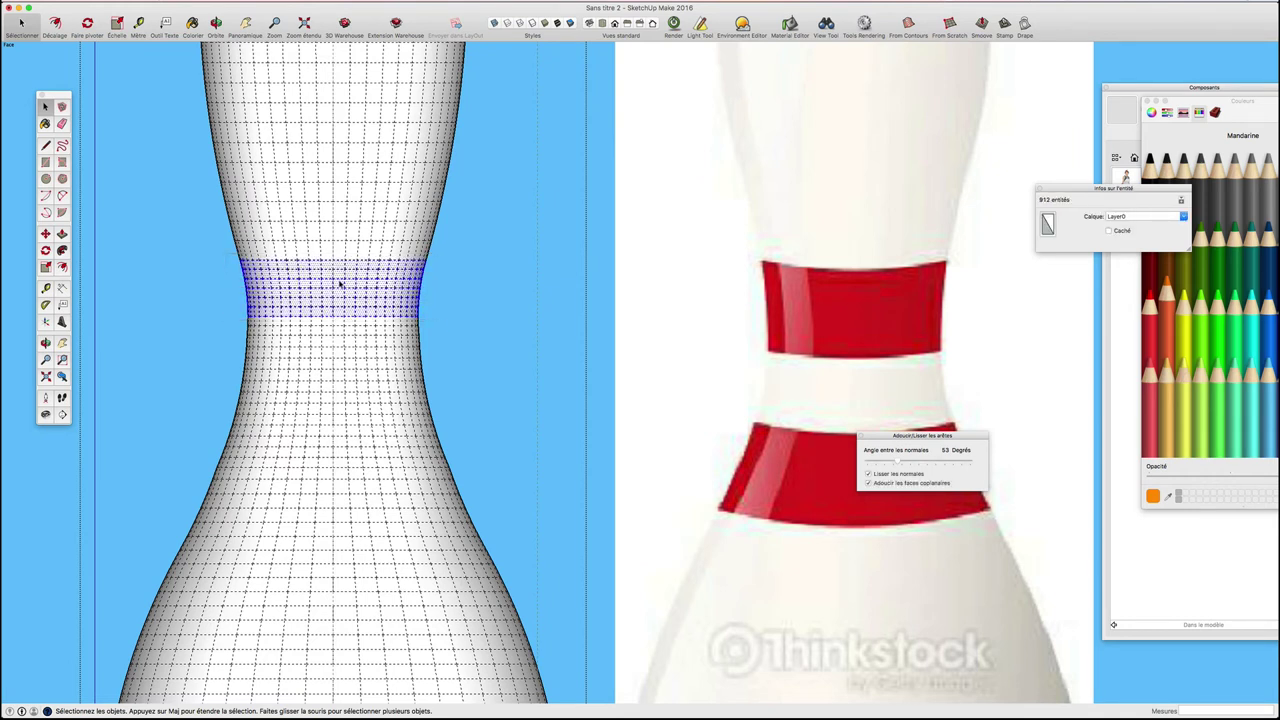
Step: Paint the selected upper neck band red
left_click(1150, 300)
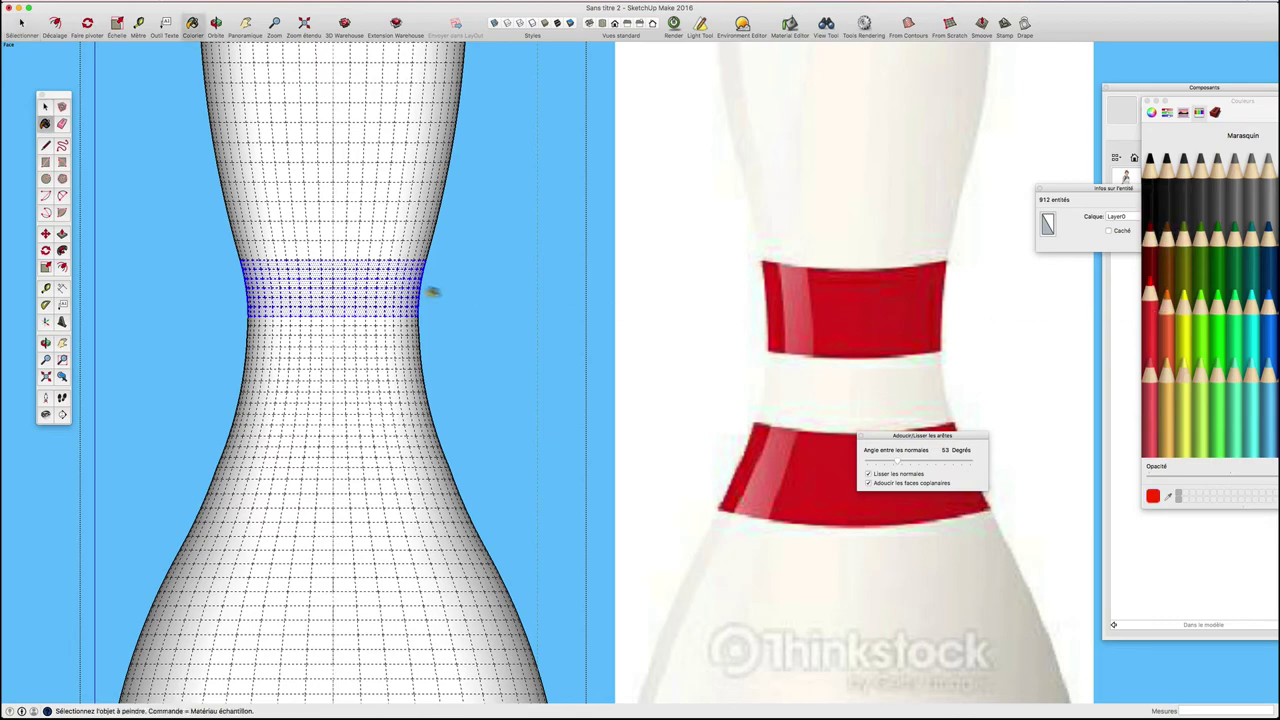
left_click(362, 284)
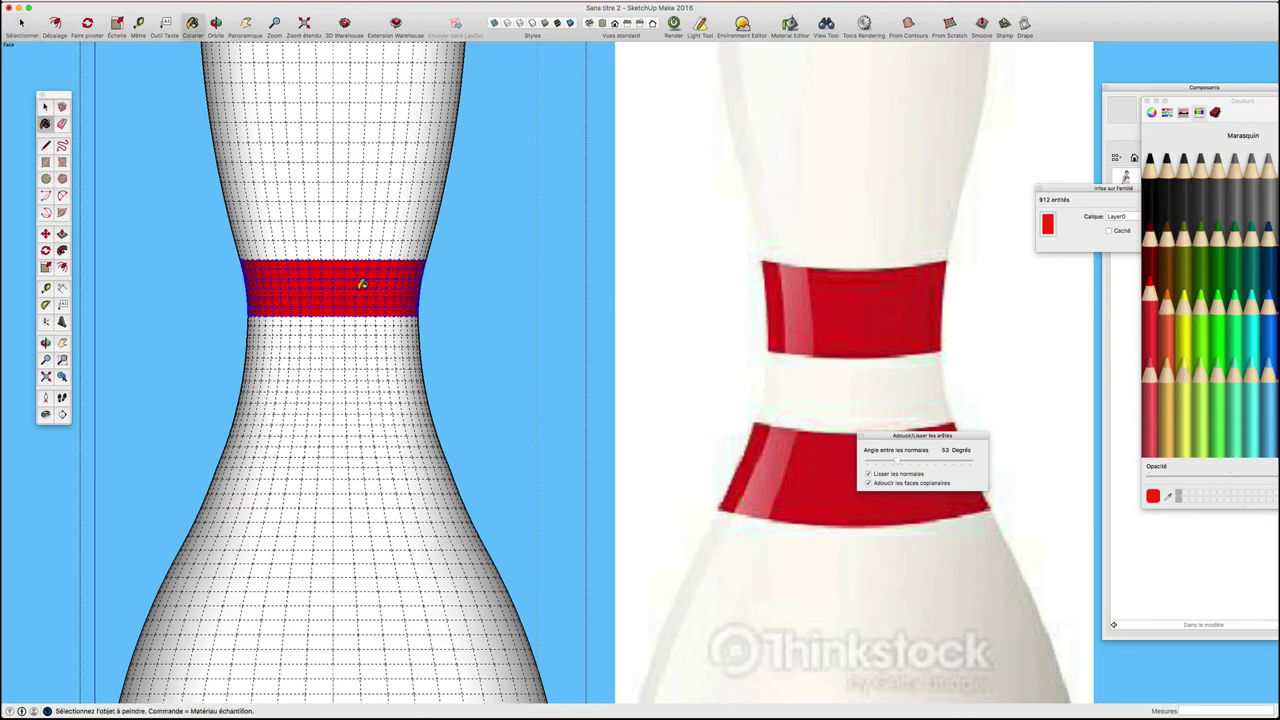
scroll(365, 295, "down", 3)
scroll(370, 310, "down", 2)
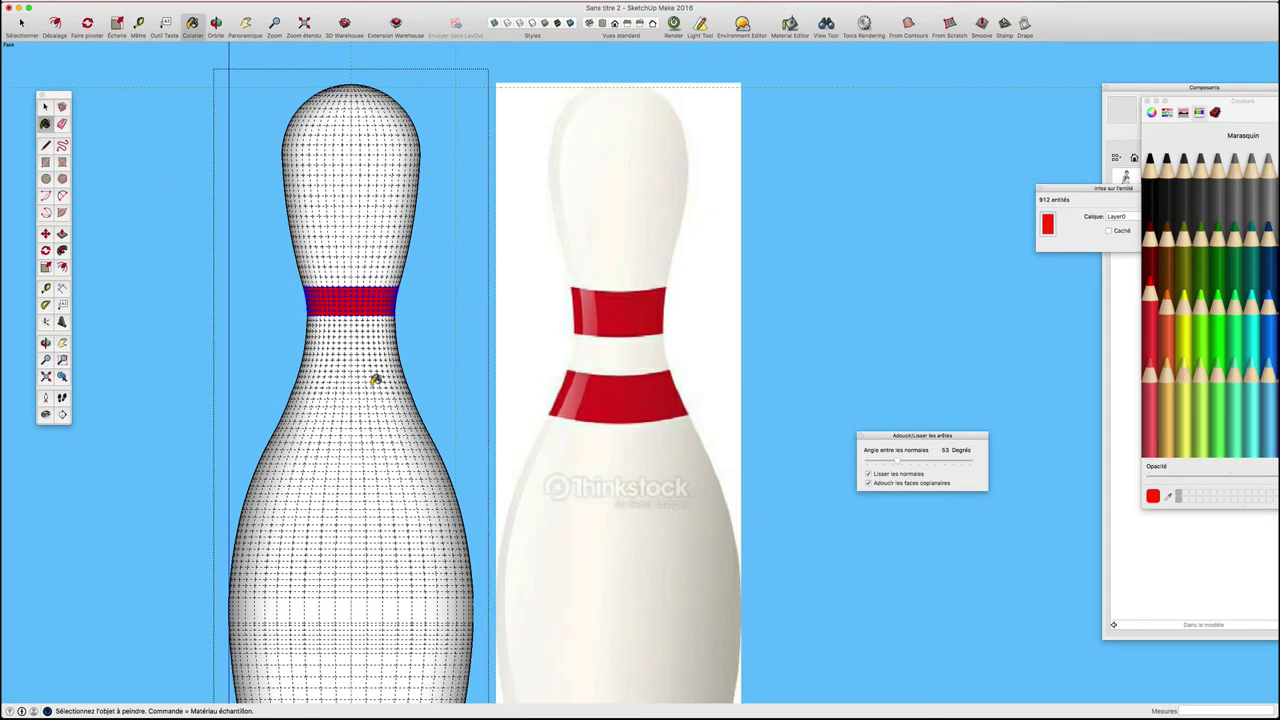
Step: Select the lower stripe band below the neck and paint it red as well
key("space")
scroll(371, 386, "up", 3)
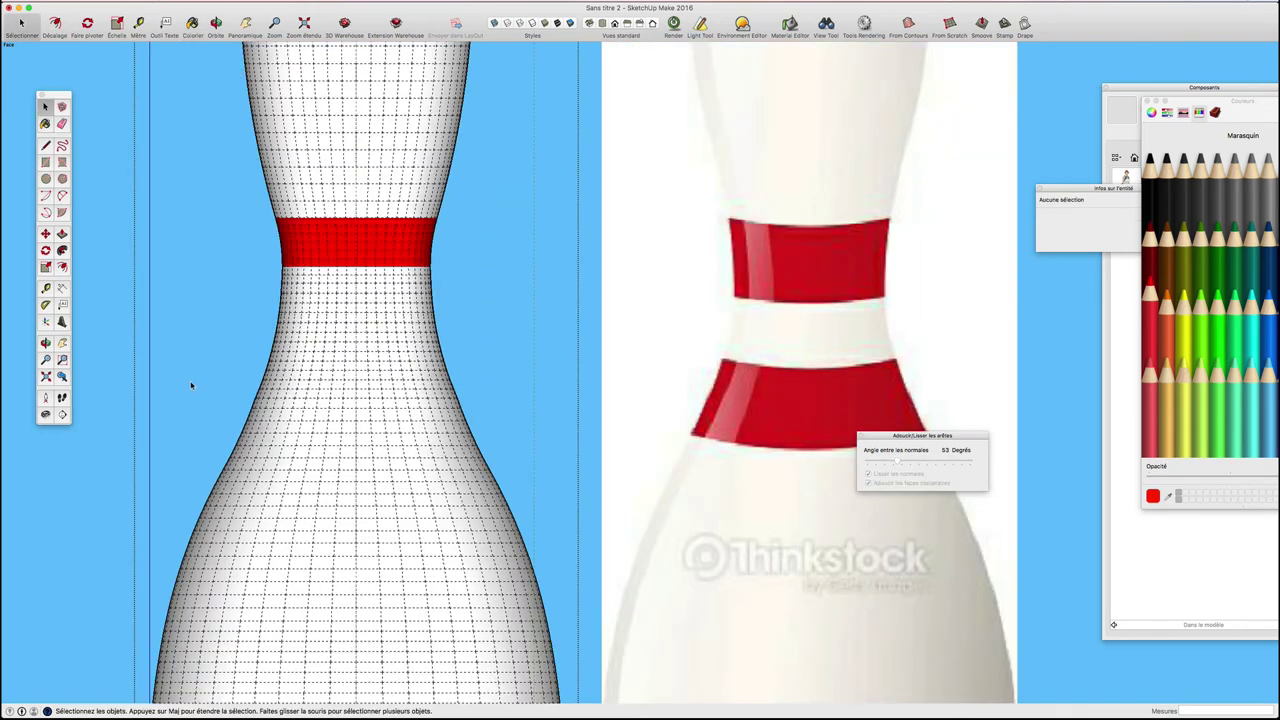
mouse_move(191, 384)
left_mouse_down()
mouse_move(557, 420)
mouse_move(560, 455)
left_mouse_up()
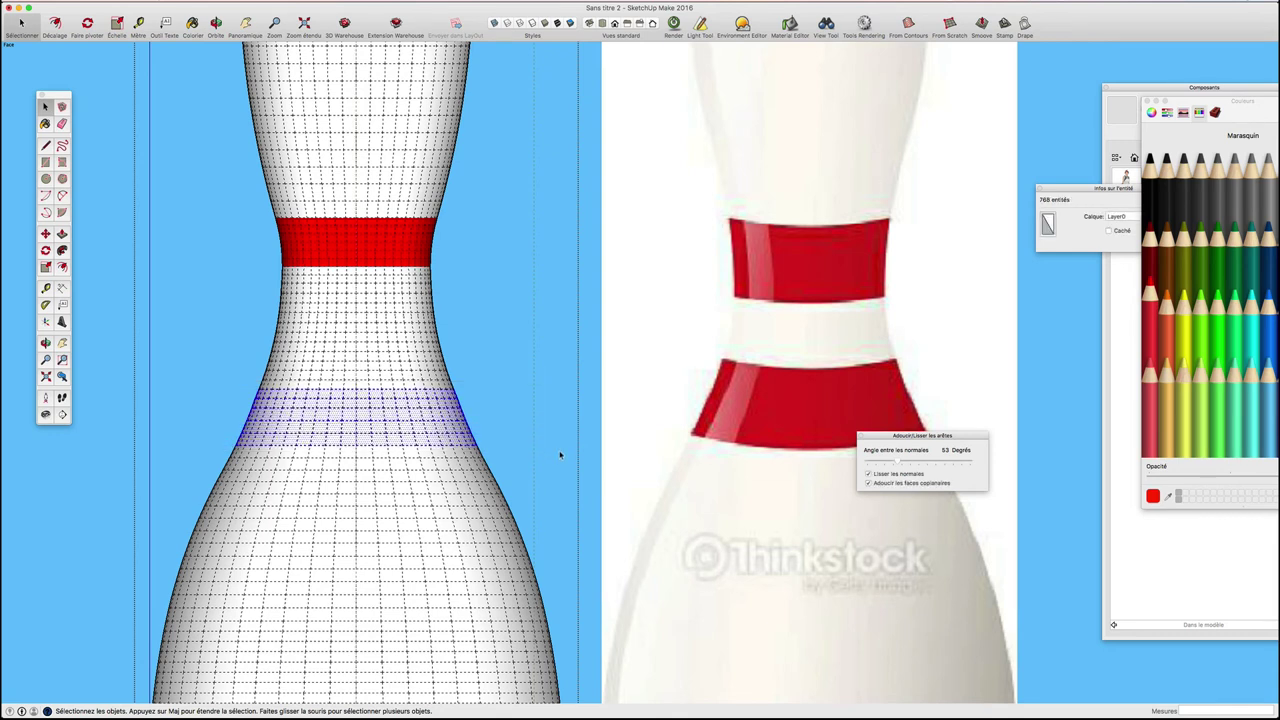
key("b")
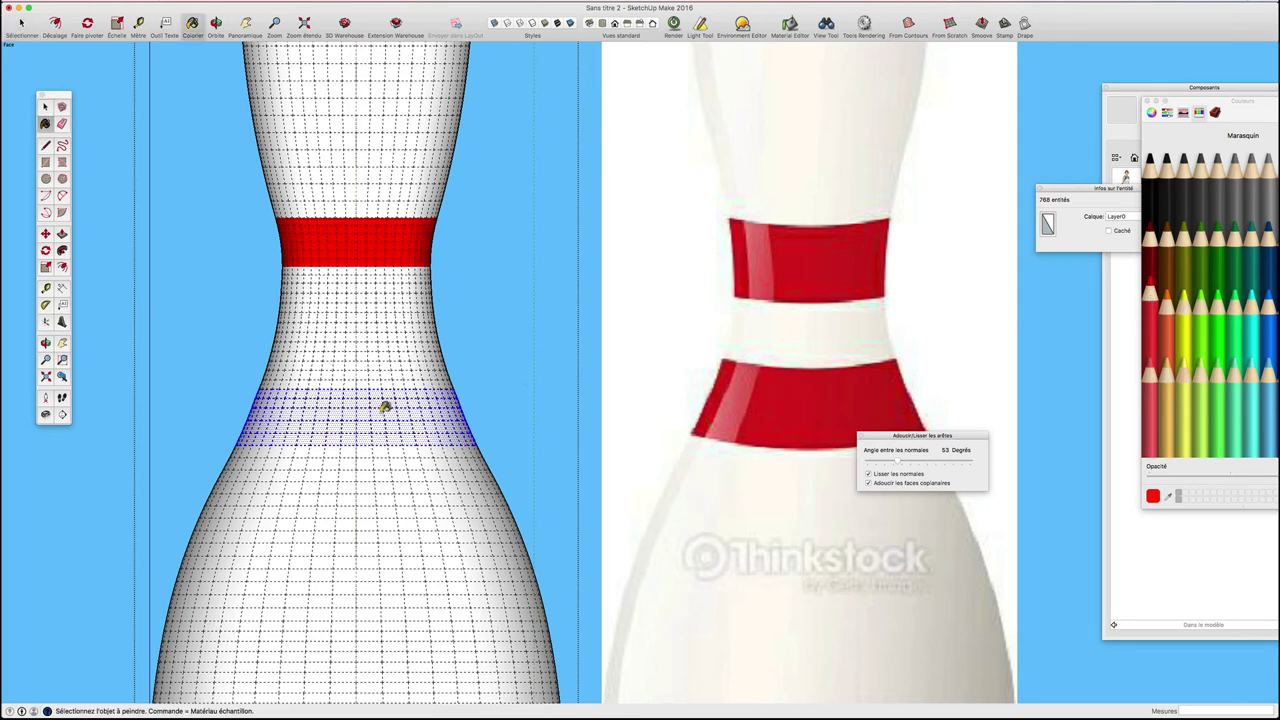
left_click(385, 406)
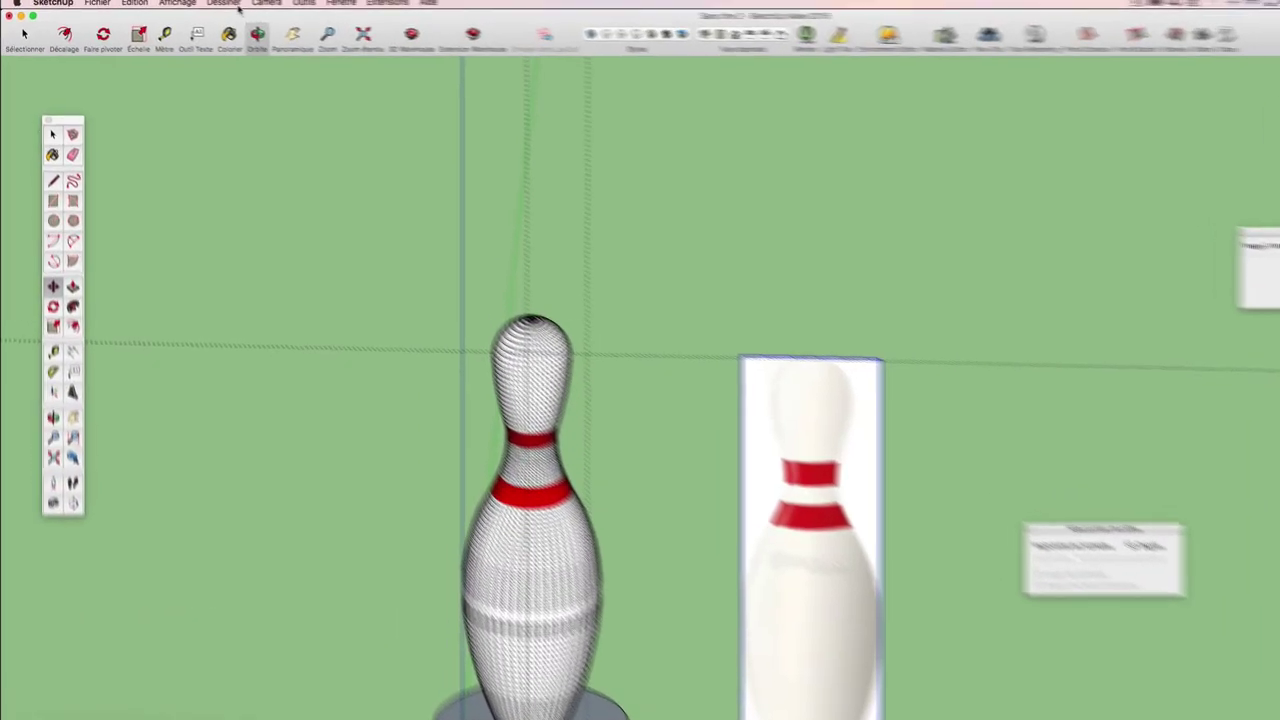
Step: Turn Hidden Geometry off and orbit back to a front view of the striped pin
left_click(218, 10)
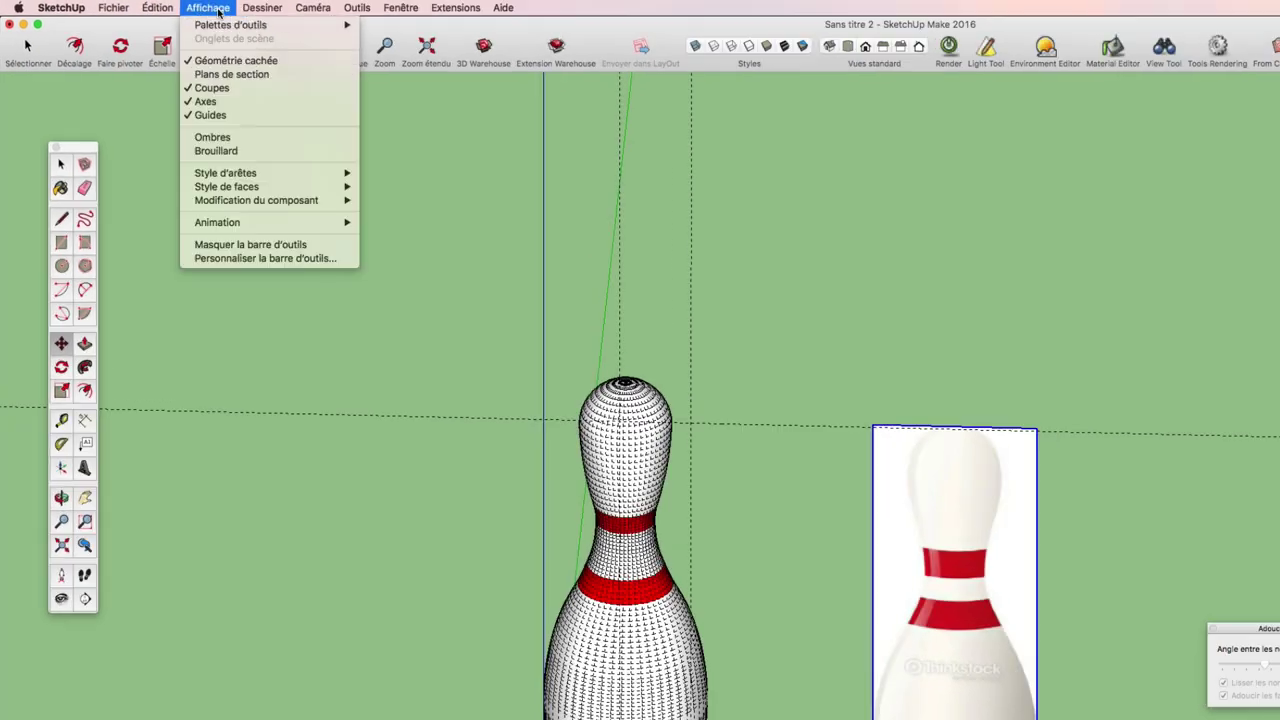
left_click(226, 61)
mouse_move(571, 337)
middle_mouse_down()
mouse_move(618, 182)
mouse_move(466, 237)
mouse_move(644, 249)
mouse_move(489, 257)
middle_mouse_up()
key("m")
scroll(488, 248, "up", 3)
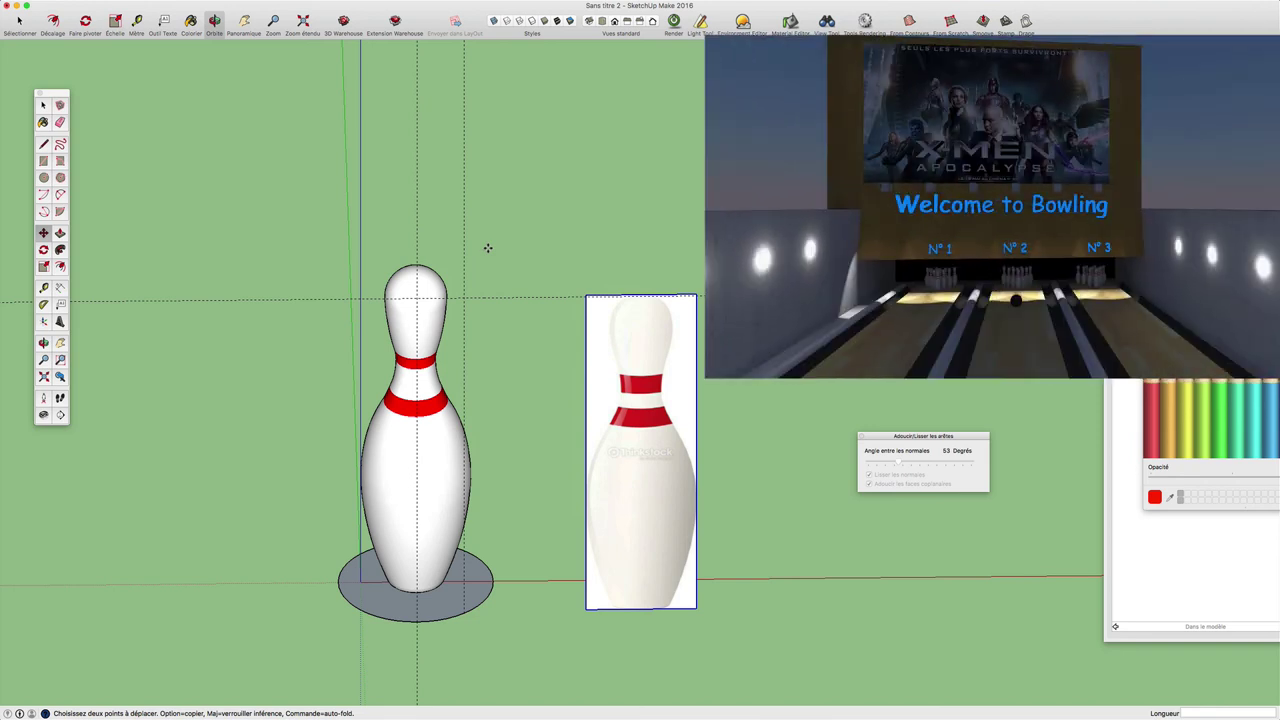
Step: Zoom out and orbit into a perspective view of the striped pin and reference photo
scroll(488, 248, "down", 3)
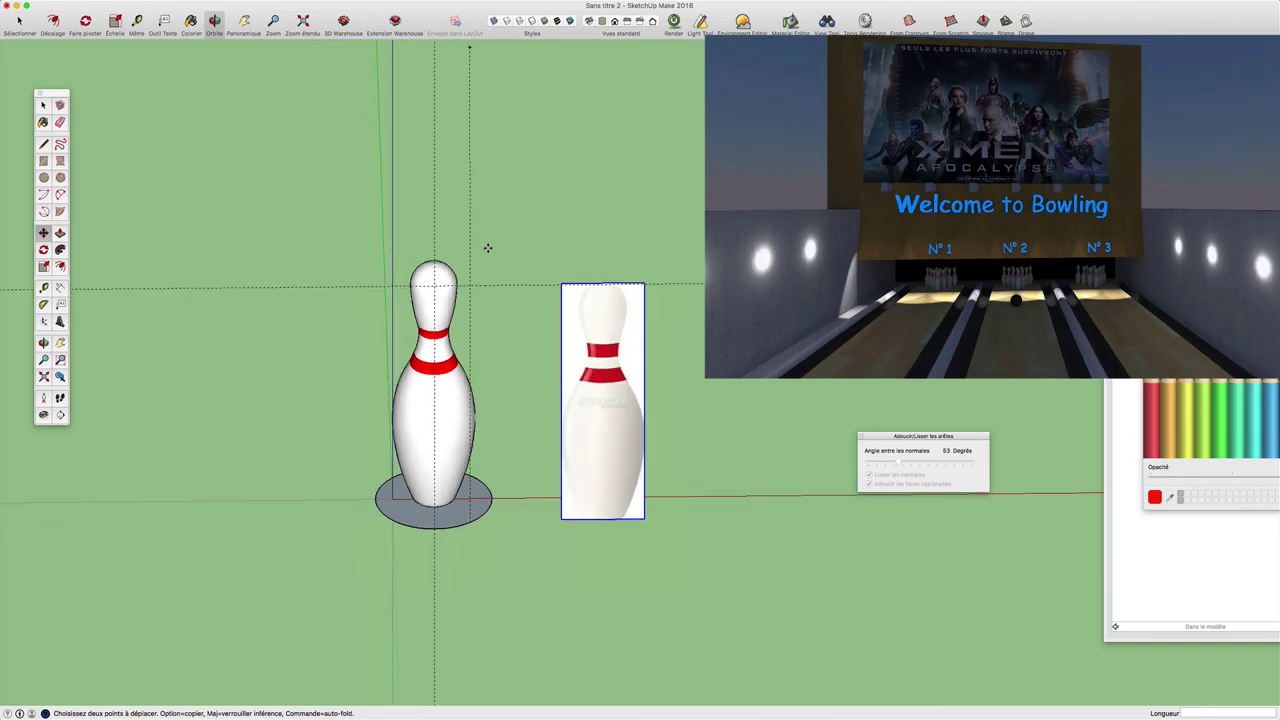
mouse_move(534, 263)
middle_mouse_down()
mouse_move(396, 250)
mouse_move(578, 250)
middle_mouse_up()
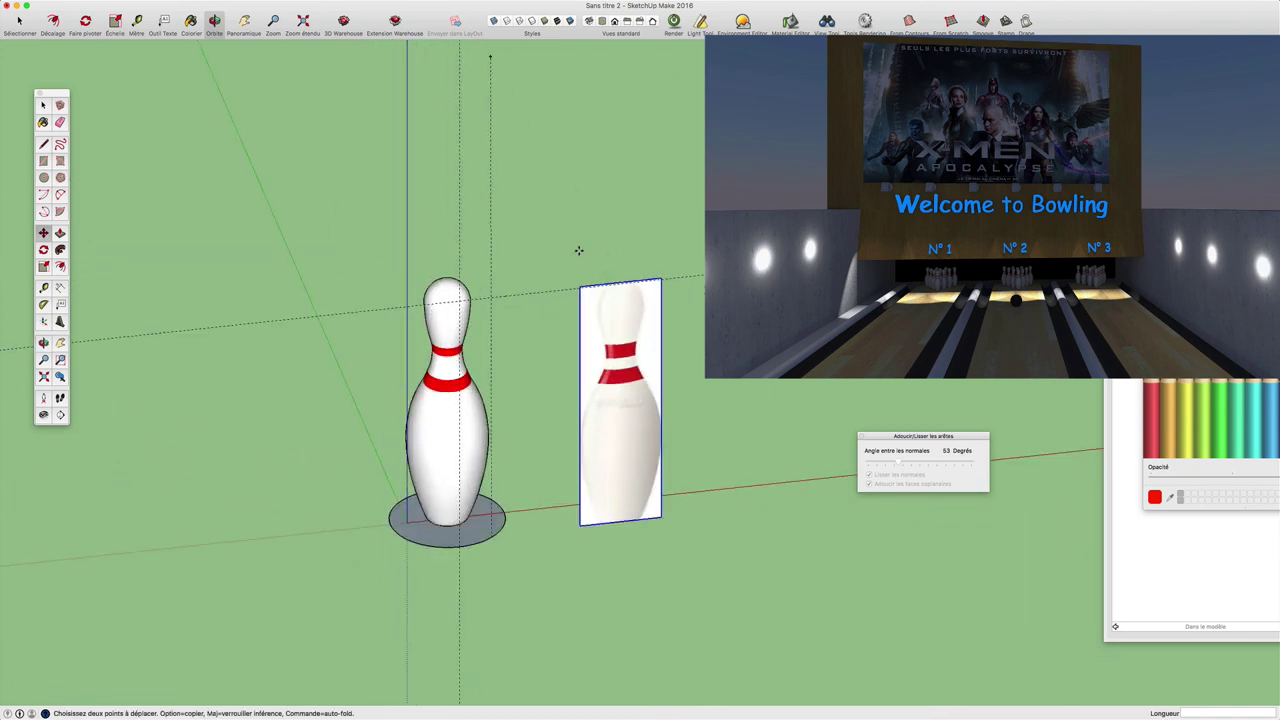